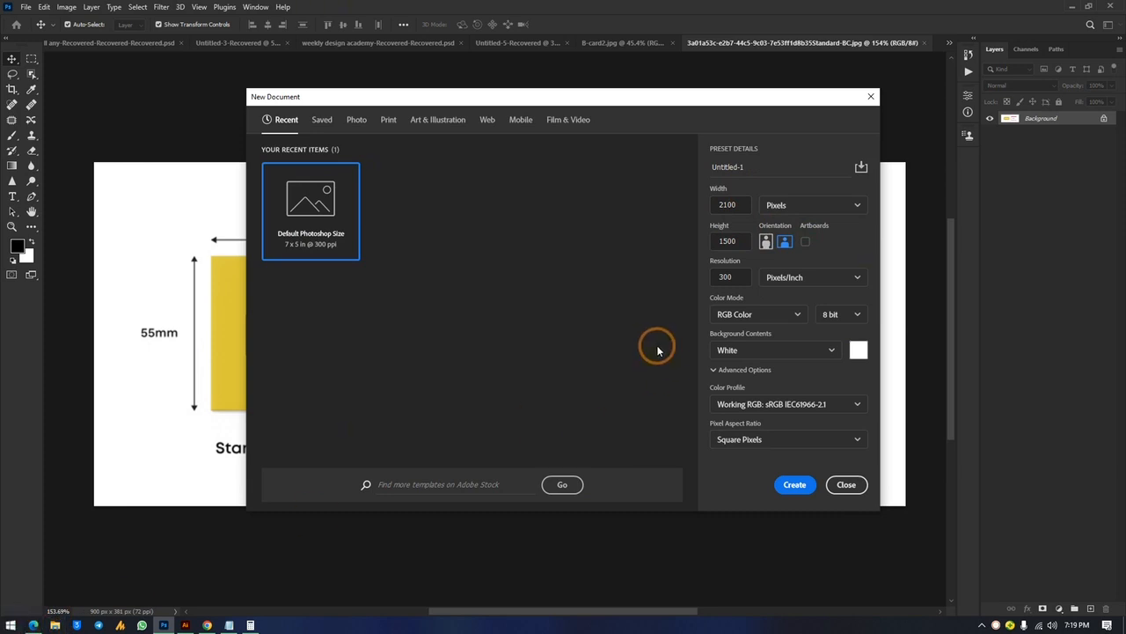
Create a new landscape document 4550 × 3050 px at 300 ppi with a white background
double_click(741, 204)
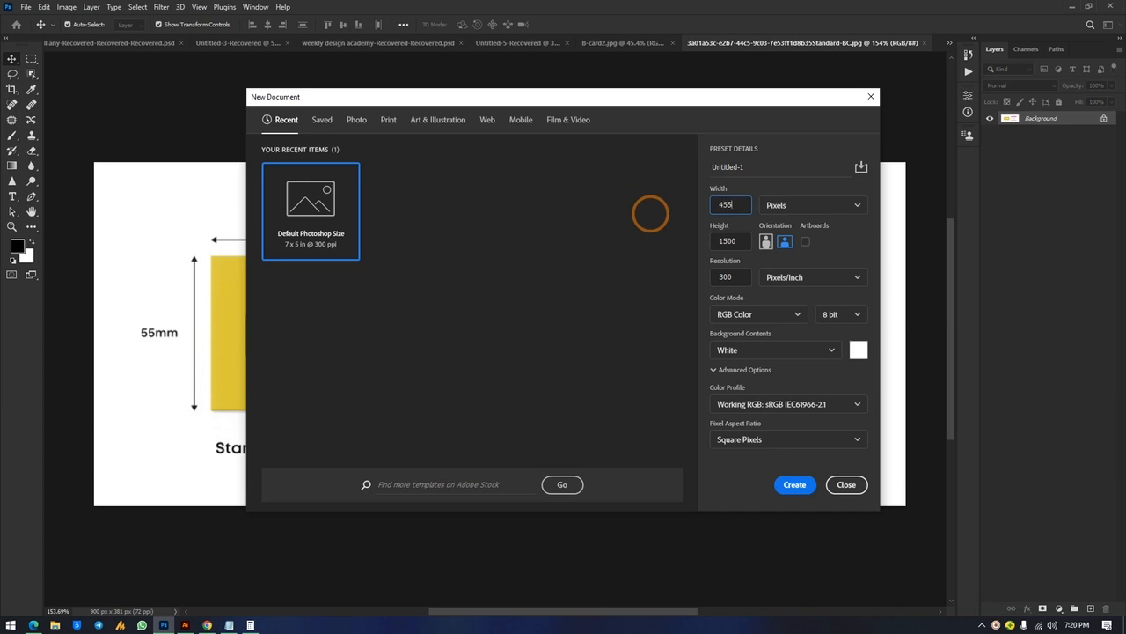
key("BackSpace")
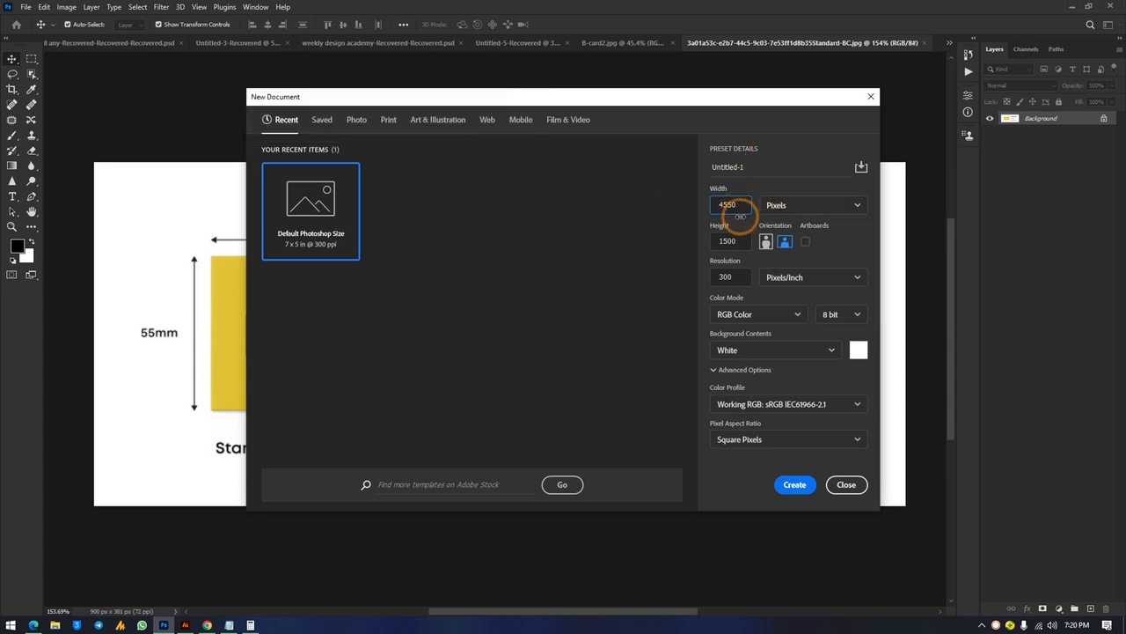
left_click_drag(745, 240, 692, 245)
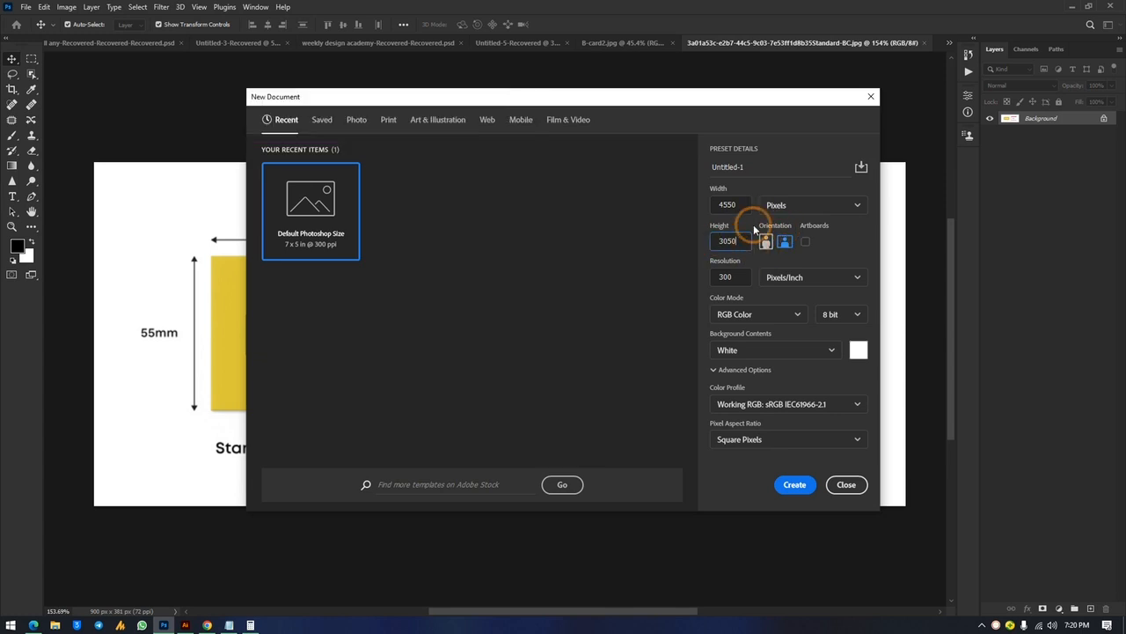
left_click(786, 244)
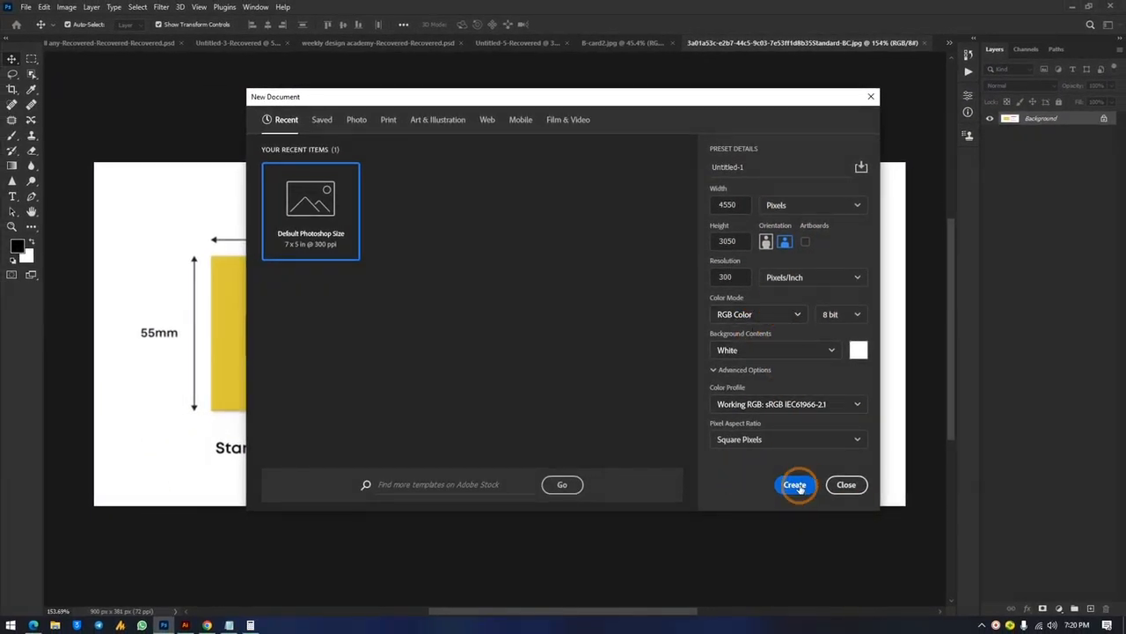
left_click(797, 485)
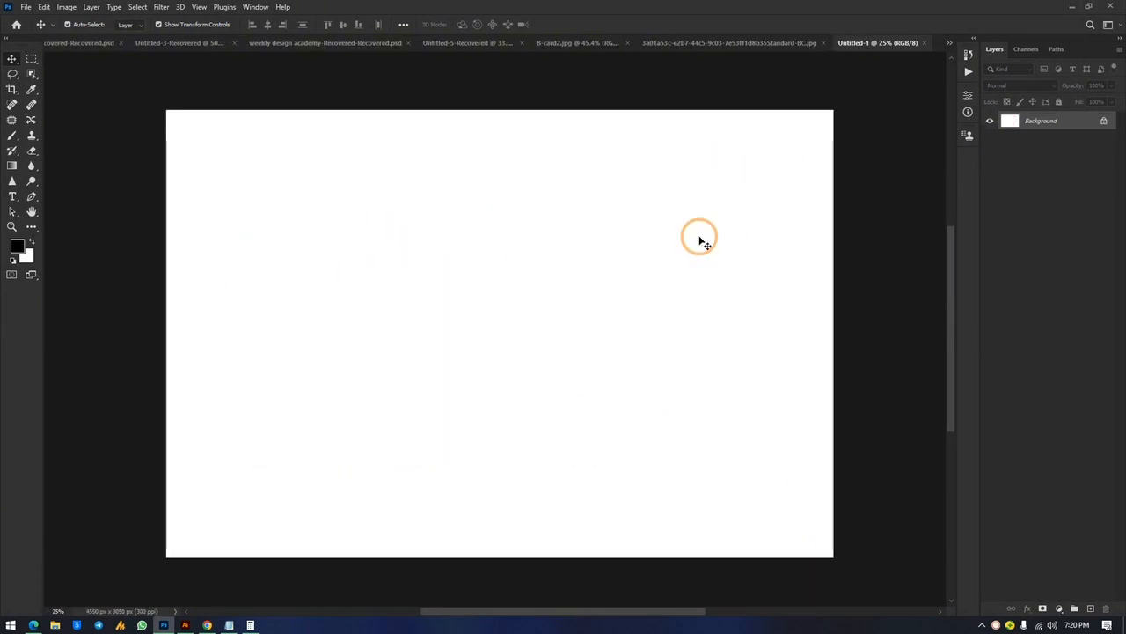
Create a second blank document with the same 4550 × 3050 px preset
key("ctrl+n")
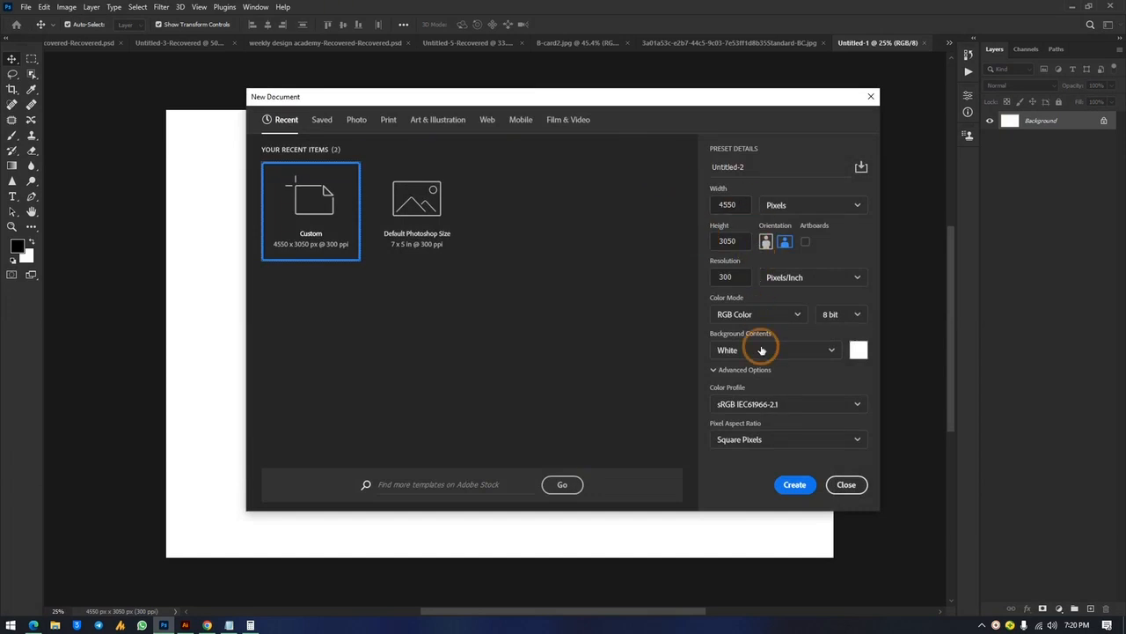
double_click(737, 205)
double_click(739, 242)
double_click(738, 204)
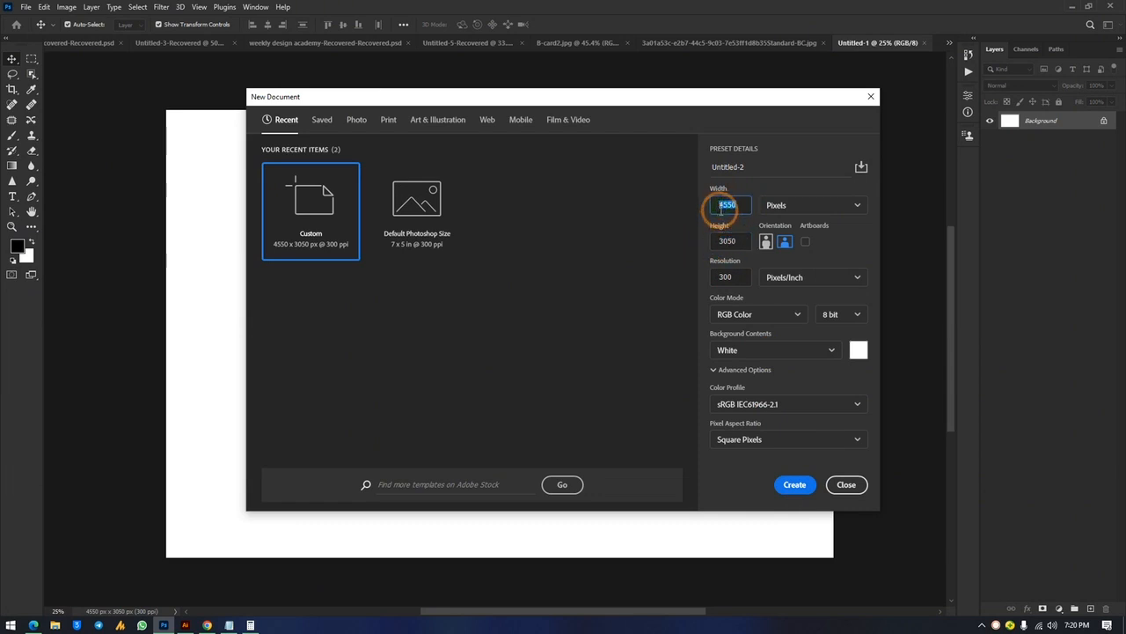
left_click(794, 491)
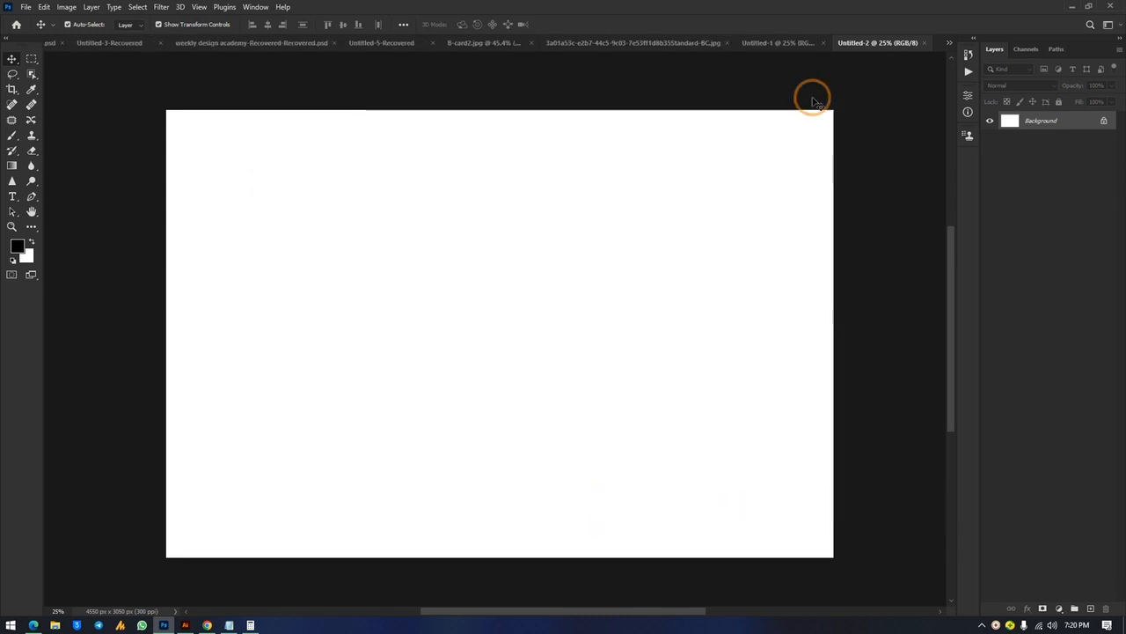
Switch back to Untitled-2 from the document tab overflow list
left_click(792, 44)
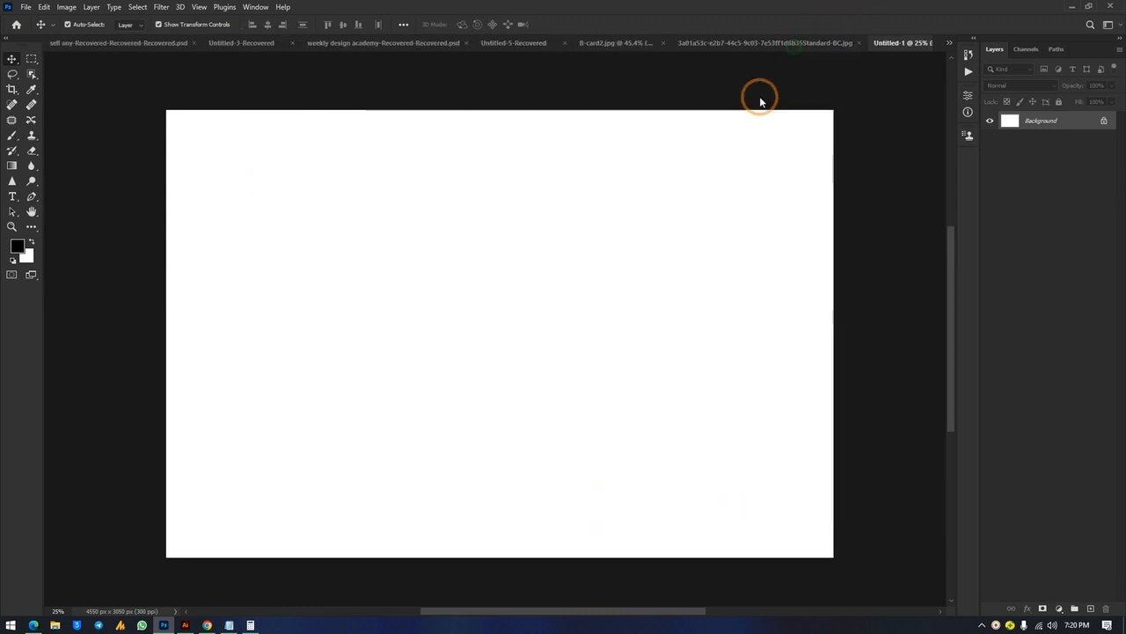
left_click(950, 43)
left_click(811, 151)
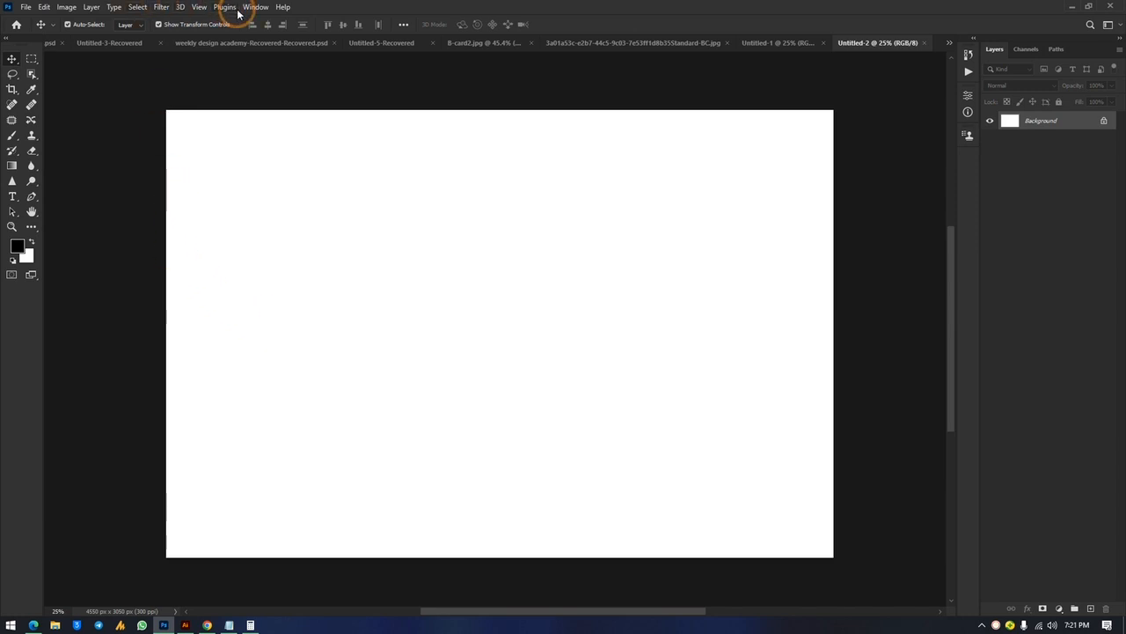
Add a horizontal guide and drag it down to about 194 px from the top
left_click(199, 7)
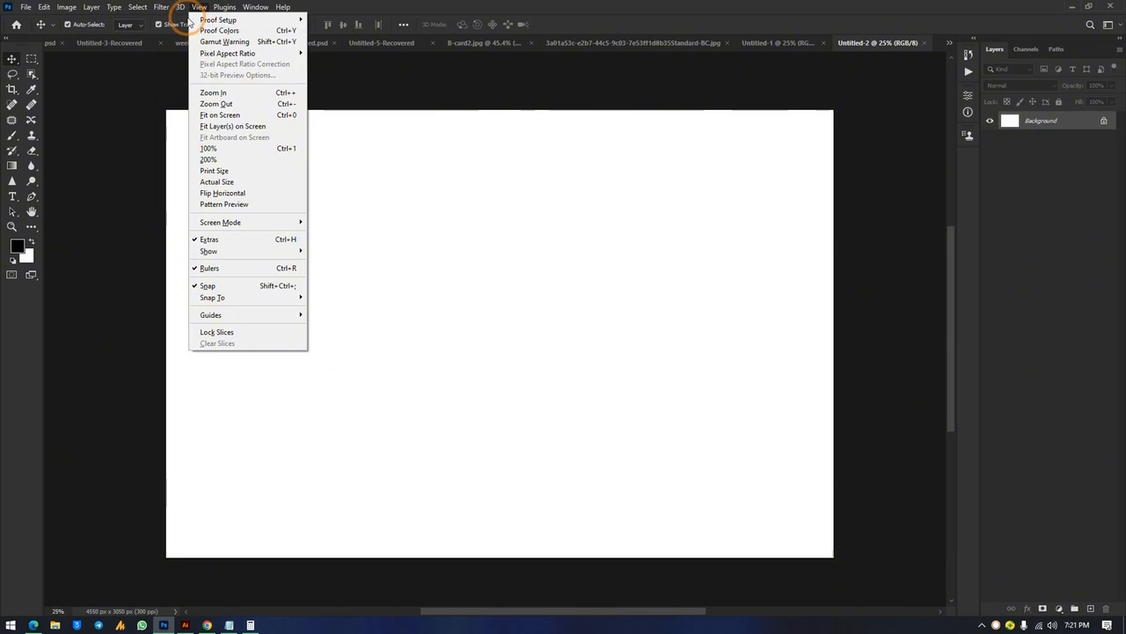
left_click(138, 7)
mouse_move(199, 7)
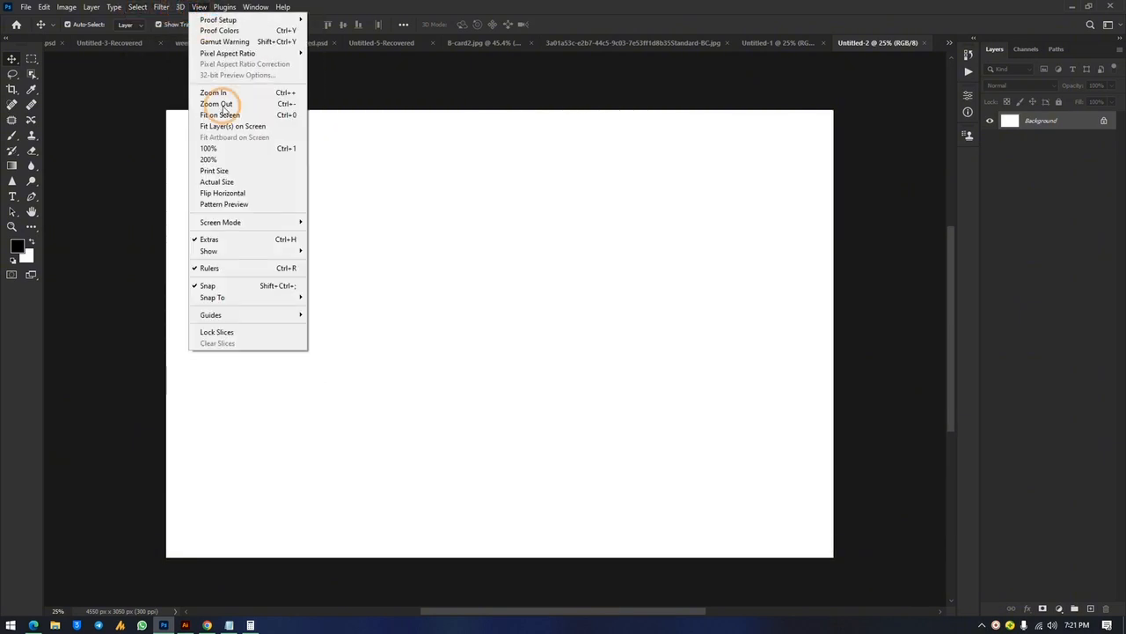
mouse_move(247, 225)
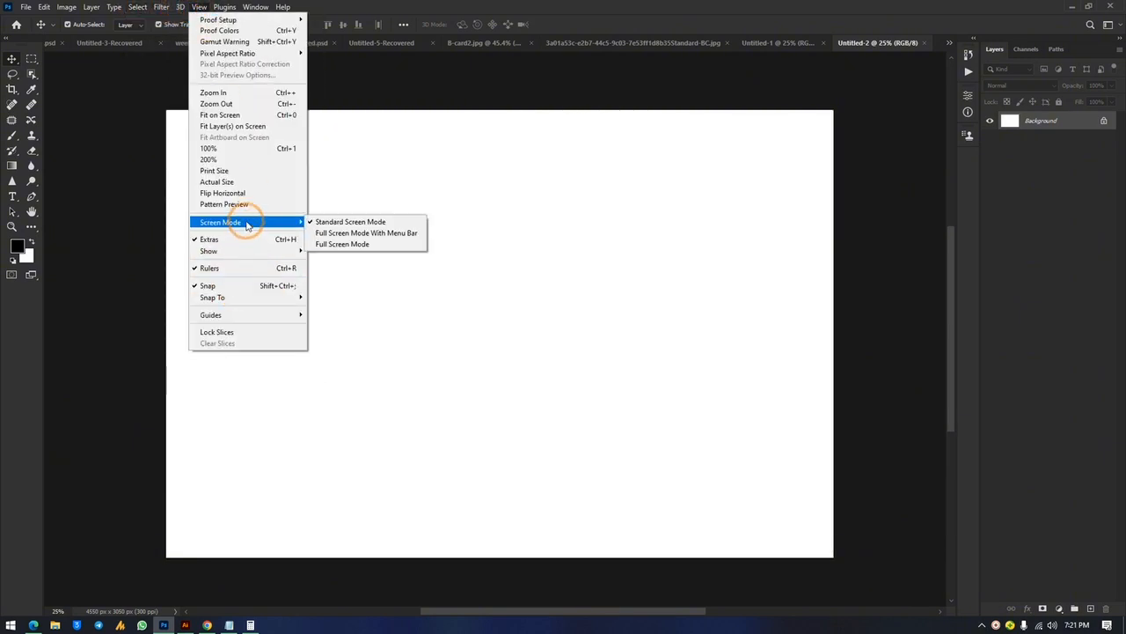
mouse_move(251, 255)
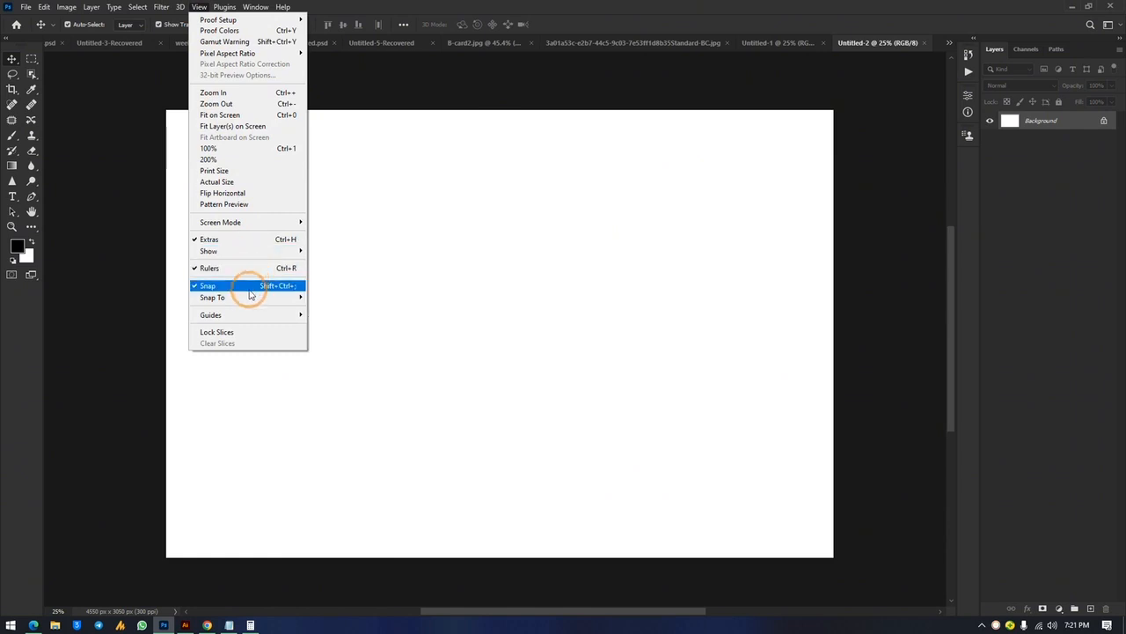
mouse_move(254, 315)
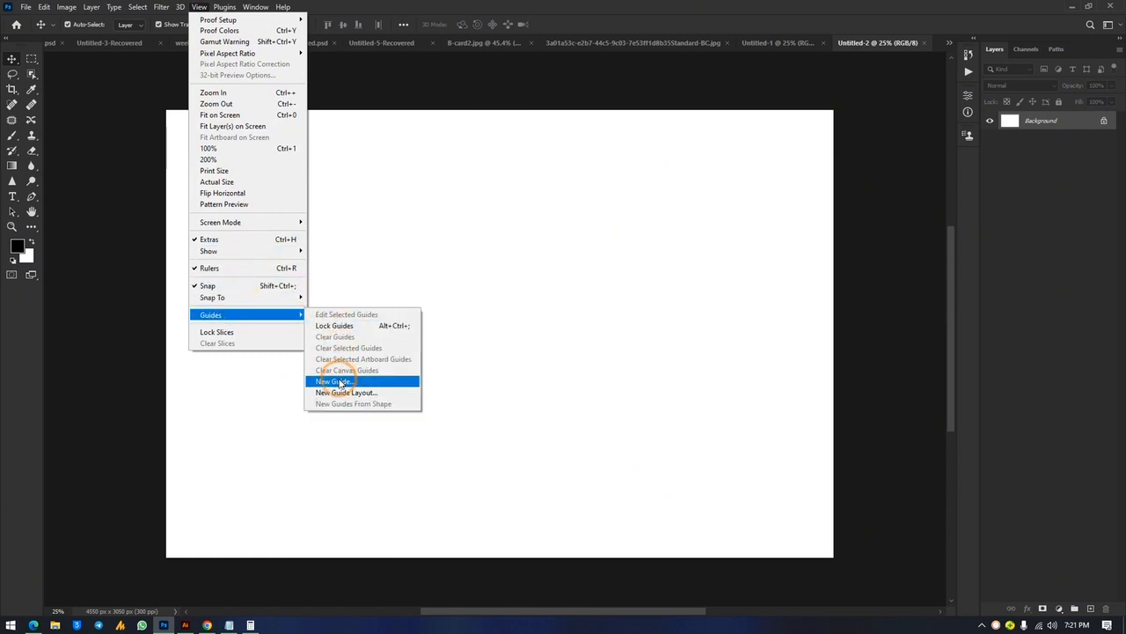
left_click(334, 382)
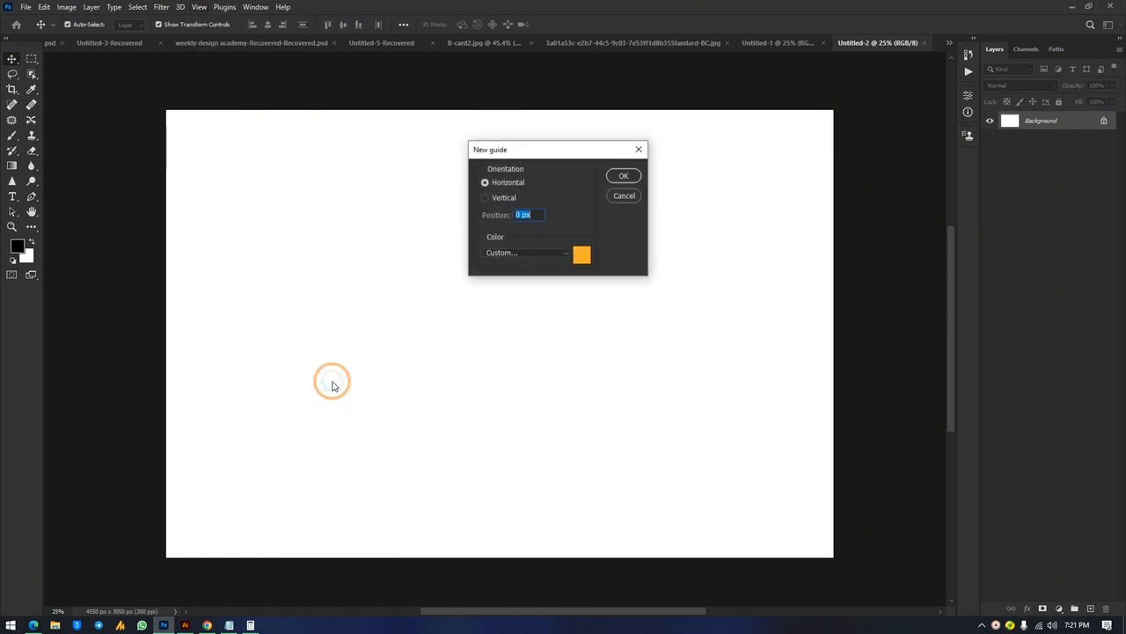
left_click(613, 175)
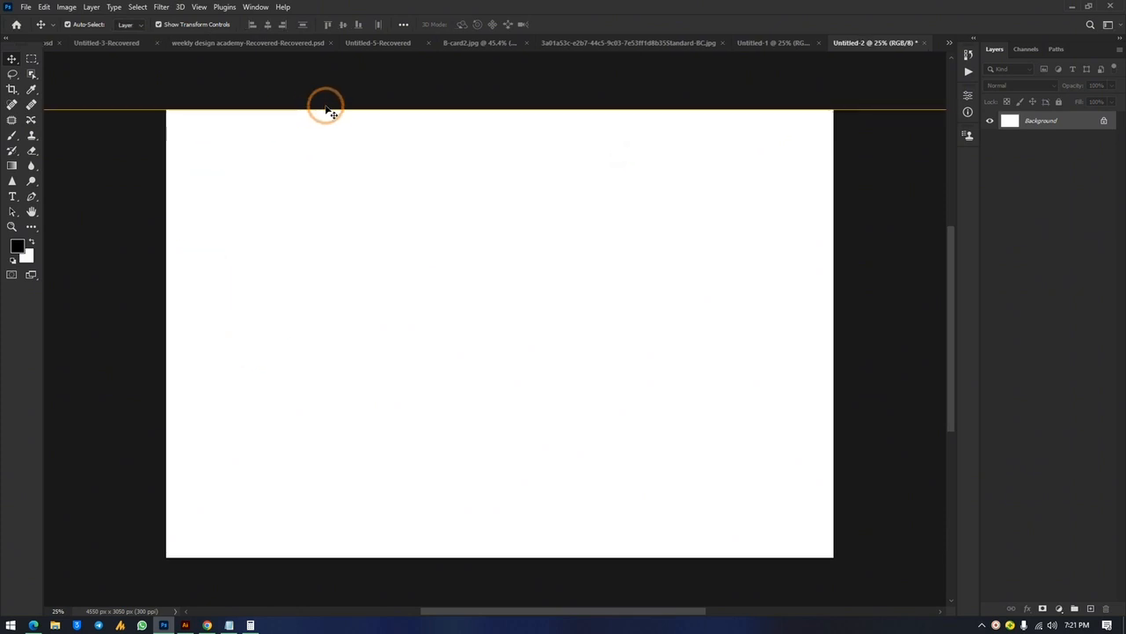
left_click_drag(384, 109, 383, 138)
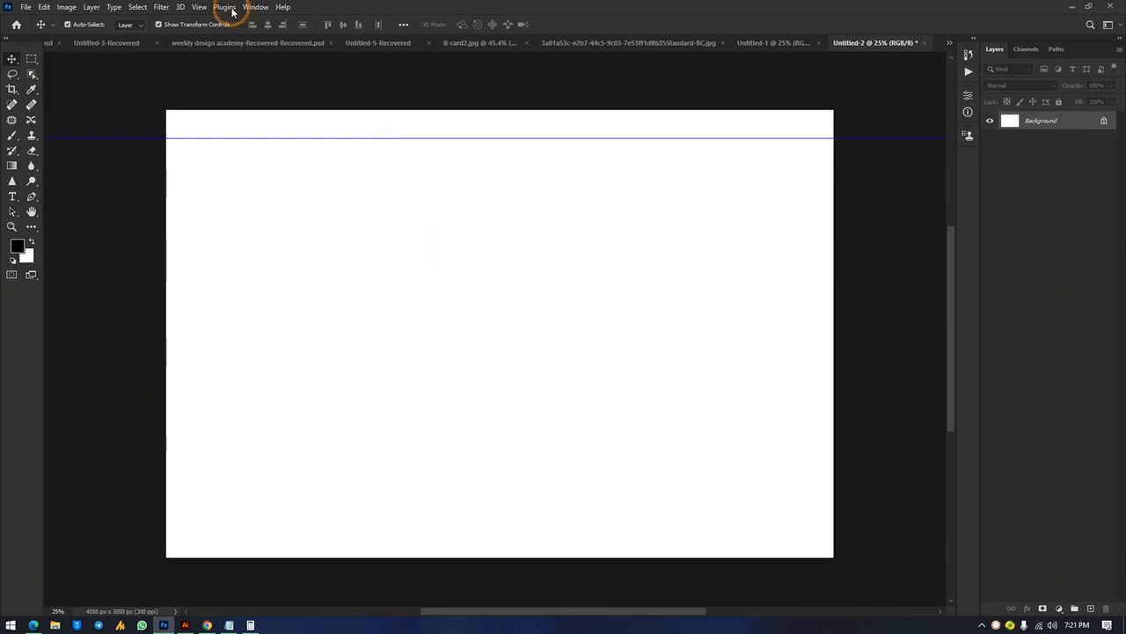
Add a vertical guide and move it to about 194 px from the left edge
left_click(194, 8)
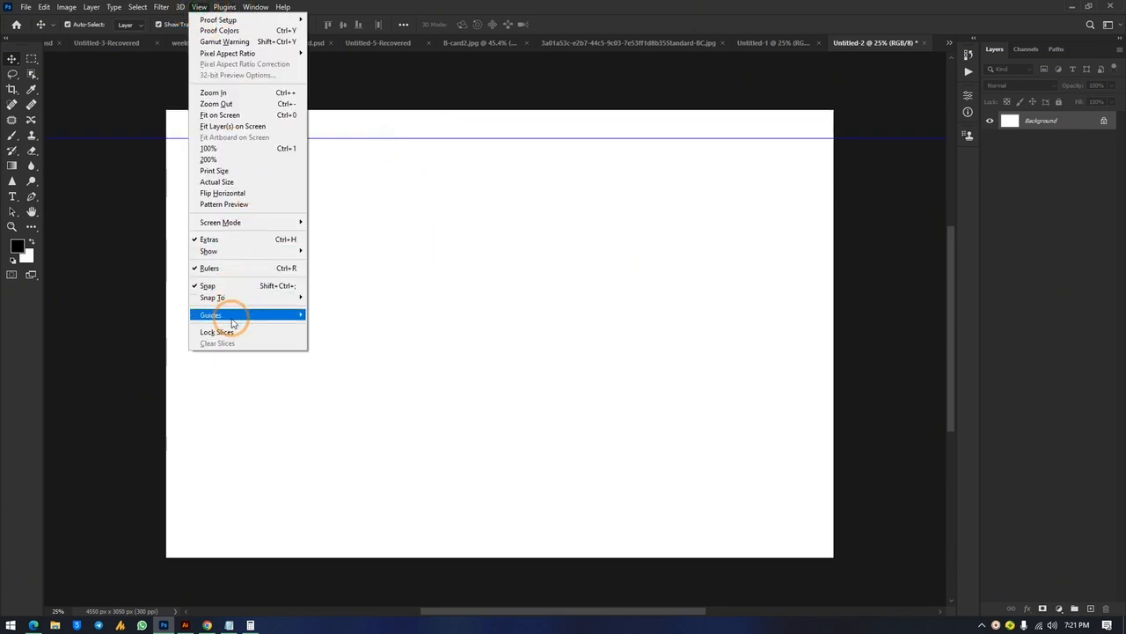
mouse_move(236, 319)
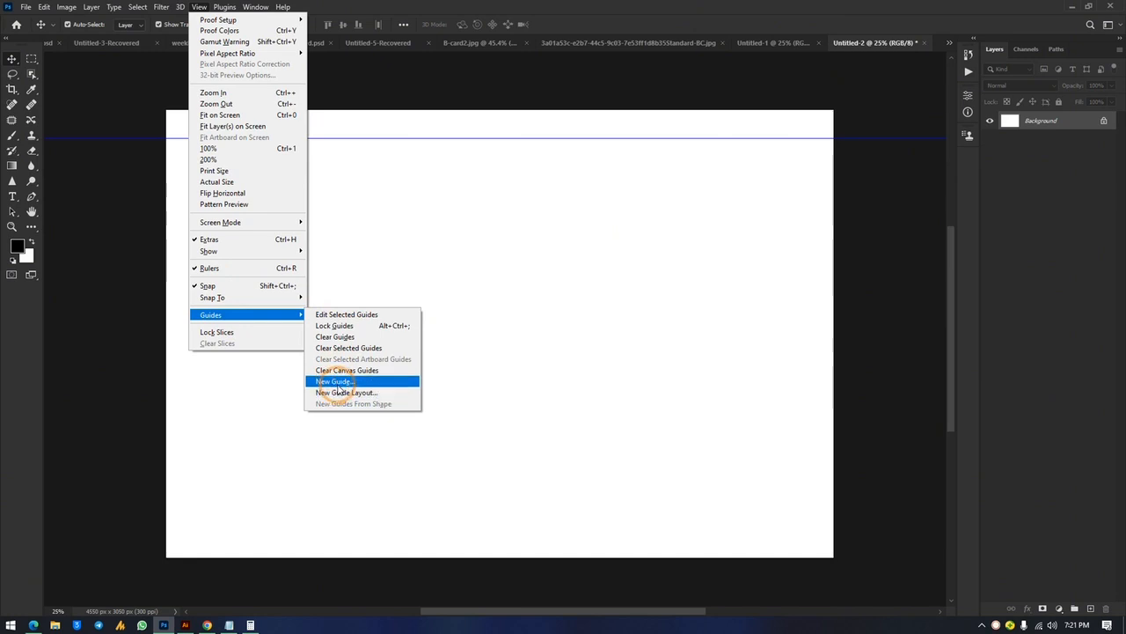
left_click(337, 385)
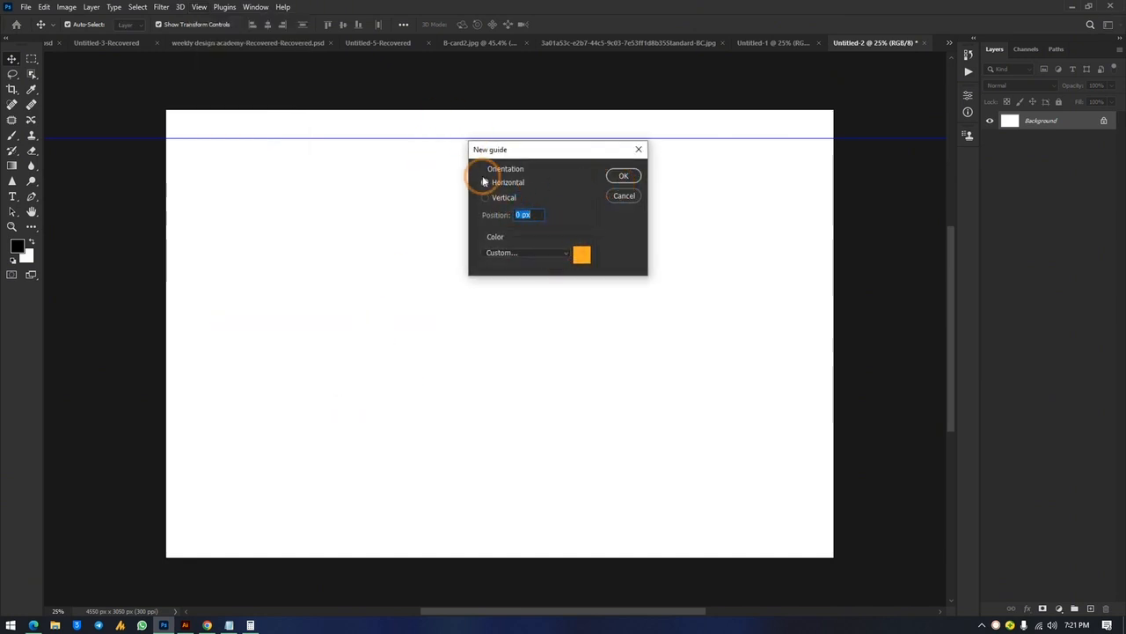
left_click(485, 198)
left_click(626, 177)
left_click_drag(165, 250, 198, 255)
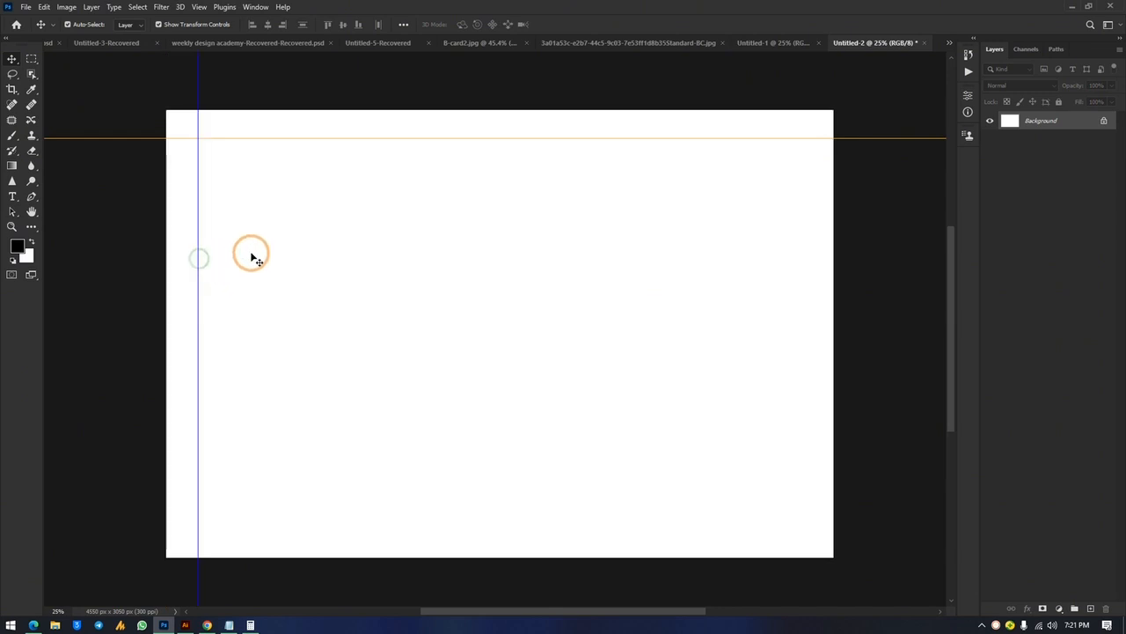
Add another vertical guide positioned just inside the right edge, around 4340 px
left_click(199, 8)
mouse_move(224, 314)
left_click(315, 382)
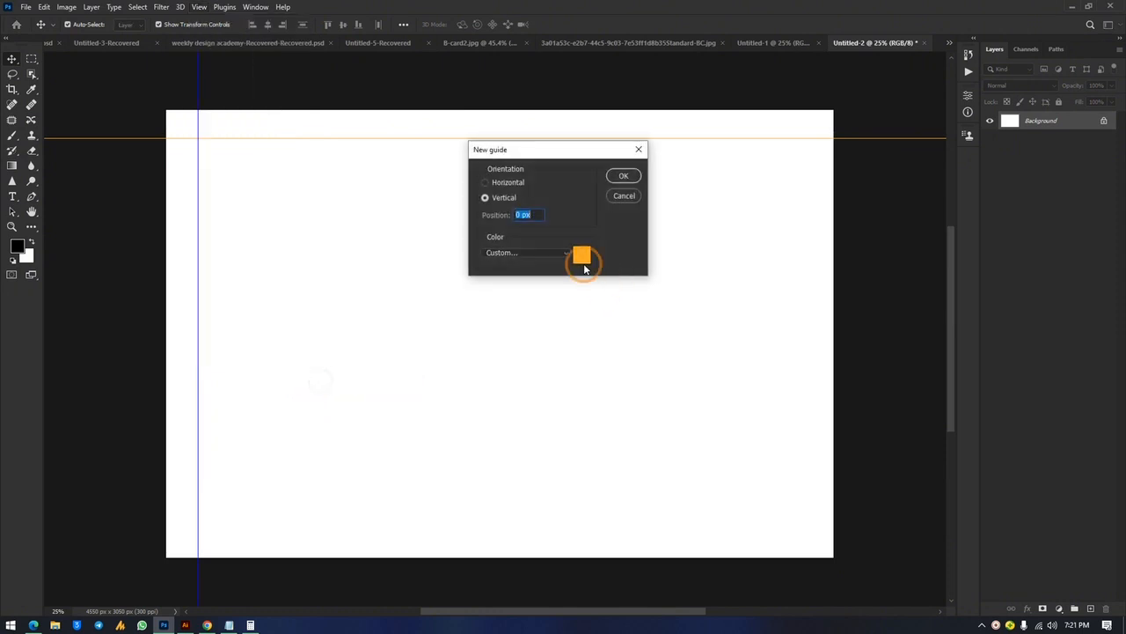
left_click(623, 175)
left_click_drag(166, 212, 813, 224)
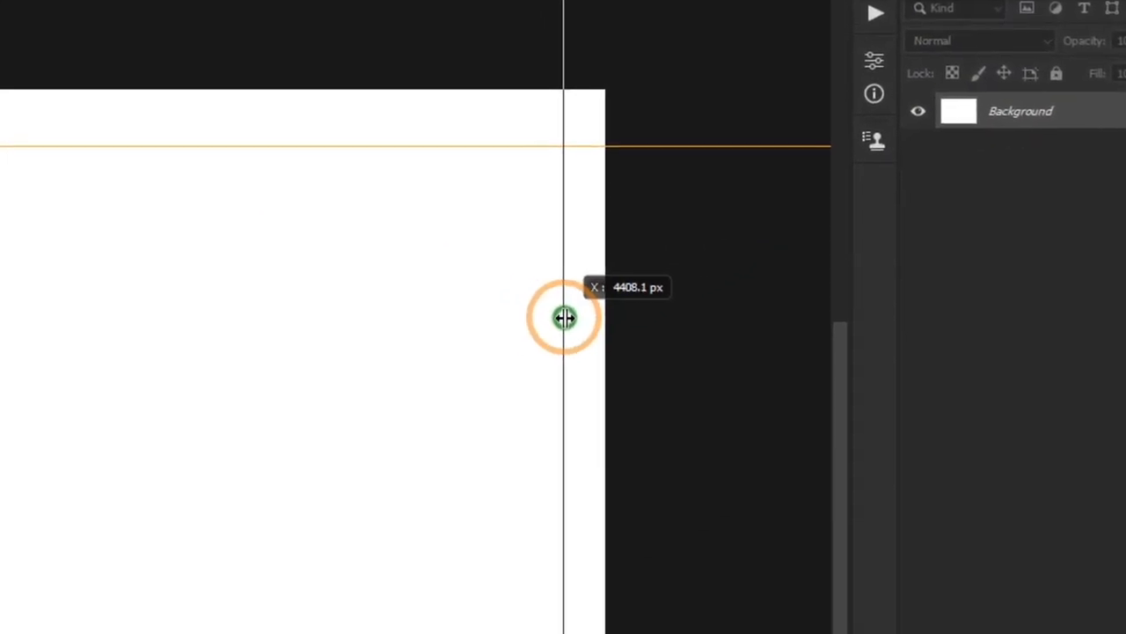
mouse_move(564, 317)
left_mouse_down()
mouse_move(551, 294)
mouse_move(554, 314)
mouse_move(584, 325)
mouse_move(533, 320)
mouse_move(566, 316)
mouse_move(564, 326)
left_mouse_up()
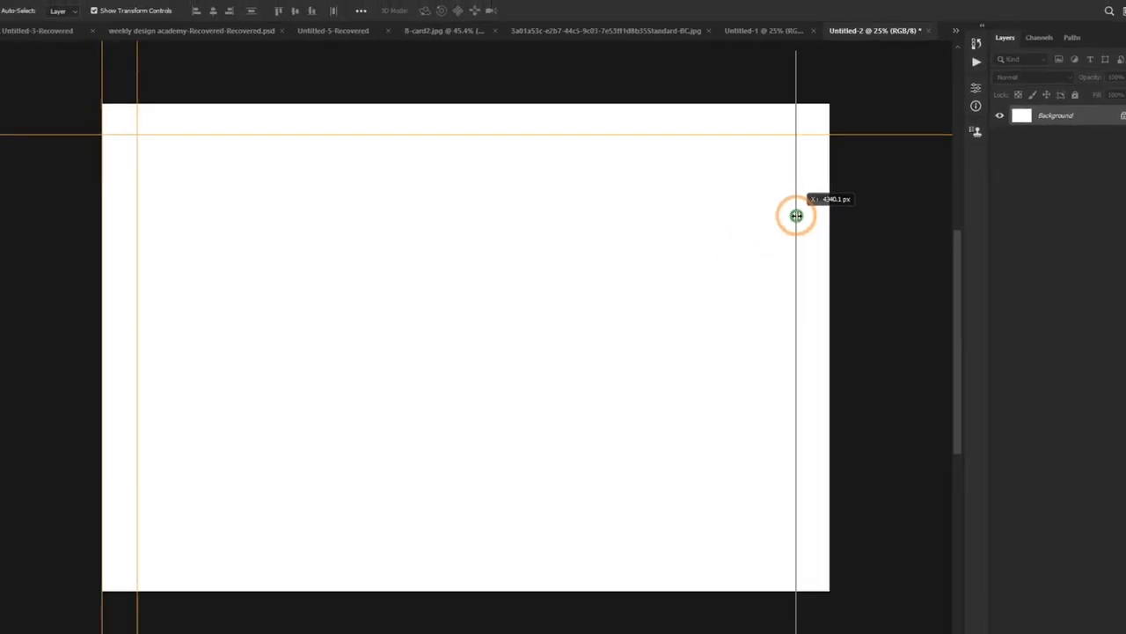
left_click_drag(797, 215, 794, 214)
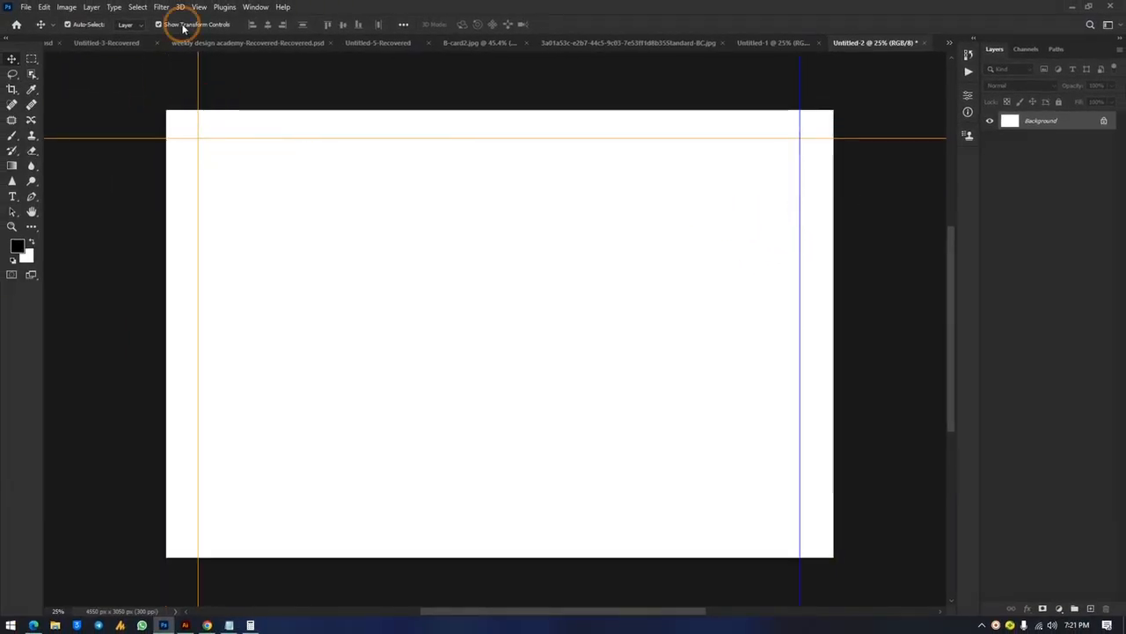
Add a horizontal guide and drag it down near the bottom edge
left_click(200, 8)
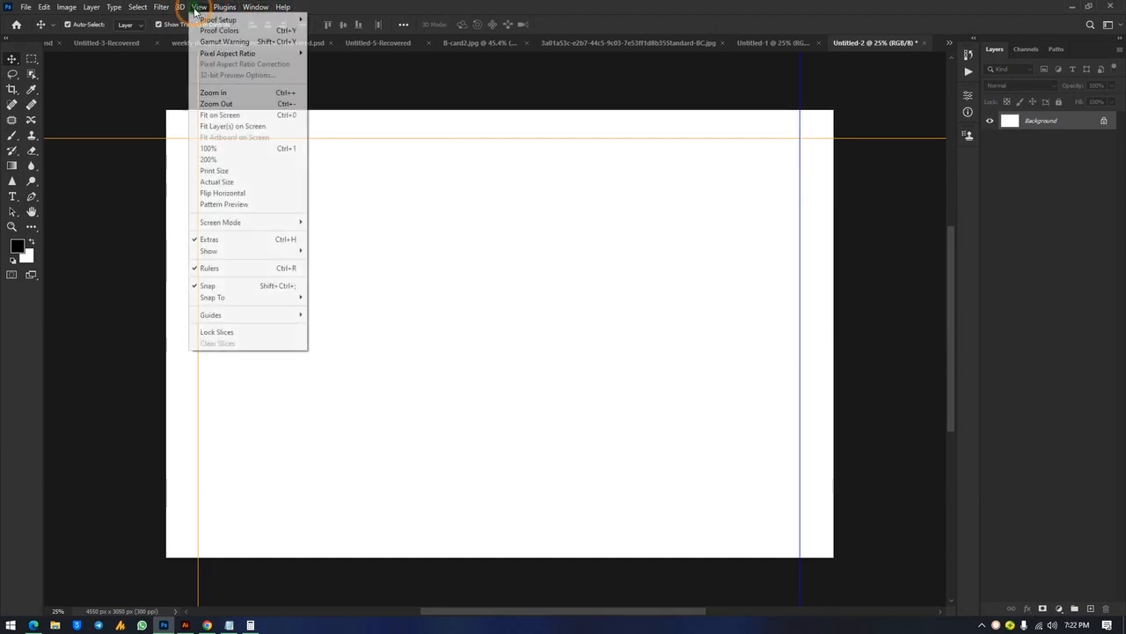
mouse_move(211, 315)
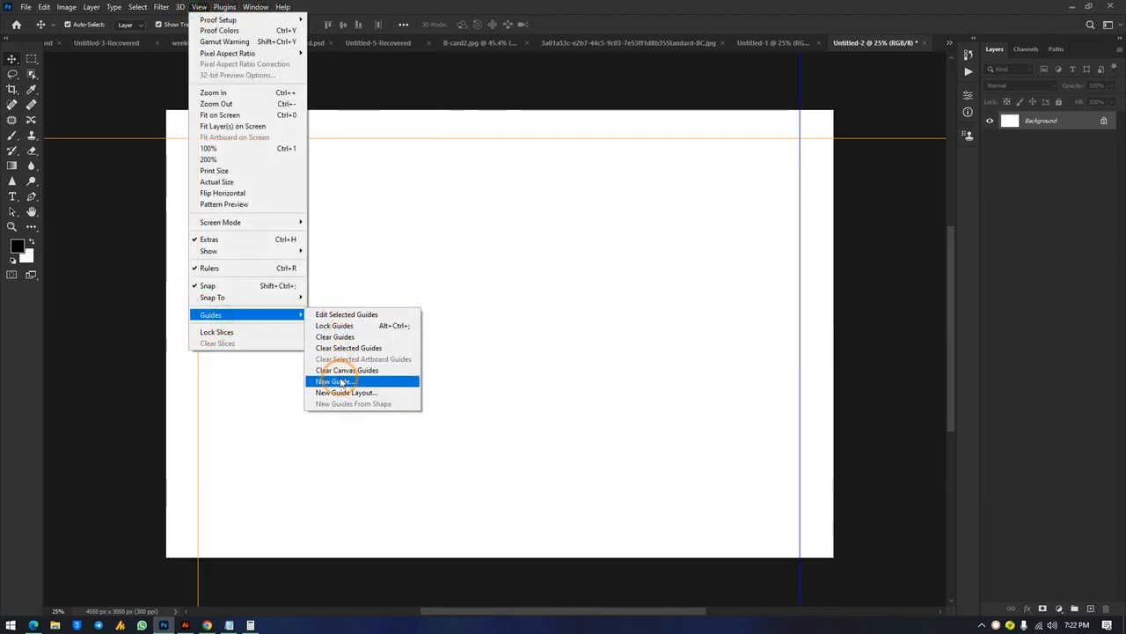
left_click(342, 385)
left_click(526, 214)
left_click(500, 187)
left_click(624, 176)
left_click_drag(477, 112, 457, 526)
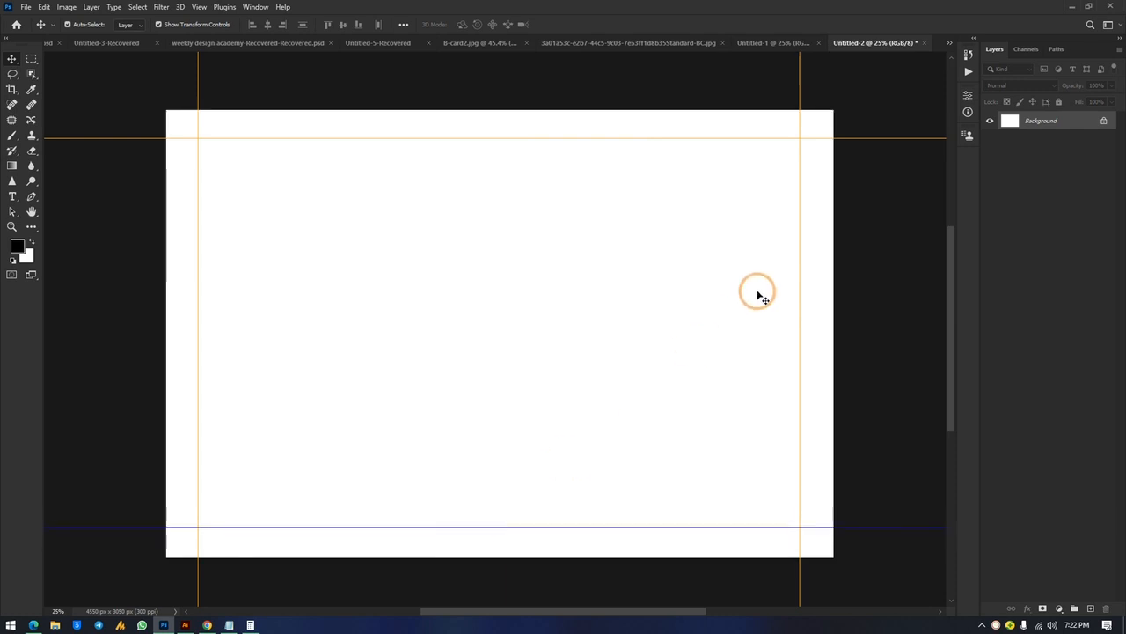
left_click(885, 243)
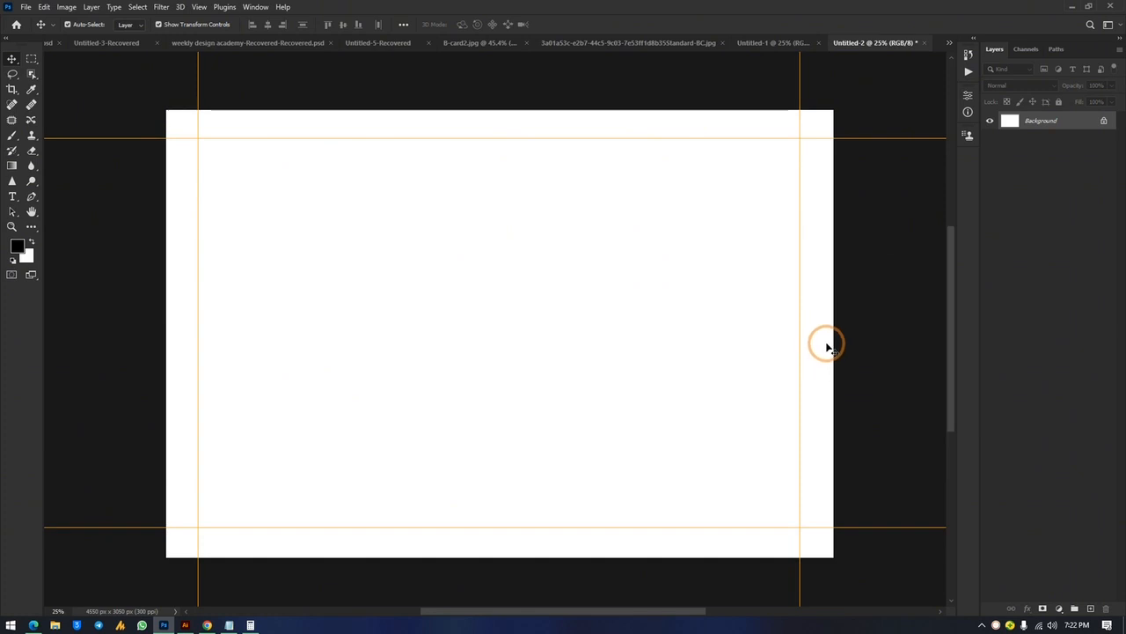
Nudge the top guide slightly lower and bring up the Standard-BC.jpg bleed reference
left_click_drag(607, 138, 607, 141)
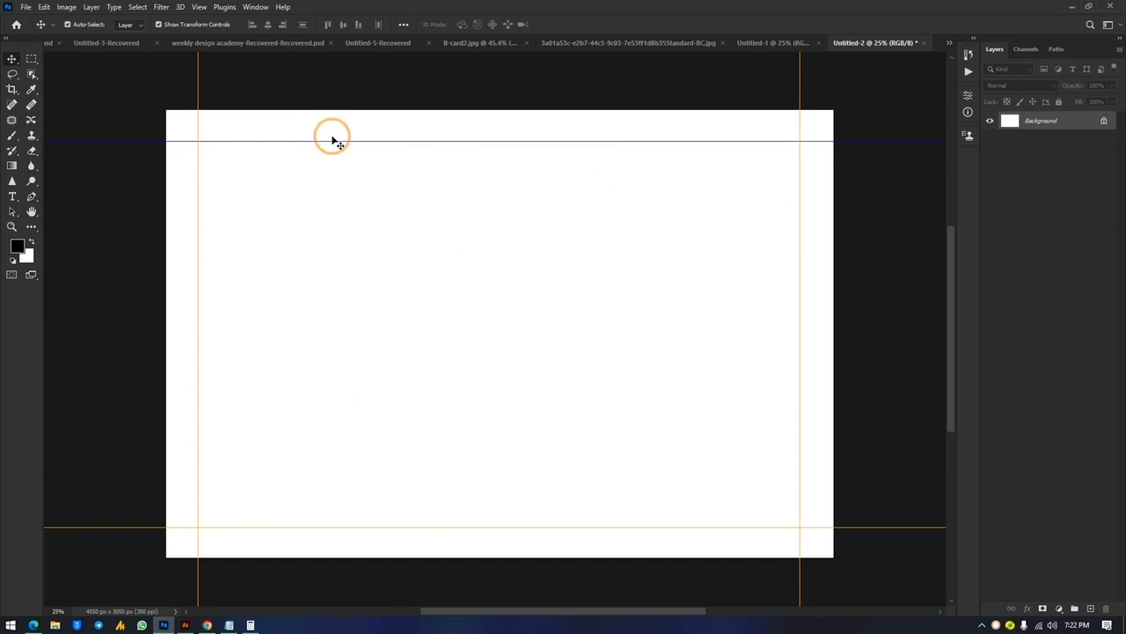
left_click(761, 43)
left_click(718, 44)
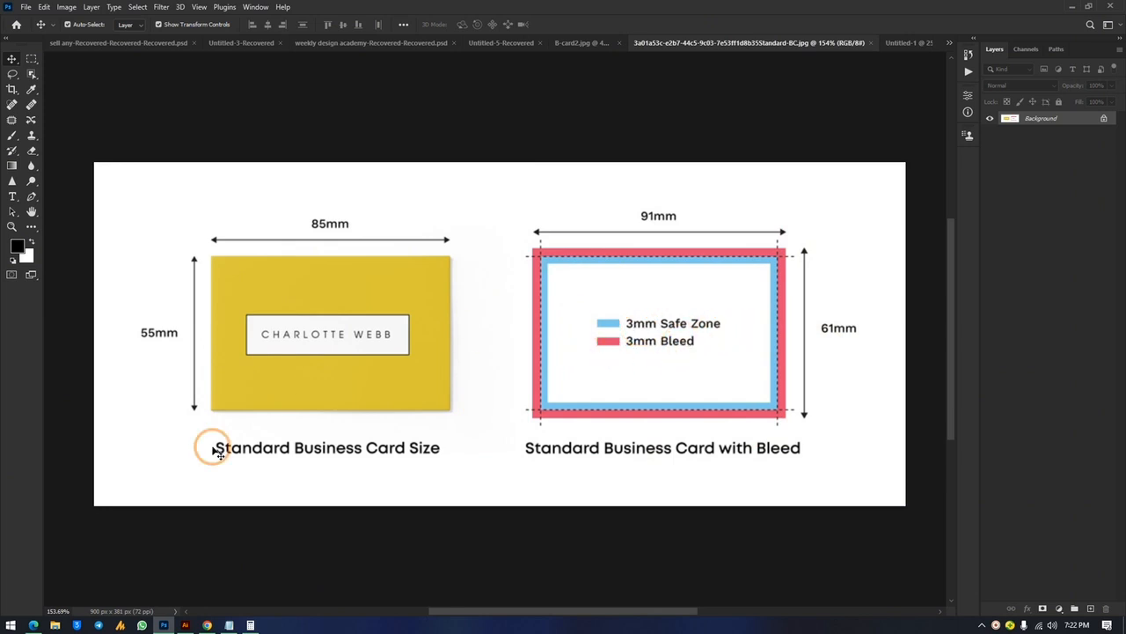
Calculate 3 × 5 = 15 in the Calculator, then close it
key("alt+Tab")
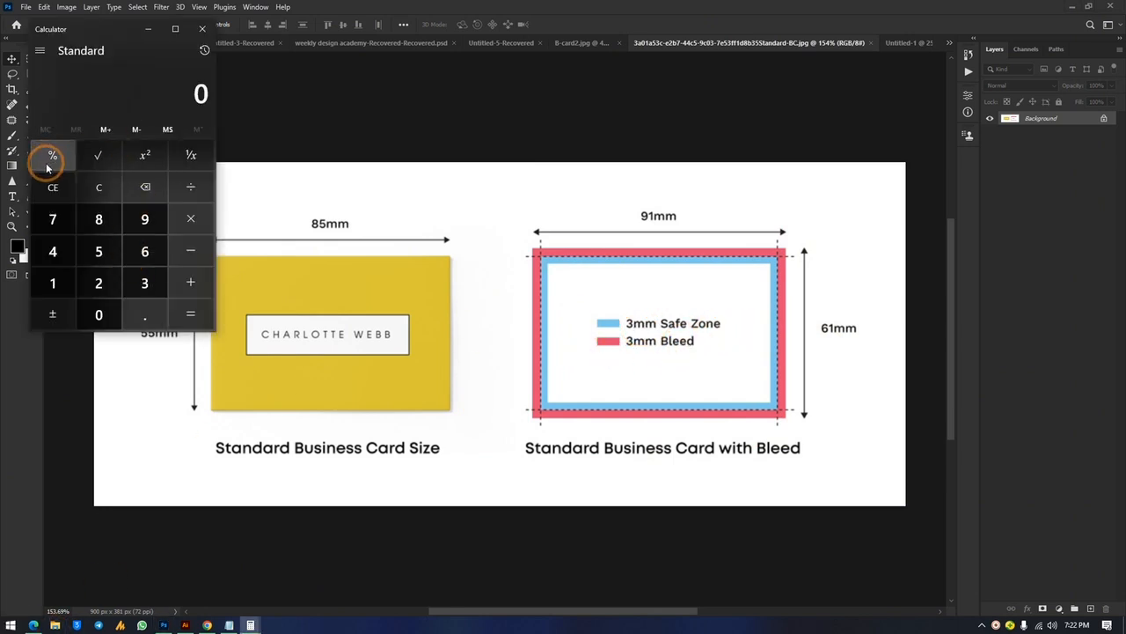
left_click(141, 283)
left_click(201, 212)
left_click(98, 251)
left_click(188, 315)
left_click(201, 29)
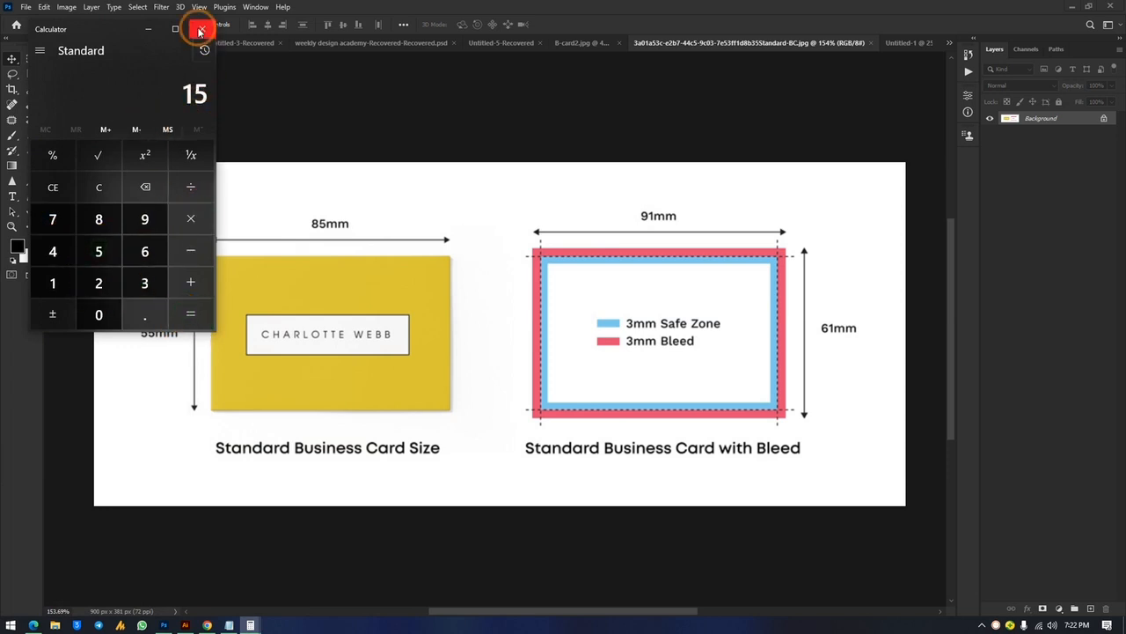
Return to the Untitled-2 document via the tab overflow list
left_click(908, 43)
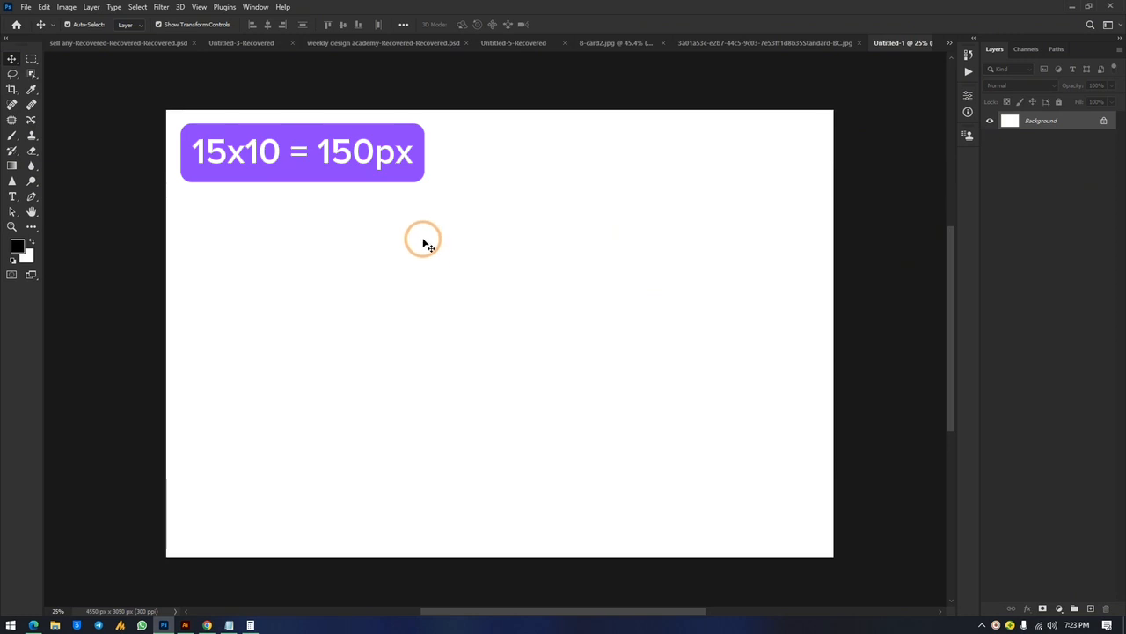
left_click(832, 43)
left_click(950, 40)
left_click(840, 157)
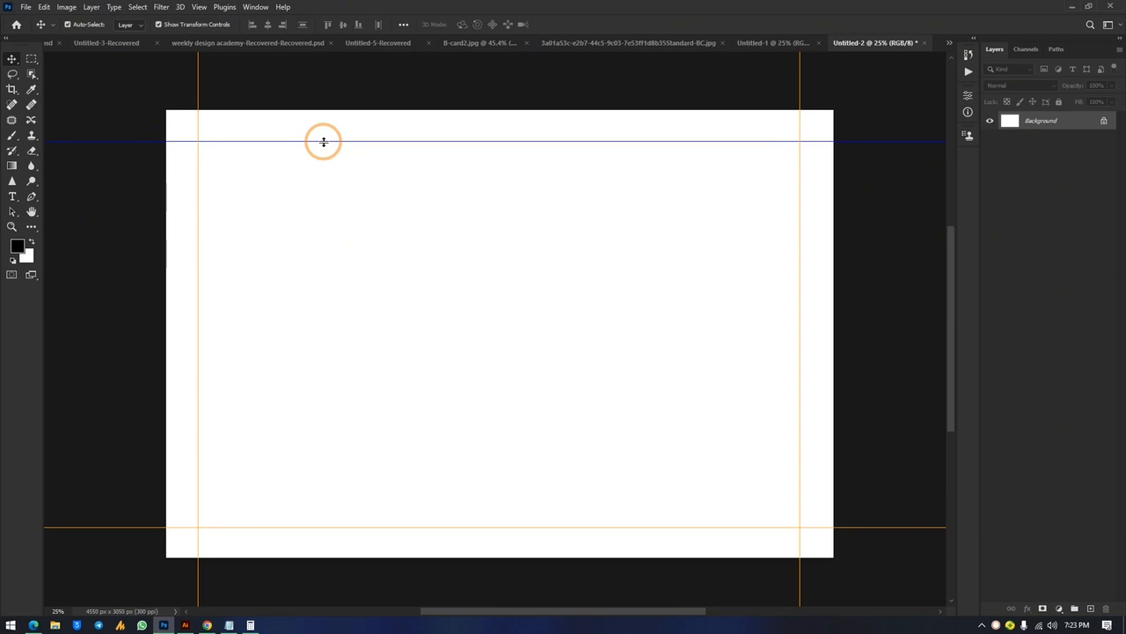
left_click_drag(322, 138, 322, 124)
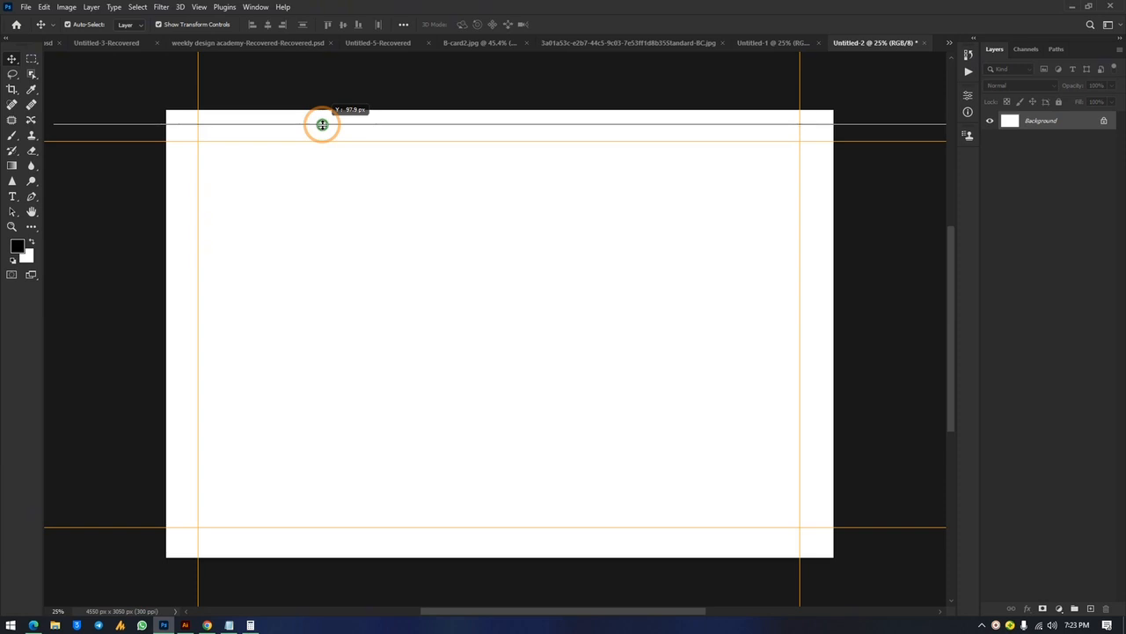
left_click_drag(322, 125, 322, 125)
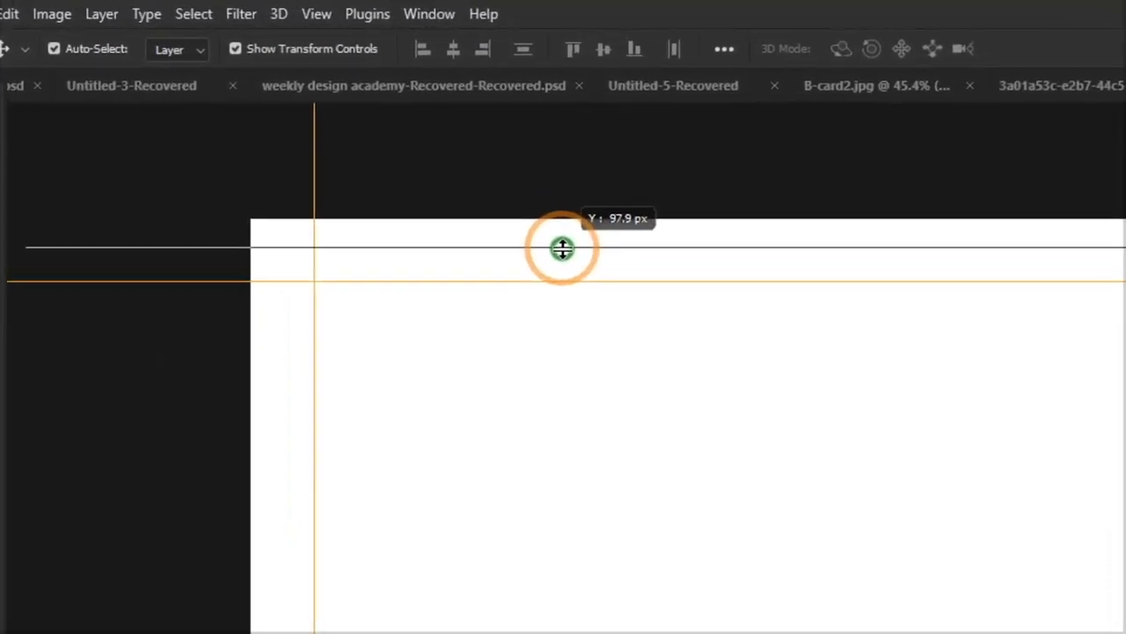
left_click_drag(564, 251, 322, 140)
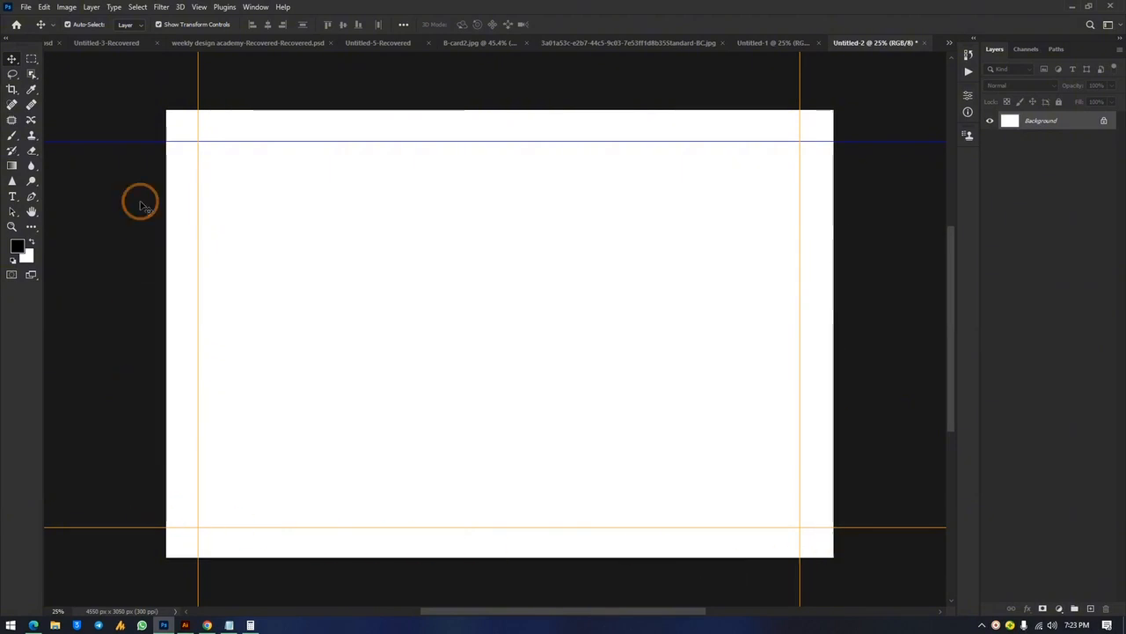
left_click_drag(114, 85, 684, 402)
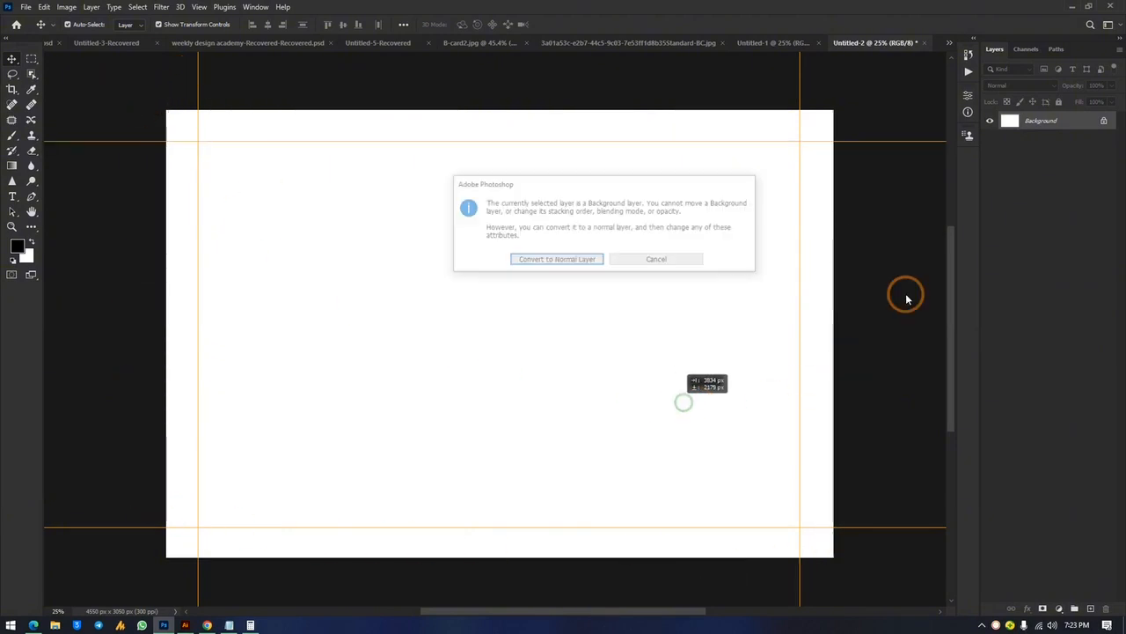
left_click(682, 260)
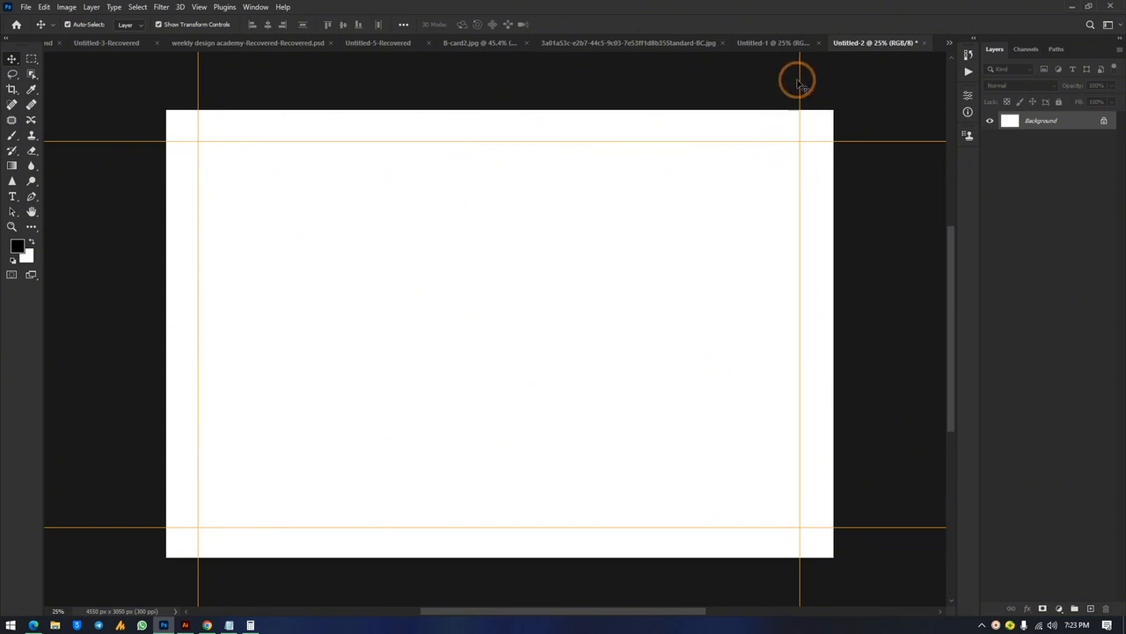
left_click(766, 43)
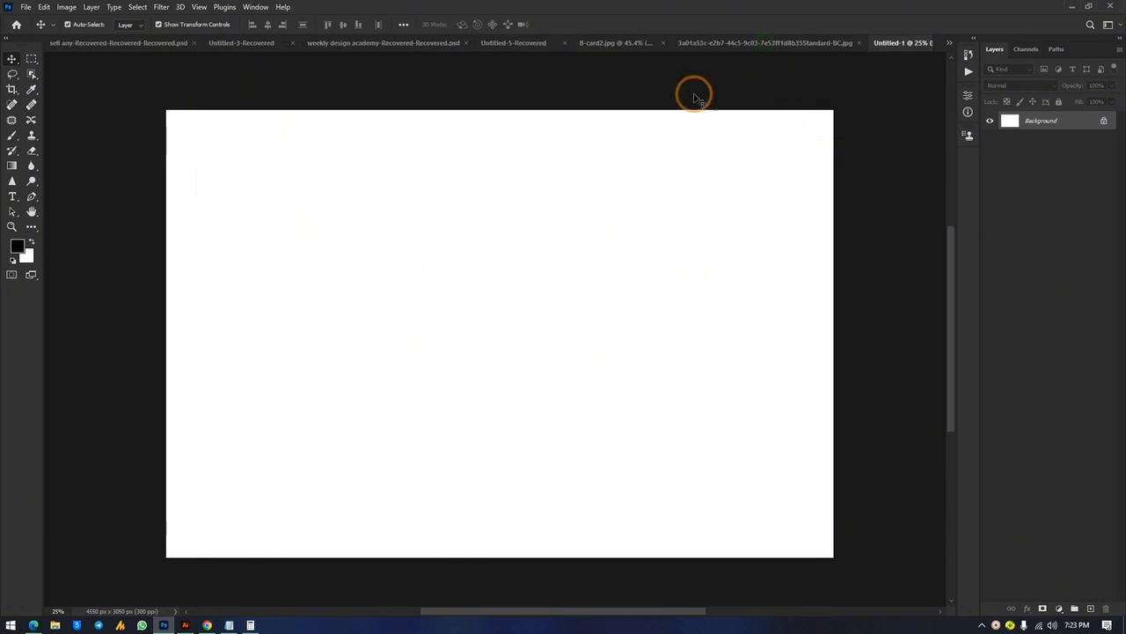
left_click(948, 44)
left_click(813, 148)
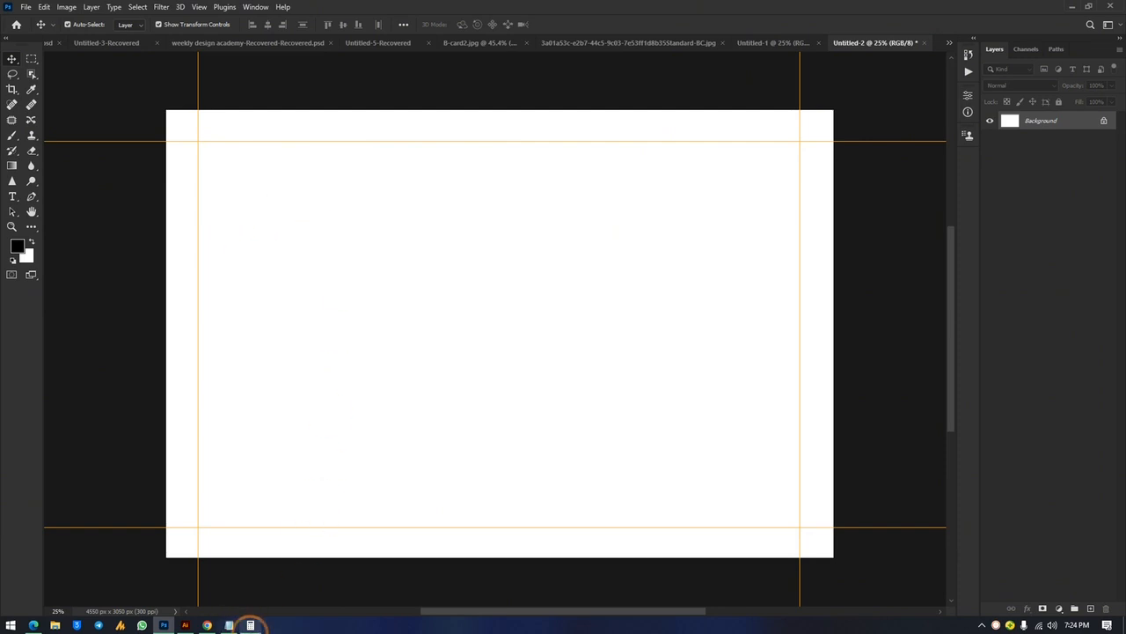
Copy the contact's full name from DATA.txt in Notepad, then minimize Notepad
left_click(232, 624)
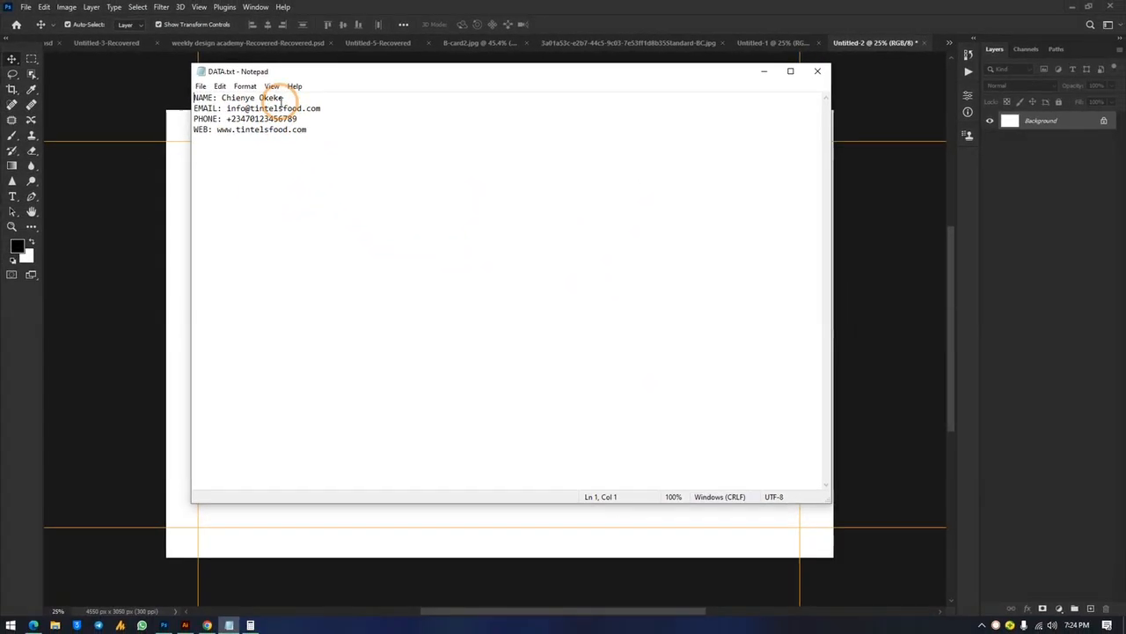
left_click_drag(287, 98, 228, 97)
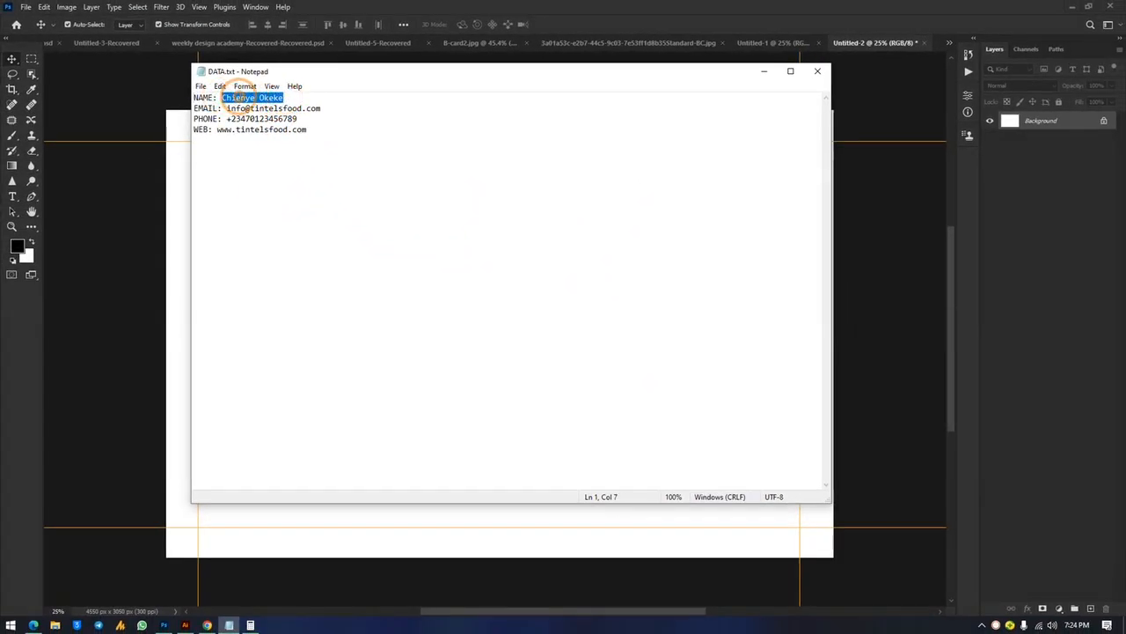
right_click(237, 99)
left_click(273, 130)
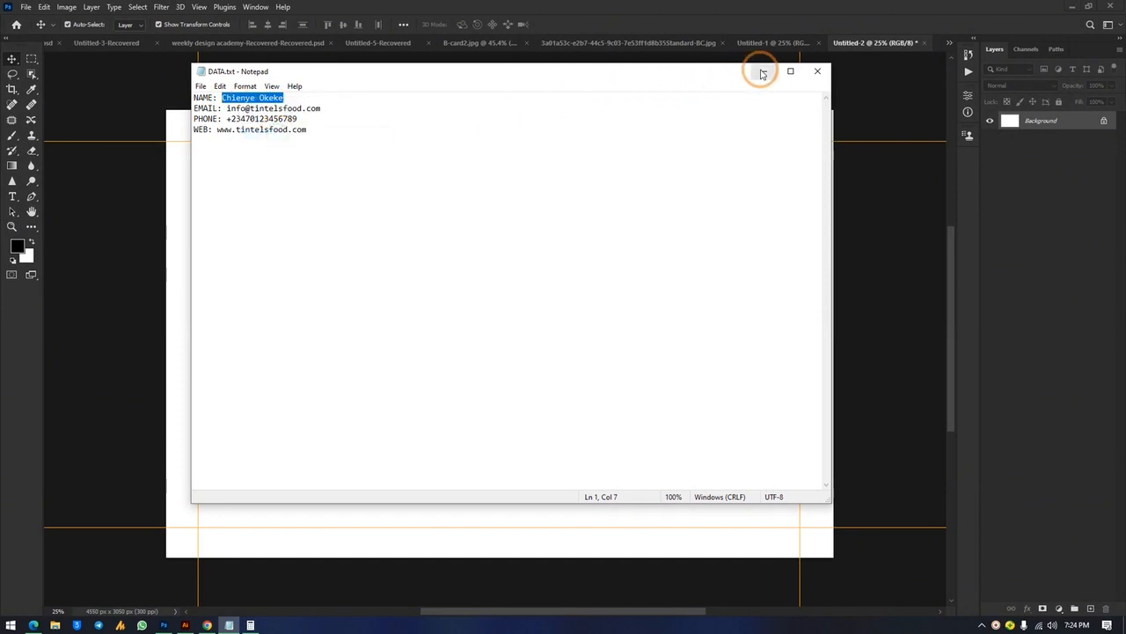
left_click(762, 73)
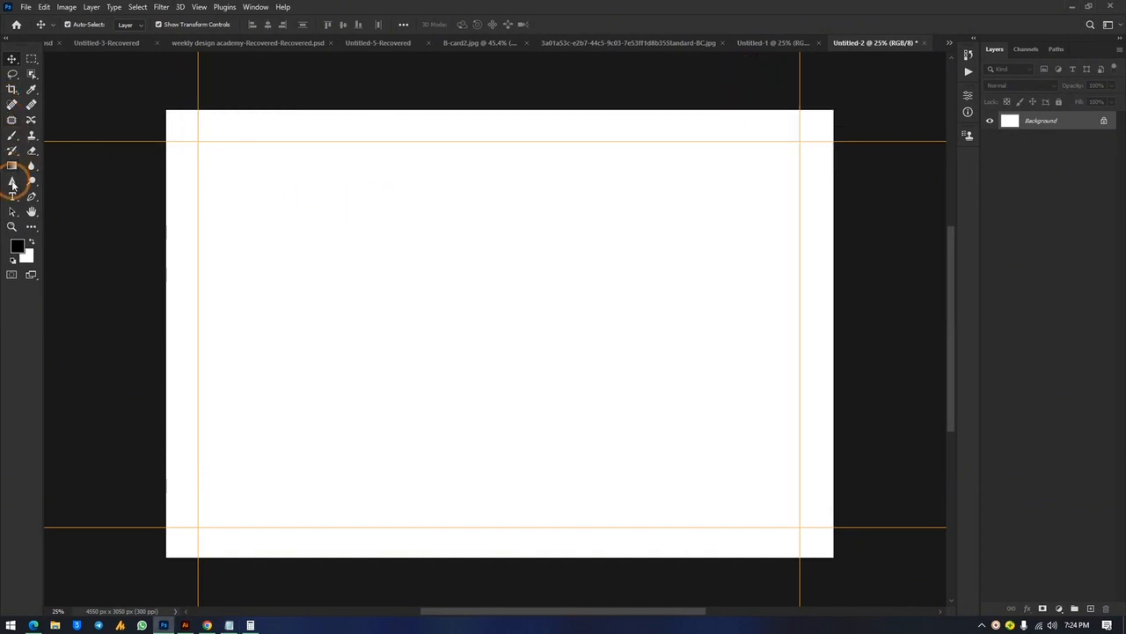
Add a text layer near the card's top-left containing the contact's full name
left_click(13, 197)
left_click(256, 188)
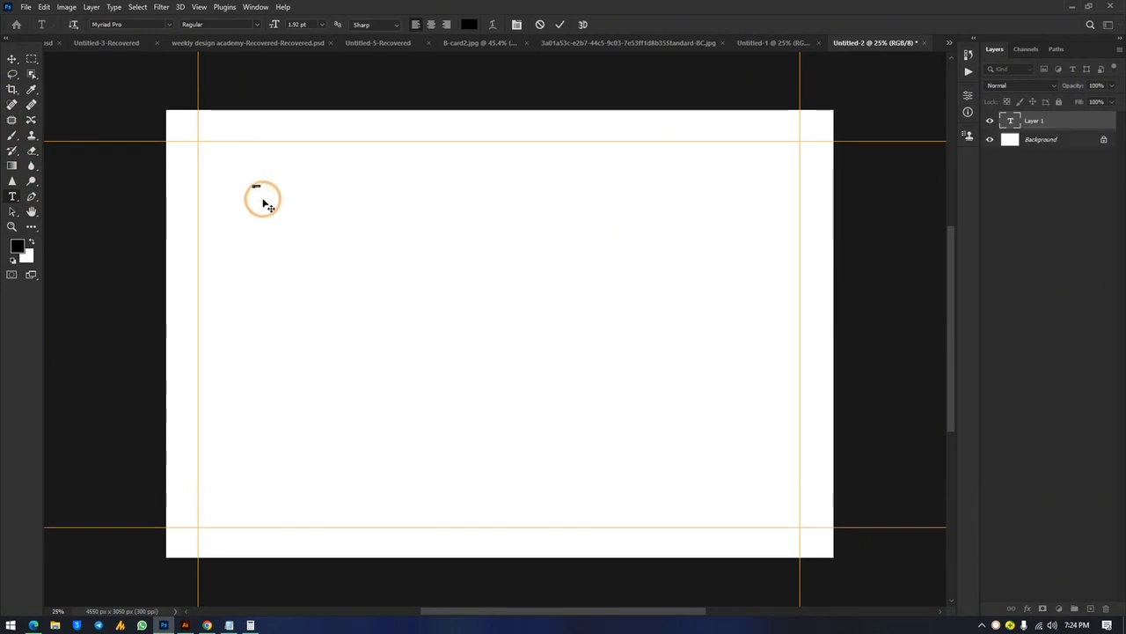
left_click(8, 60)
left_click_drag(262, 186, 352, 188)
left_click(13, 197)
triple_click(253, 183)
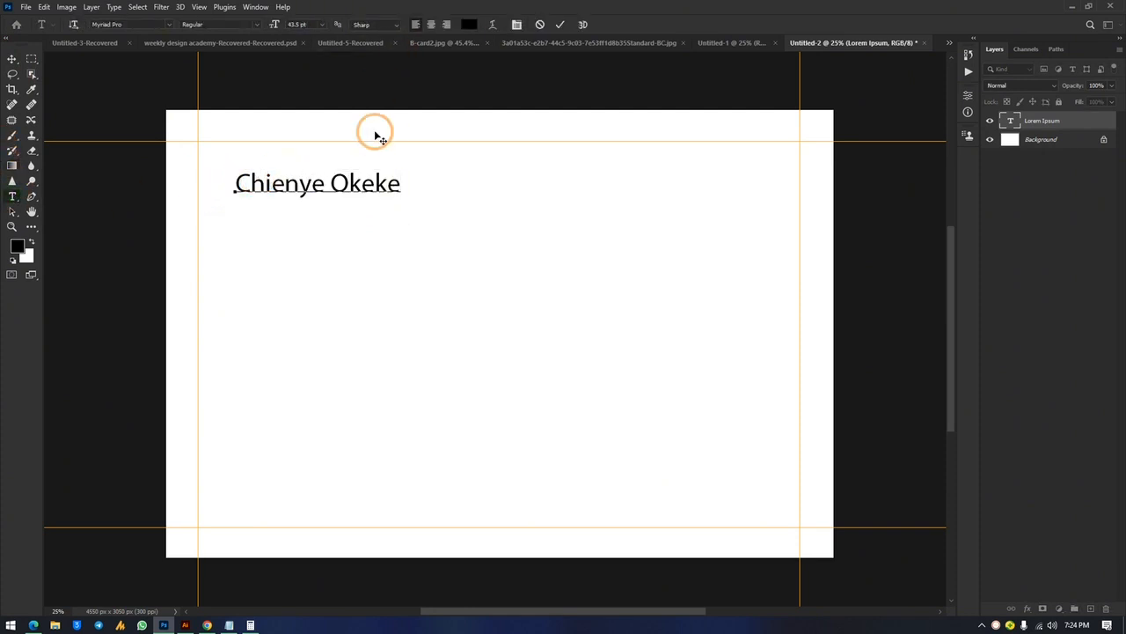
Set the name in Poppins SemiBold and position it inside the top-left margin guides
key("ctrl+a")
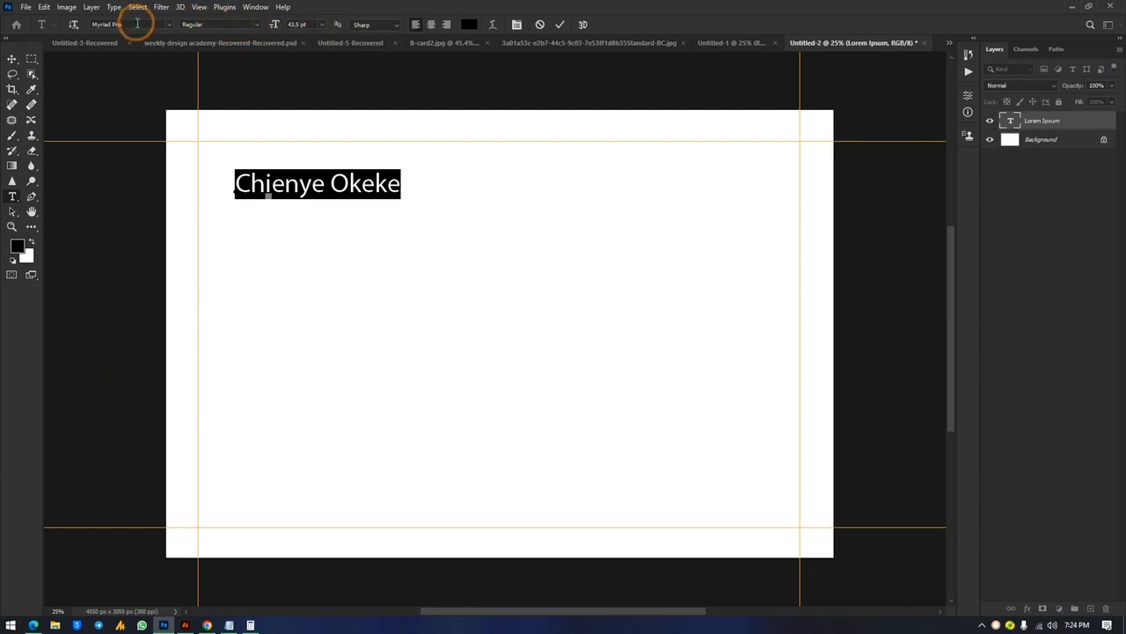
type("p")
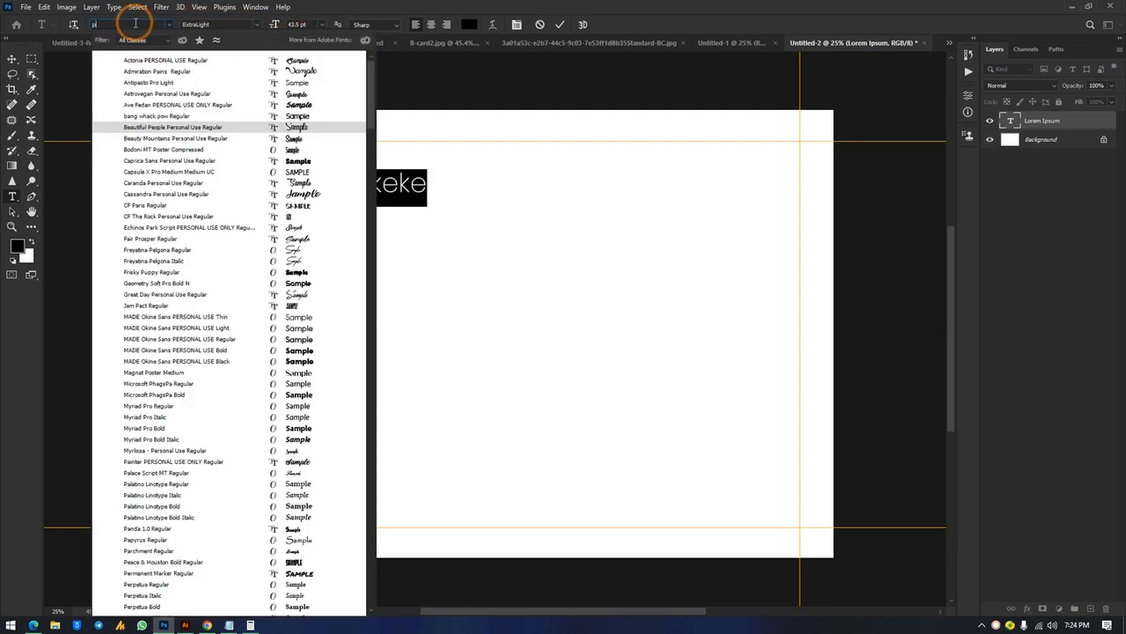
type("oppi")
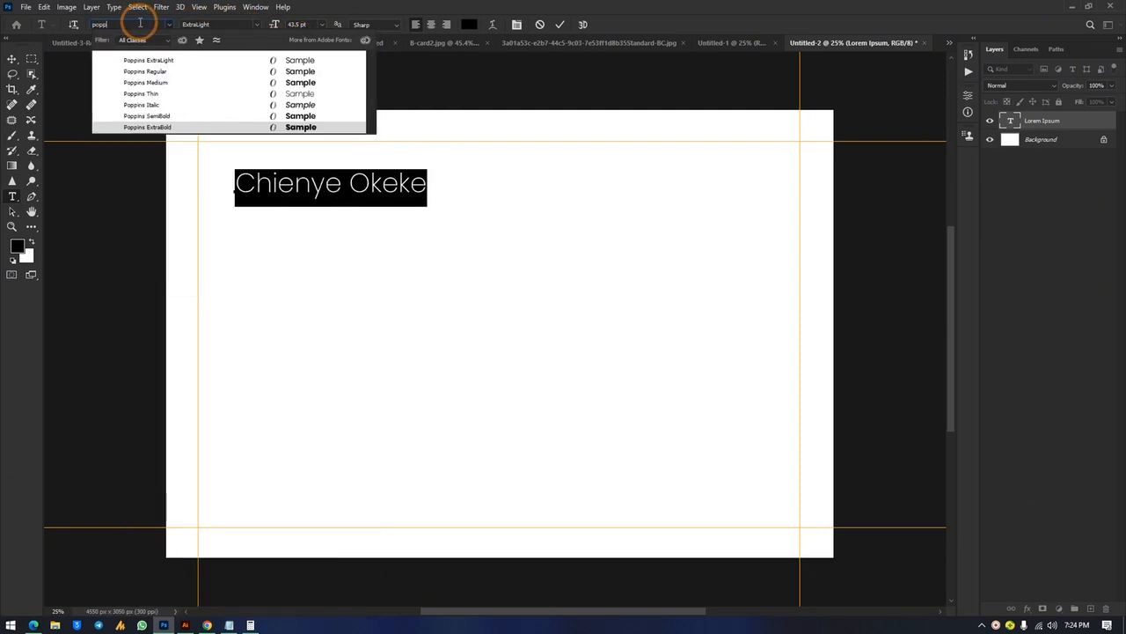
left_click(279, 116)
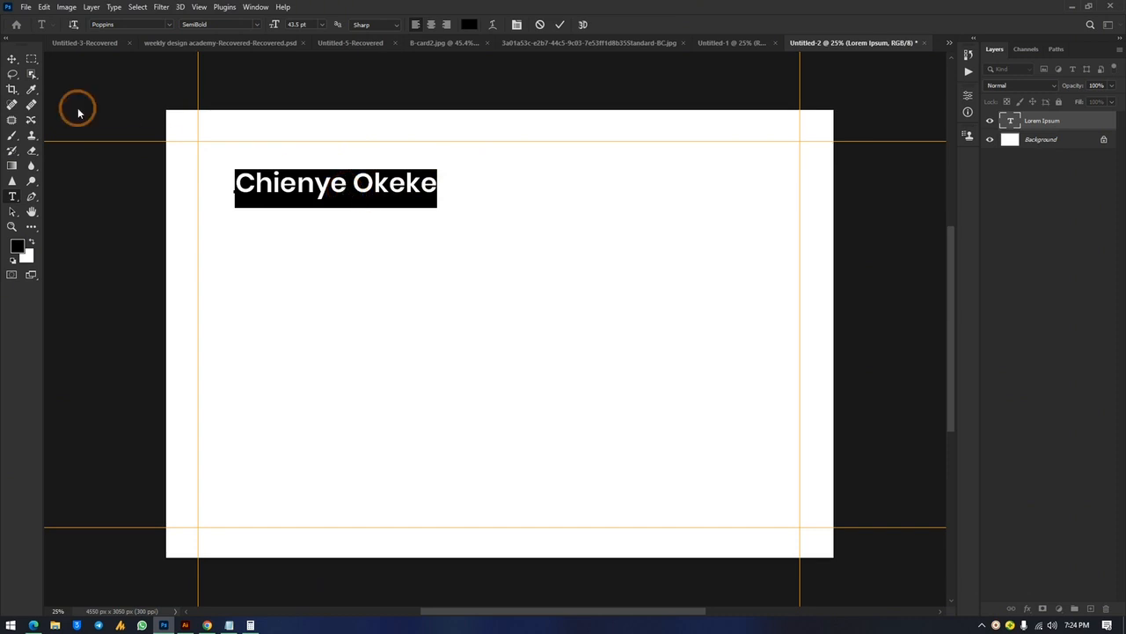
left_click(13, 59)
left_click(280, 192)
left_click_drag(280, 192, 305, 201)
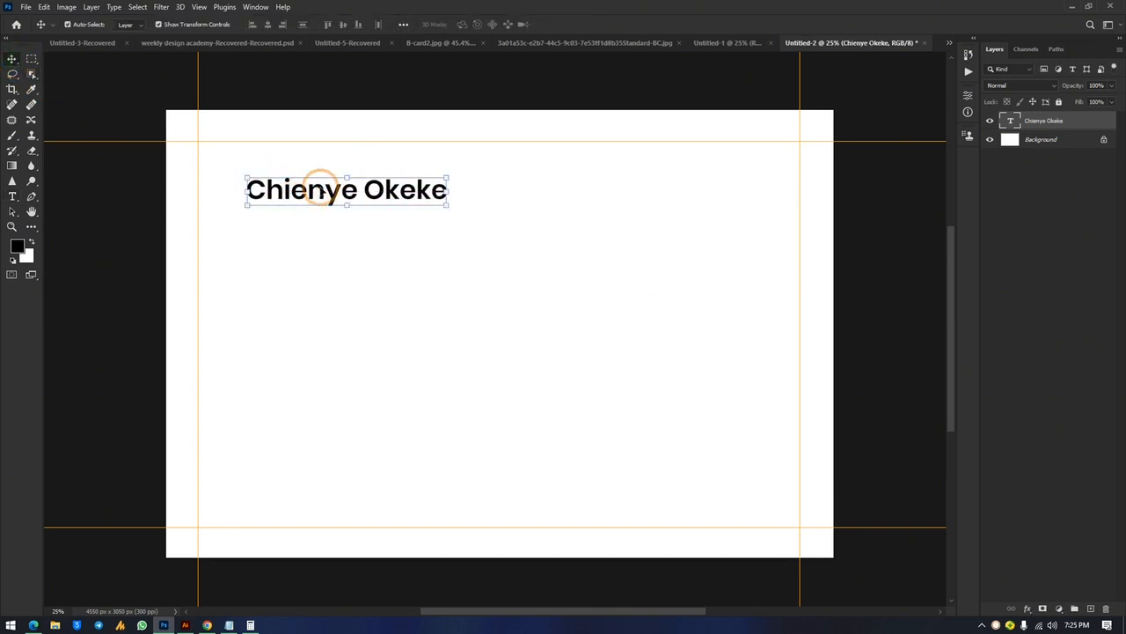
left_click(384, 188)
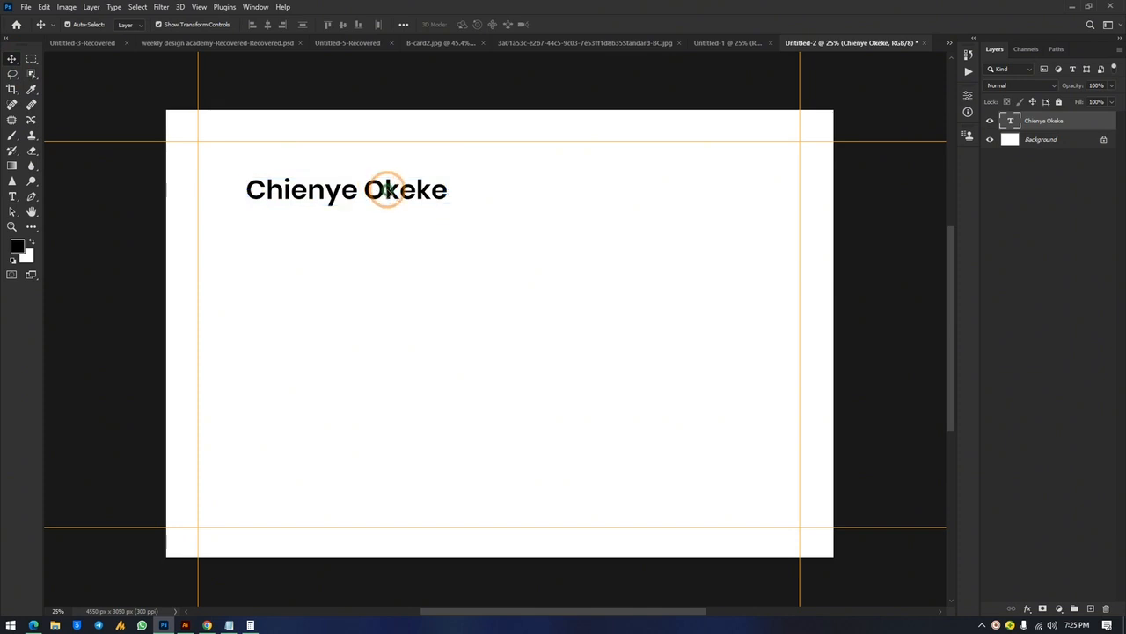
left_click_drag(385, 189, 391, 188)
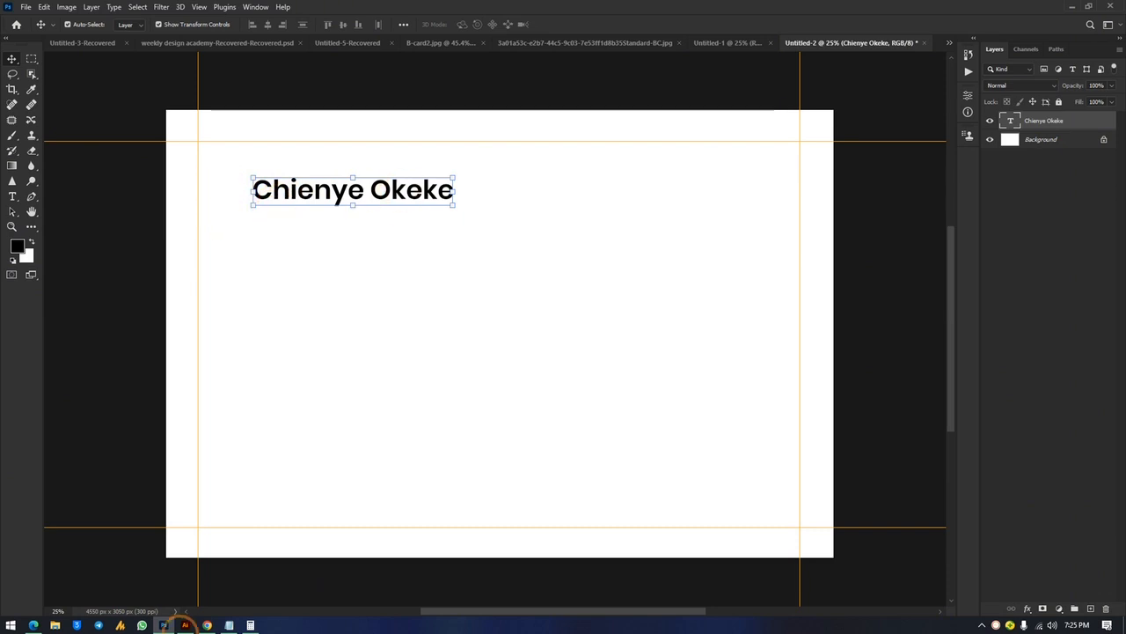
Search Flaticon for 'person' interface icons and save the solid user icon as user.png
left_click(208, 625)
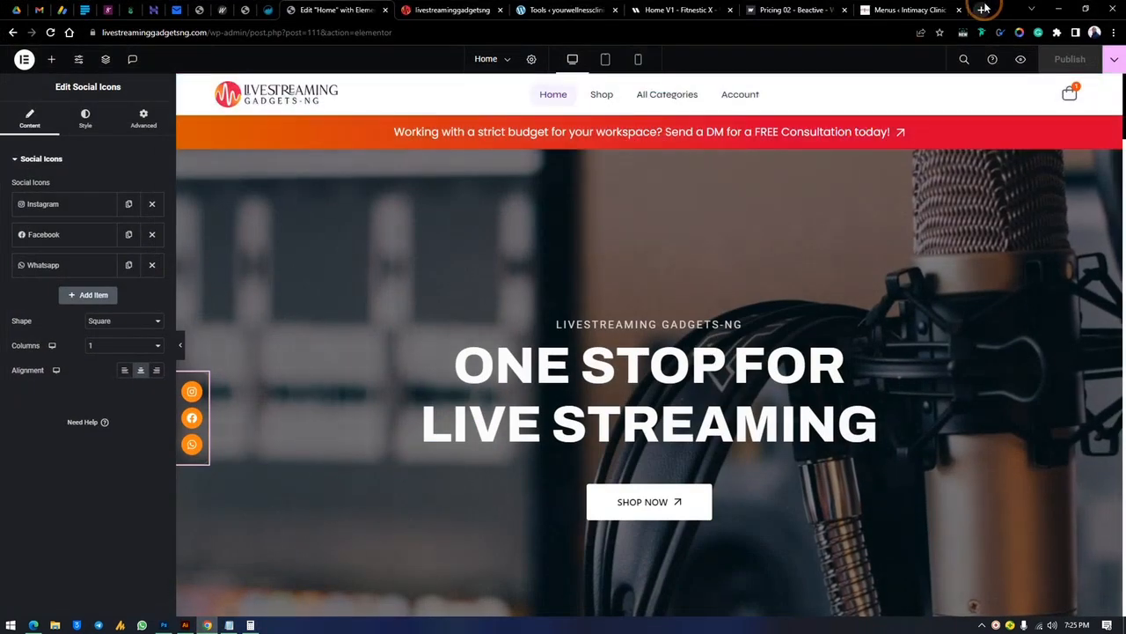
left_click(979, 11)
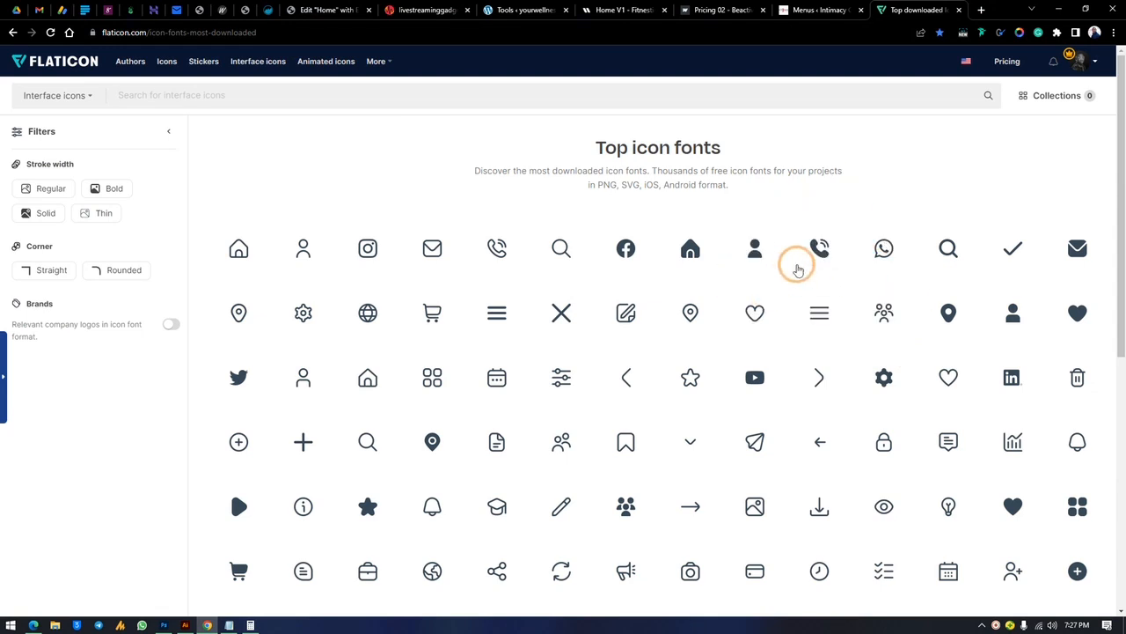
scroll(619, 351, "down", 1)
scroll(619, 351, "down", 3)
scroll(622, 344, "up", 3)
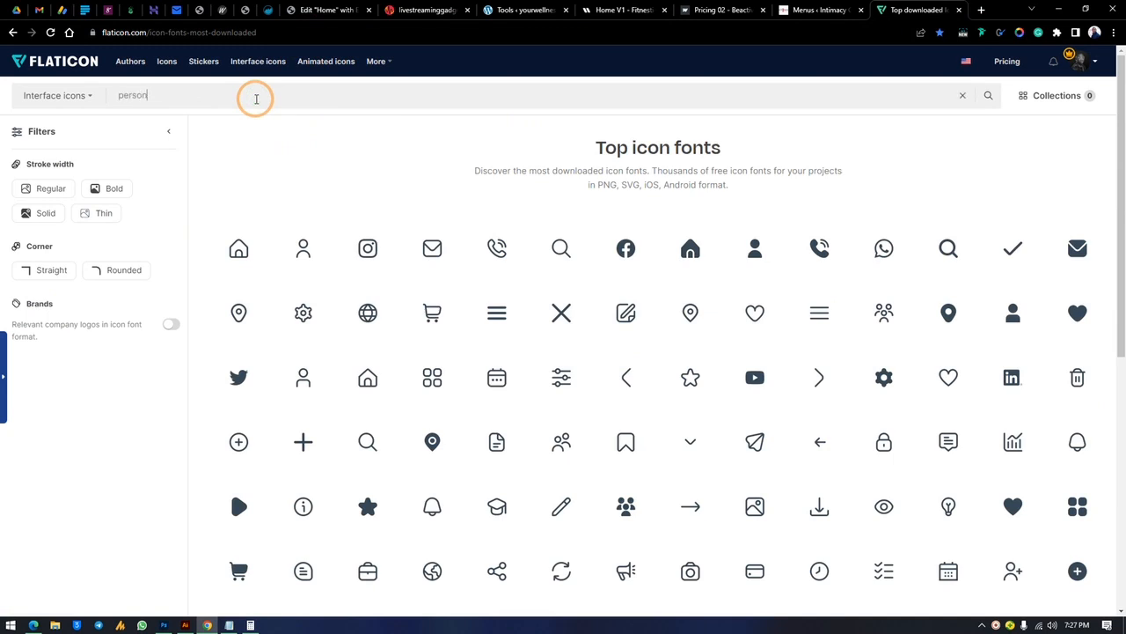
key("Return")
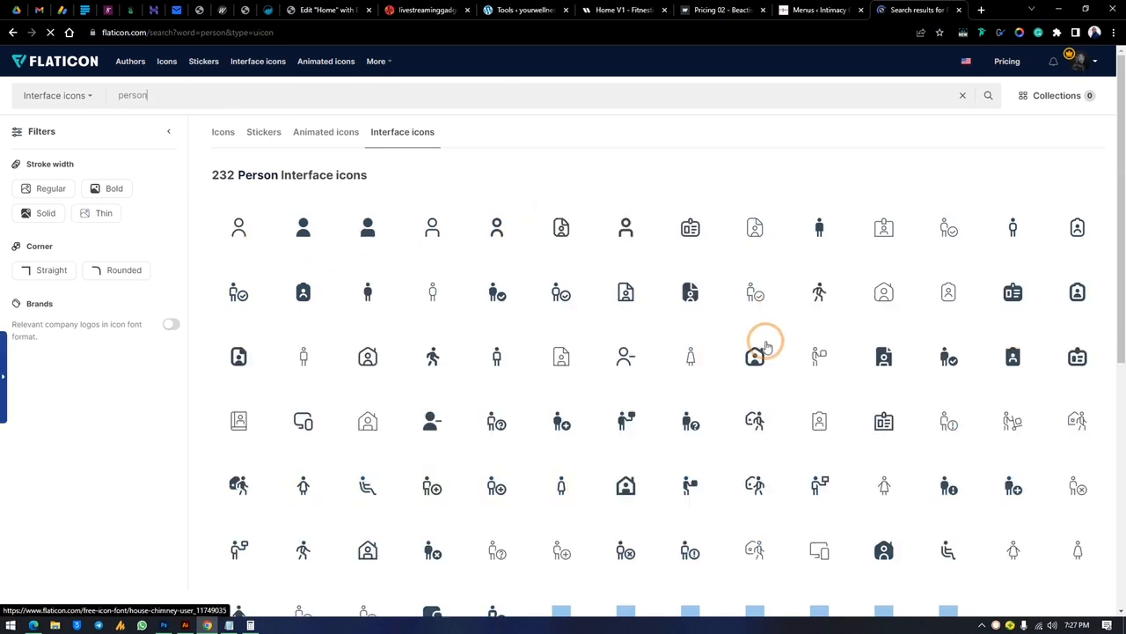
scroll(713, 413, "down", 2)
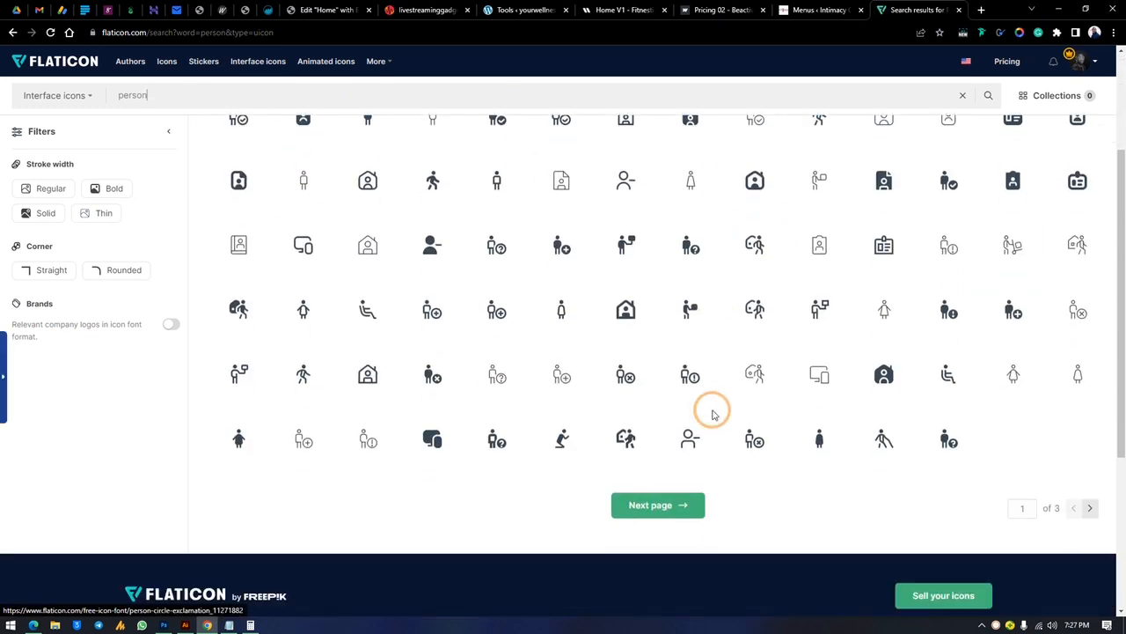
scroll(713, 409, "up", 3)
left_click(302, 227)
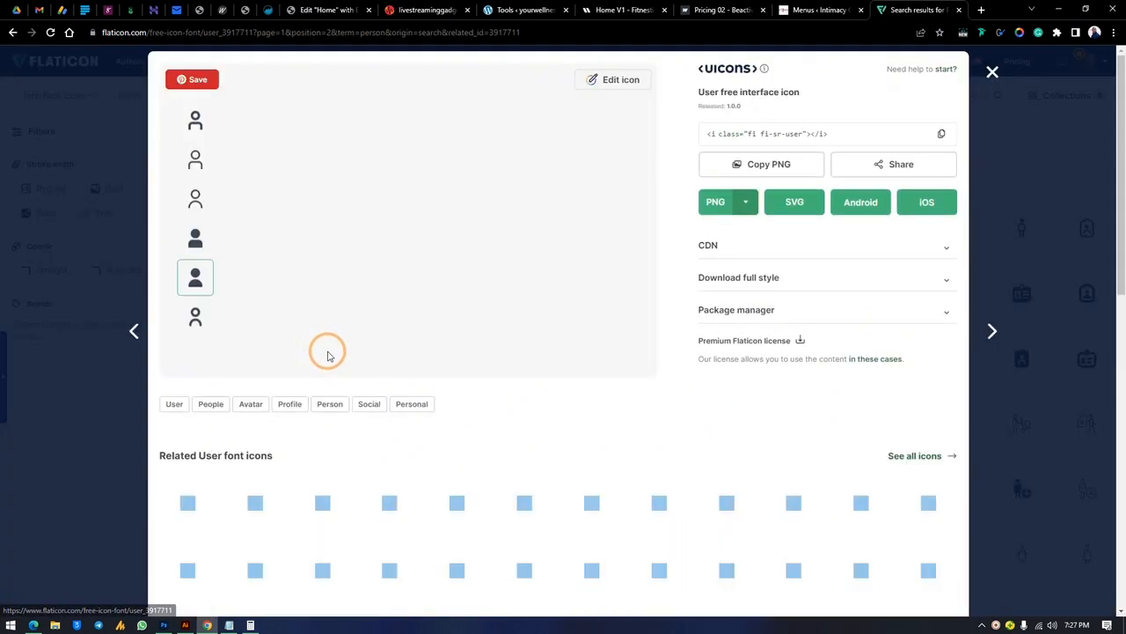
left_click(715, 203)
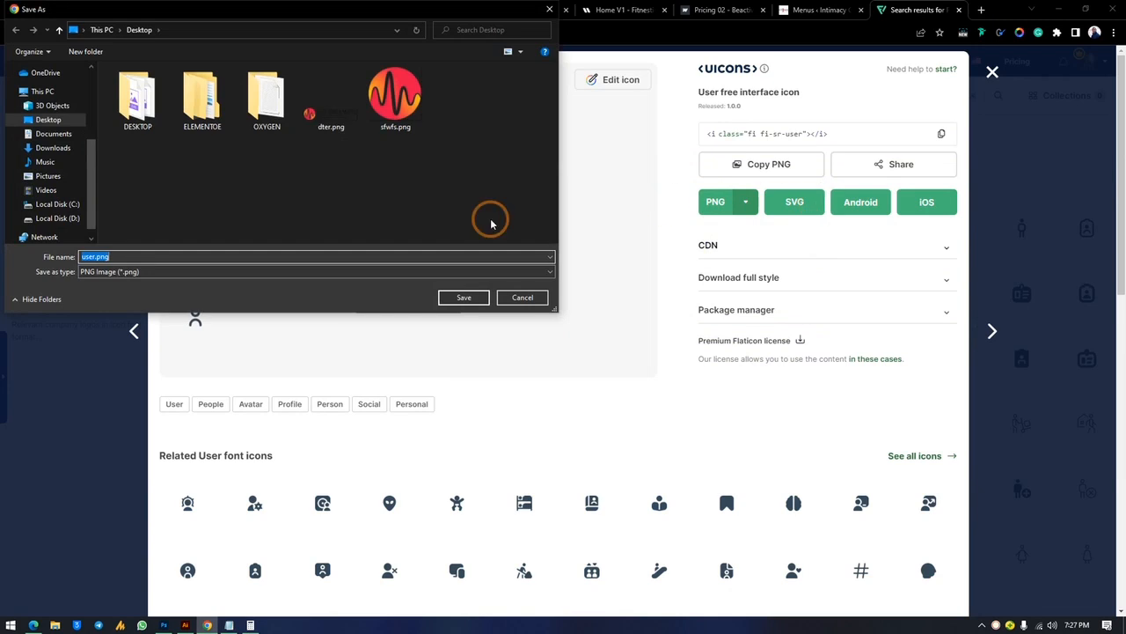
left_click(463, 297)
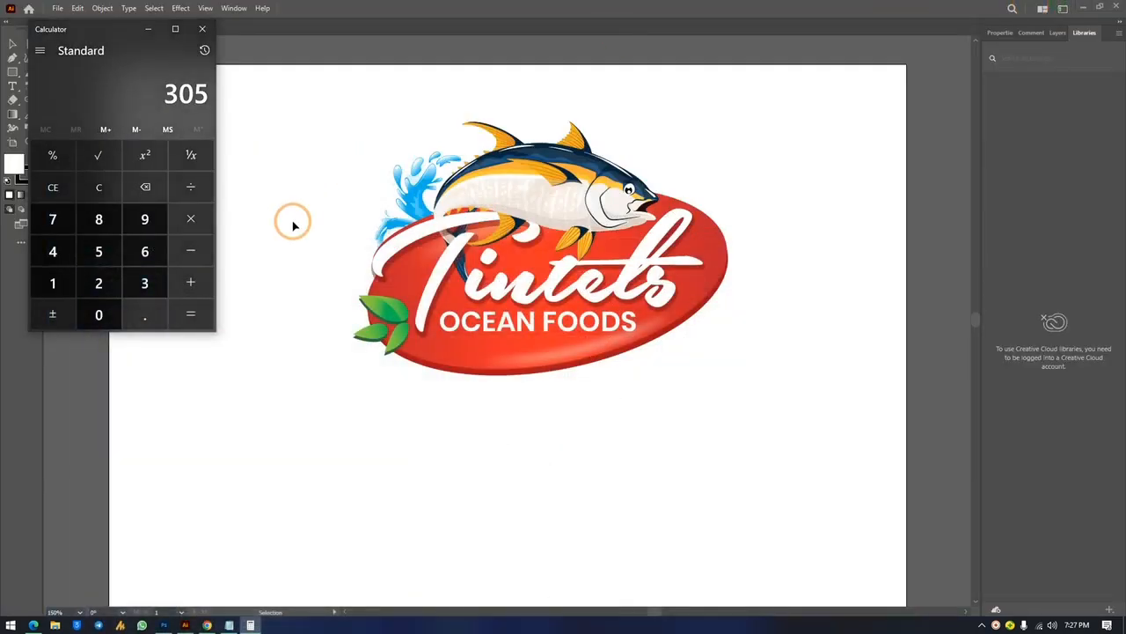
Place user.png on the card, scale it to about 10%, and position it left of the name
left_click(301, 69)
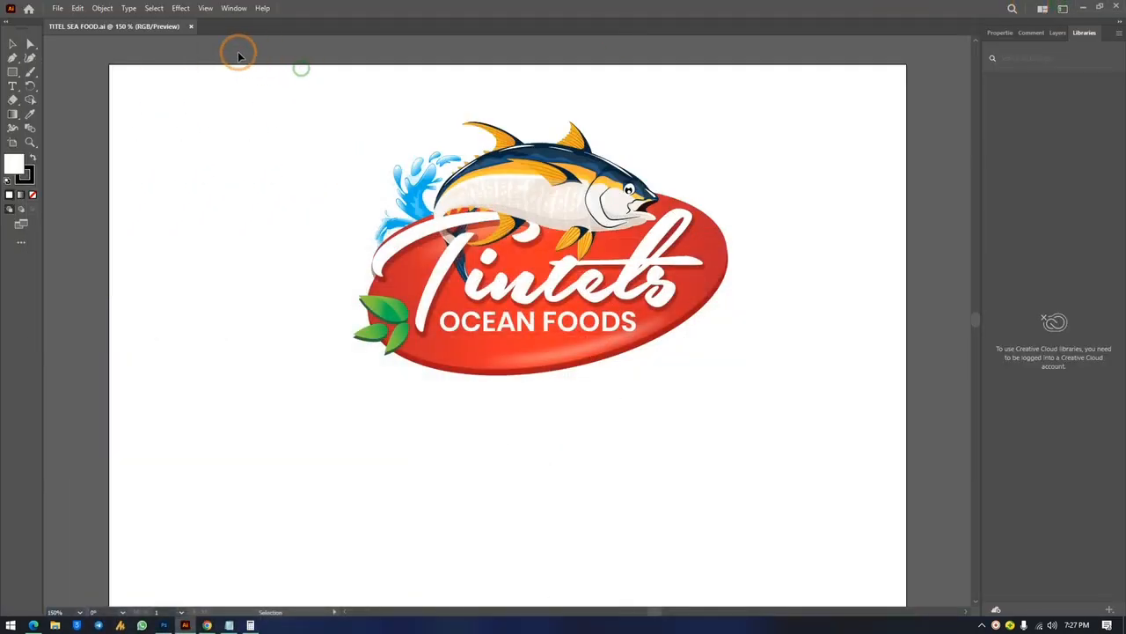
left_click(1085, 5)
left_click(209, 17)
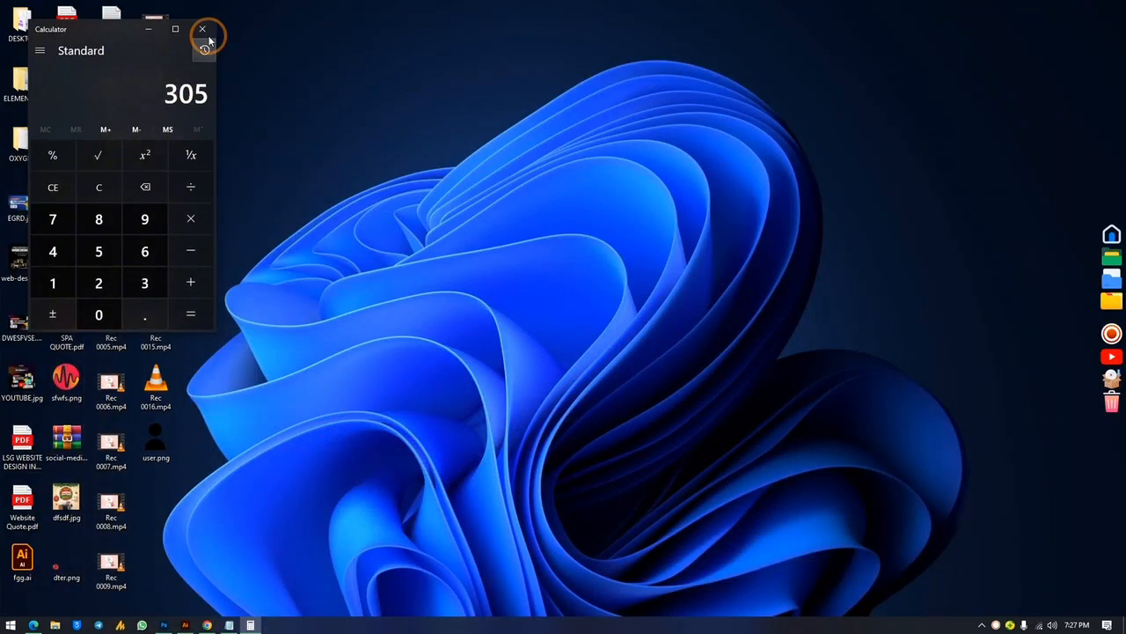
left_click(159, 431)
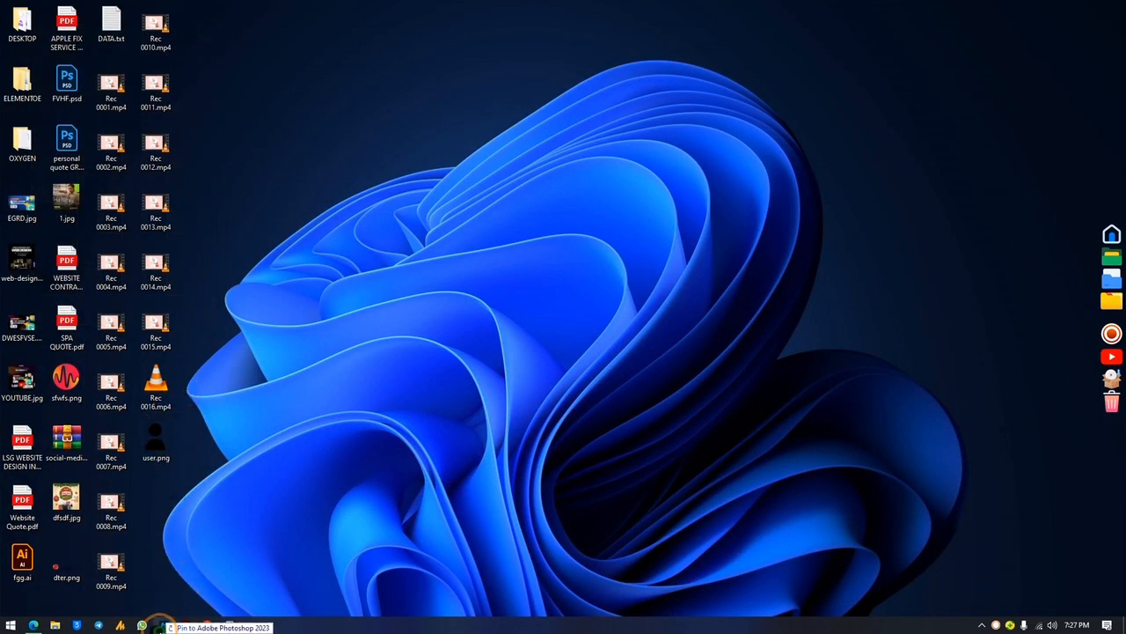
left_click(163, 624)
left_click_drag(561, 237, 561, 242)
left_click_drag(618, 332, 414, 352)
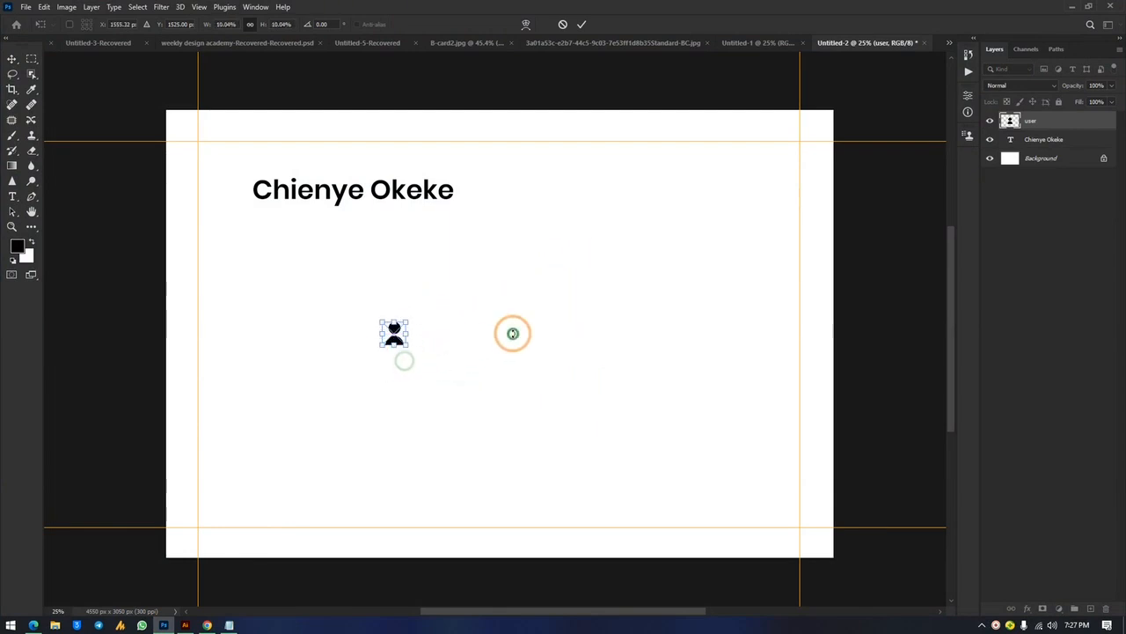
left_click(585, 217)
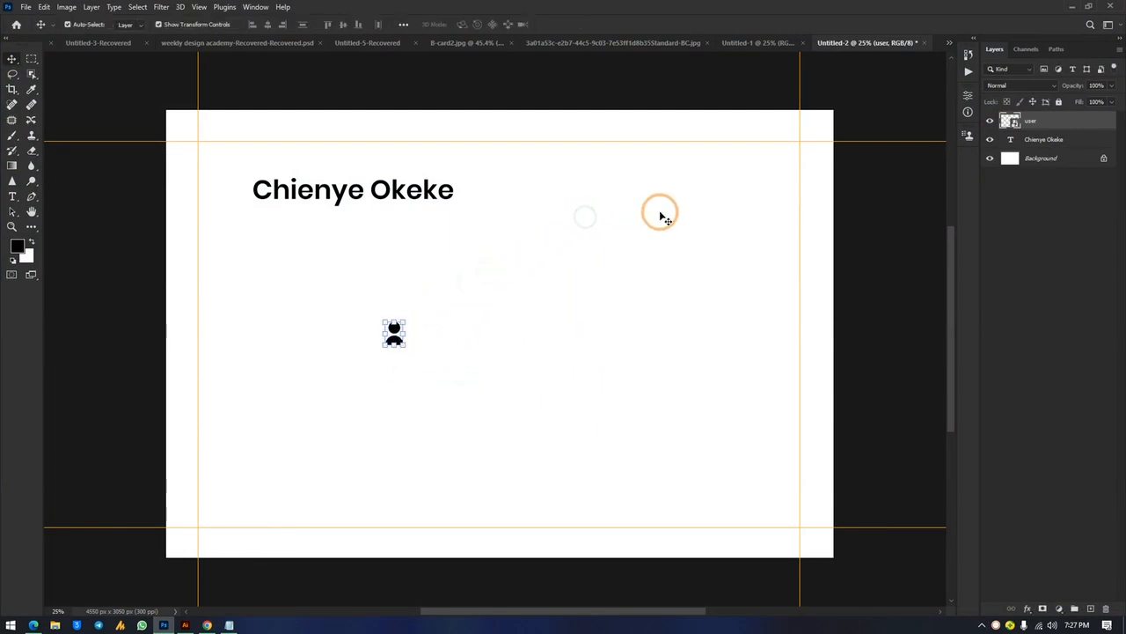
left_click(660, 212)
left_click_drag(398, 347, 224, 203)
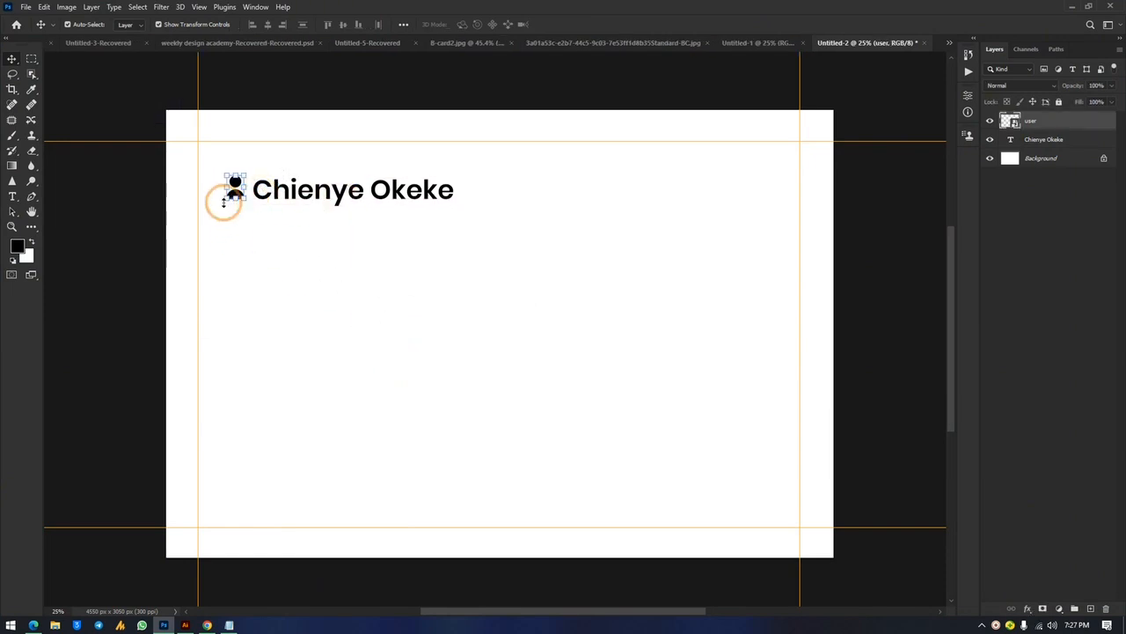
Give the user icon layer a dark green #08540a Color Overlay
double_click(1090, 128)
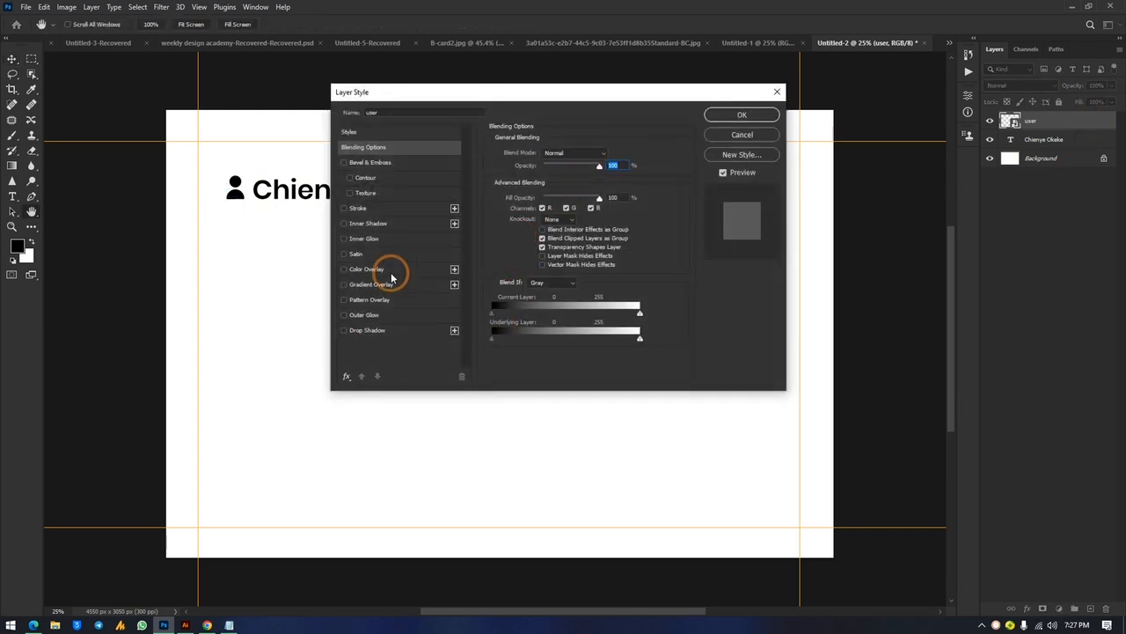
left_click(388, 271)
left_click(602, 156)
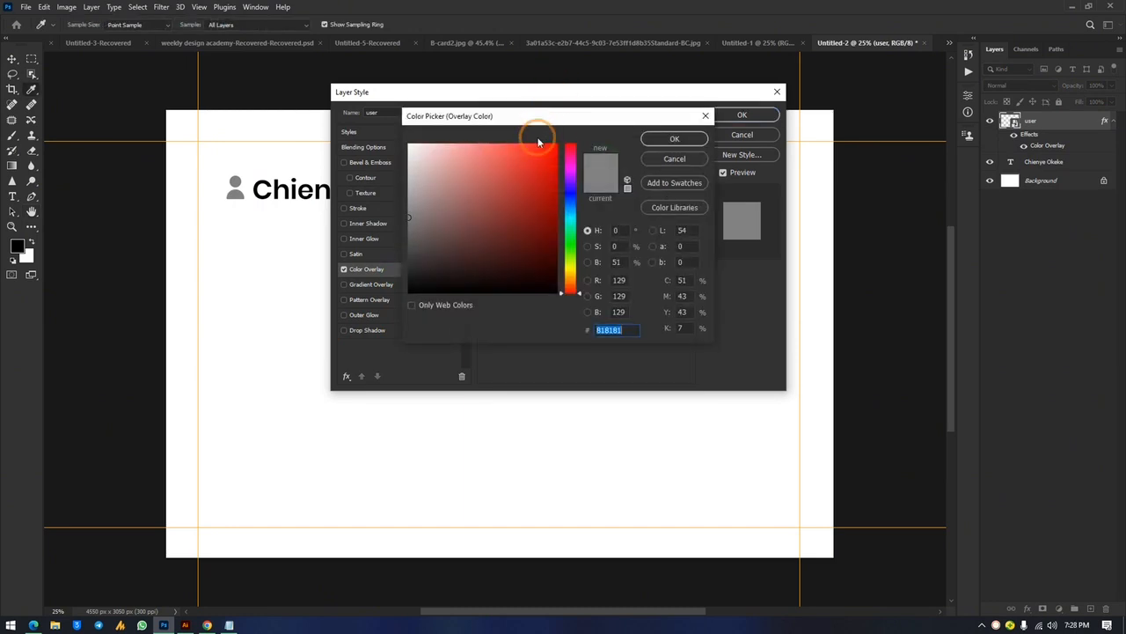
left_click(570, 243)
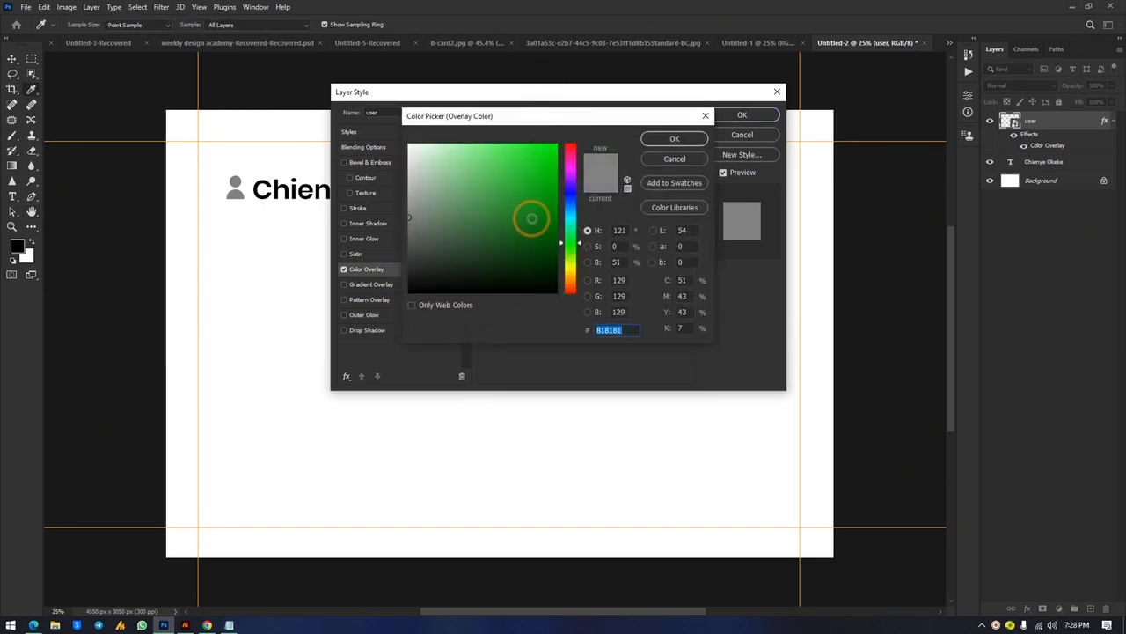
left_click_drag(510, 208, 543, 239)
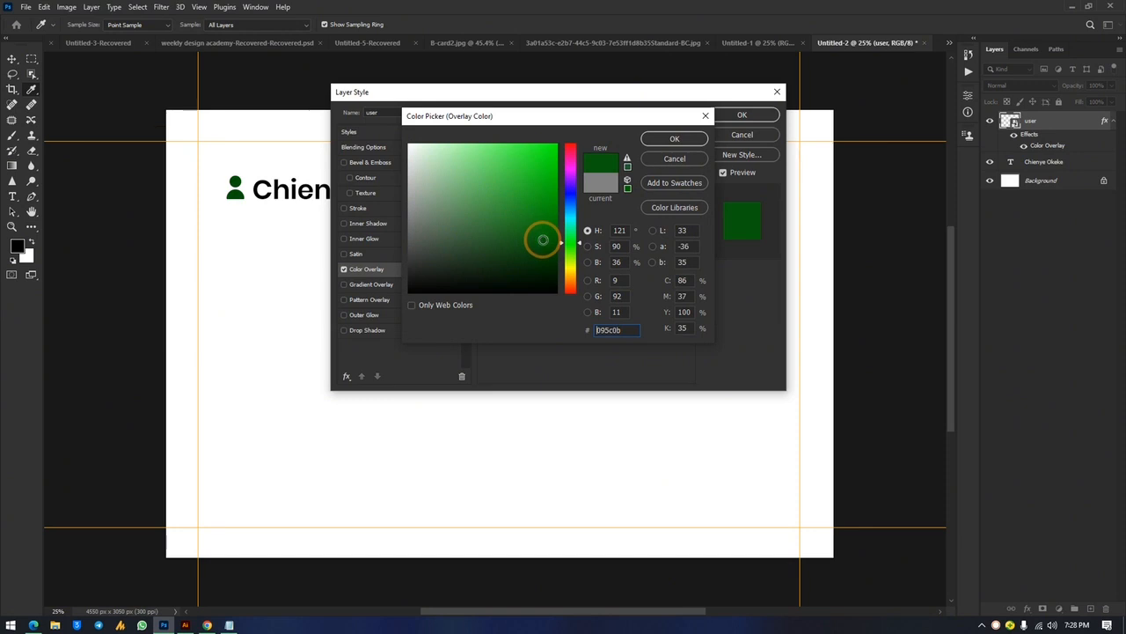
left_click(669, 139)
left_click(742, 115)
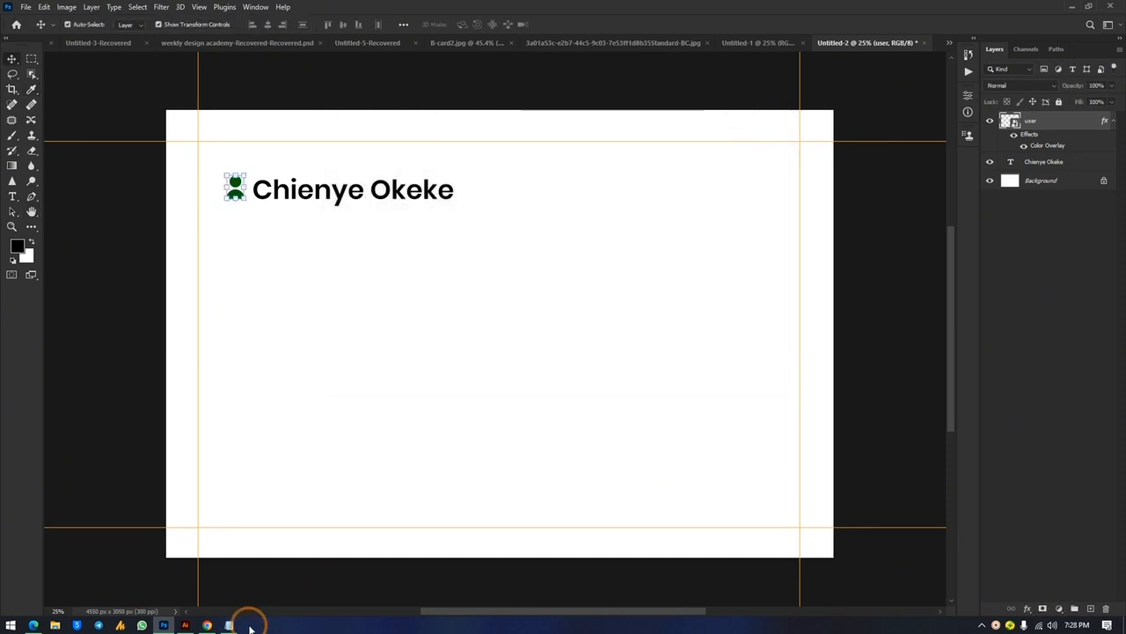
Review the Tintels Ocean Foods logo in Illustrator and the DATA.txt contact notes, then deselect the icon layer
left_click(188, 625)
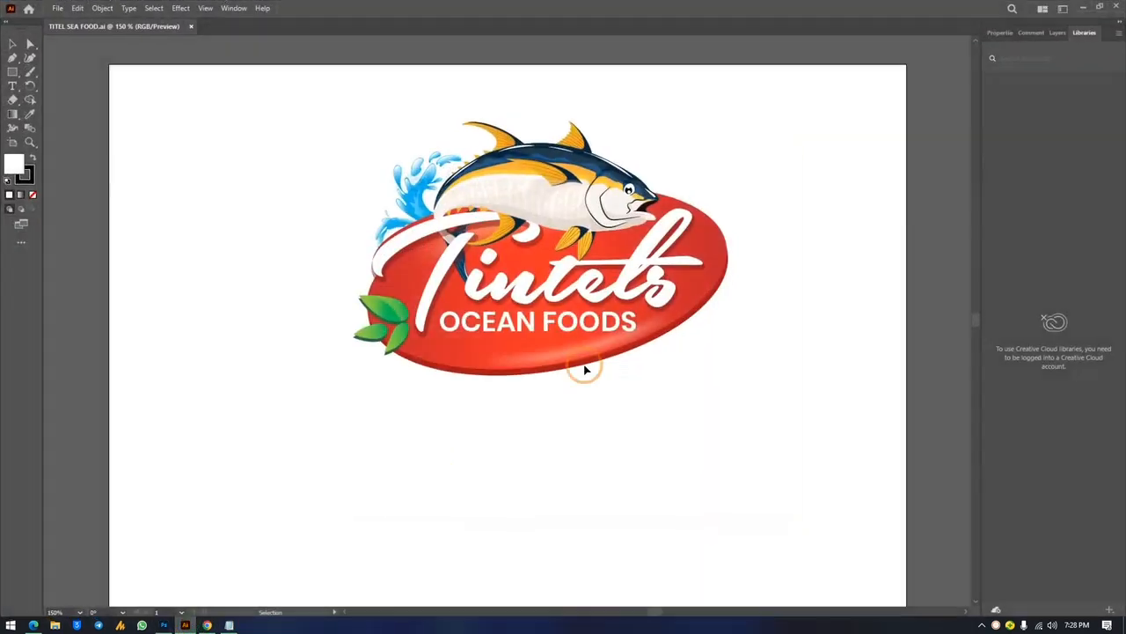
left_click(1084, 7)
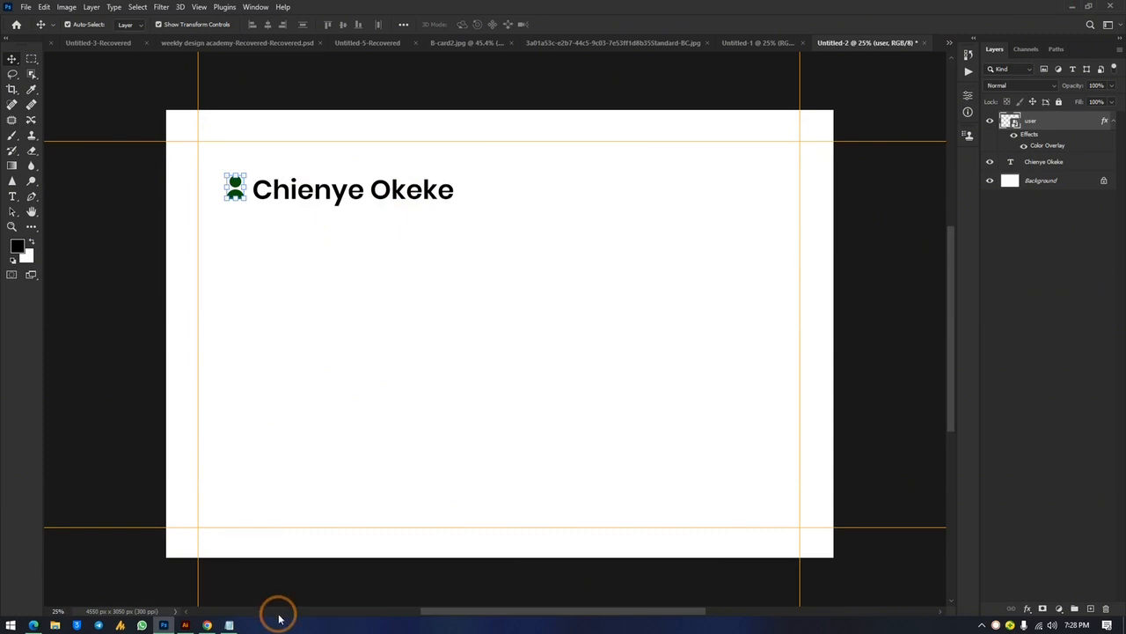
left_click(228, 625)
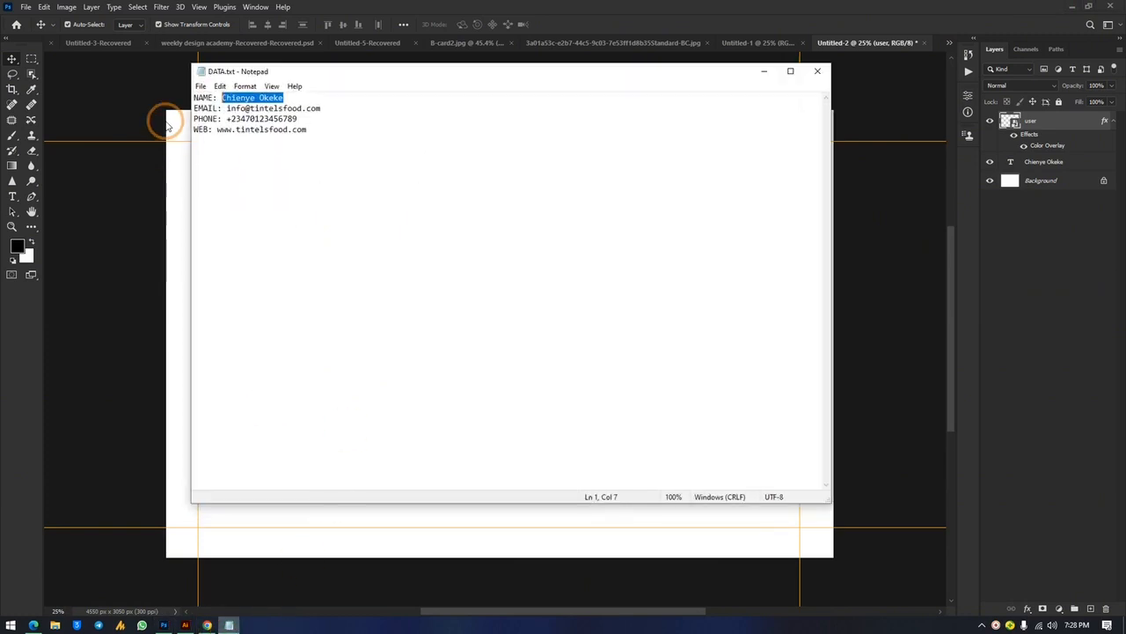
left_click(762, 71)
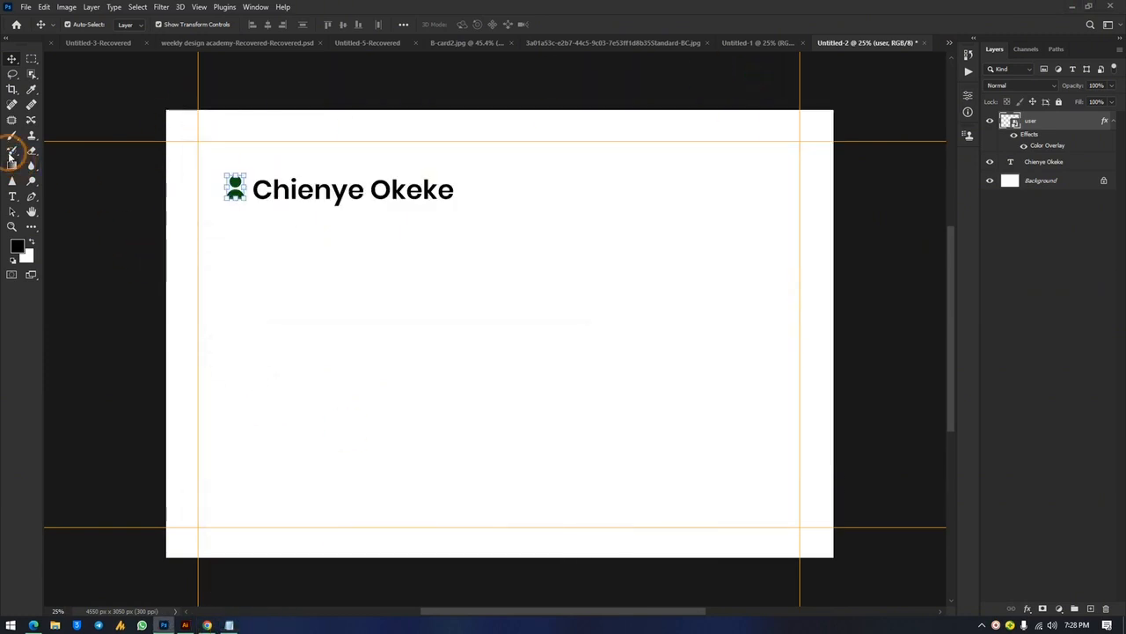
left_click(372, 273)
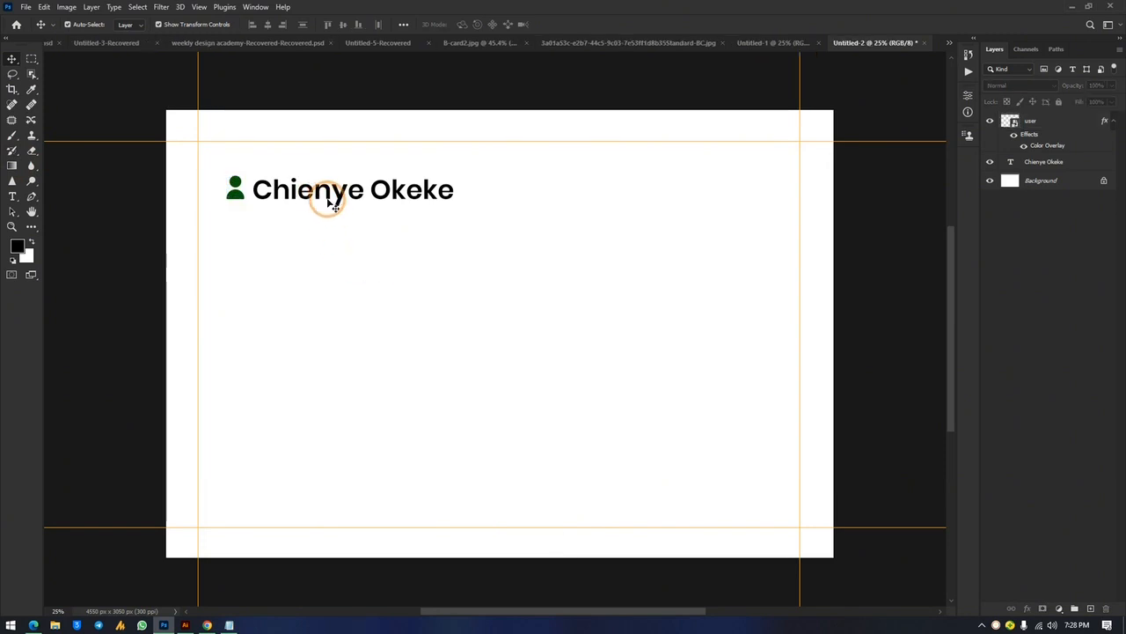
Duplicate the name line lower on the card and retype it as 'CEO/Manager'
left_click_drag(319, 268, 319, 268)
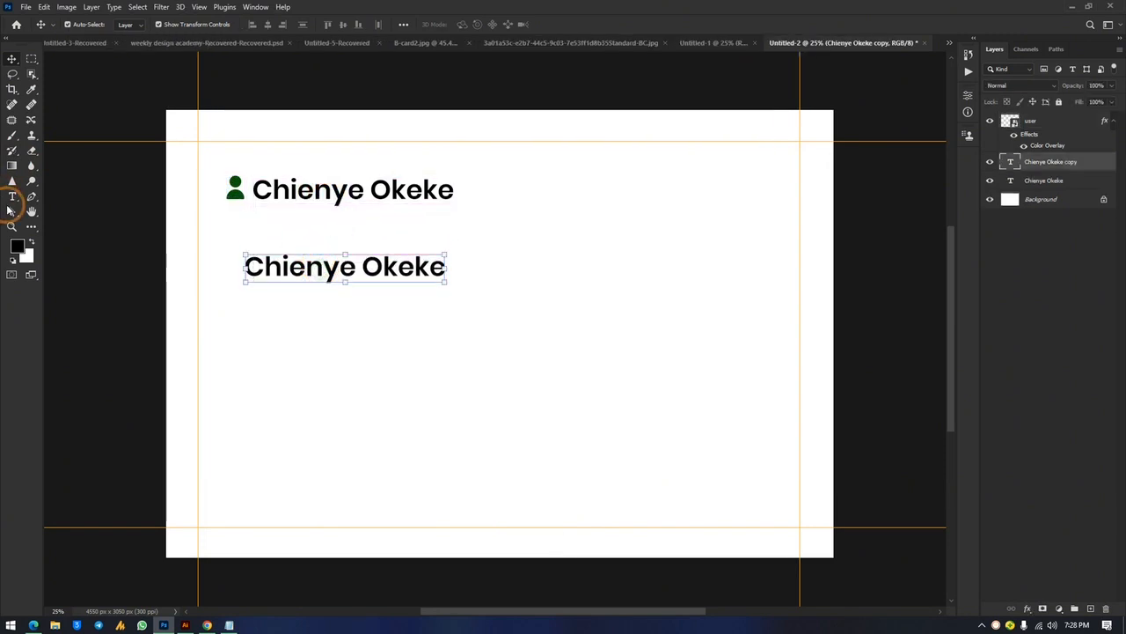
left_click(12, 196)
left_click(293, 266)
triple_click(293, 266)
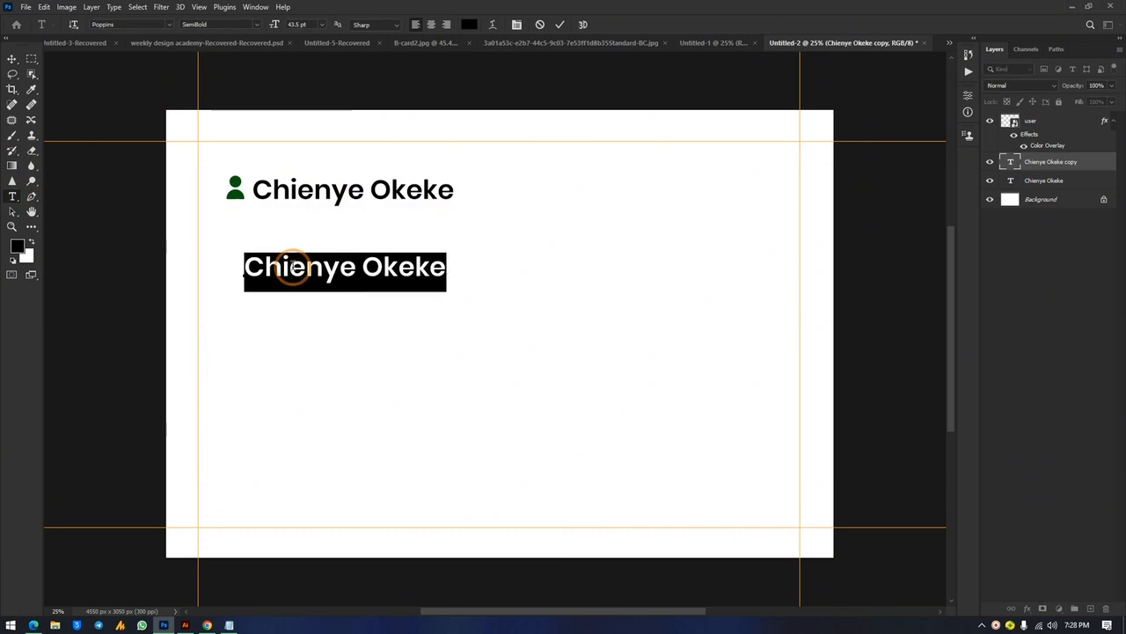
type("CEO/Manager")
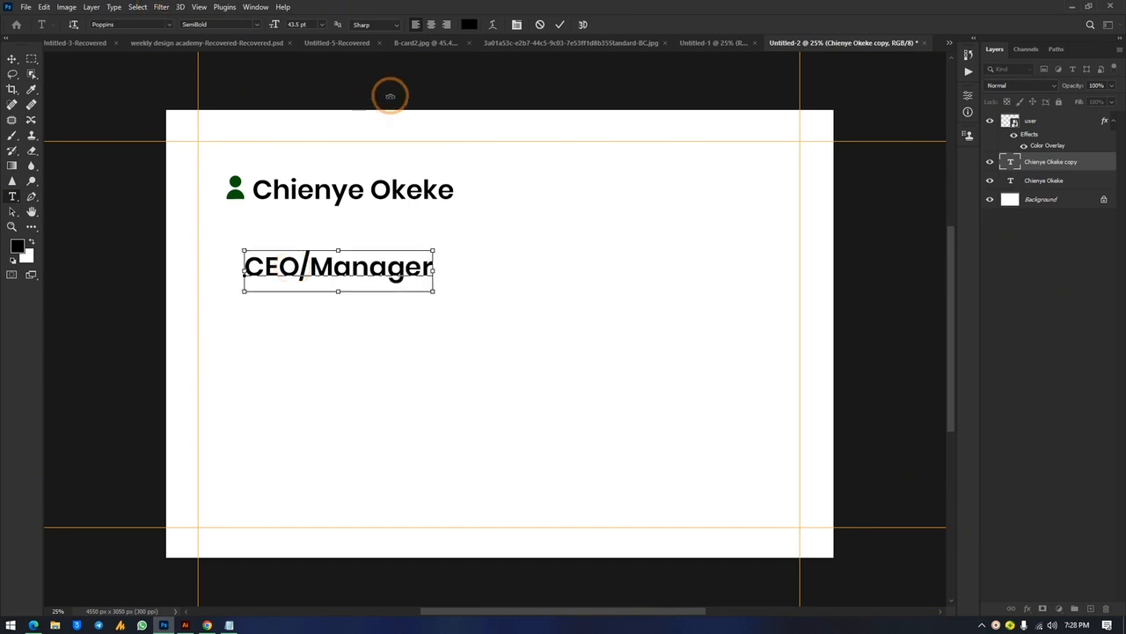
Set the CEO/Manager title in Poppins Regular
key("ctrl+a")
left_click(255, 24)
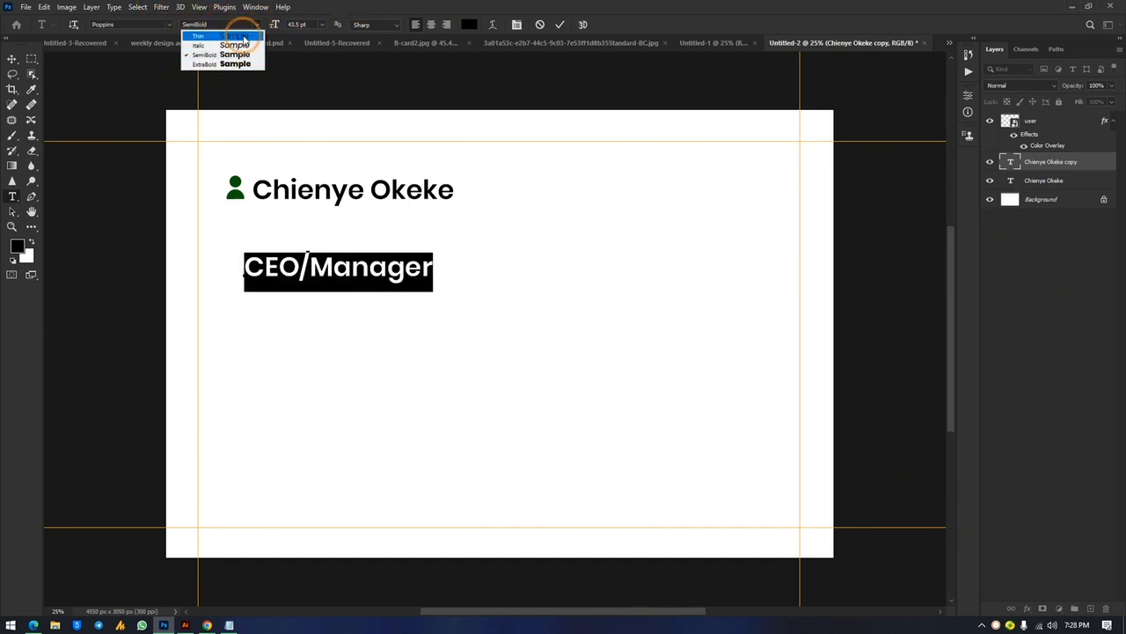
left_click(140, 33)
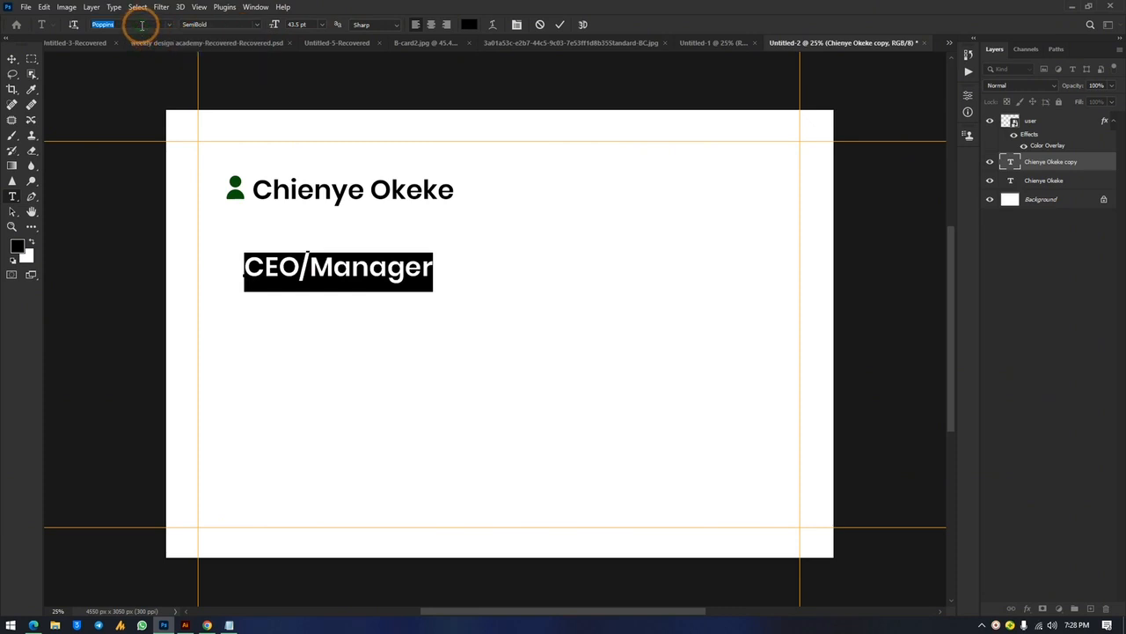
left_click(141, 25)
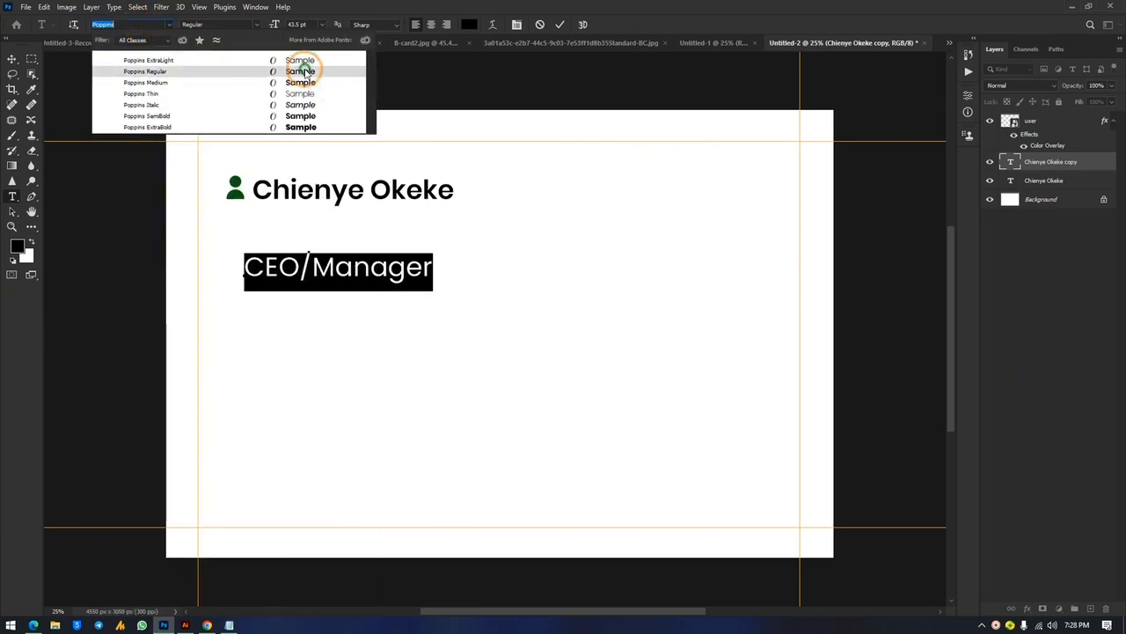
left_click(304, 70)
Scale the CEO/Manager title down and move it directly under the name
left_click(13, 58)
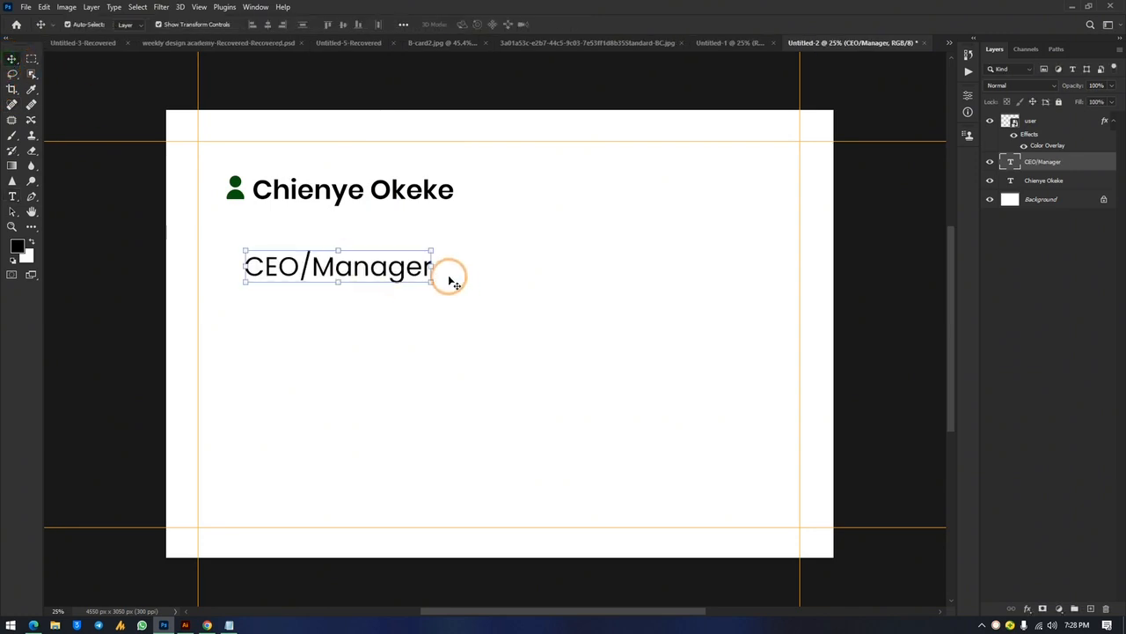
key("ctrl+t")
left_click_drag(413, 278, 325, 223)
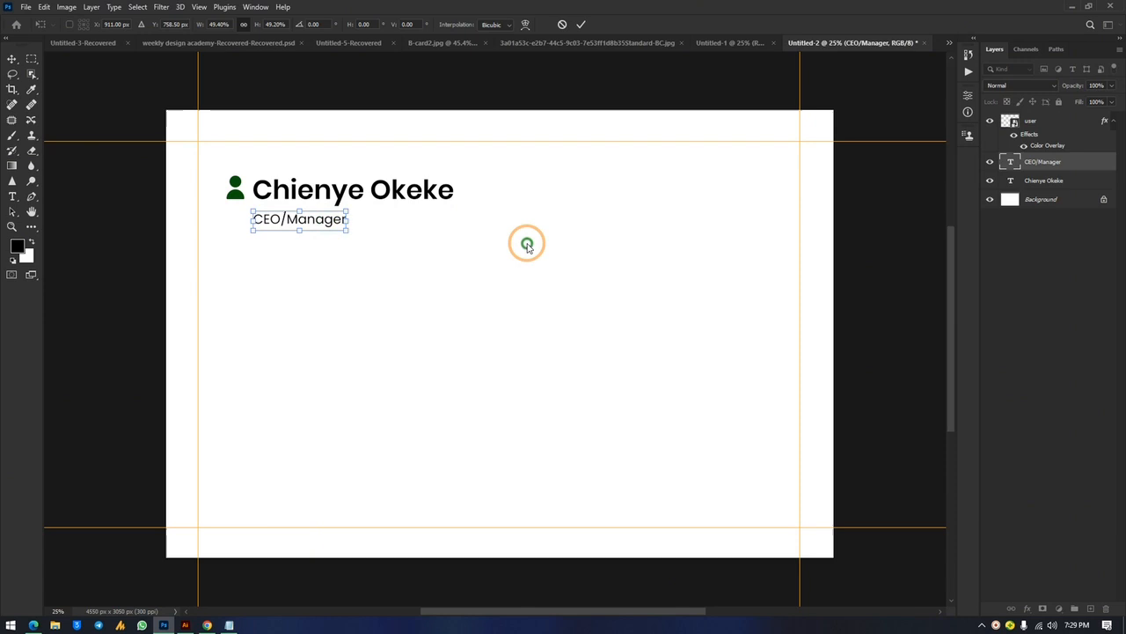
key("Return")
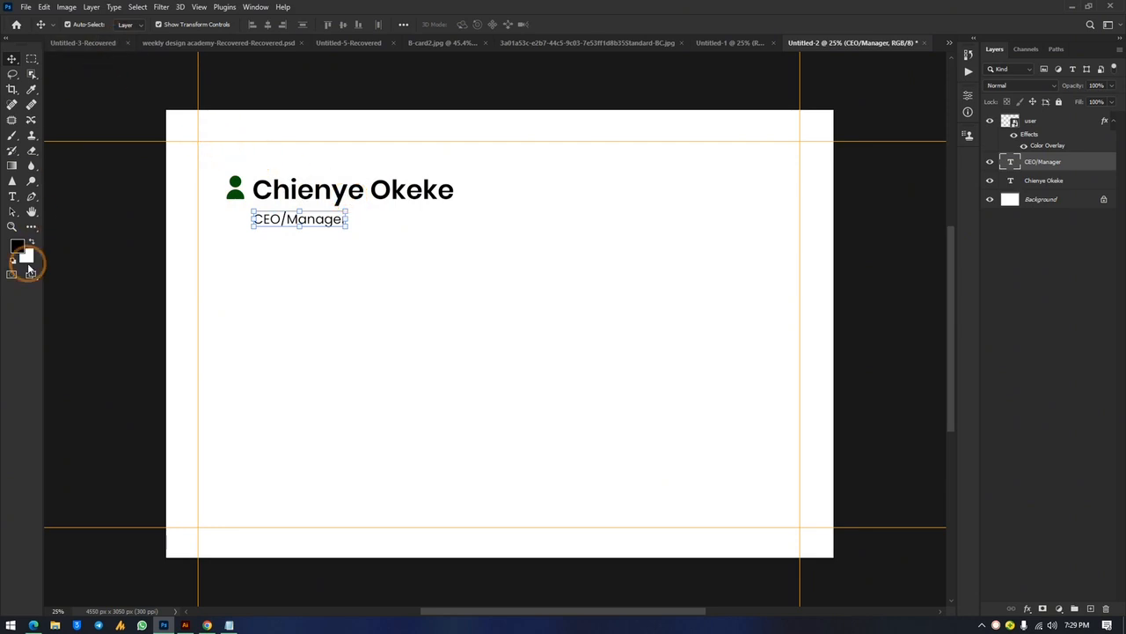
Colour the title dark grey and set its size to 23 pt
left_click(13, 196)
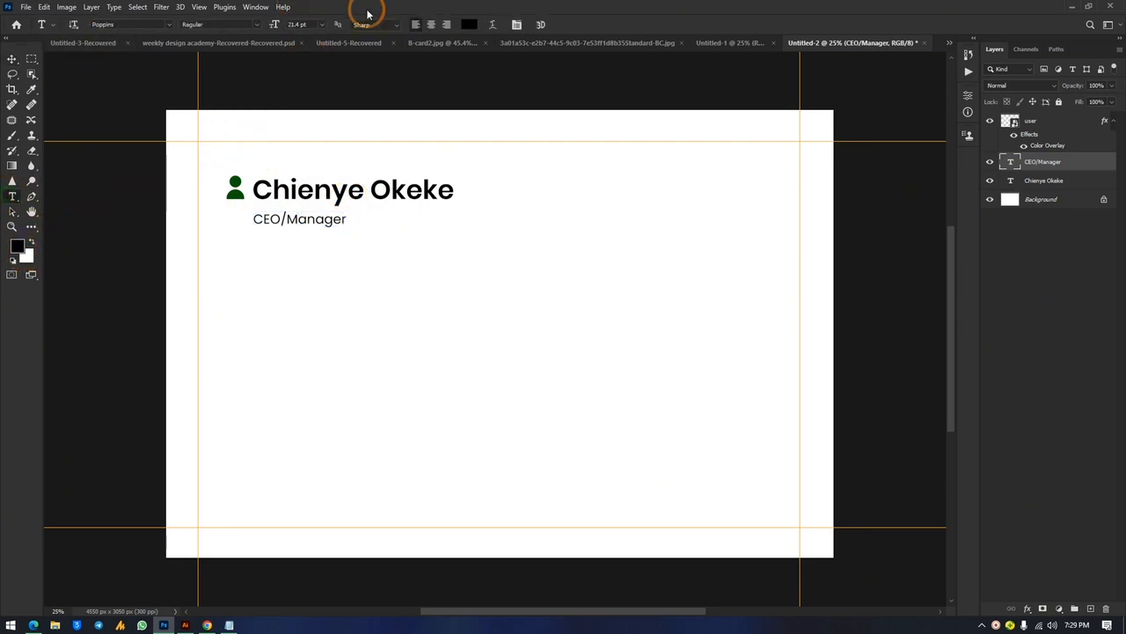
left_click(470, 24)
left_click_drag(447, 232, 649, 118)
left_click(671, 141)
left_click(326, 226)
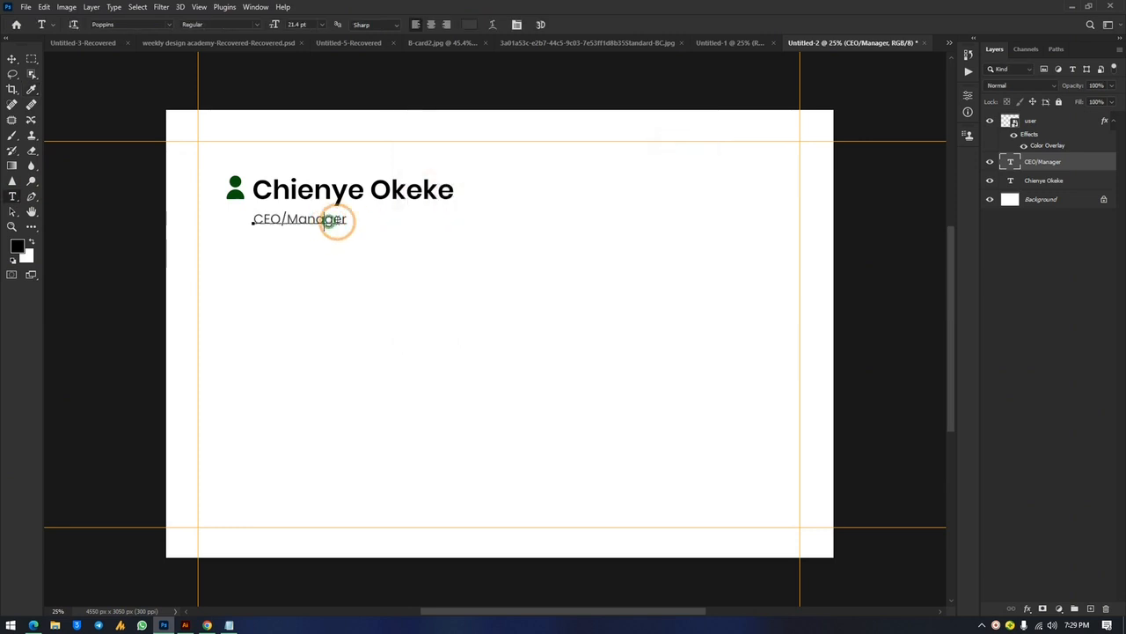
key("ctrl+a")
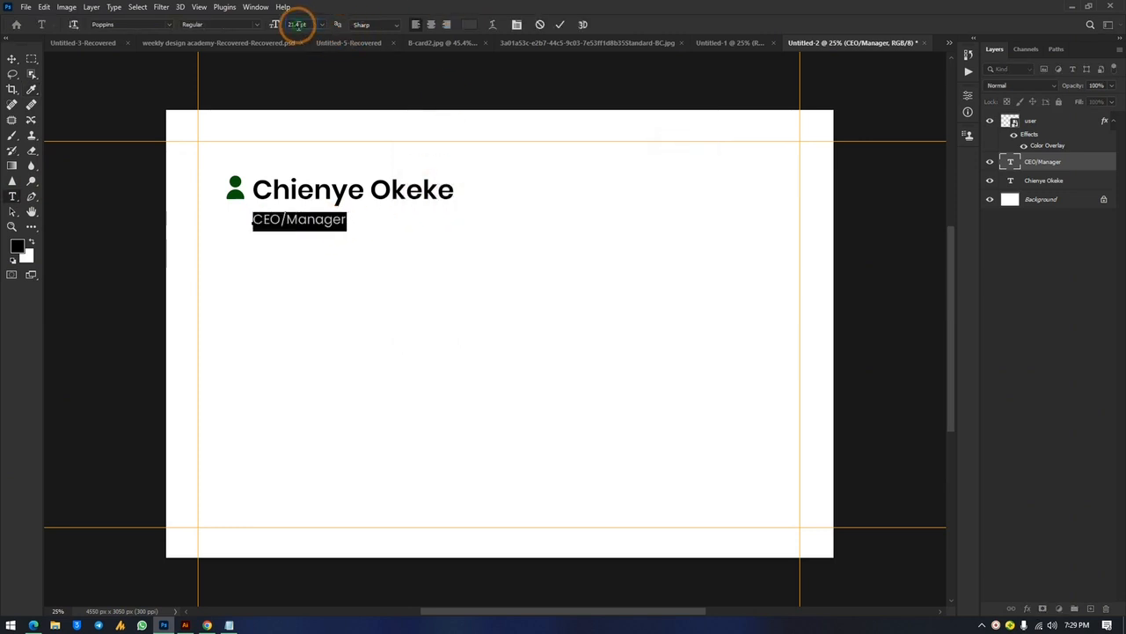
key("Up")
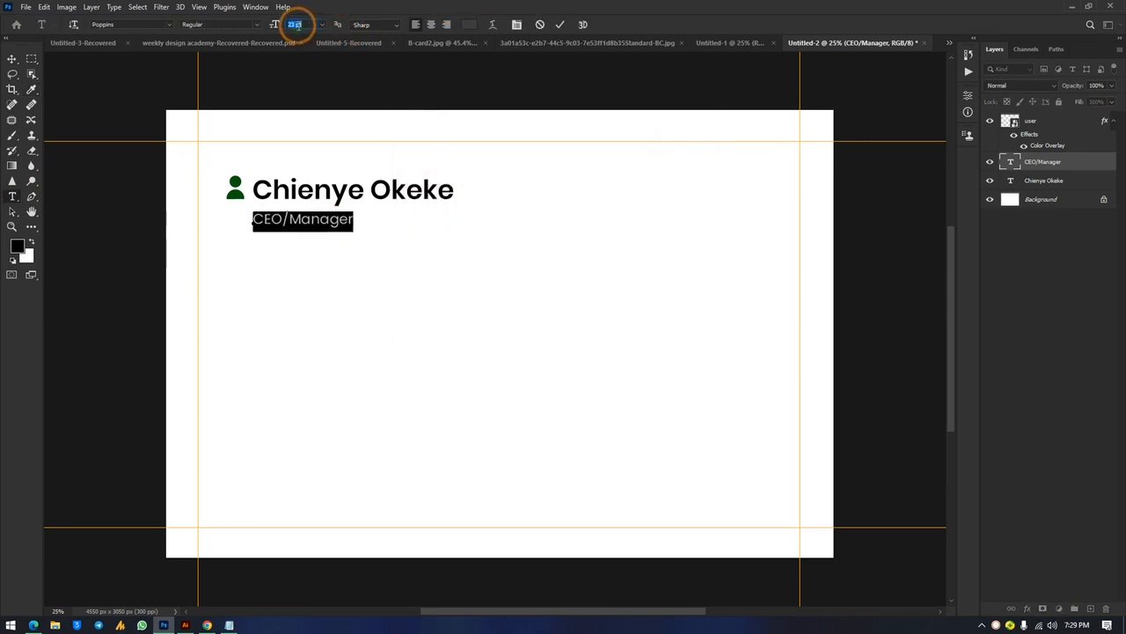
left_click(12, 57)
left_click(845, 191)
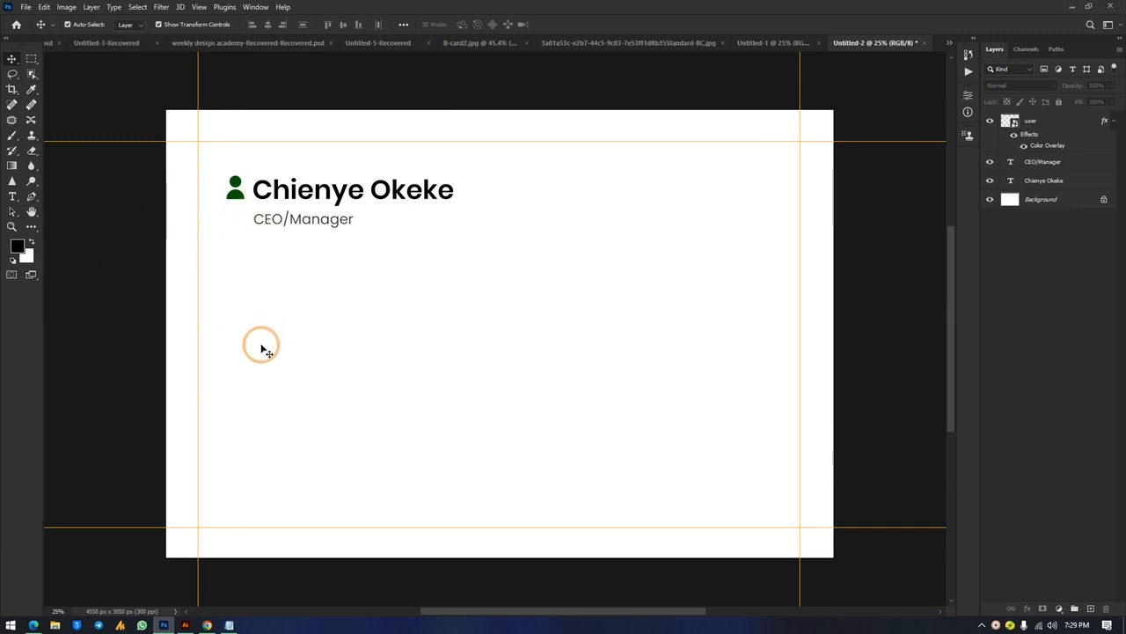
Check the DATA.txt contact details, then place a copy of the CEO/Manager line lower on the card
left_click(300, 223)
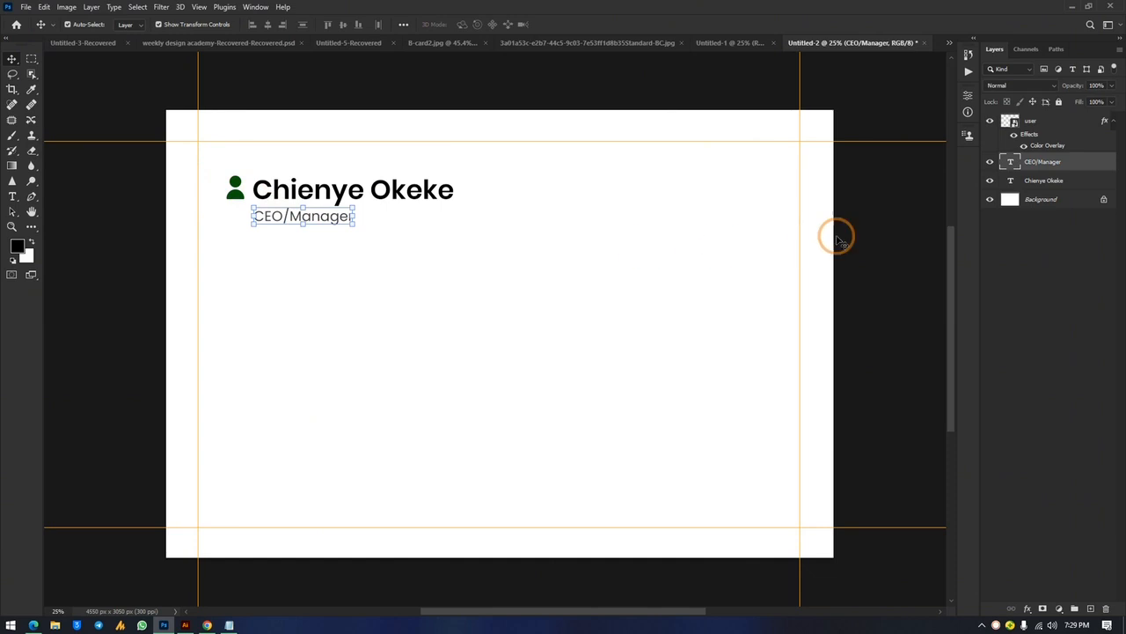
left_click(861, 220)
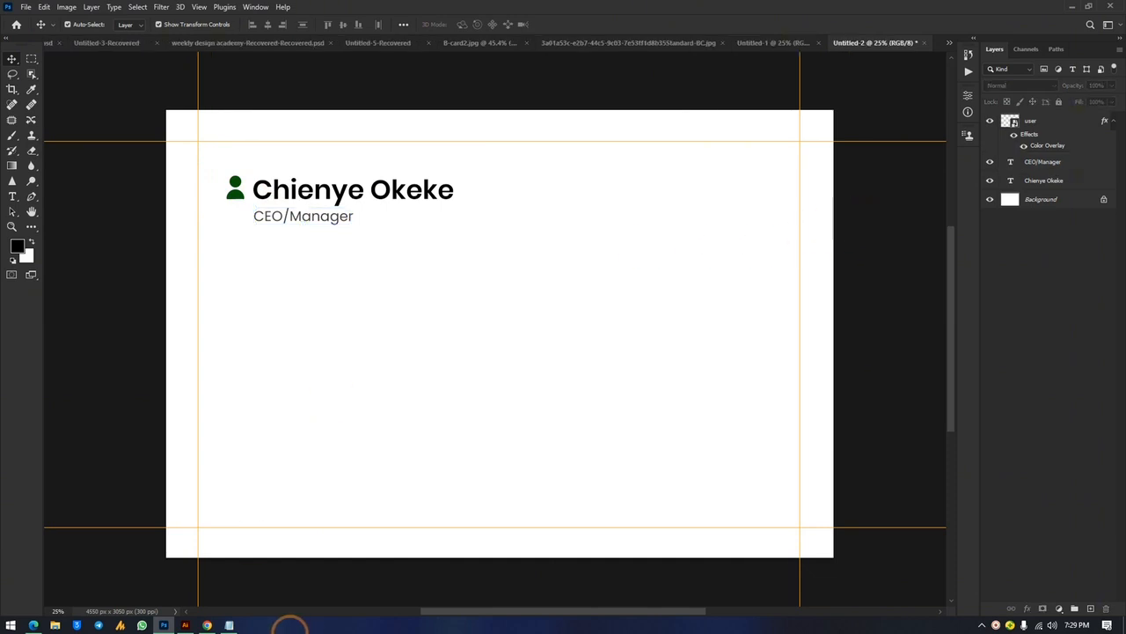
left_click(229, 625)
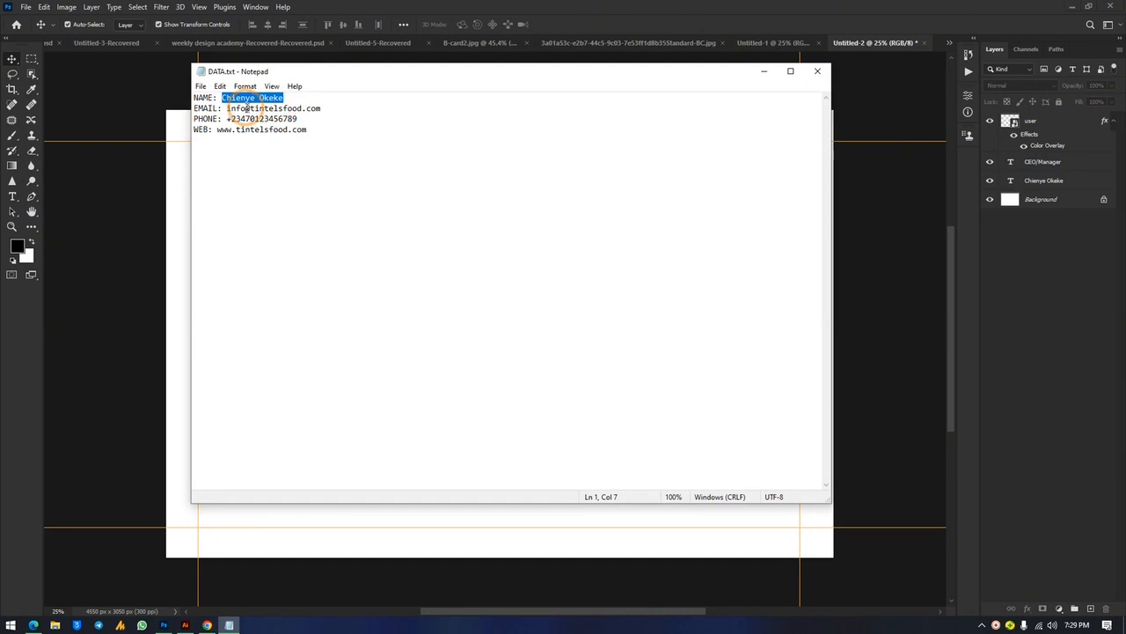
left_click(762, 71)
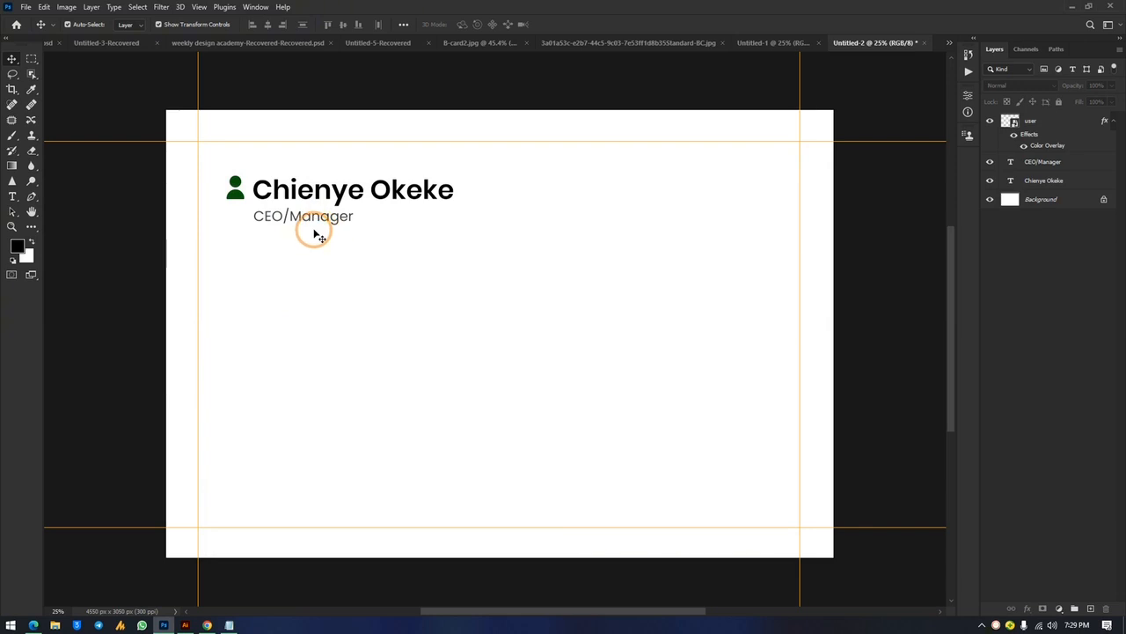
key("c")
key("v")
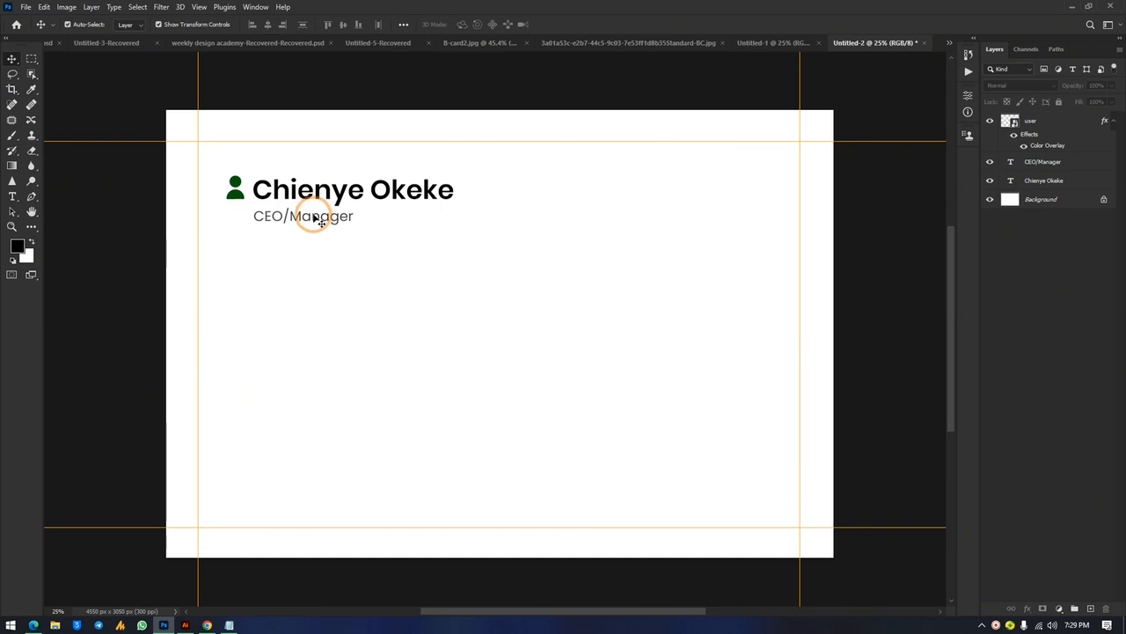
left_click_drag(304, 223, 300, 377)
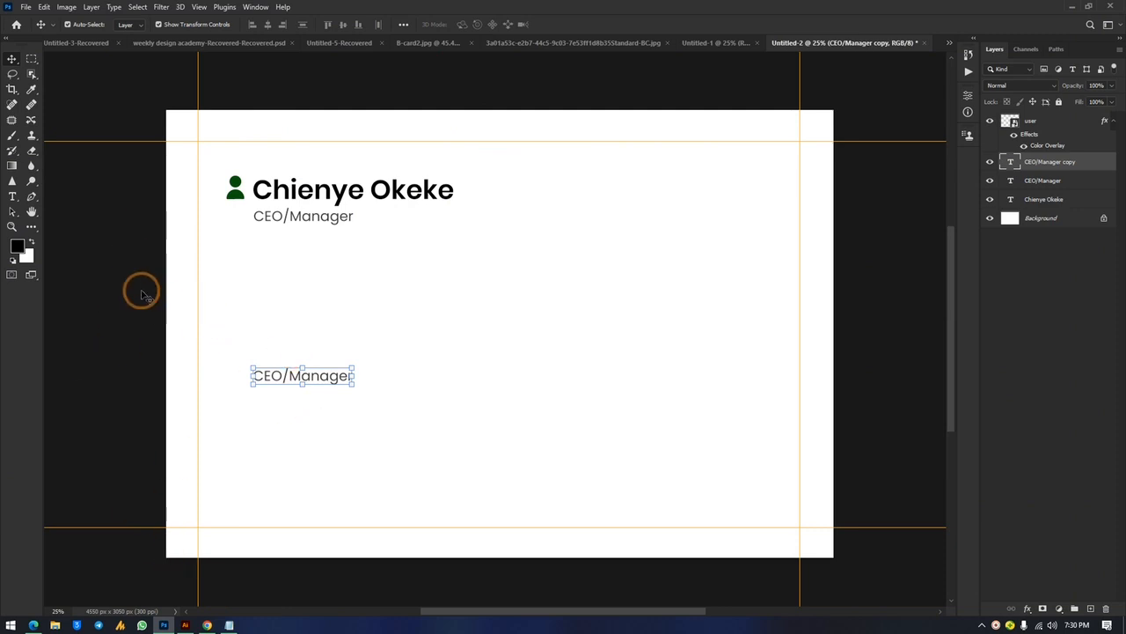
Replace the copied line's text with the company's street address
left_click(13, 197)
left_click(271, 376)
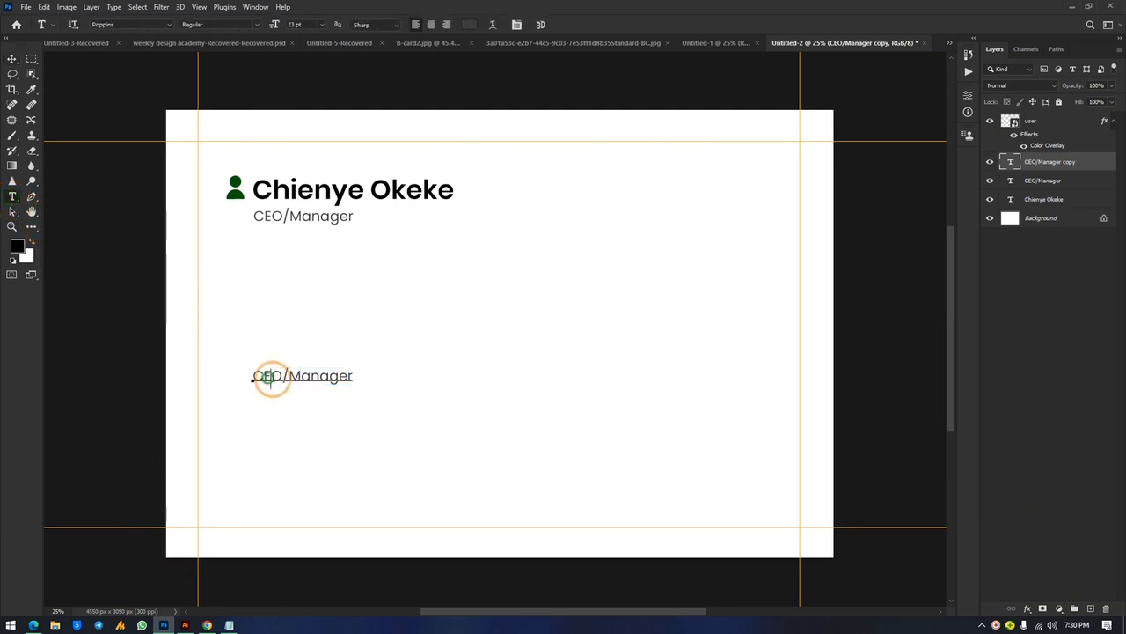
left_click_drag(270, 377, 354, 376)
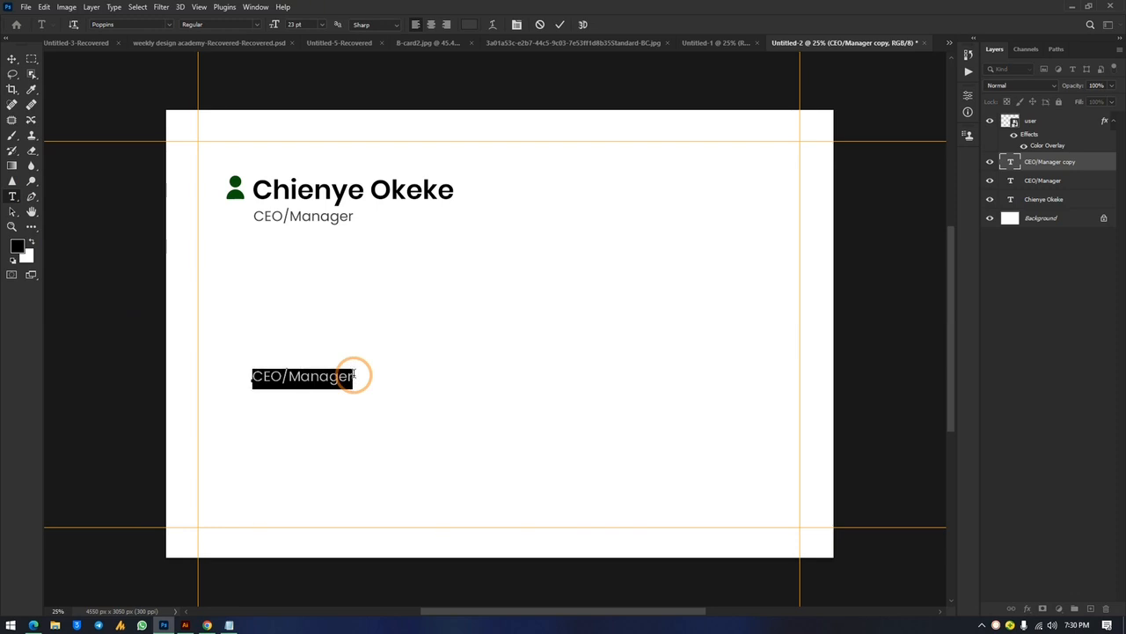
type("2")
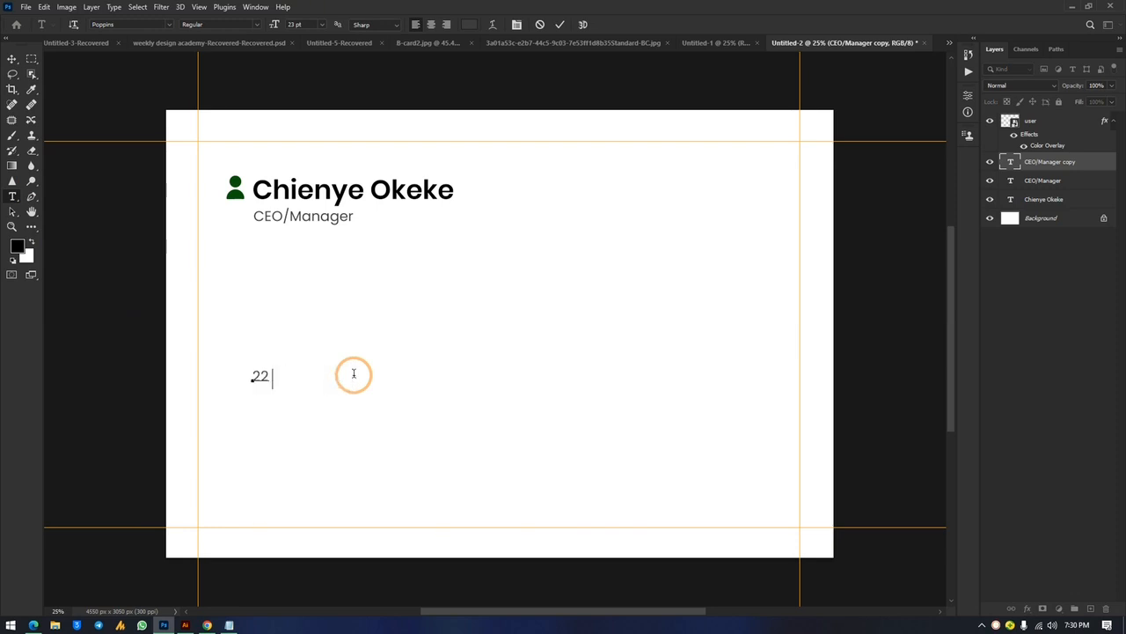
type("2 P")
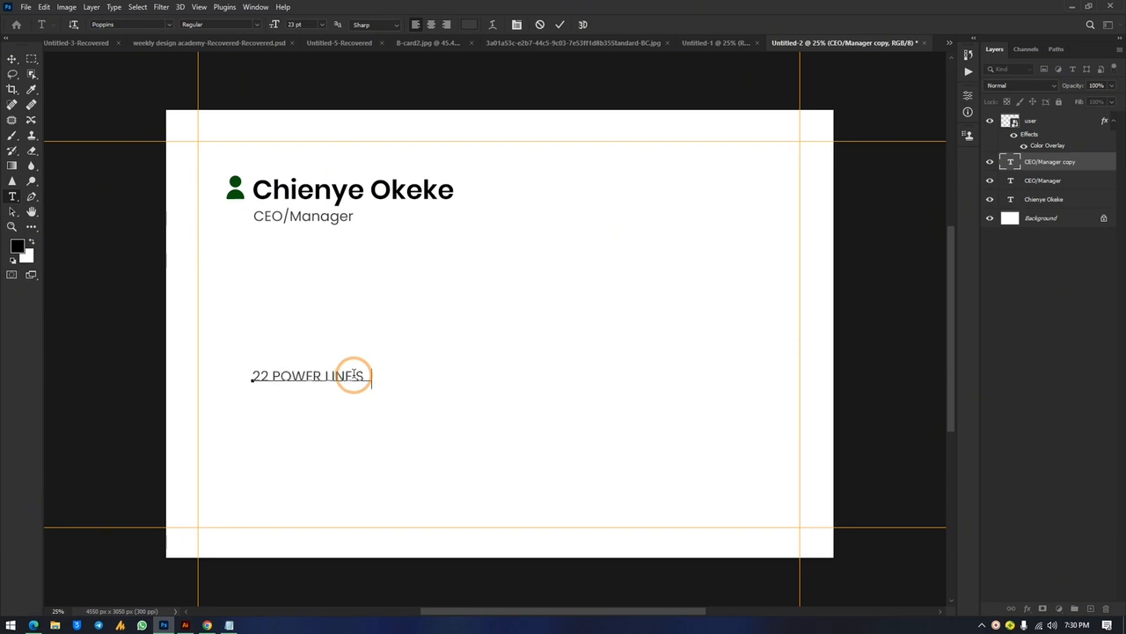
triple_click(353, 375)
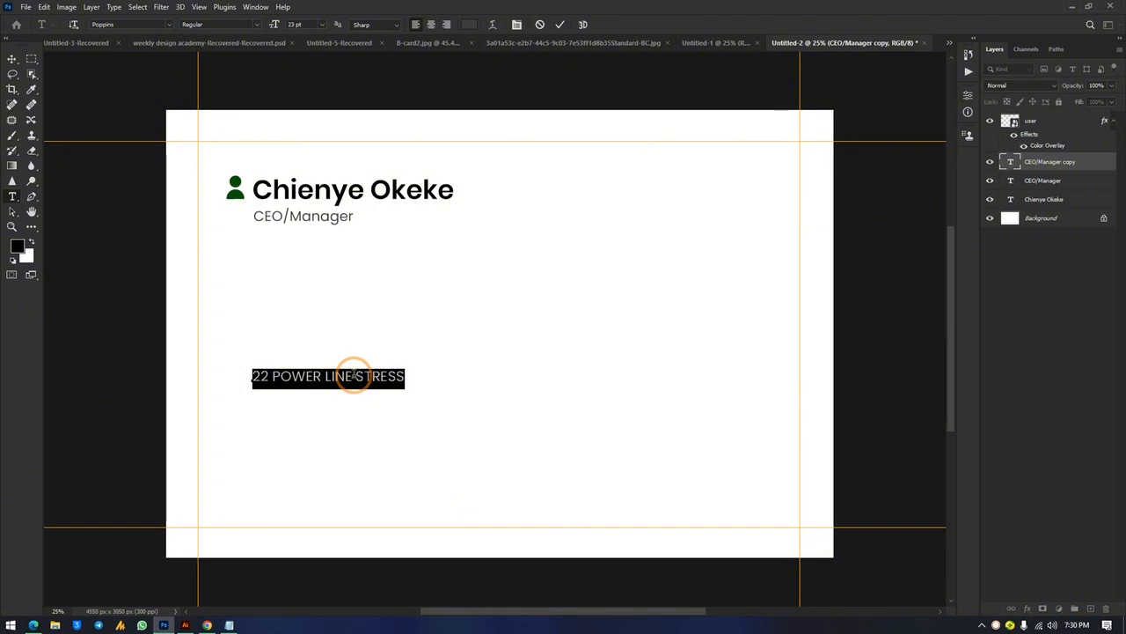
type("22")
key("ctrl+Return")
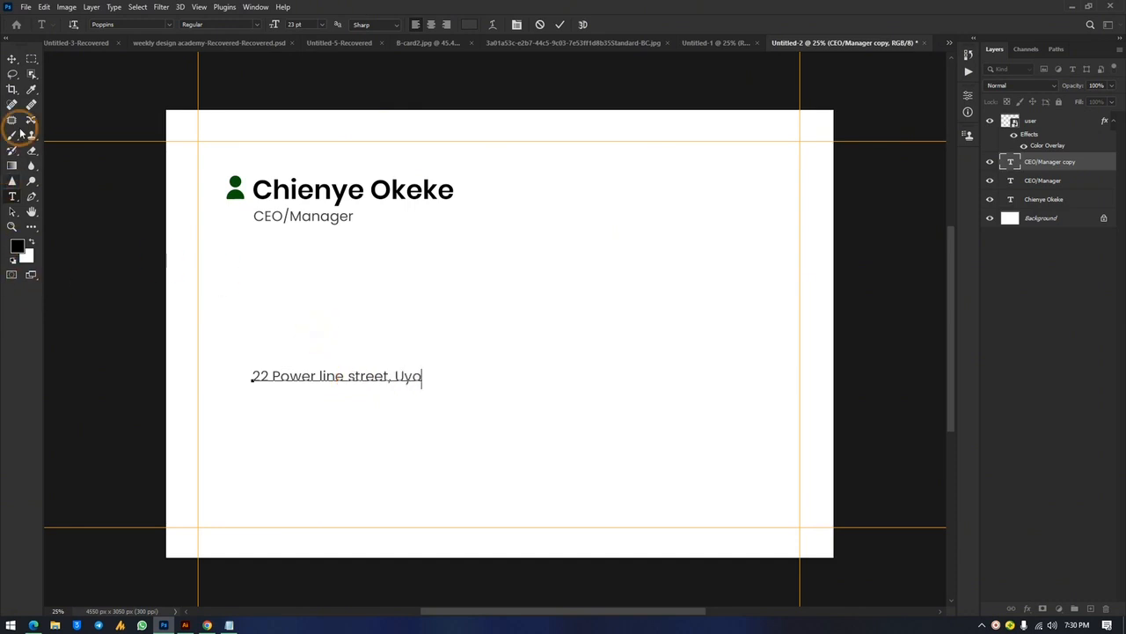
left_click(12, 60)
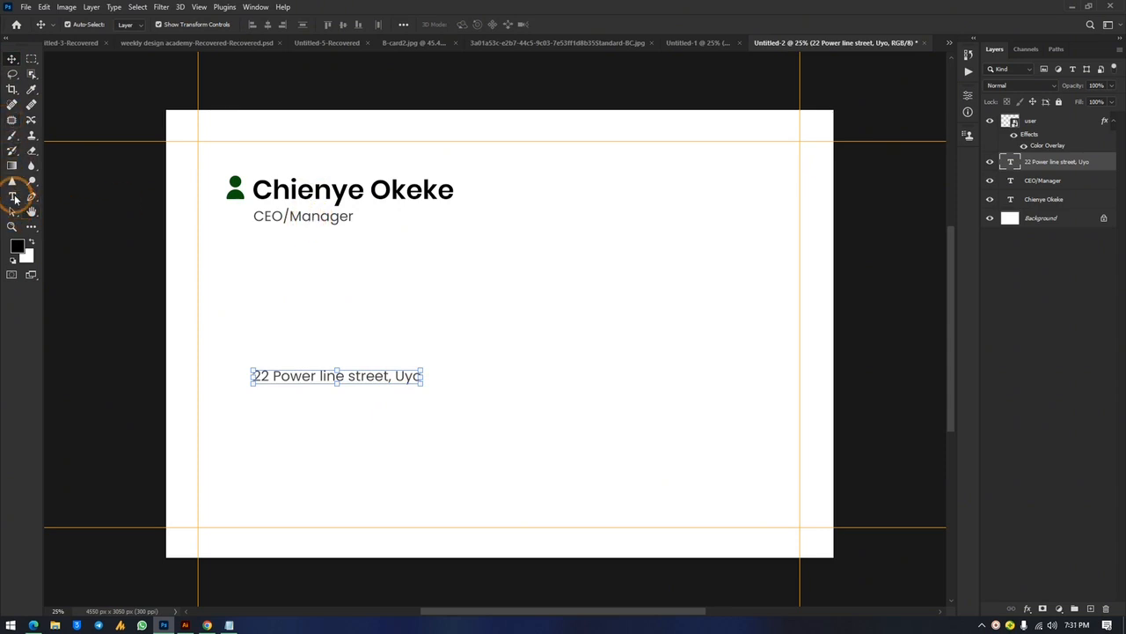
Set the address line in Poppins Medium
left_click(14, 199)
left_click(114, 24)
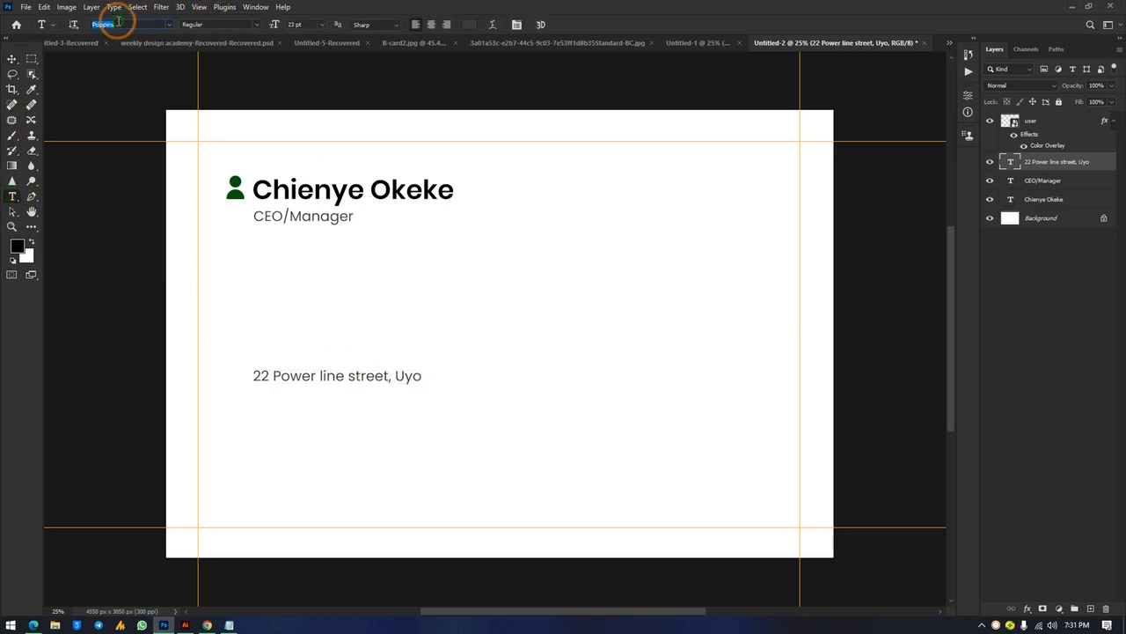
type("poppi")
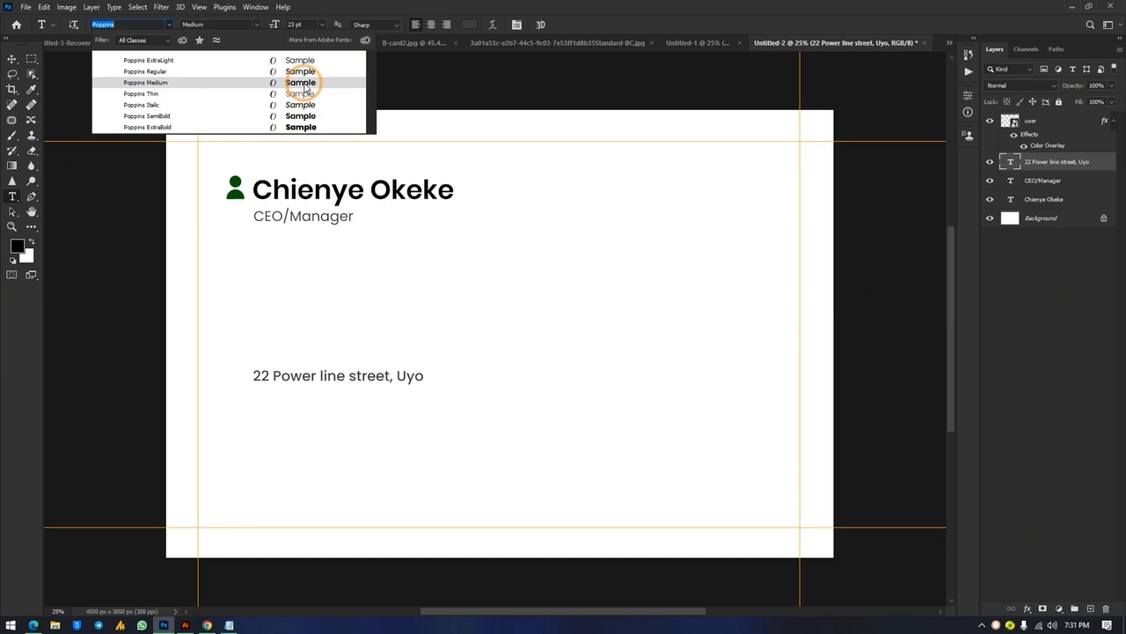
left_click(306, 87)
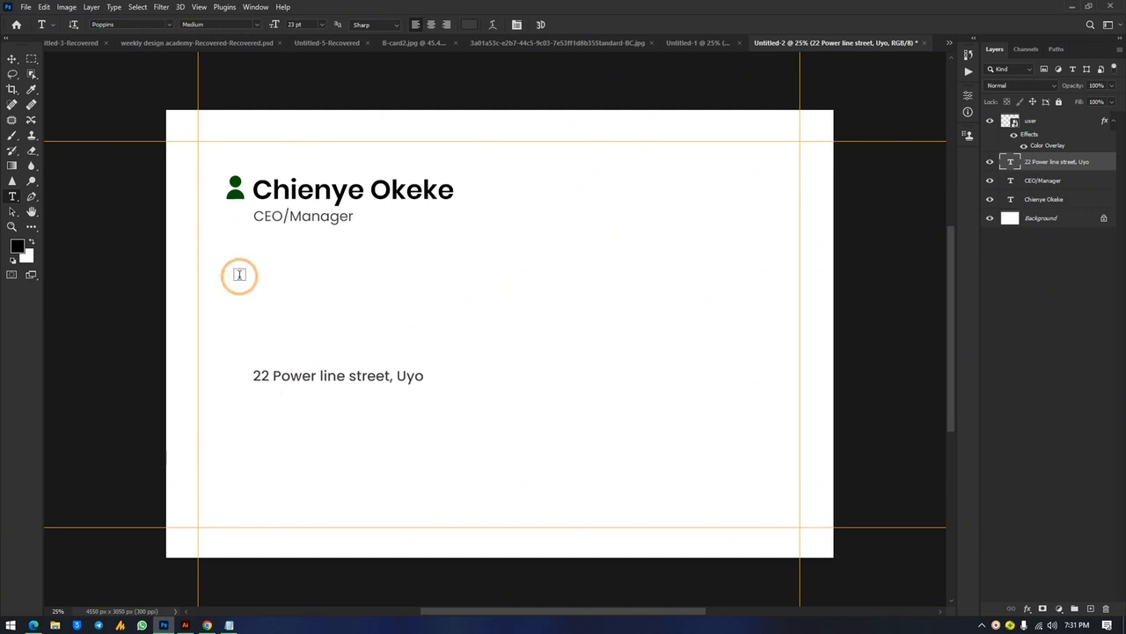
left_click(10, 60)
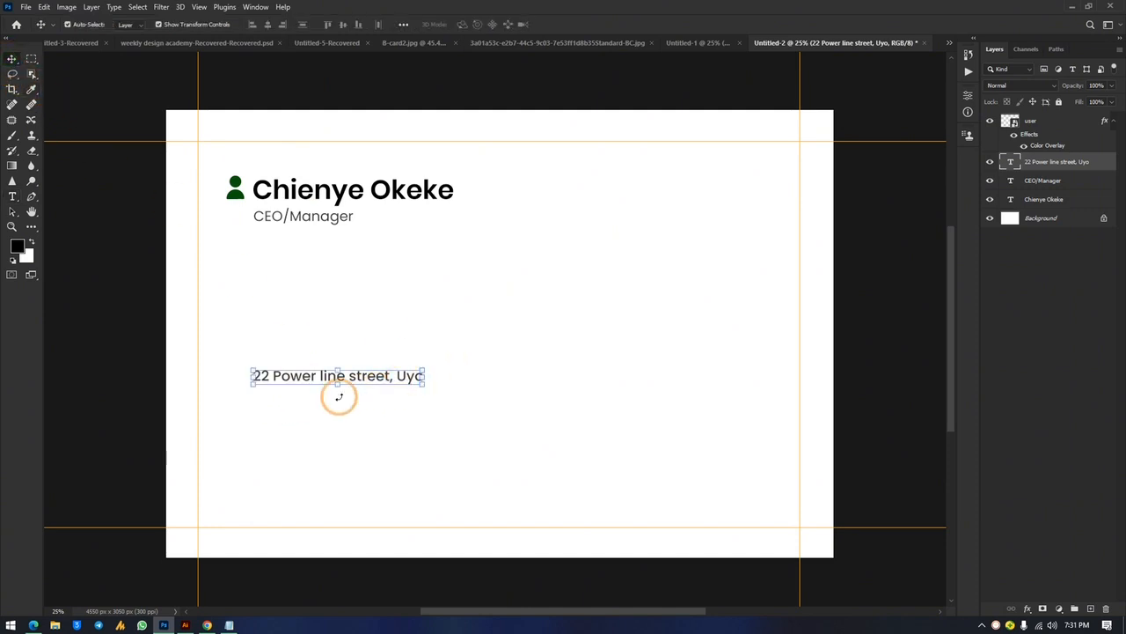
Copy the address line below itself and paste the company e-mail from DATA.txt into it
left_click(447, 396)
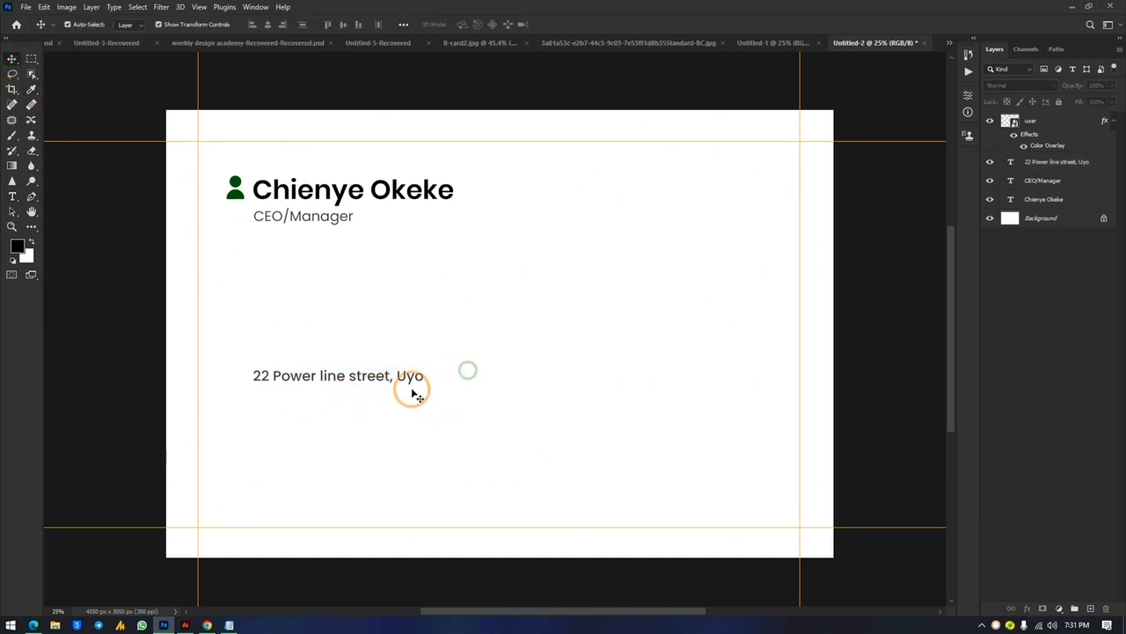
left_click(357, 380)
left_click(319, 384)
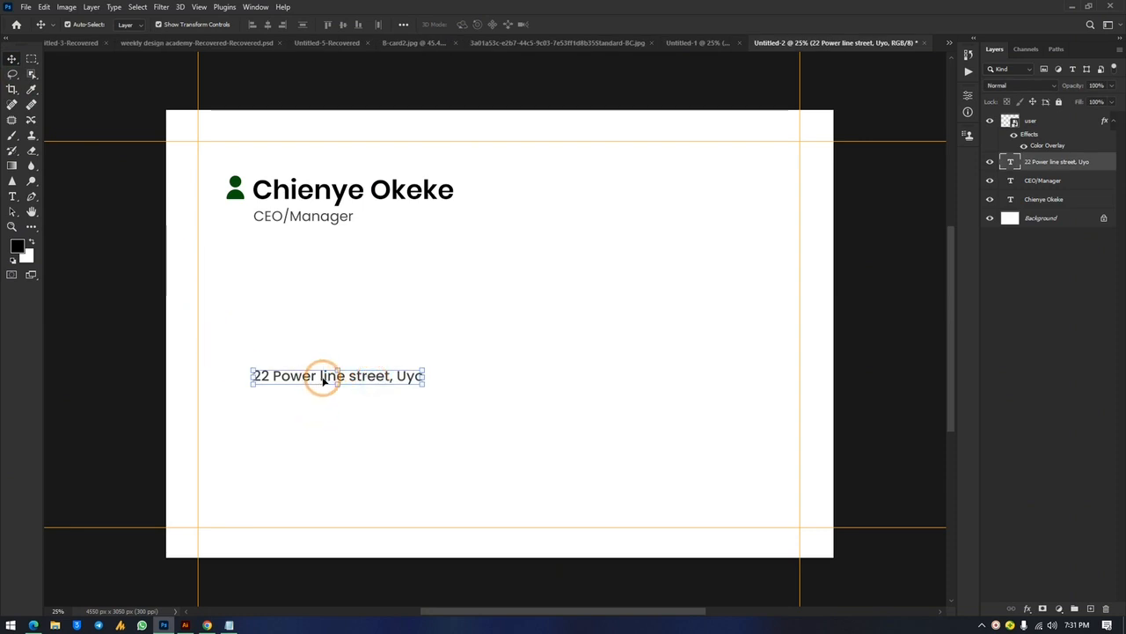
left_click_drag(323, 380, 322, 412)
left_click(227, 624)
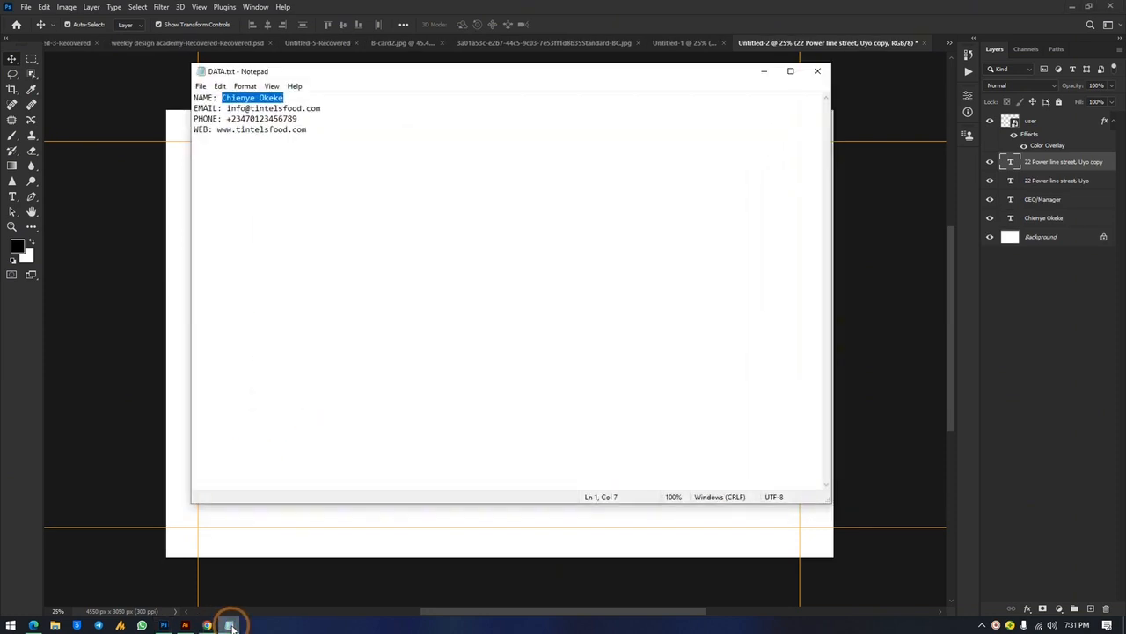
left_click_drag(322, 108, 228, 109)
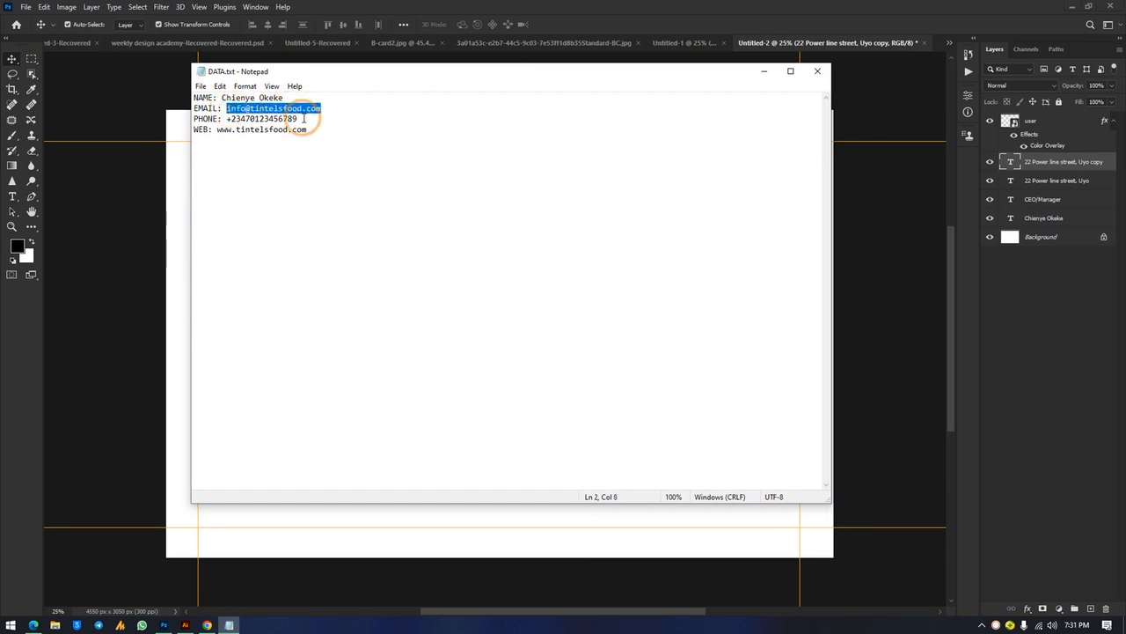
left_click(150, 356)
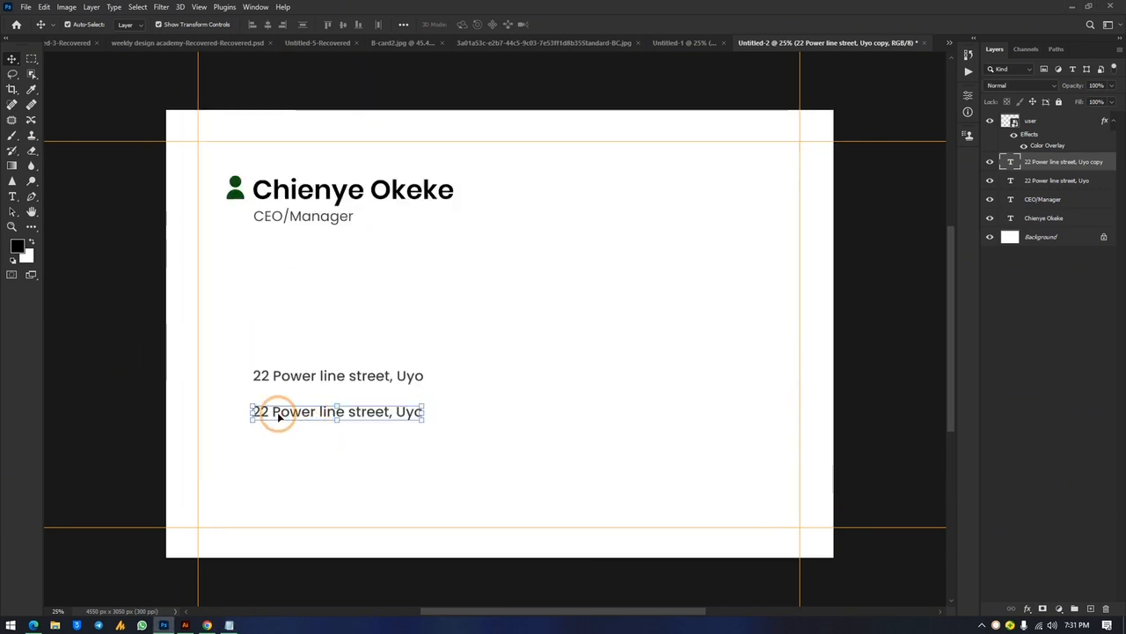
left_click(13, 198)
left_click(279, 411)
key("ctrl+a")
key("ctrl+v")
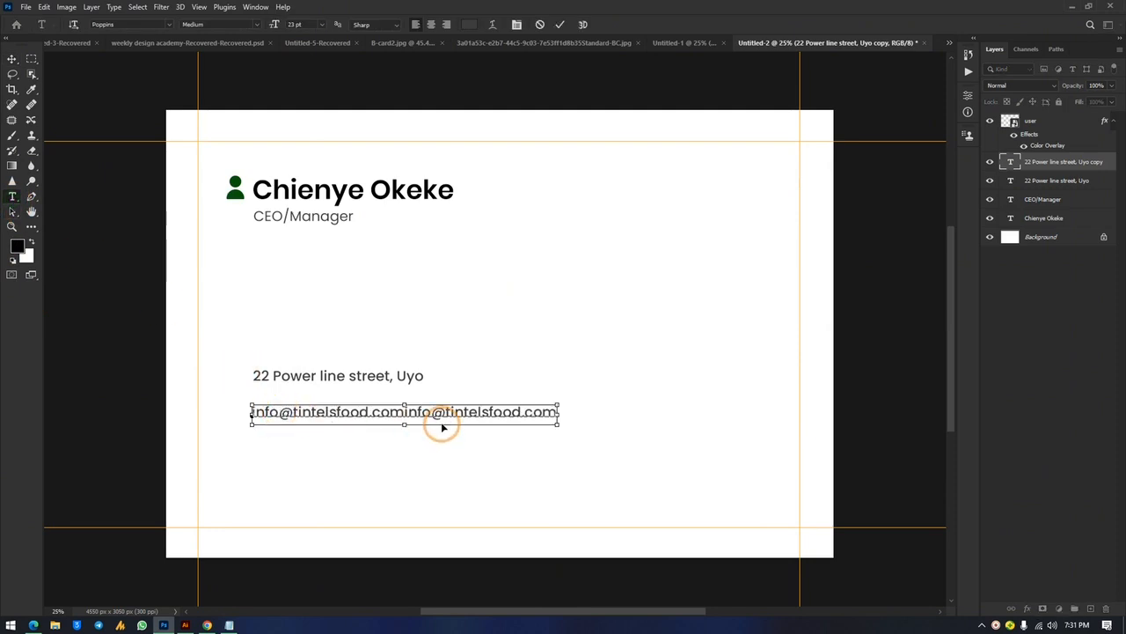
key("ctrl+z")
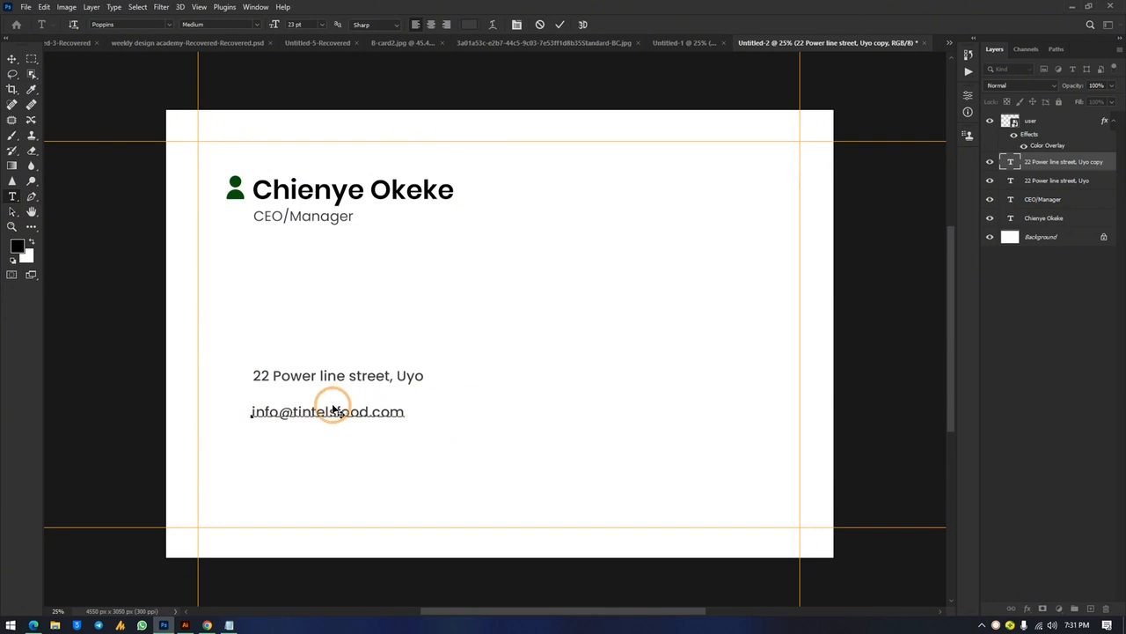
left_click(12, 60)
left_click(523, 344)
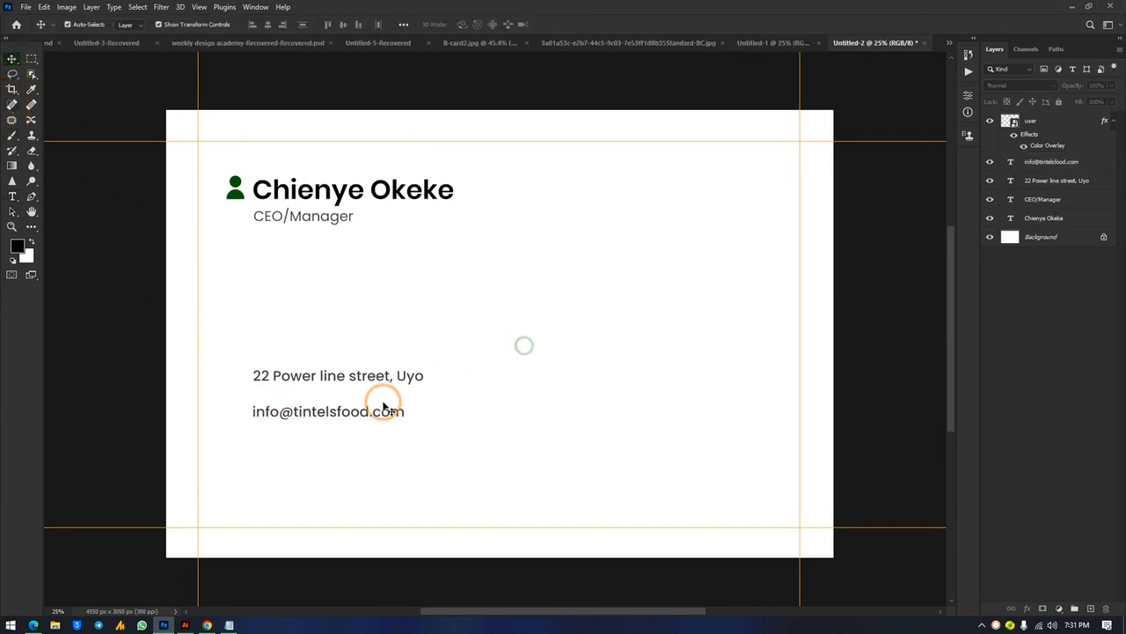
Duplicate the e-mail line below and replace its text with the phone number from DATA.txt
left_click_drag(367, 415, 369, 453)
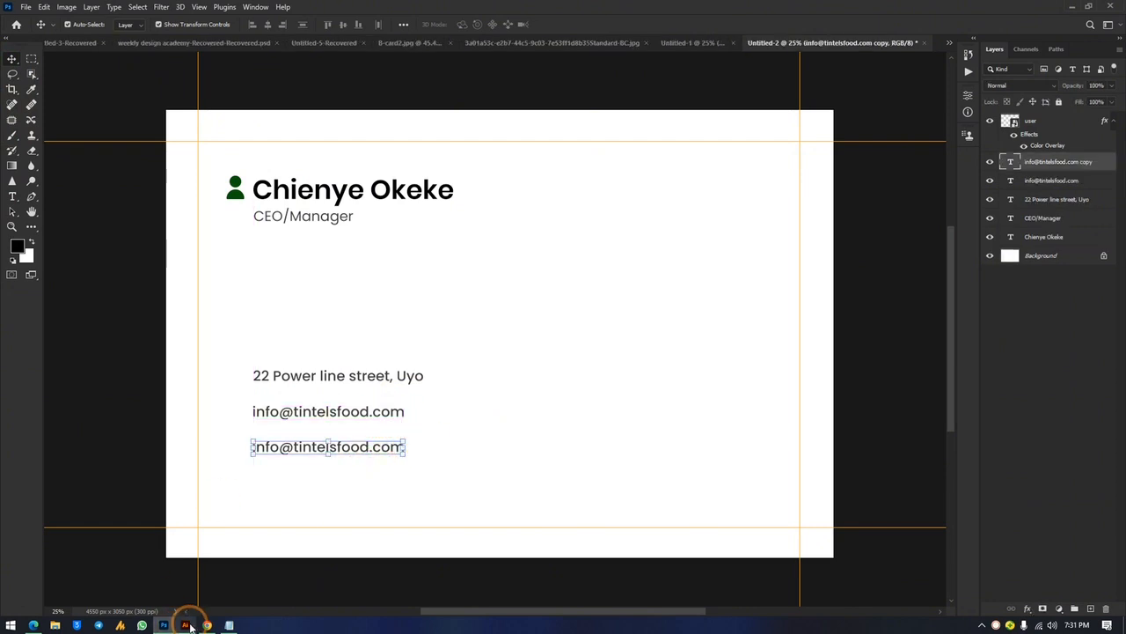
left_click(227, 625)
left_click_drag(311, 118, 278, 120)
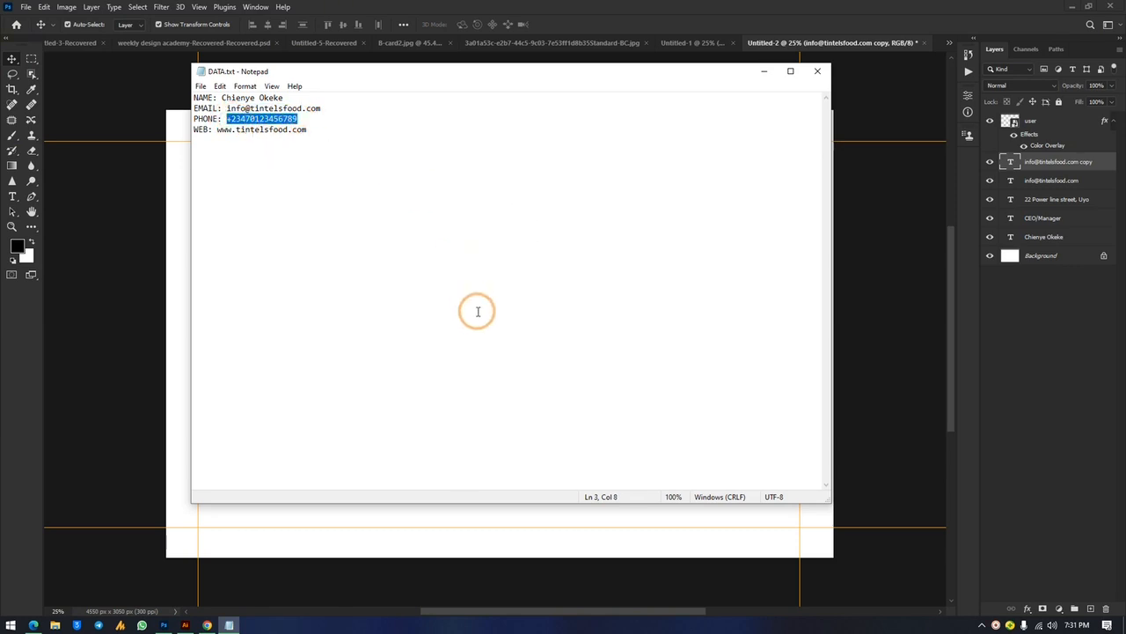
left_click(144, 374)
left_click(11, 198)
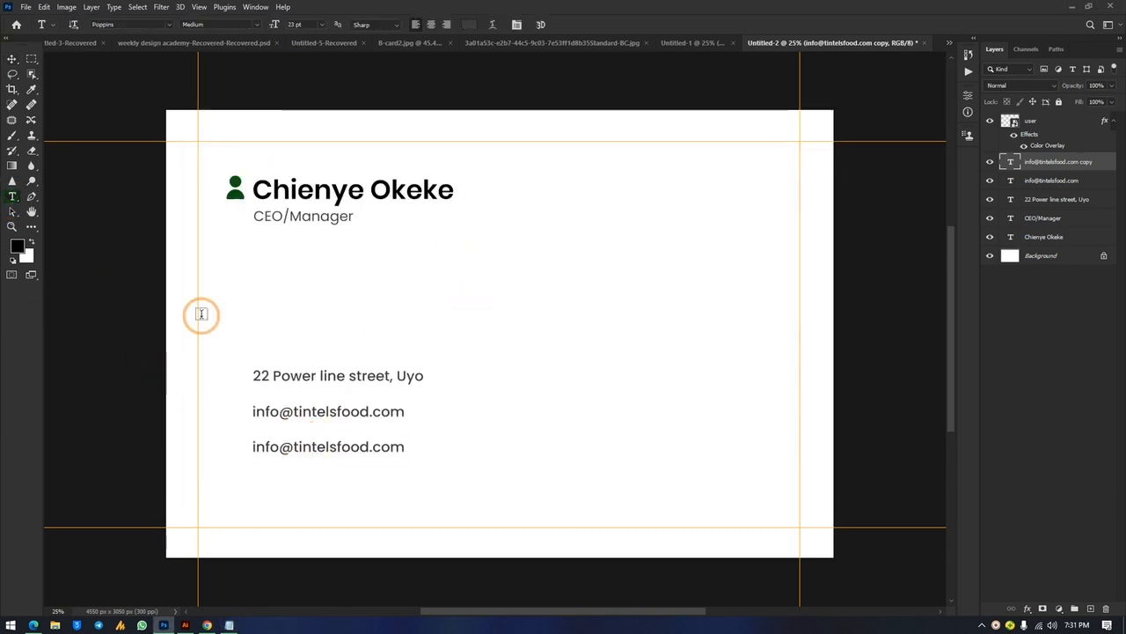
left_click(281, 450)
key("ctrl+a")
key("ctrl+v")
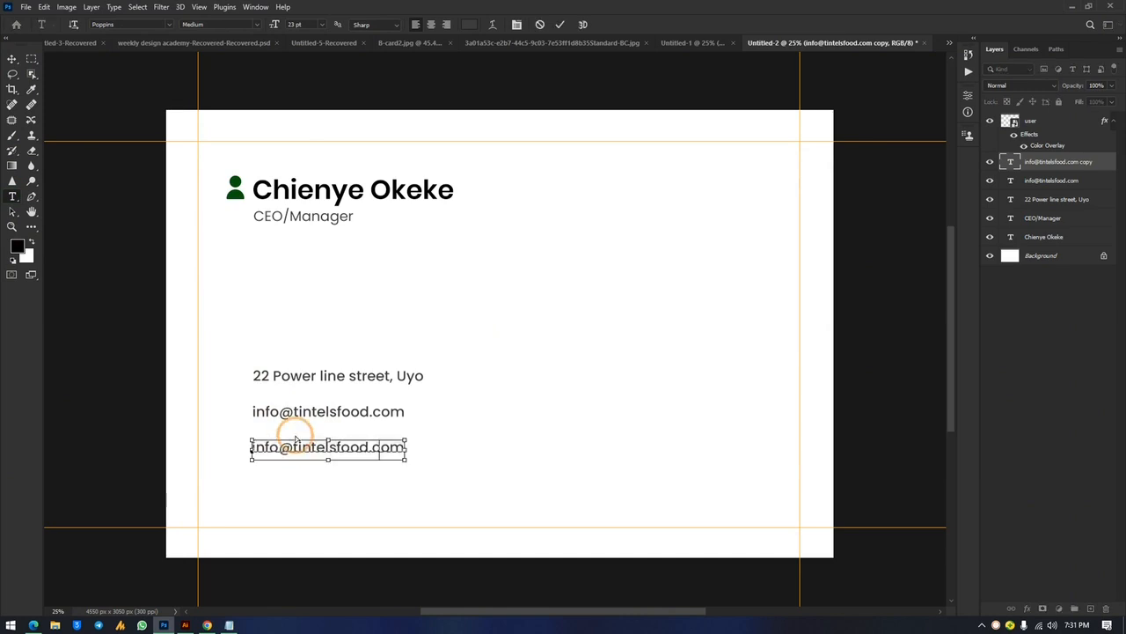
left_click(230, 624)
left_click_drag(307, 132, 231, 132)
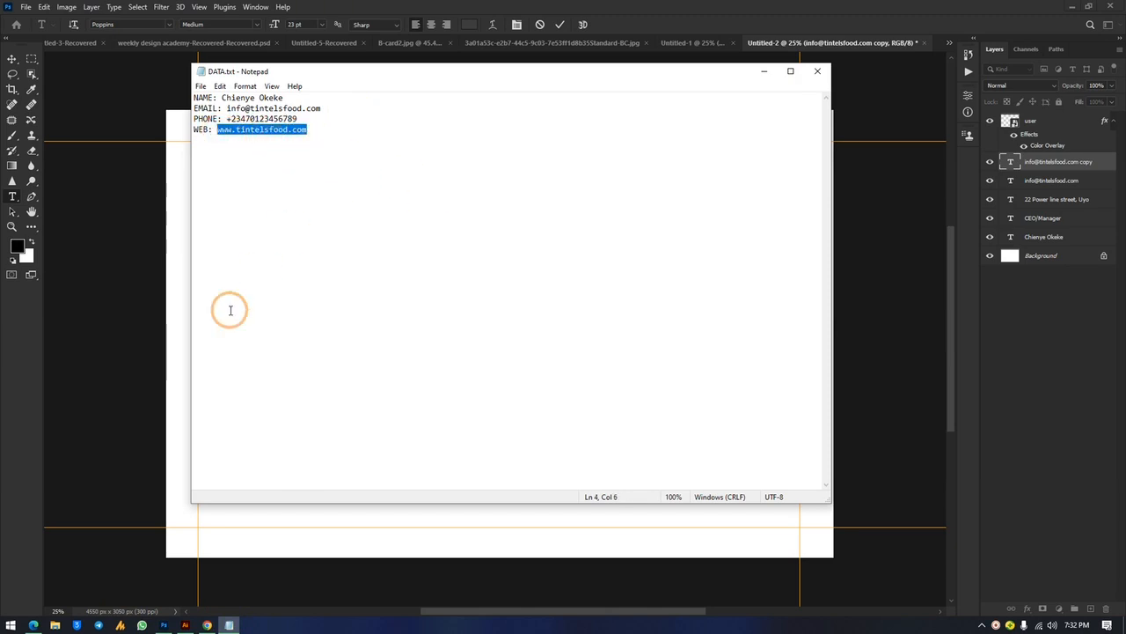
key("alt+Tab")
left_click(12, 58)
left_click(641, 395)
left_click_drag(329, 449, 329, 488)
left_click(14, 196)
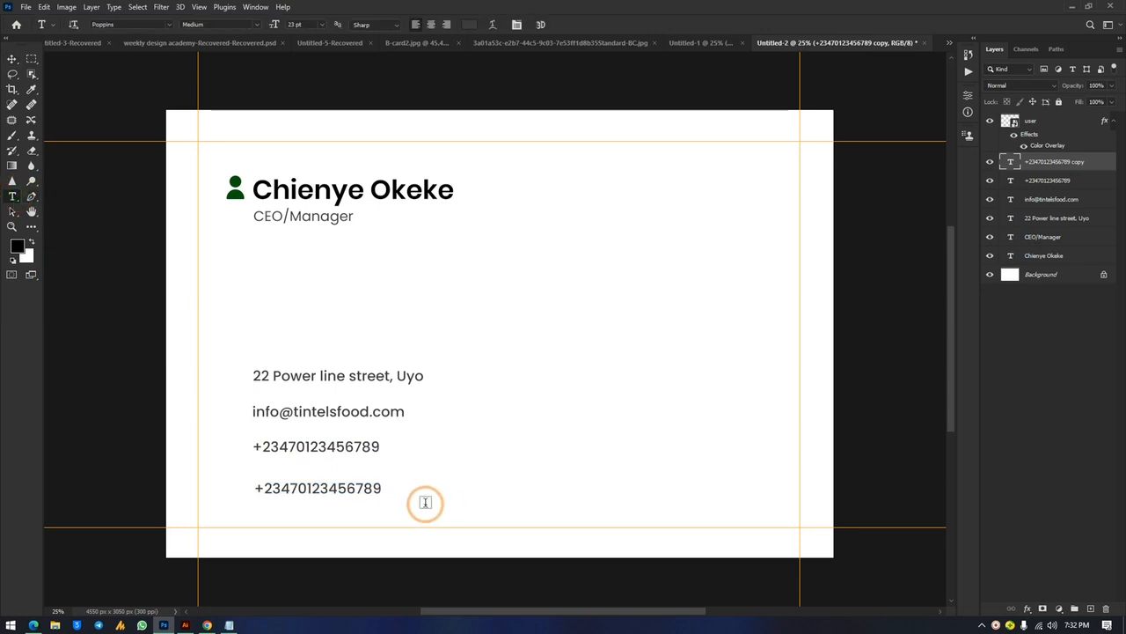
left_click(352, 486)
double_click(373, 494)
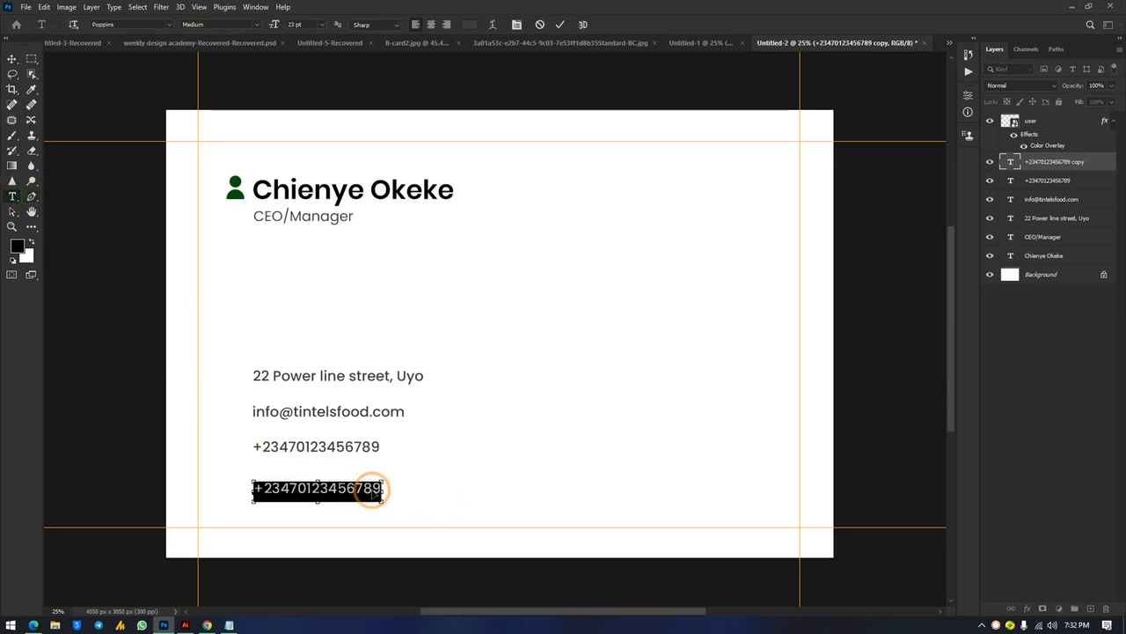
type("www.tintelsfood.com")
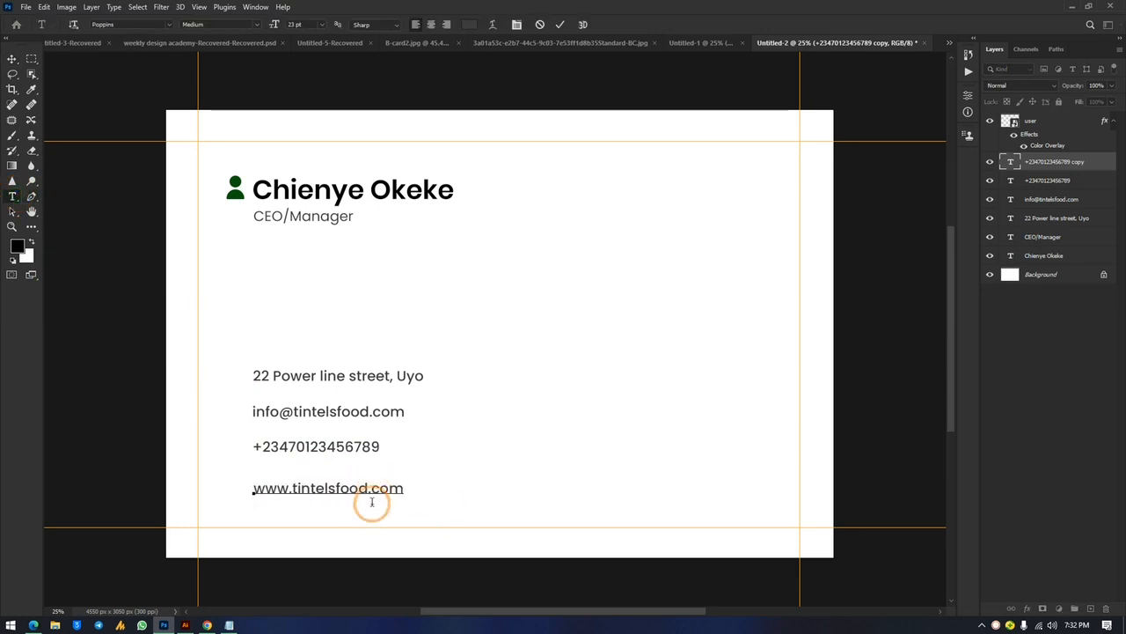
left_click(528, 440)
left_click(14, 59)
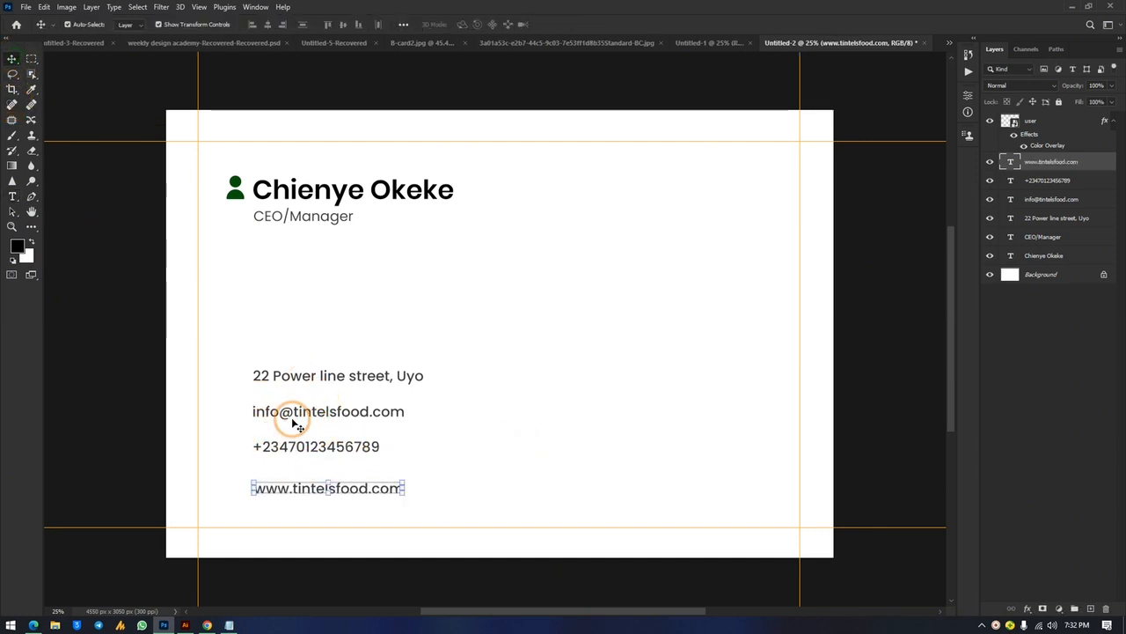
left_click(299, 449)
Nudge the phone, e-mail, website and address lines into a tighter, evenly spaced contact block
key("Down")
key("Down")
key("Down")
key("Down")
key("Down")
key("Down")
left_click(350, 423)
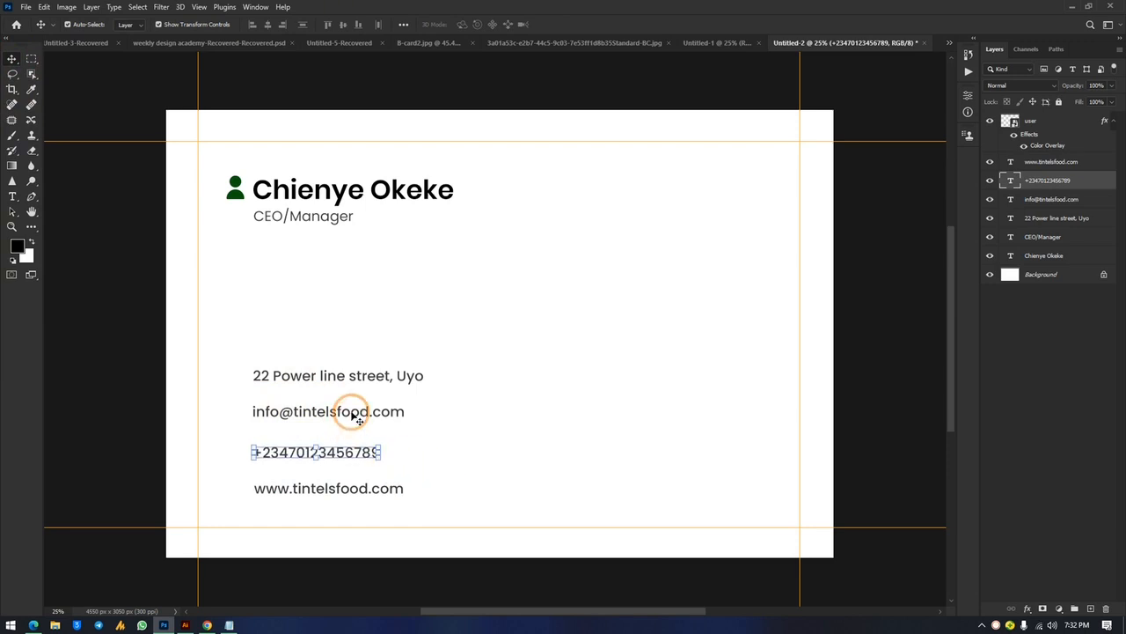
key("Down")
key("Down")
key("Down")
key("Down")
key("Down")
key("Down")
left_click(500, 421)
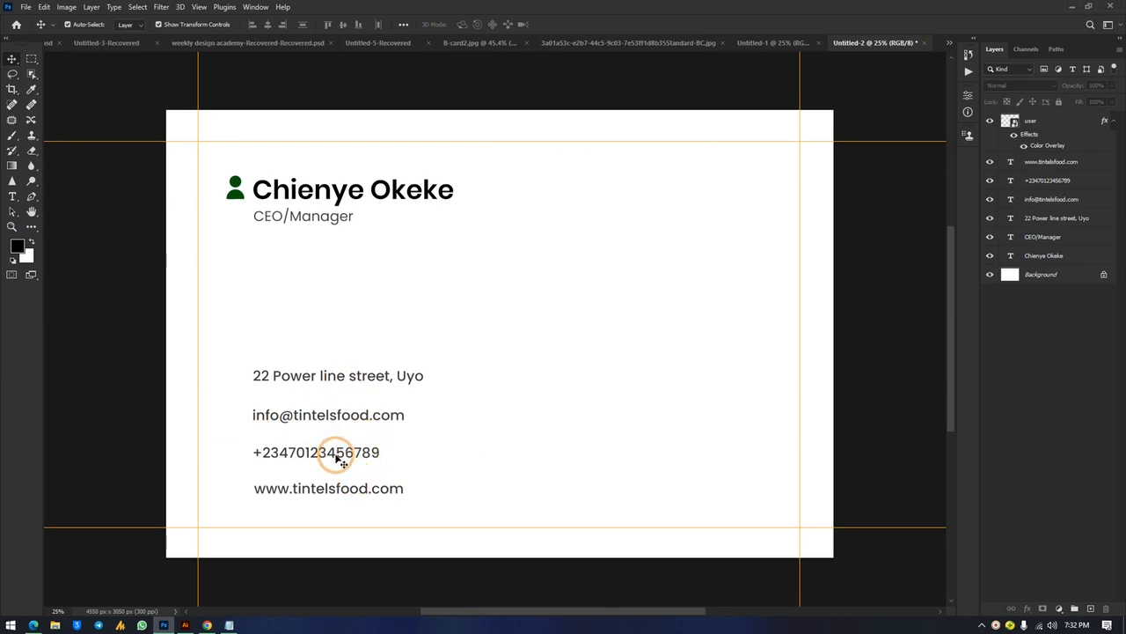
left_click(330, 498)
left_click_drag(330, 498, 407, 310)
key("Down")
key("Down")
key("Down")
key("Down")
key("Down")
key("Down")
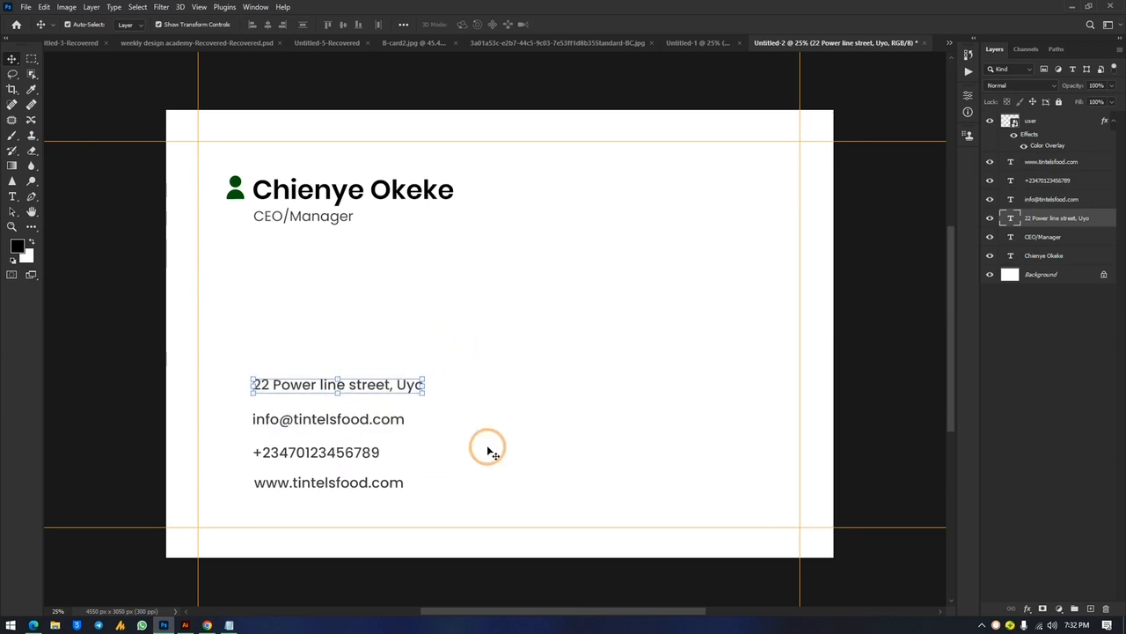
left_click(489, 451)
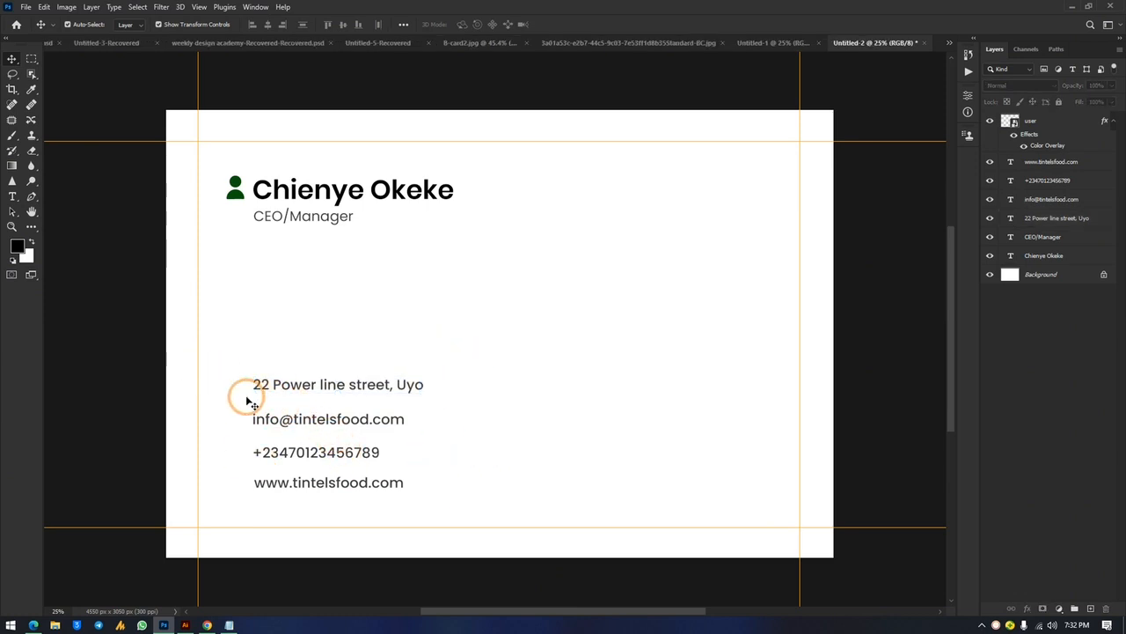
left_click(220, 625)
Search Flaticon for location icons and save the solid marker icon as marker.png
left_click(992, 70)
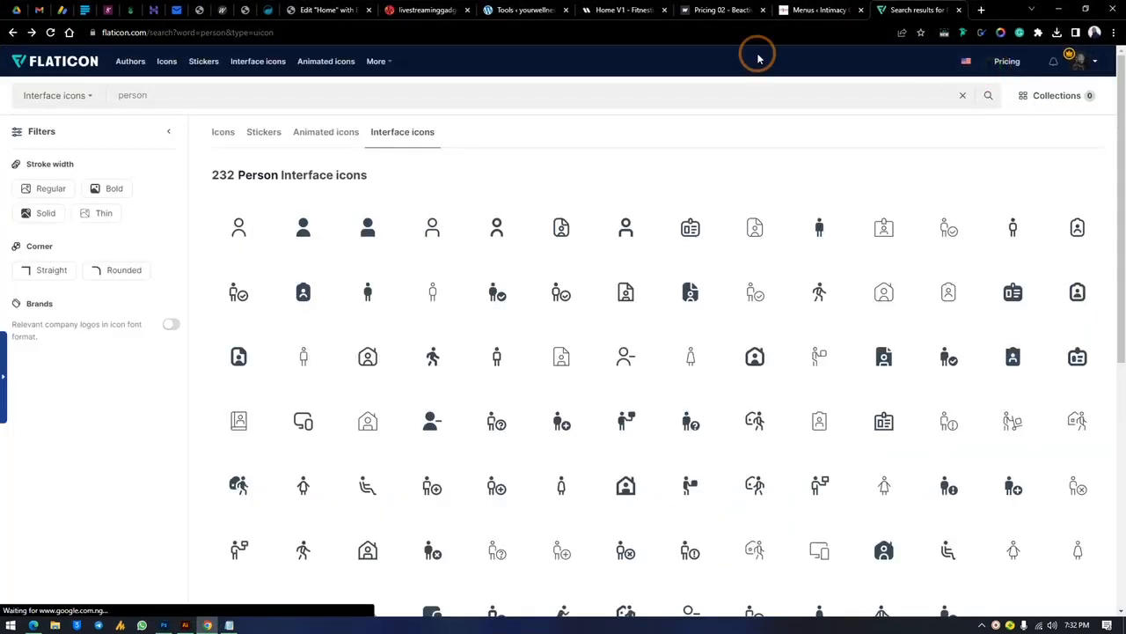
left_click_drag(196, 95, 8, 137)
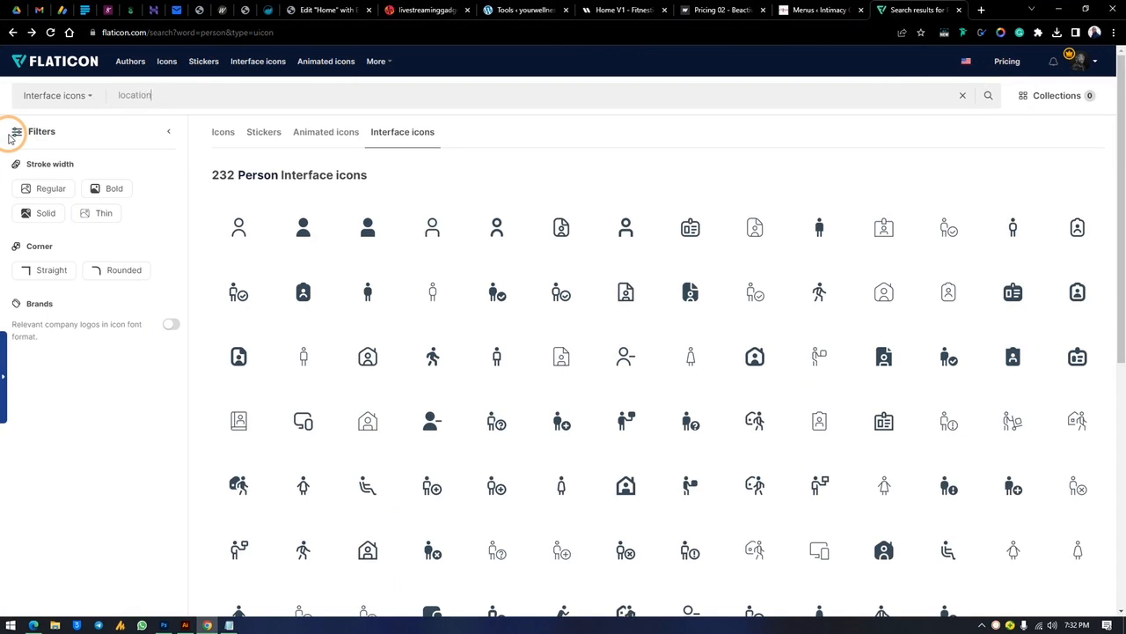
key("Return")
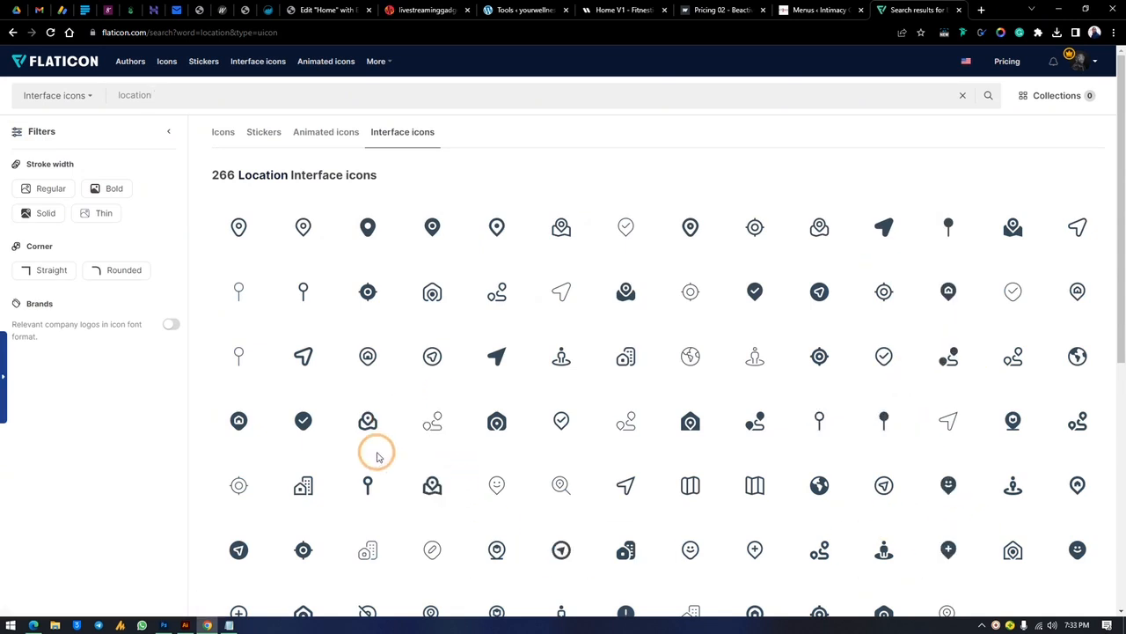
scroll(376, 451, "down", 2)
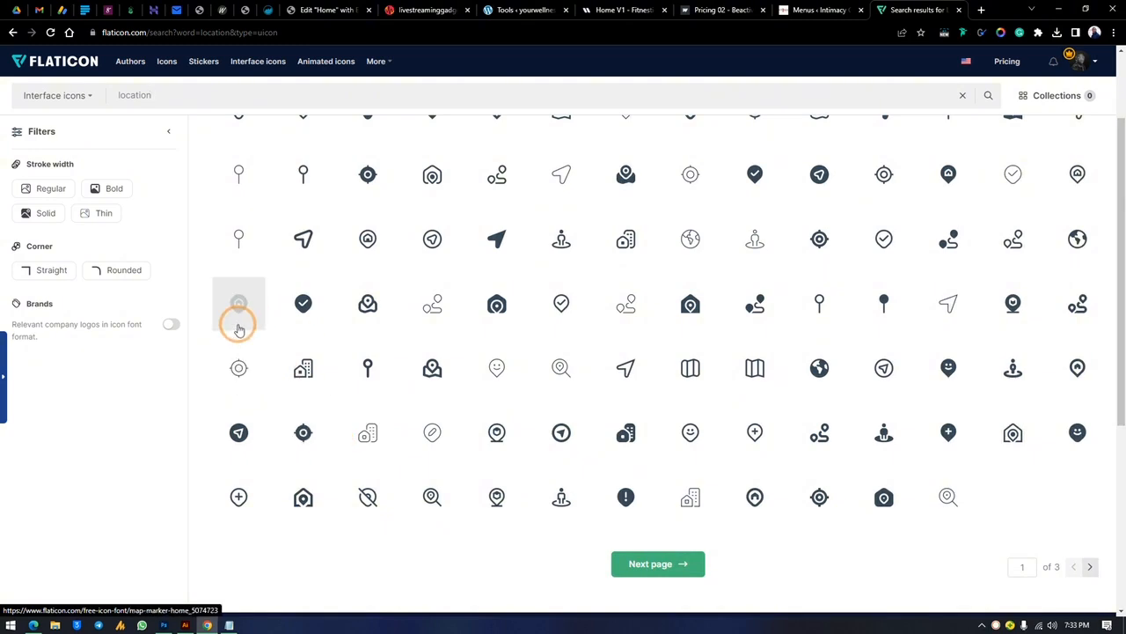
scroll(540, 396, "up", 2)
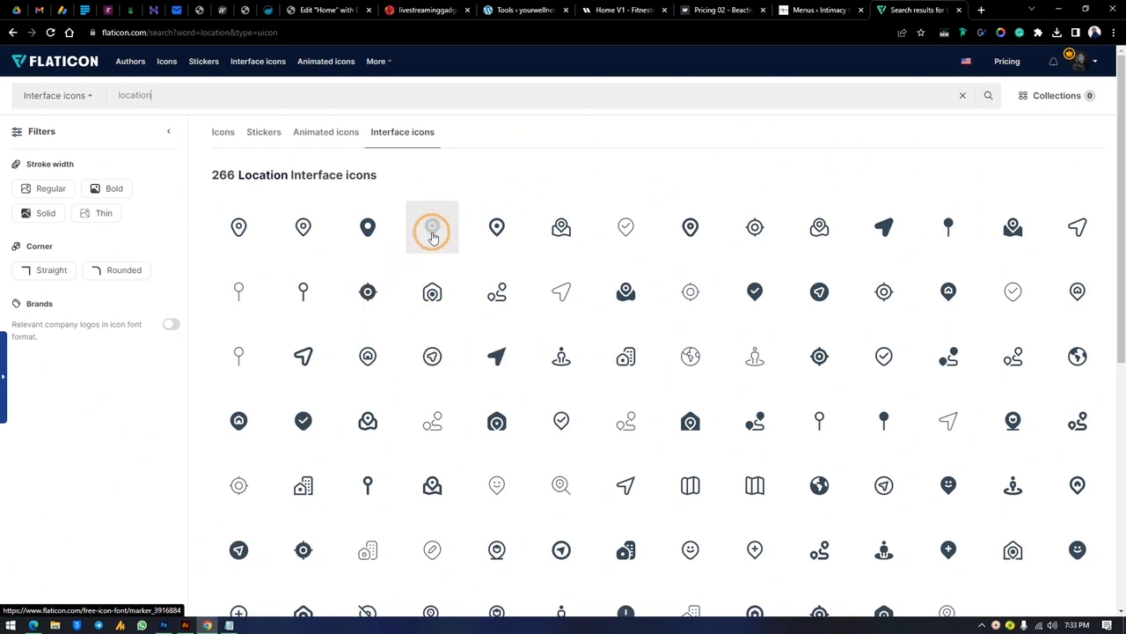
left_click(368, 231)
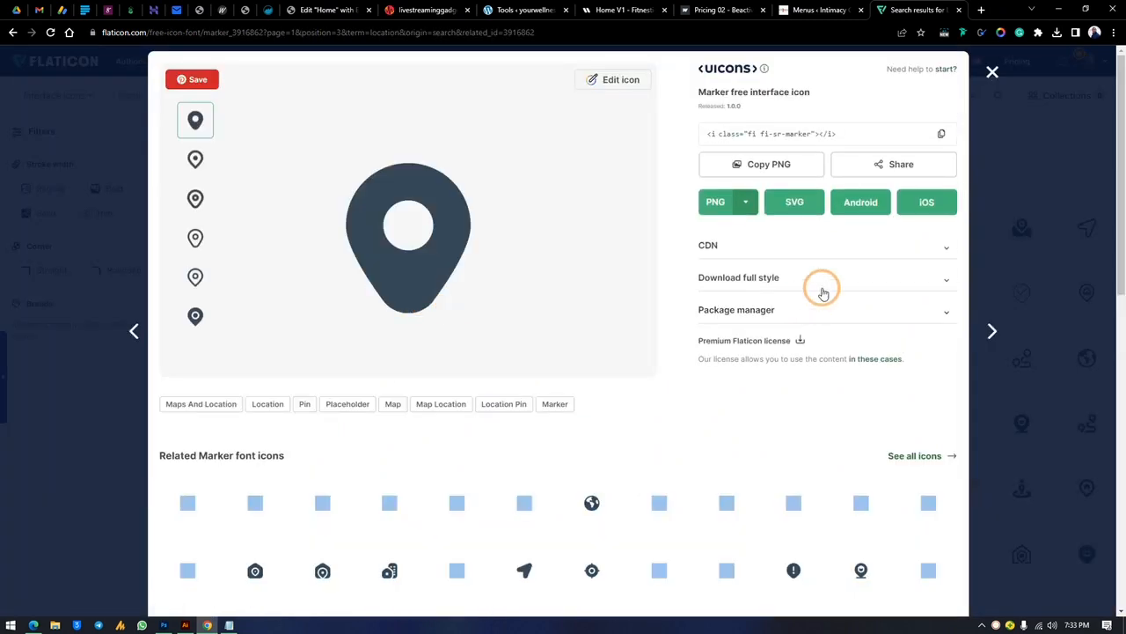
left_click(714, 204)
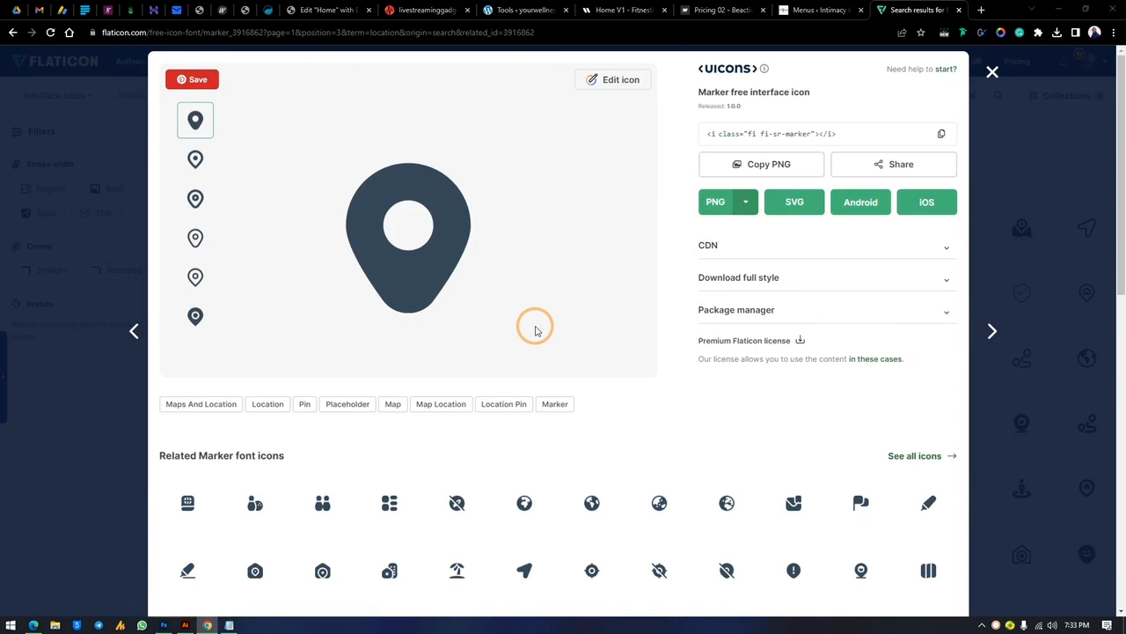
left_click(464, 297)
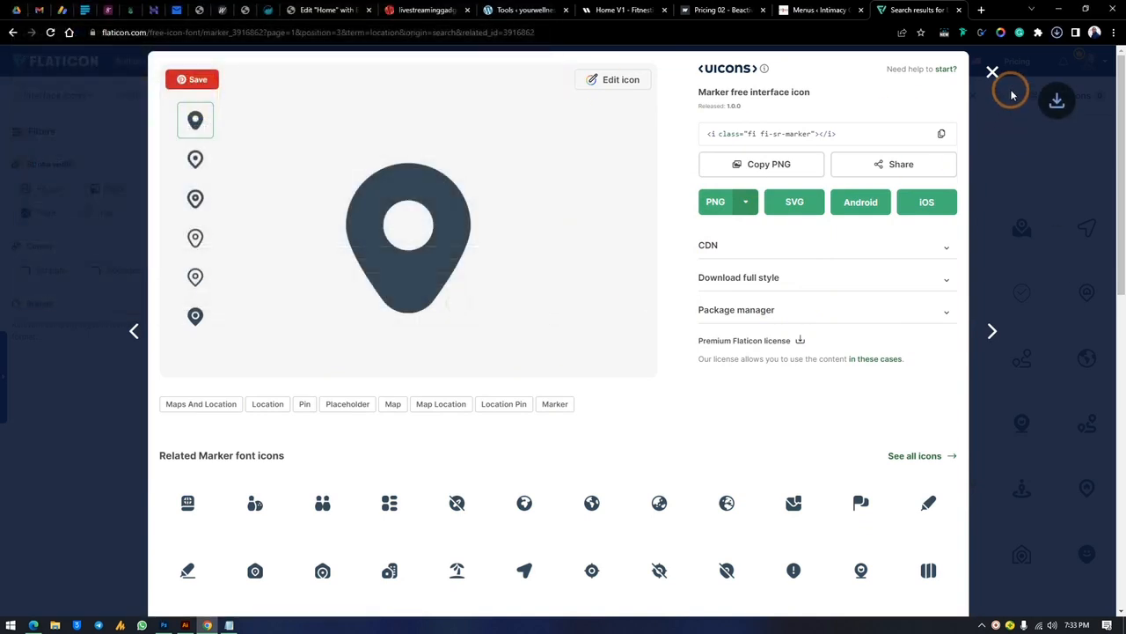
left_click(976, 220)
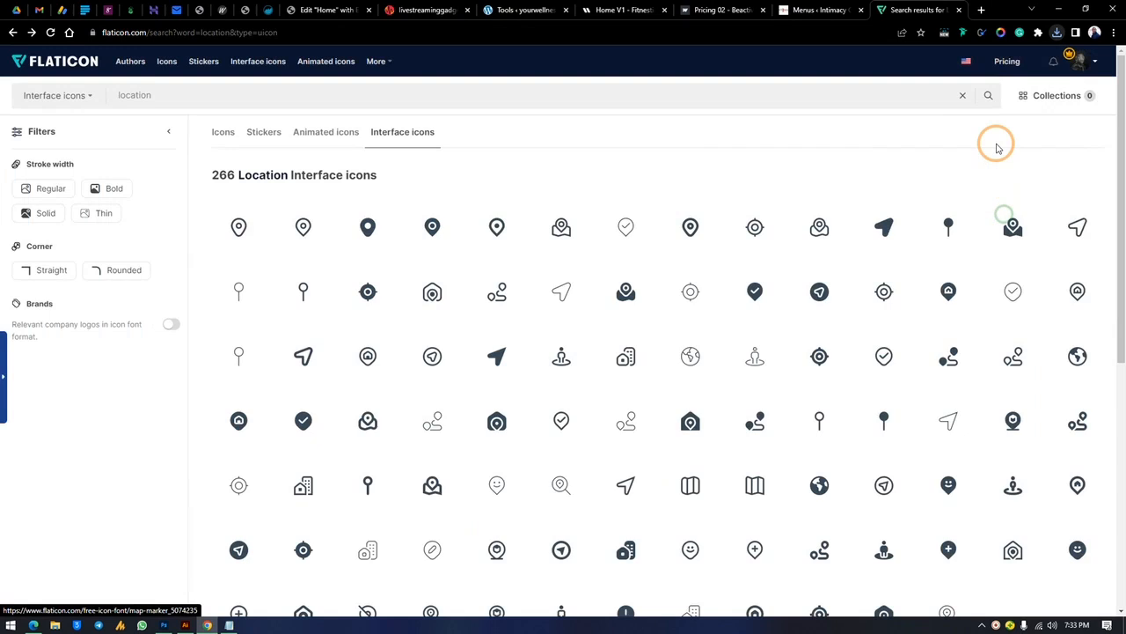
left_click(161, 96)
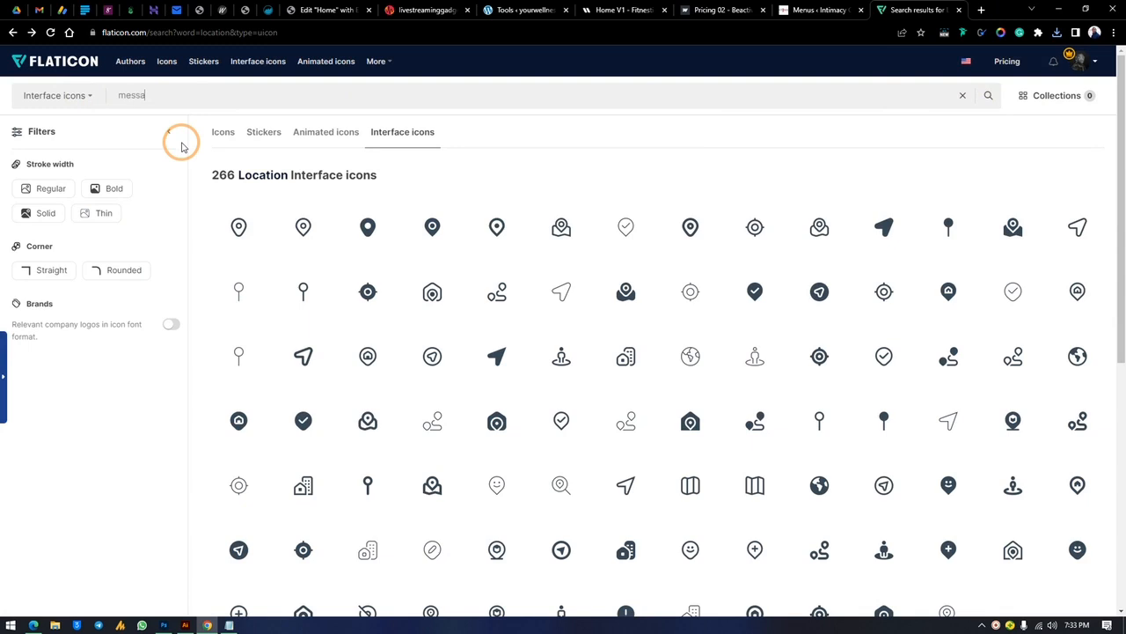
Search for message icons and save the solid Messages speech-bubble icon as messages.png
key("Return")
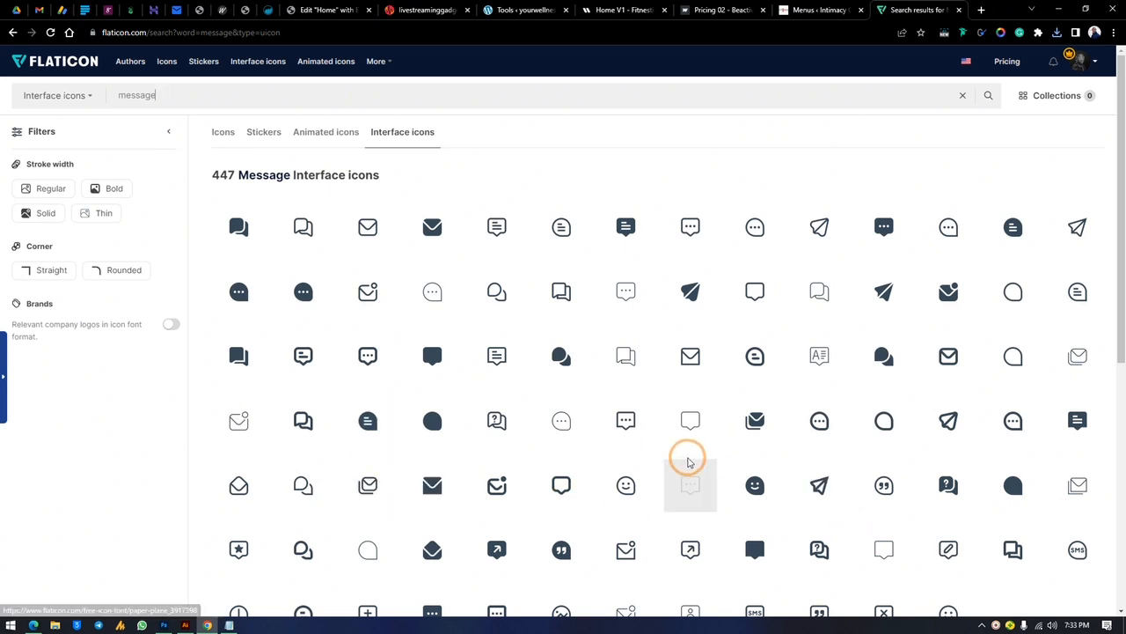
scroll(880, 425, "down", 3)
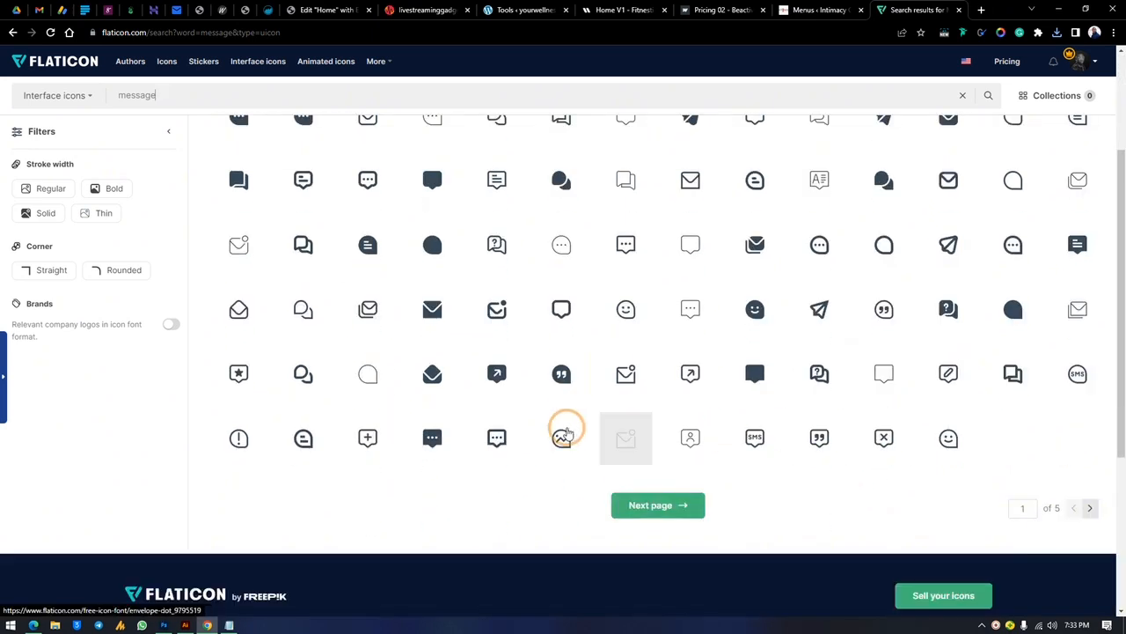
scroll(554, 418, "up", 3)
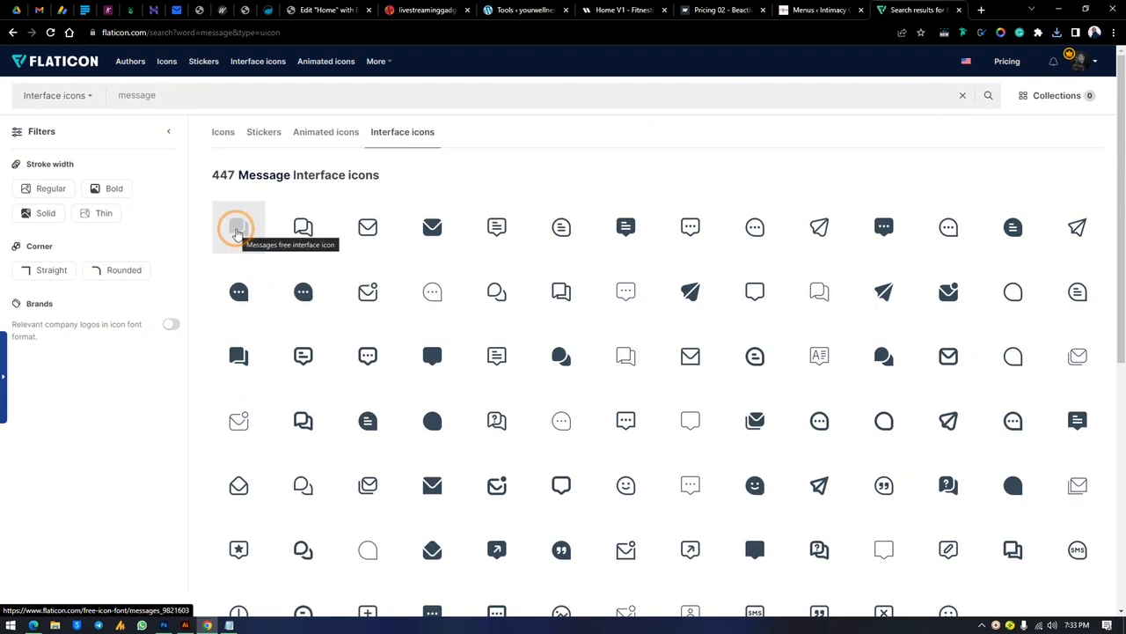
left_click(236, 231)
left_click(718, 208)
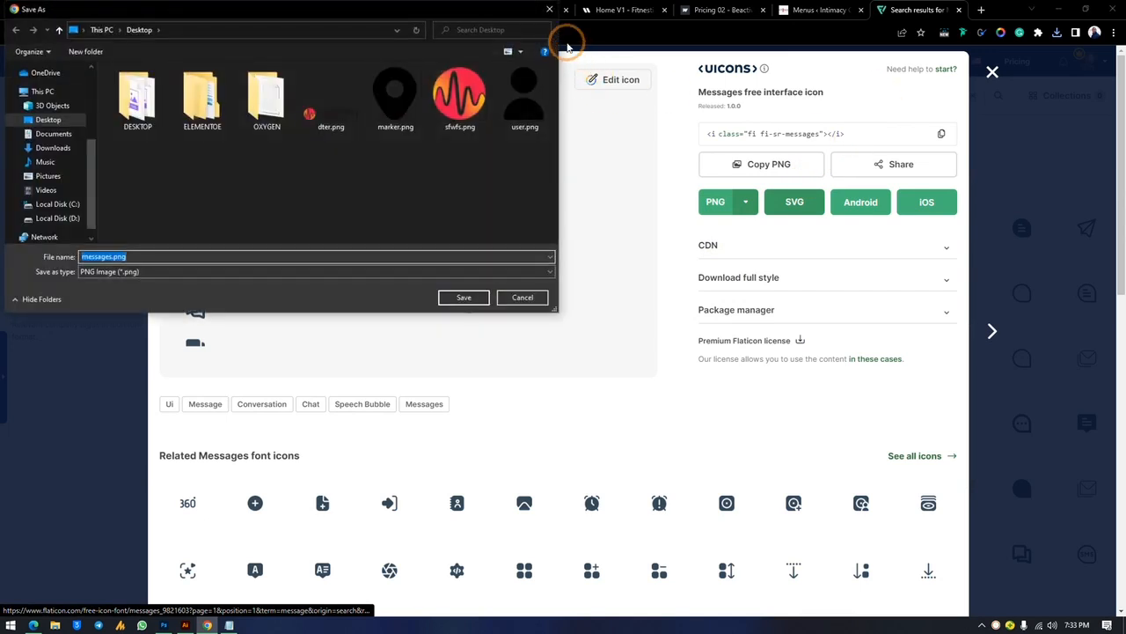
left_click(462, 296)
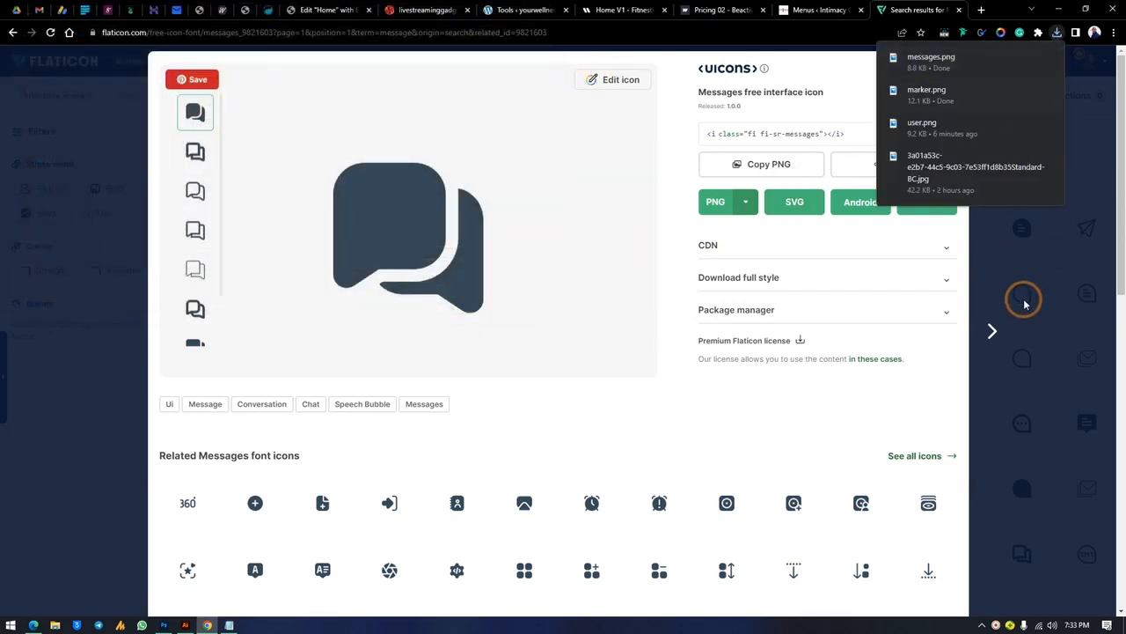
left_click(1024, 304)
left_click(158, 107)
left_click_drag(174, 97, 1, 102)
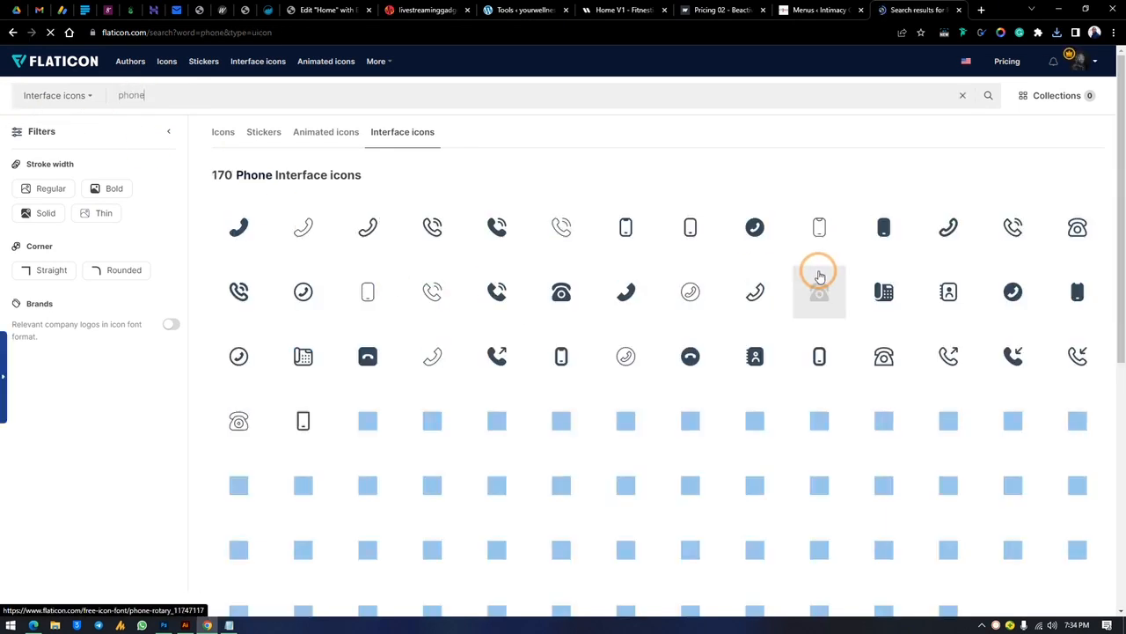
Download the rotary phone icon as phone-rotary.png
left_click(561, 294)
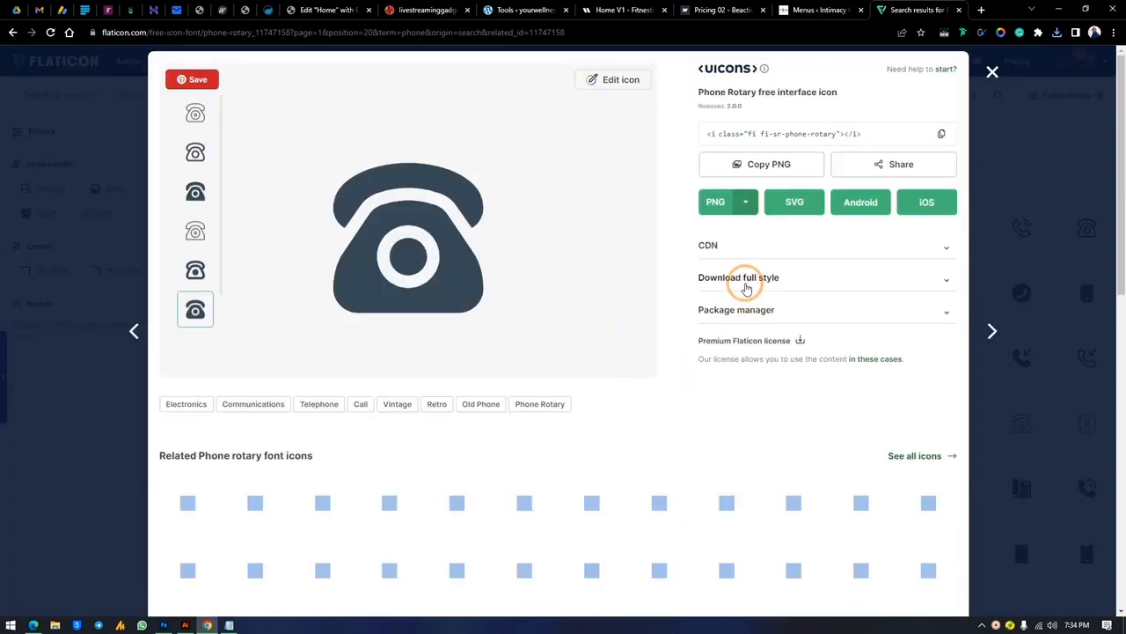
left_click(721, 209)
left_click(460, 297)
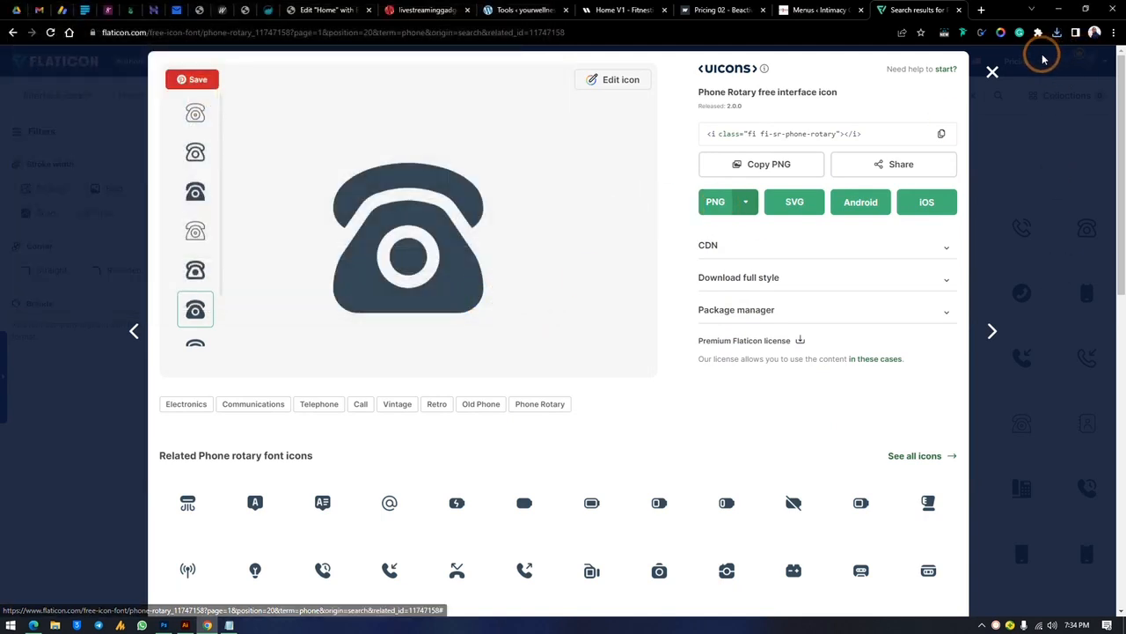
left_click(1013, 123)
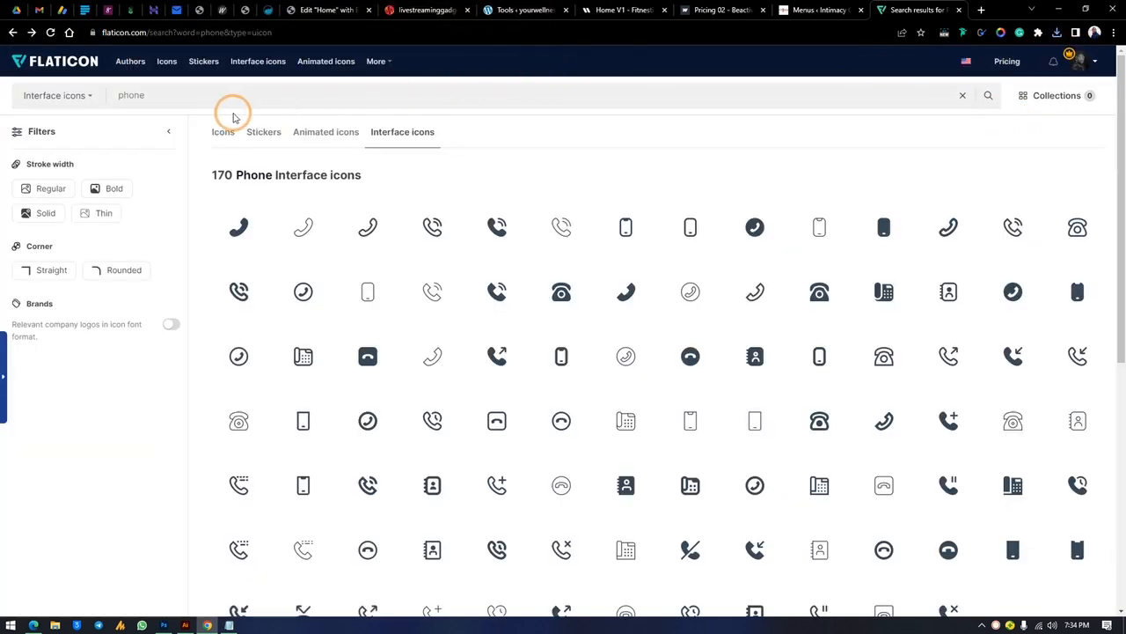
Search 'web' and download the solid globe icon as globe.png
left_click_drag(197, 100, 42, 98)
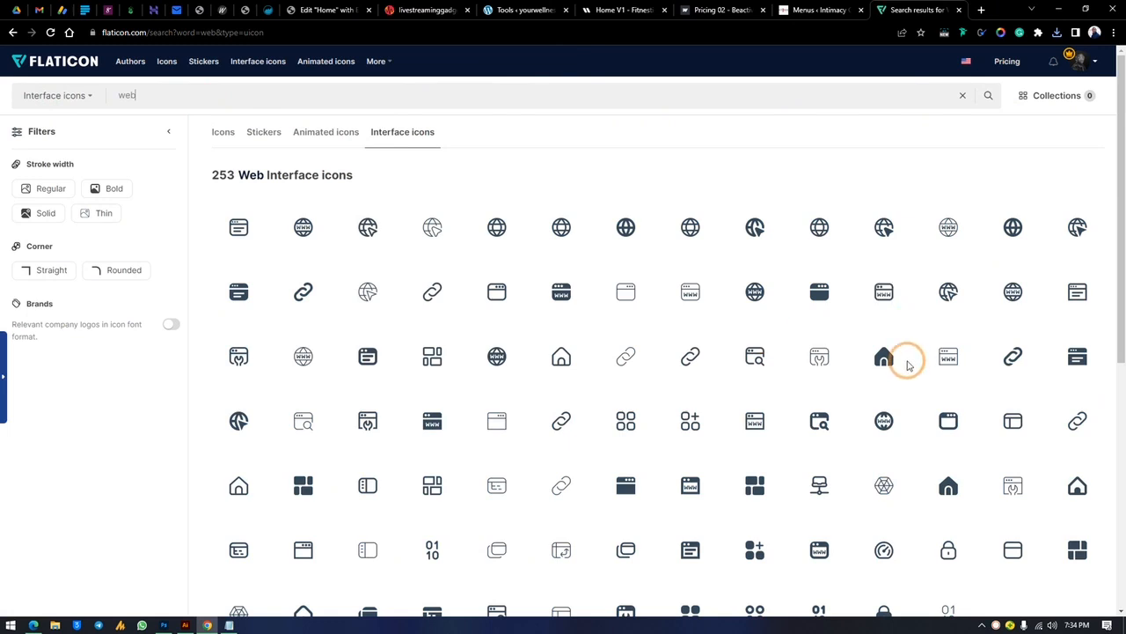
scroll(797, 343, "down", 2)
scroll(792, 340, "up", 2)
scroll(868, 339, "down", 2)
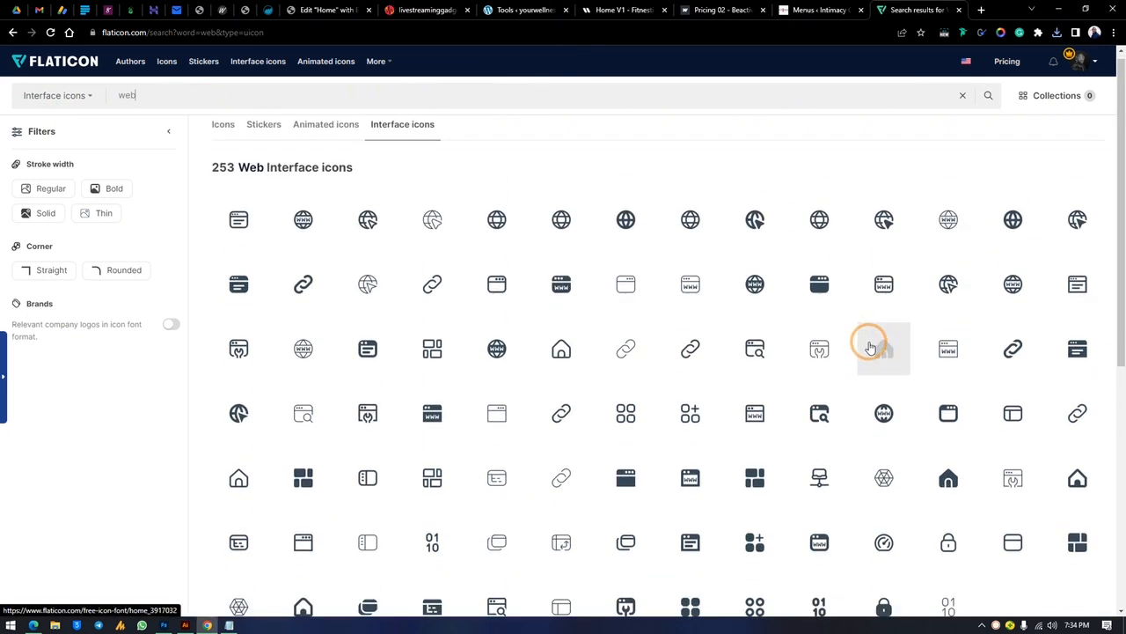
scroll(836, 352, "up", 2)
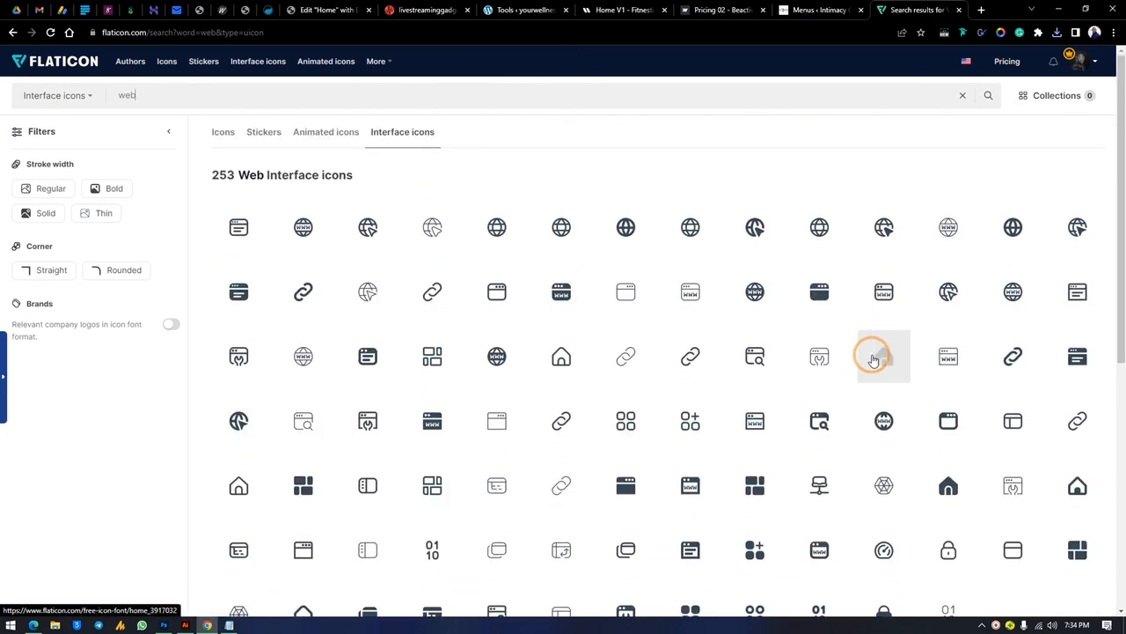
left_click(1003, 228)
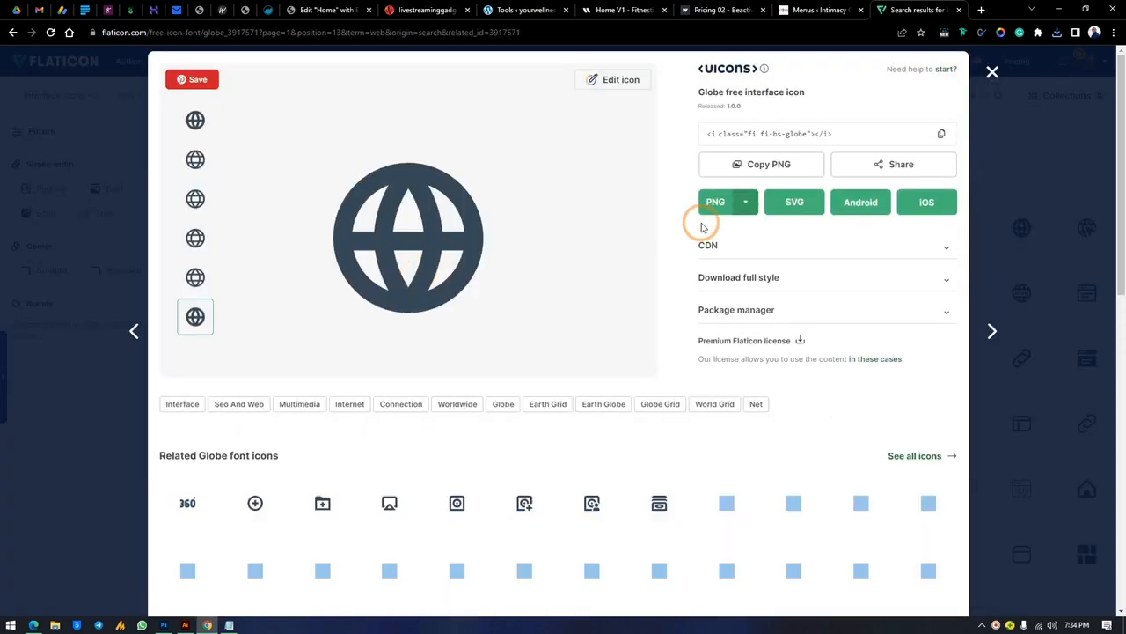
left_click(724, 204)
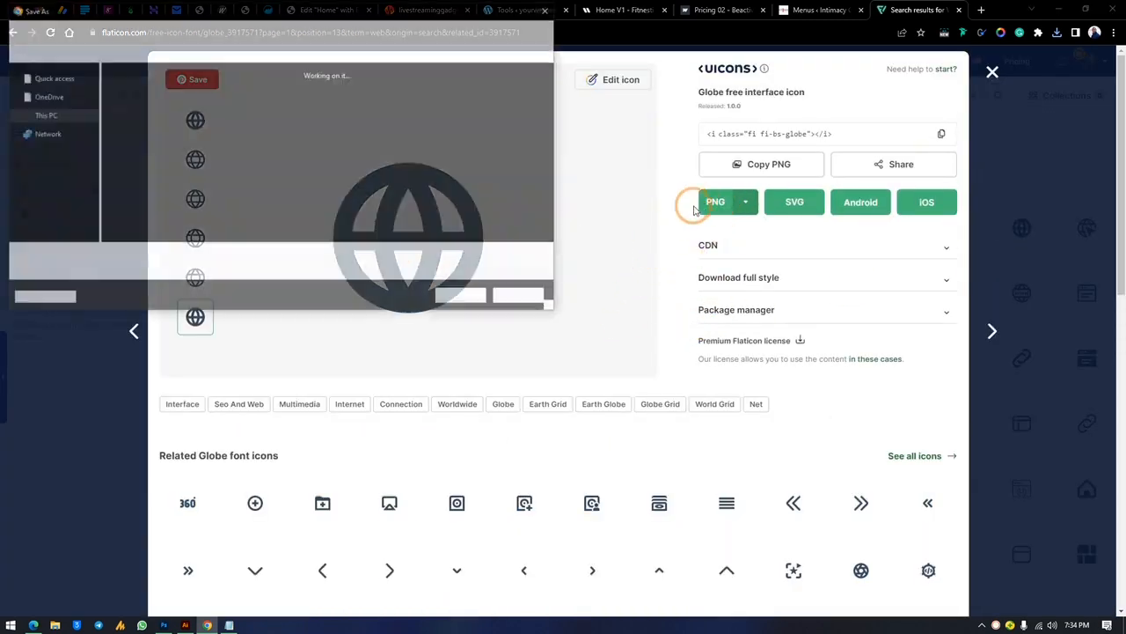
left_click(464, 298)
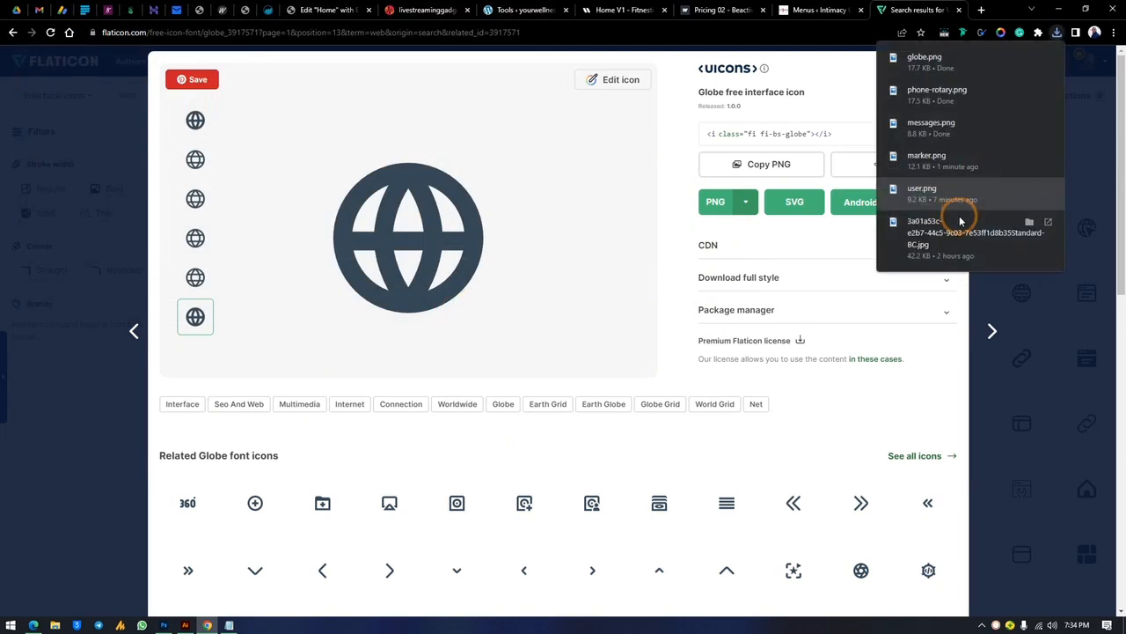
left_click(1044, 352)
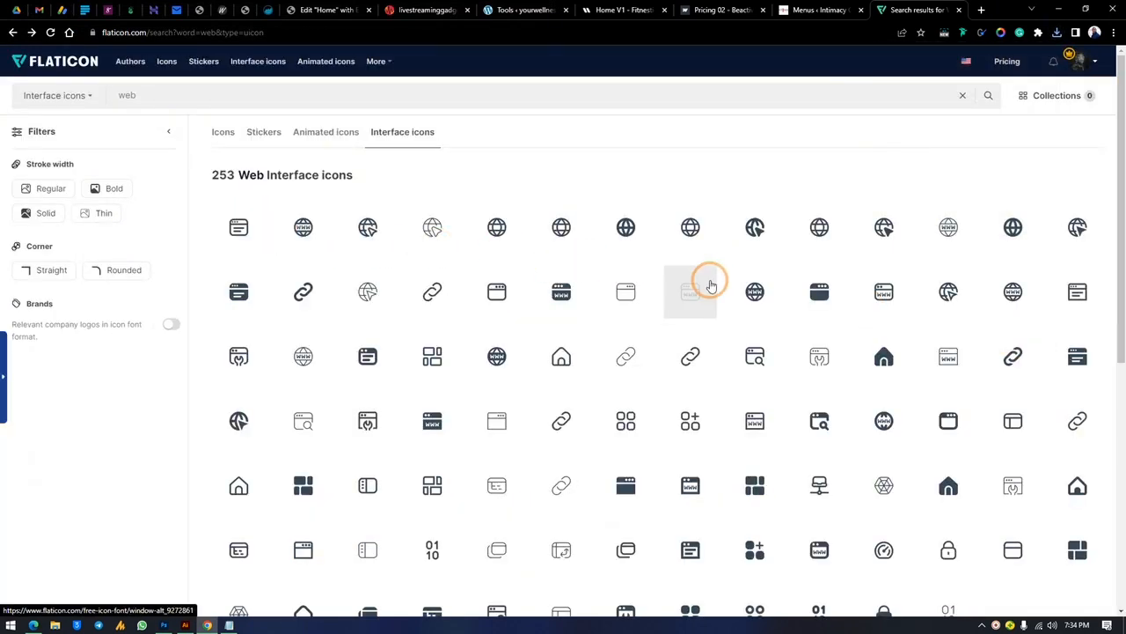
left_click(943, 231)
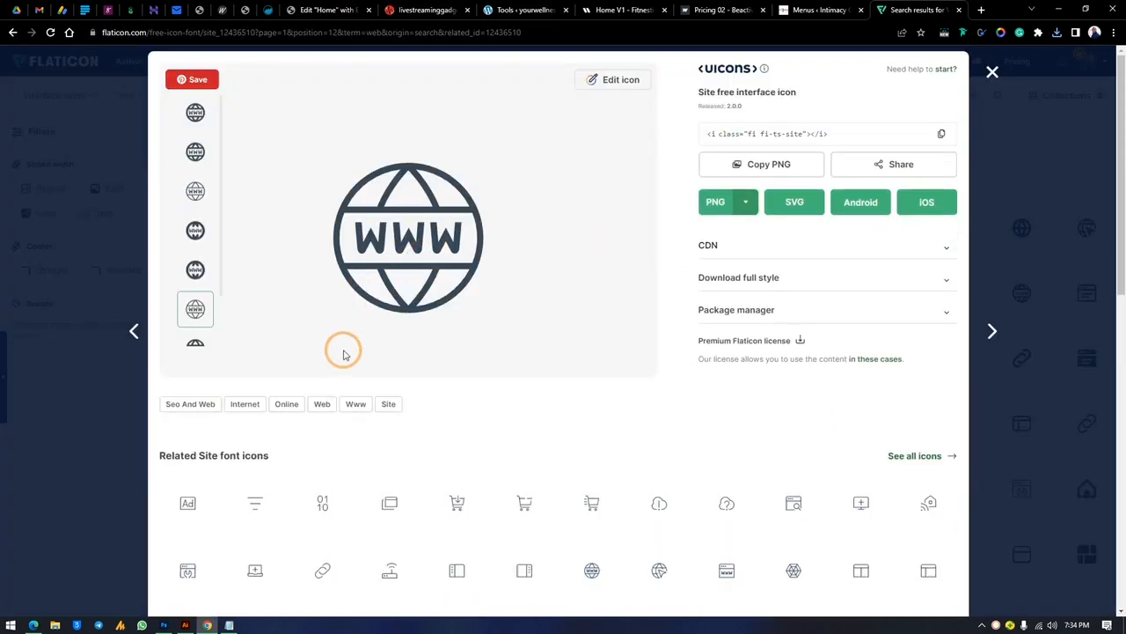
left_click(992, 72)
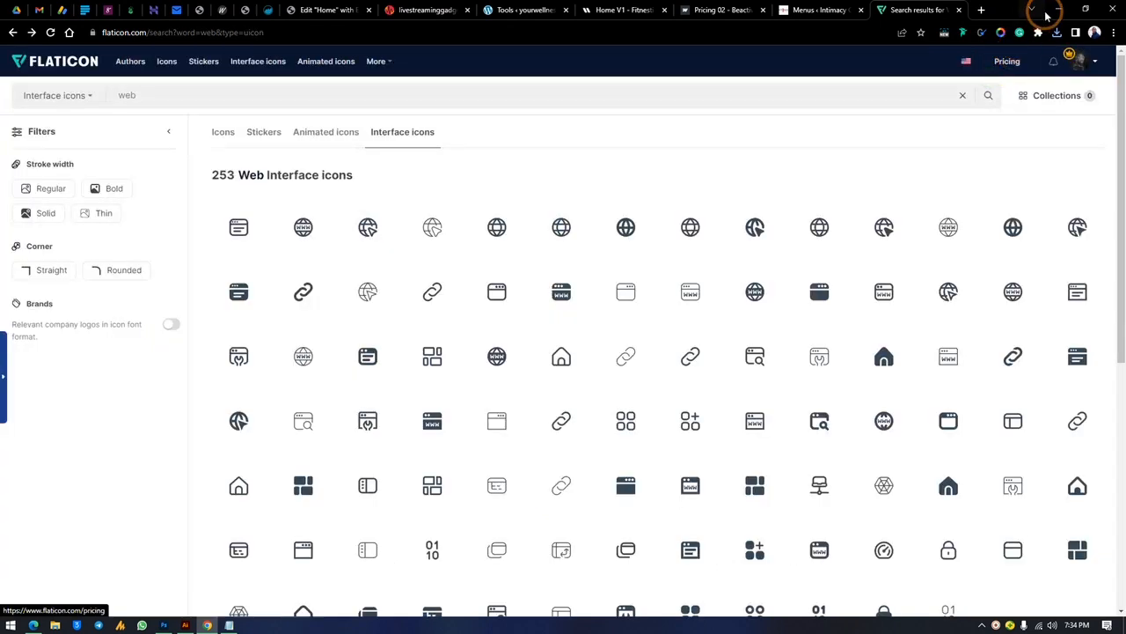
left_click(1059, 10)
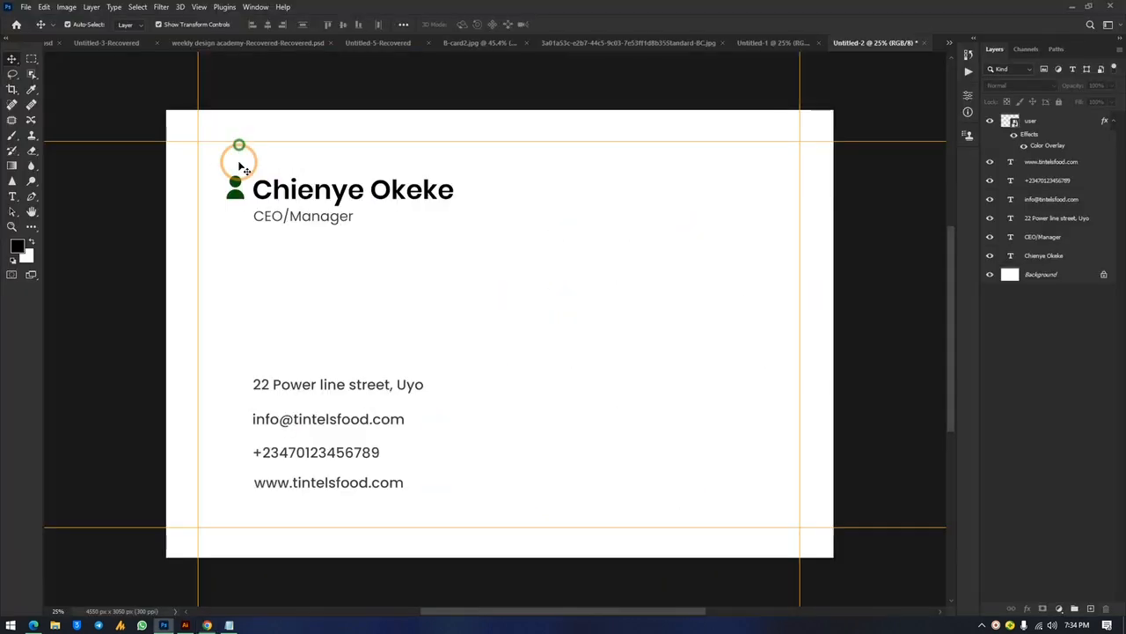
Move the Photoshop window aside and close the DATA.txt notes to uncover the card
left_click(1090, 6)
left_click_drag(507, 42, 660, 37)
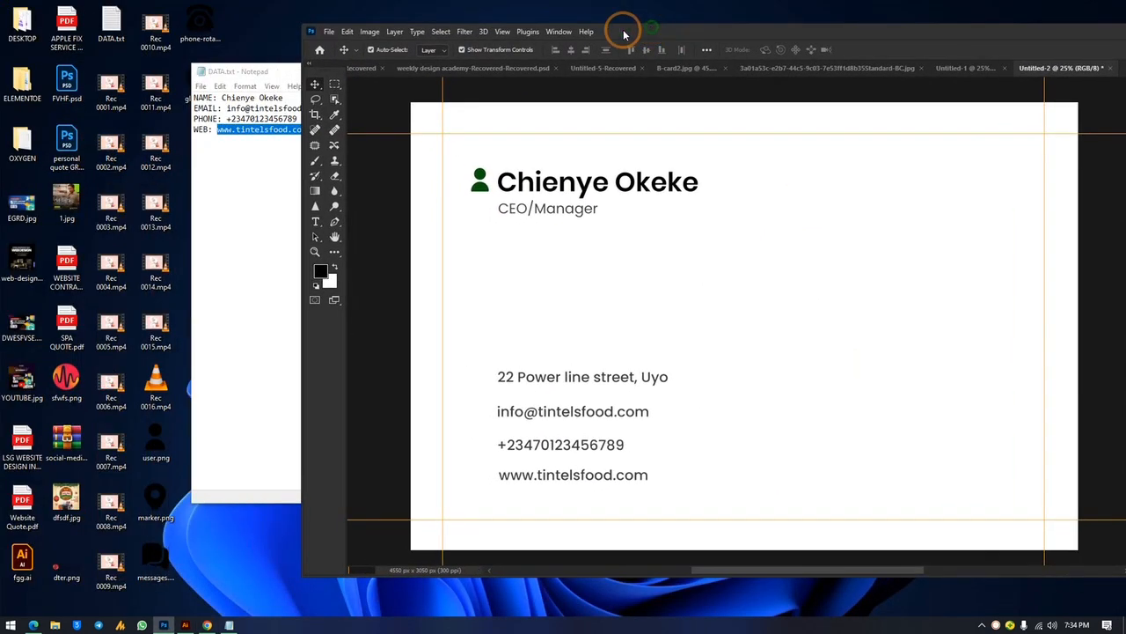
left_click(266, 234)
left_click(817, 71)
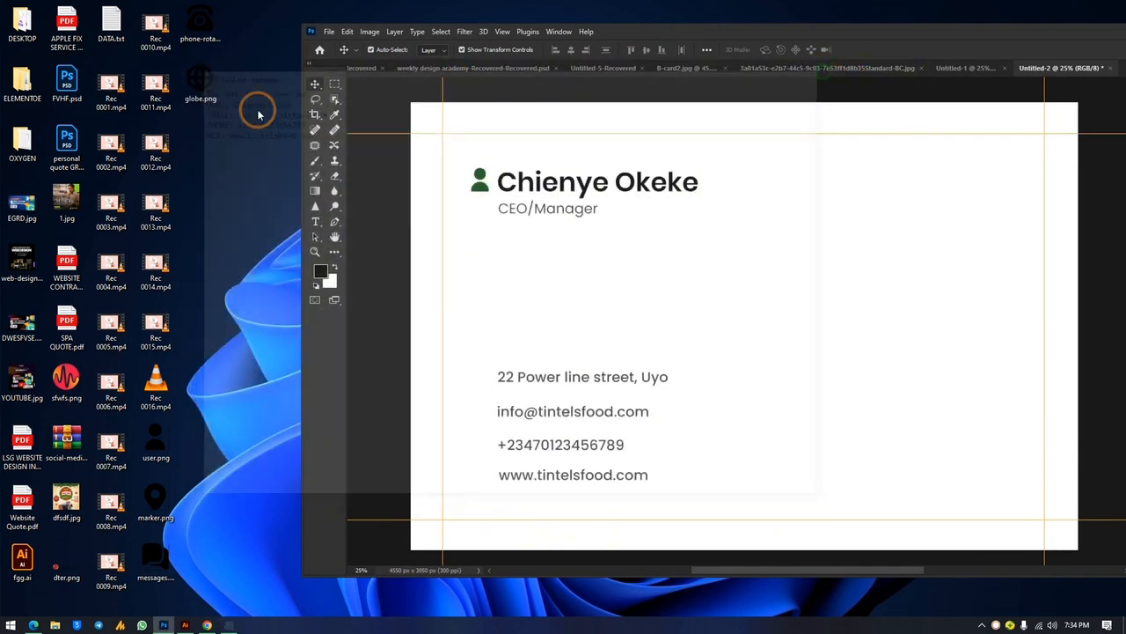
Drop the globe, marker, messages and phone-rotary icon PNGs onto the card and commit each placement
left_click_drag(197, 82, 802, 324)
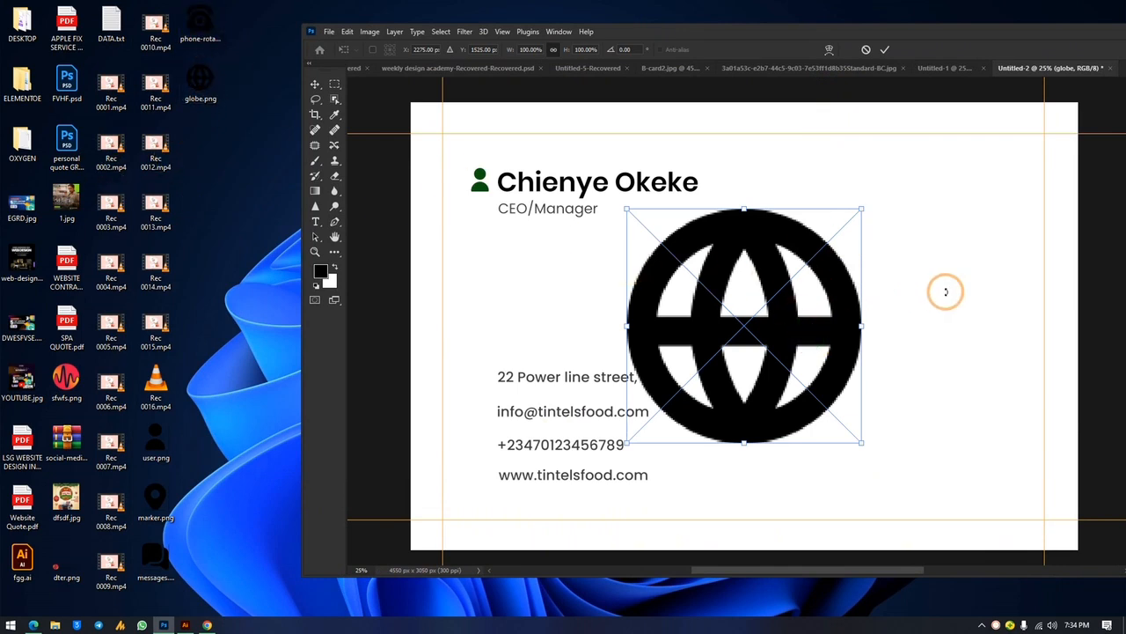
left_click(315, 86)
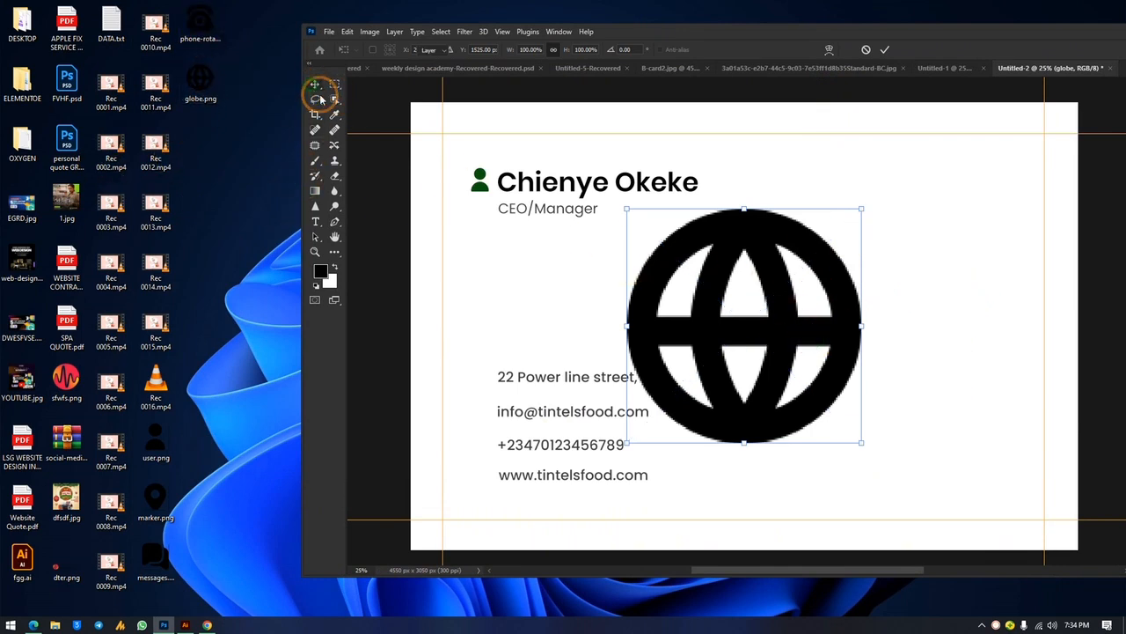
key("Delete")
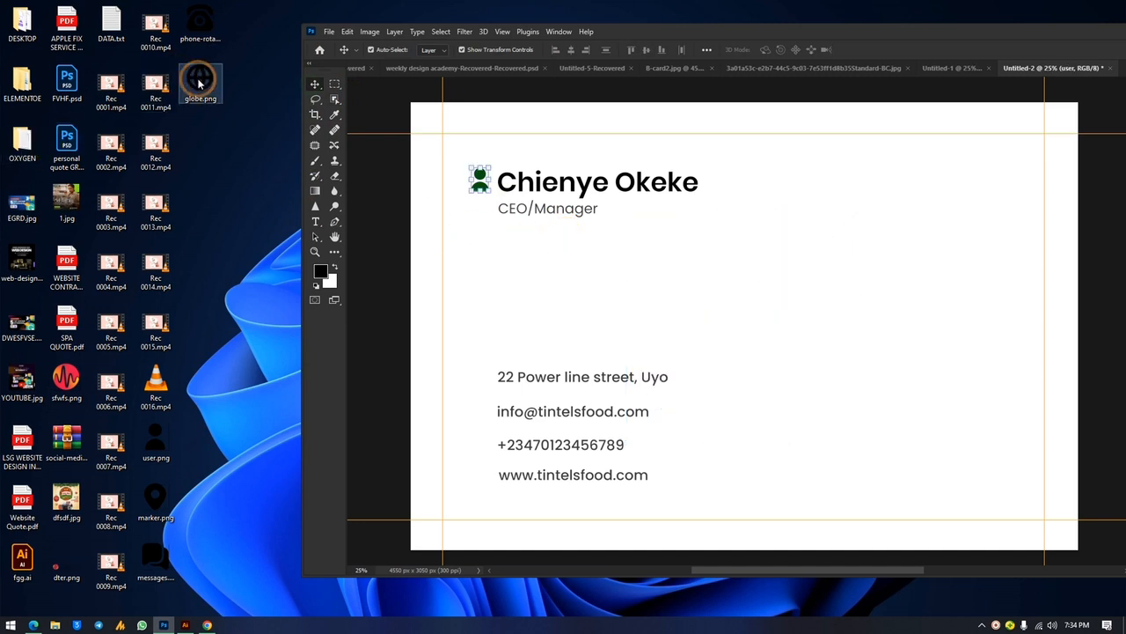
left_click(156, 558, "ctrl")
left_click(158, 503, "ctrl")
mouse_move(158, 504)
left_mouse_down()
mouse_move(795, 378)
mouse_move(839, 291)
left_mouse_up()
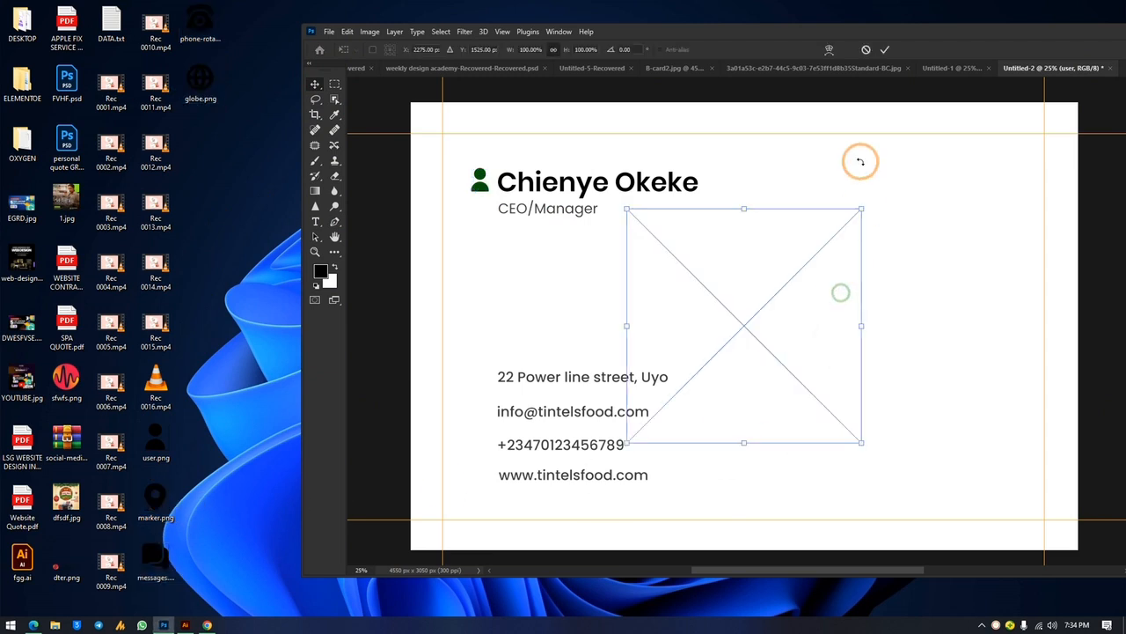
double_click(832, 31)
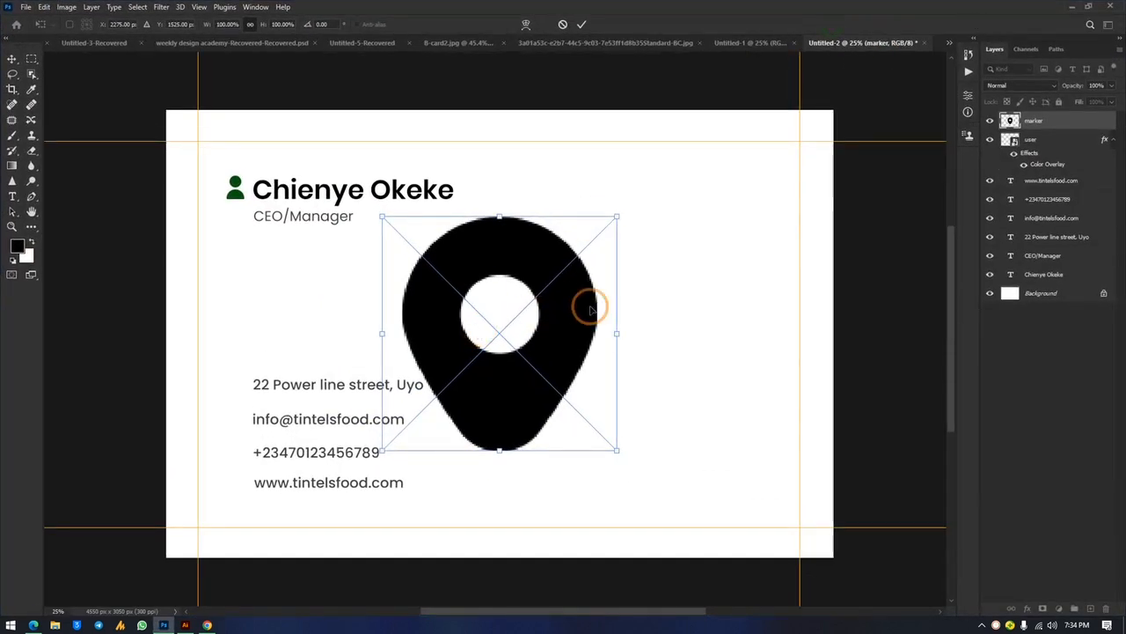
key("Return")
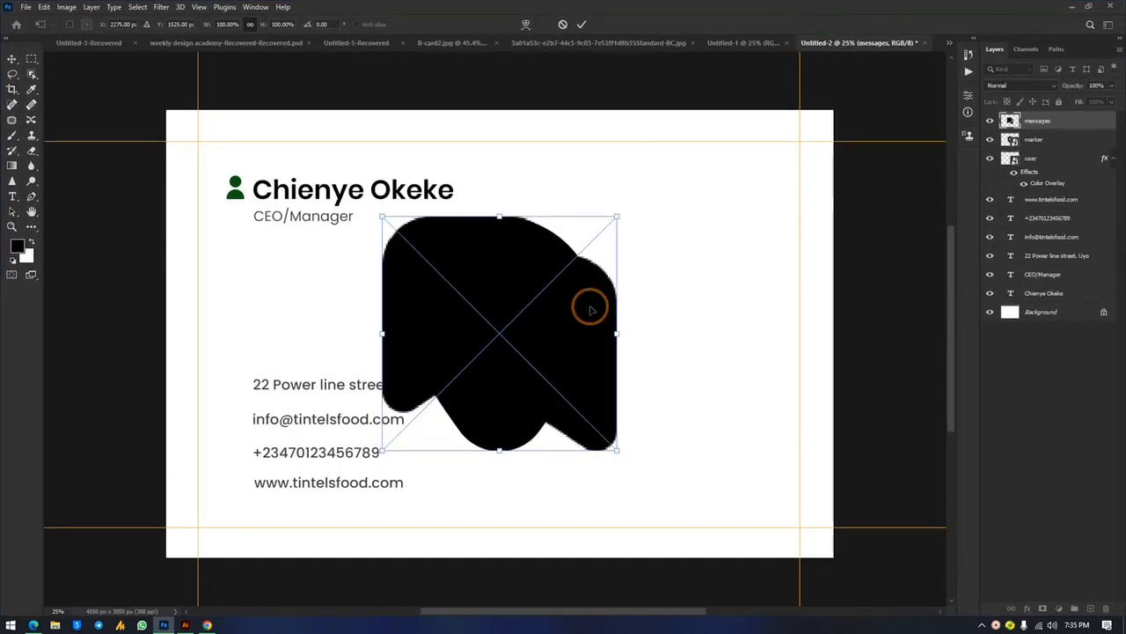
key("Return")
key("Return")
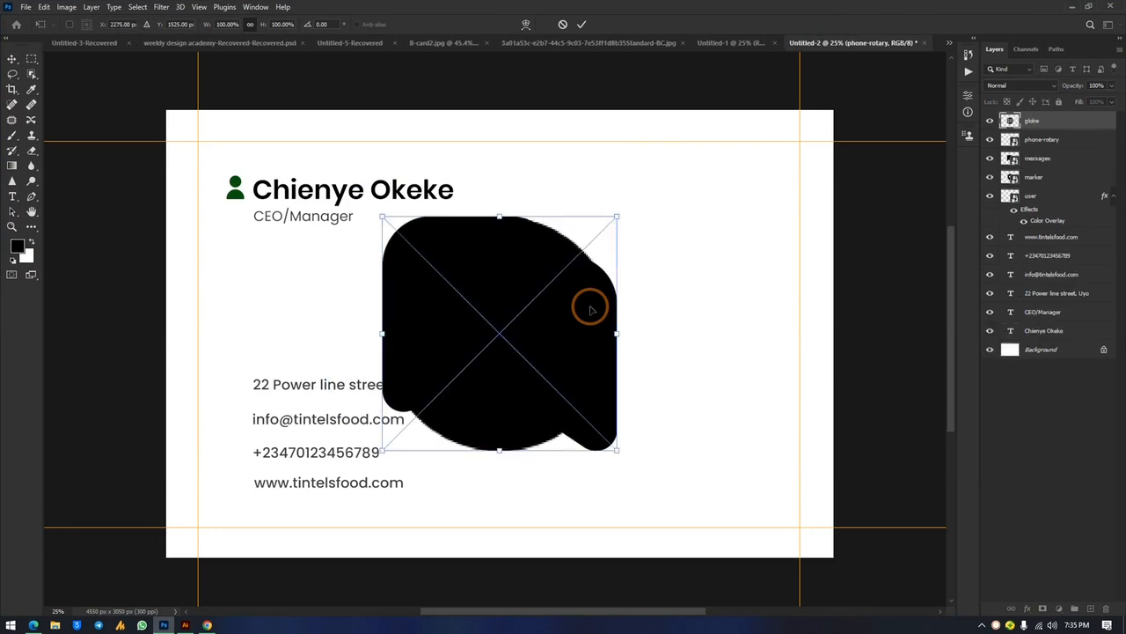
key("Return")
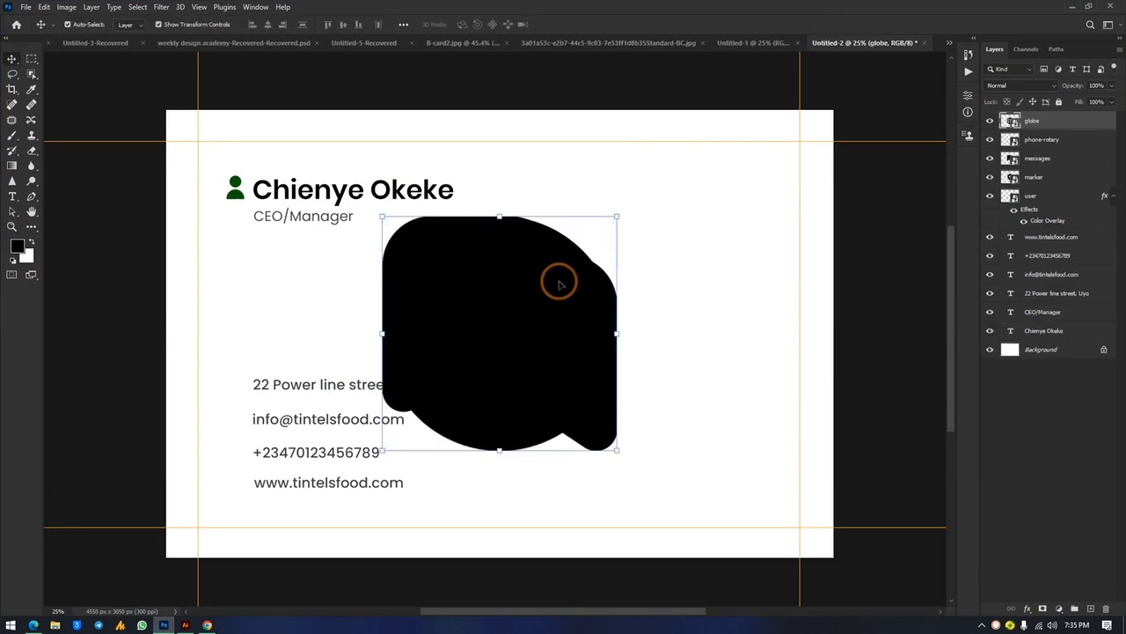
Spread out the globe and messages icons and Free Transform the icons to a small size
left_click_drag(478, 325, 704, 286)
left_click_drag(513, 307, 304, 305)
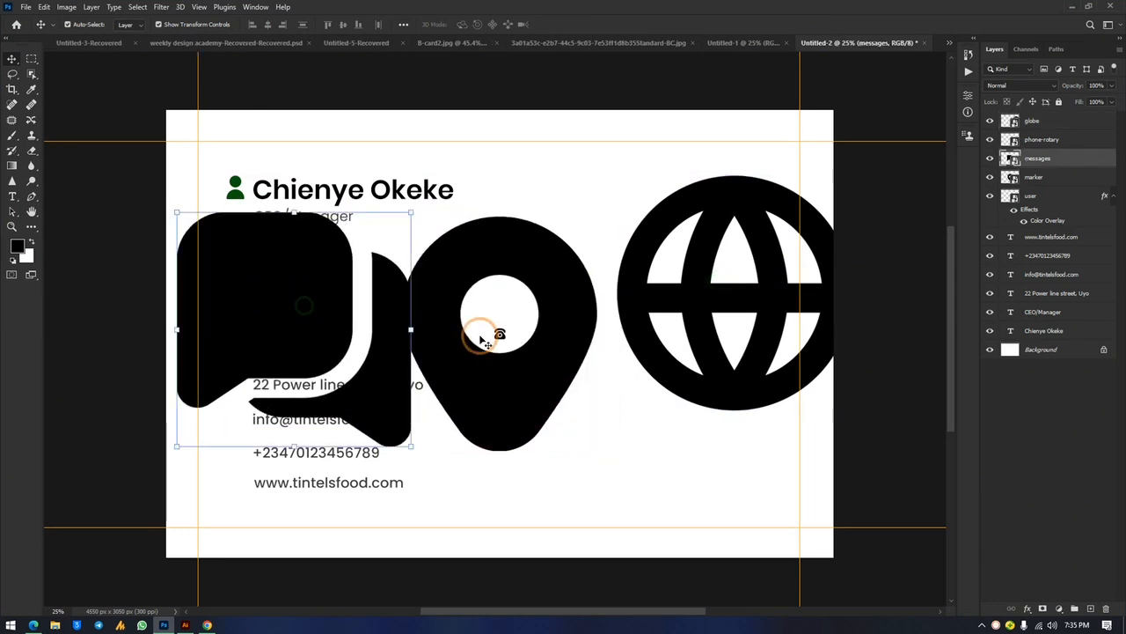
left_click(500, 337)
key("ctrl+t")
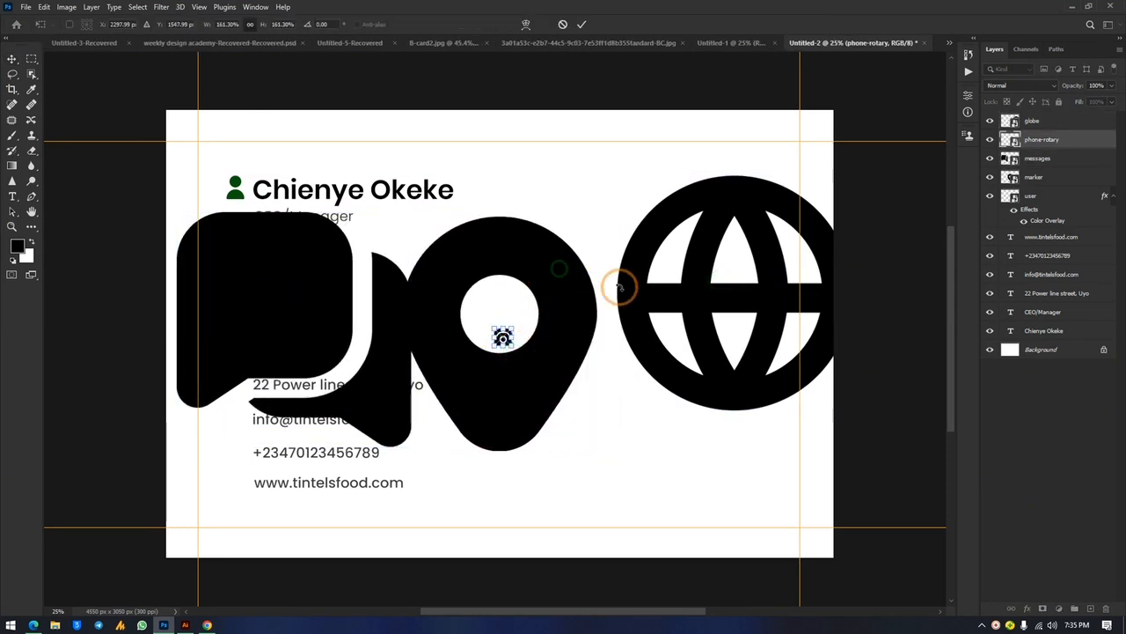
left_click(727, 231)
left_click(538, 253, "shift")
left_click(317, 262, "shift")
mouse_move(514, 175)
left_mouse_down()
mouse_move(511, 436)
mouse_move(512, 393)
left_mouse_up()
left_click(650, 360)
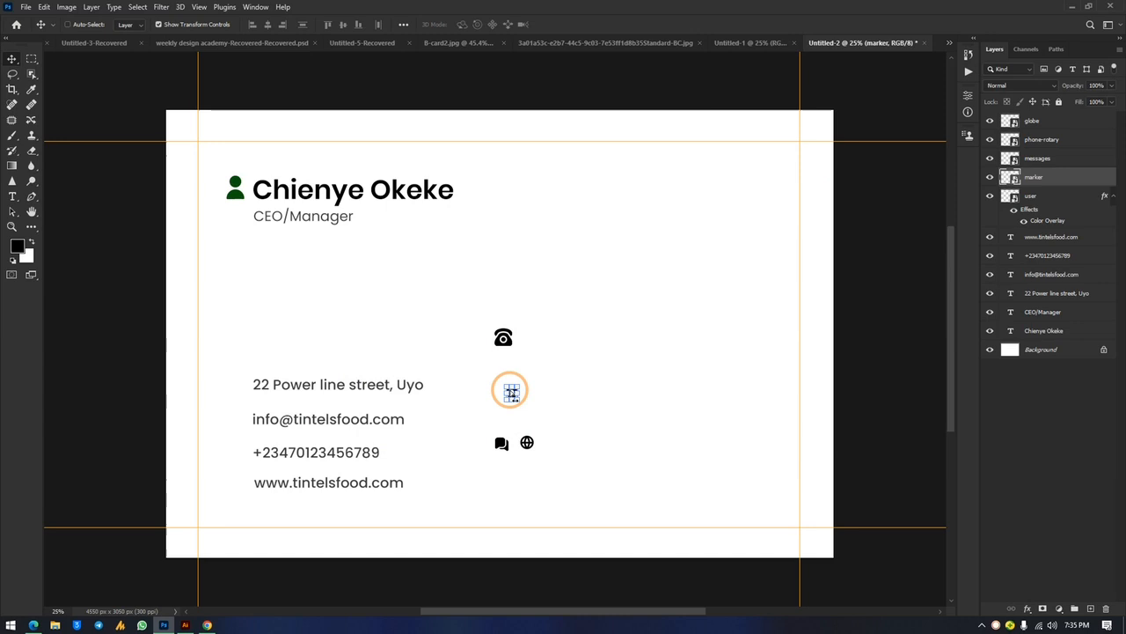
Move the rotary phone icon beside the phone number and select it with the person icon for aligning
key("ctrl+plus")
scroll(509, 391, "up", 3)
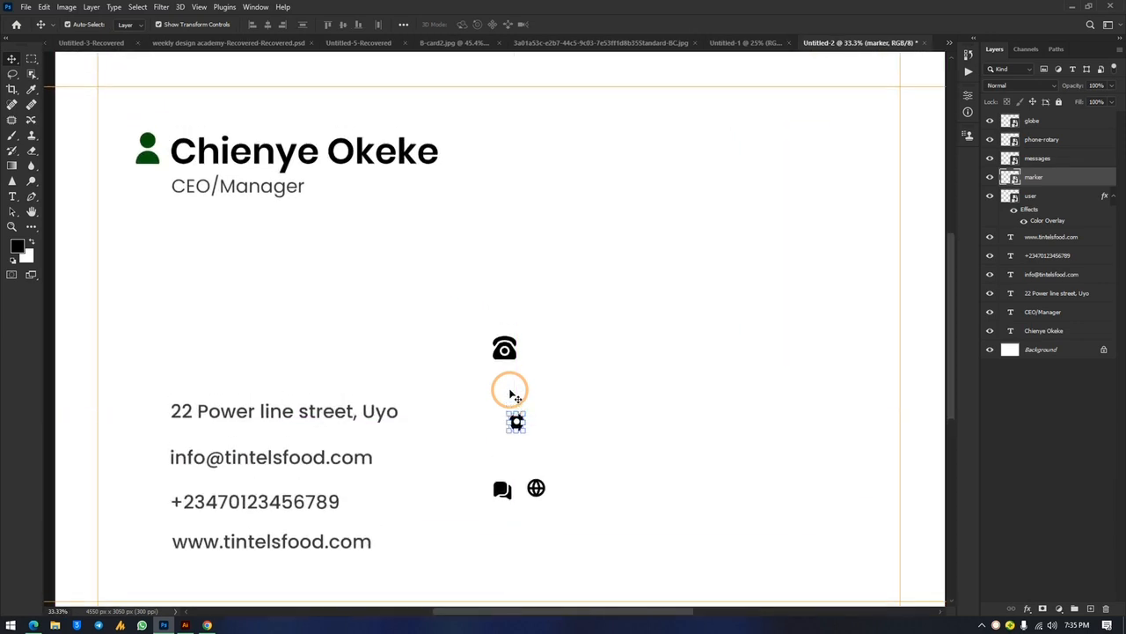
scroll(483, 396, "left", 5)
scroll(466, 326, "down", 4)
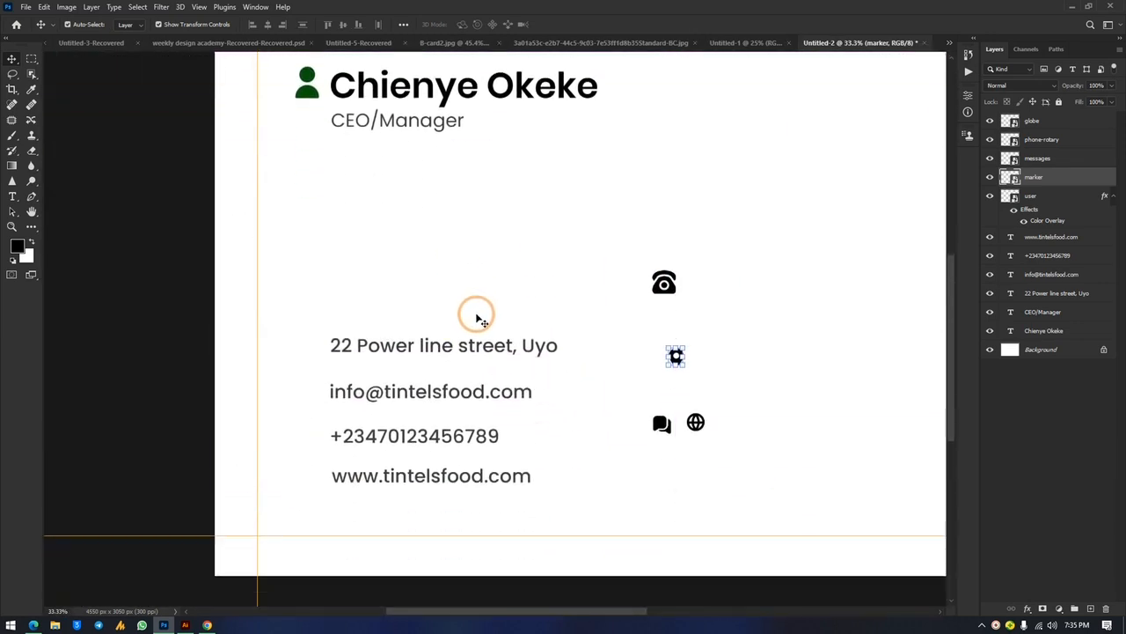
left_click(722, 289)
left_click_drag(671, 283, 314, 444)
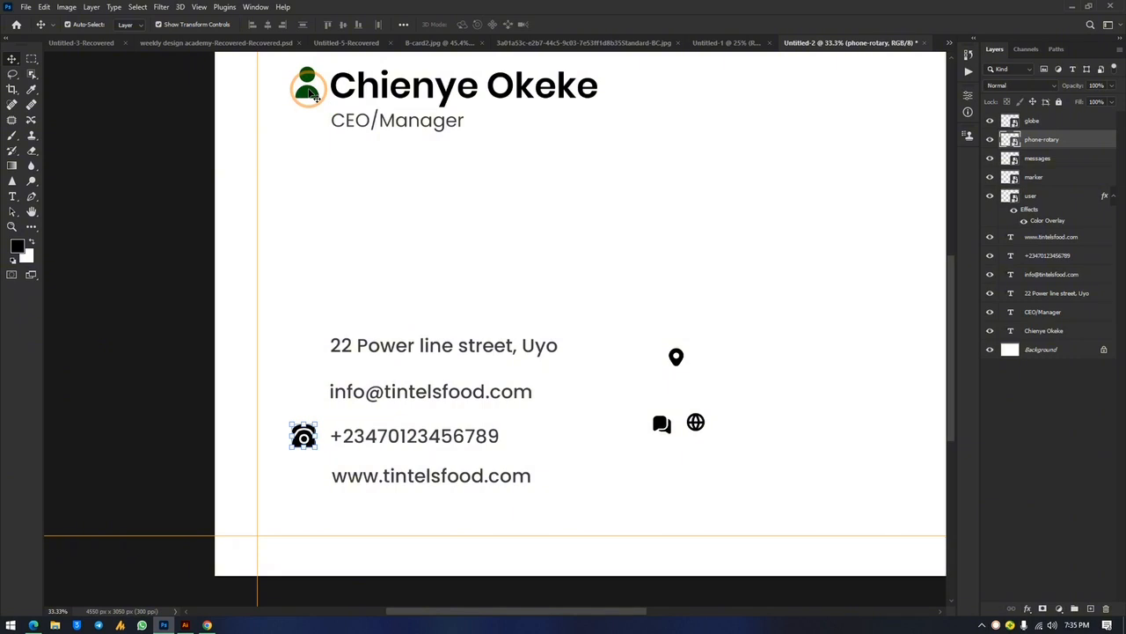
left_click(307, 88, "shift")
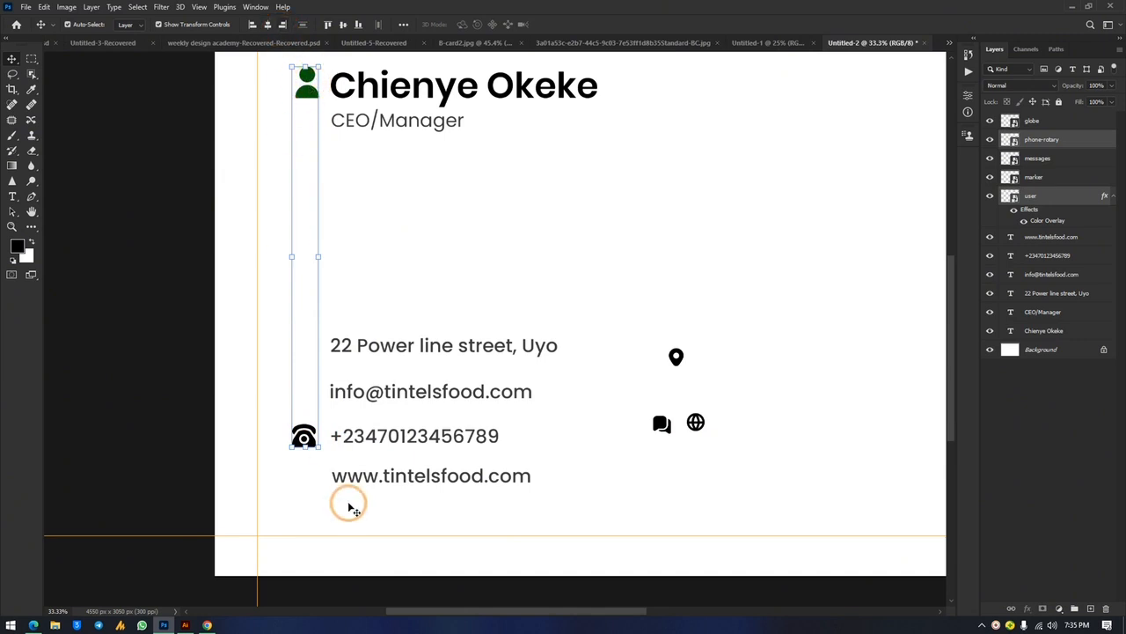
left_click(812, 312)
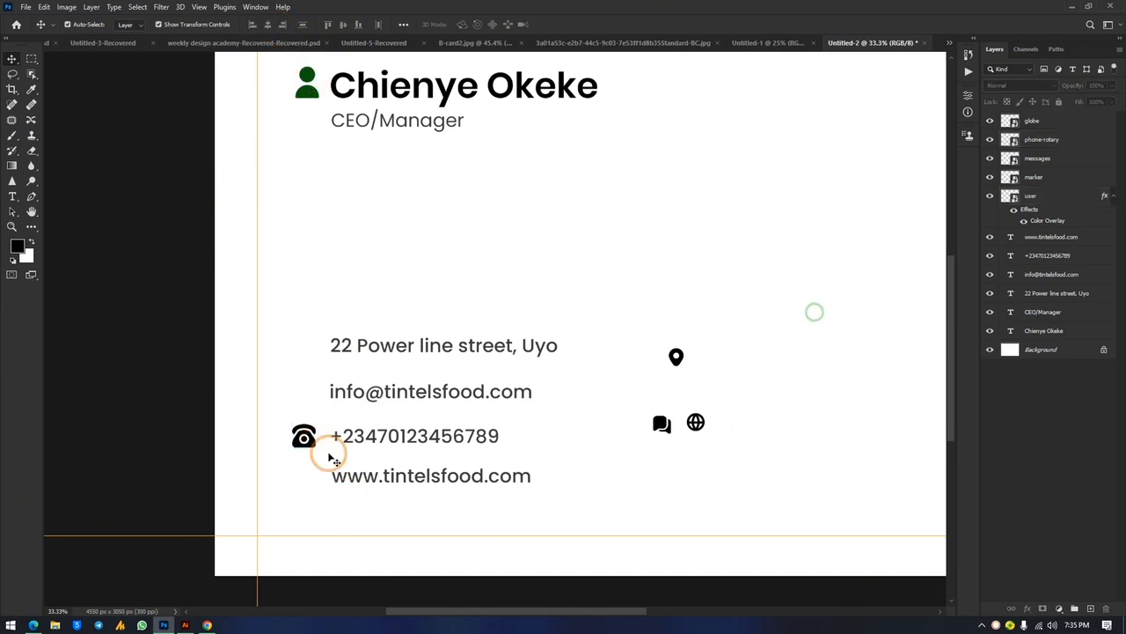
left_click(304, 437)
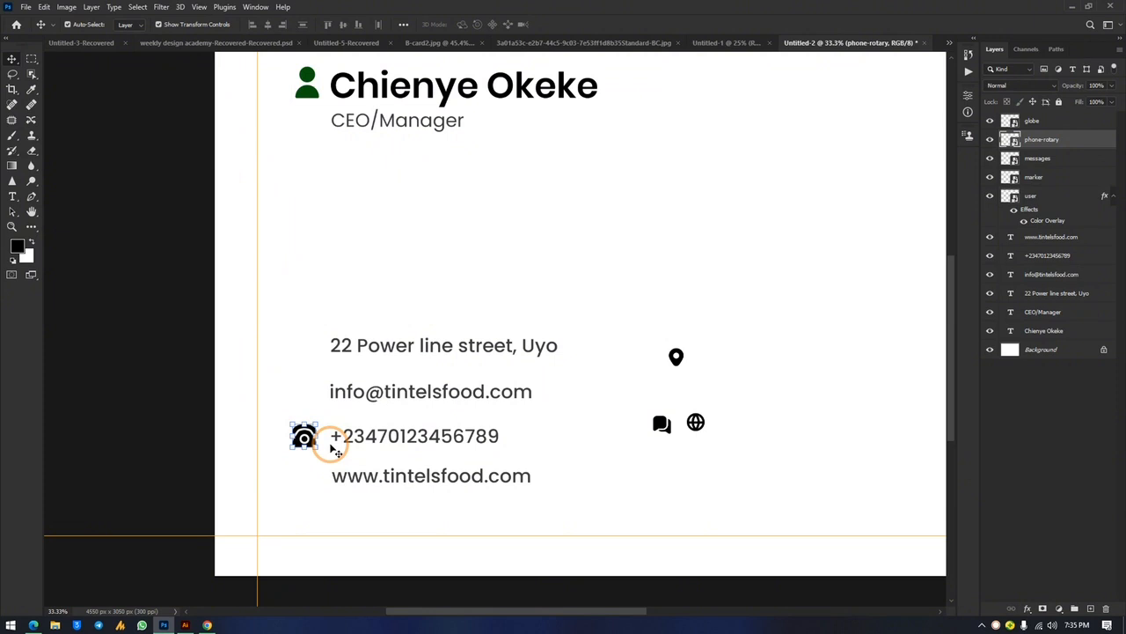
left_click(304, 86, "shift")
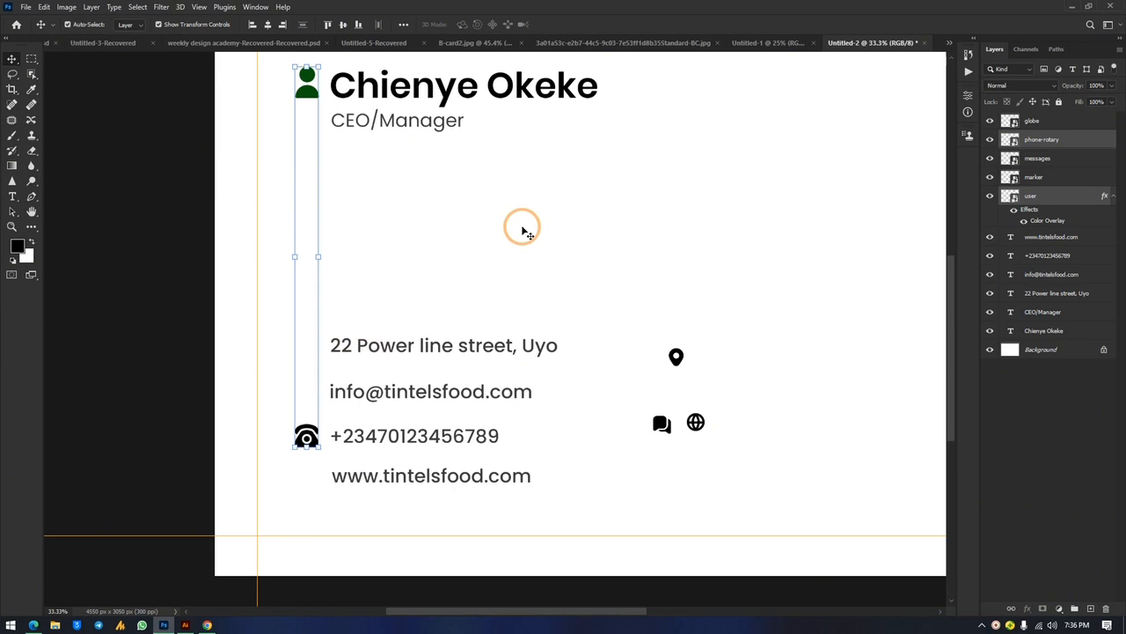
Scale up the location pin, chat and globe icons together
left_click(747, 355)
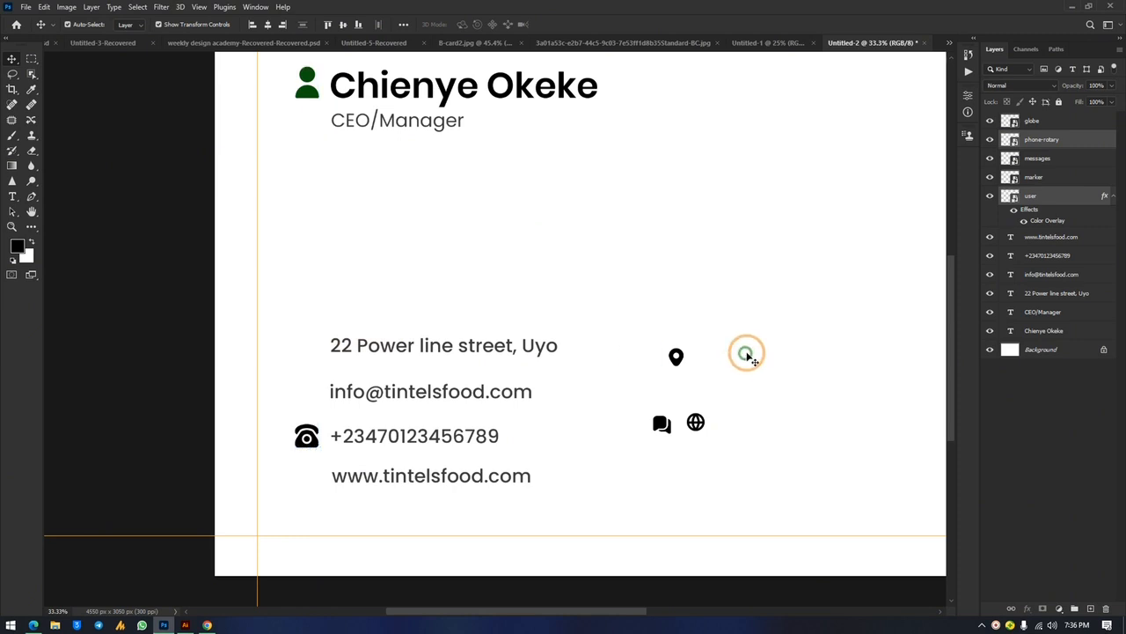
left_click(676, 361)
left_click_drag(643, 322, 744, 458)
left_click_drag(679, 432, 685, 450)
key("Return")
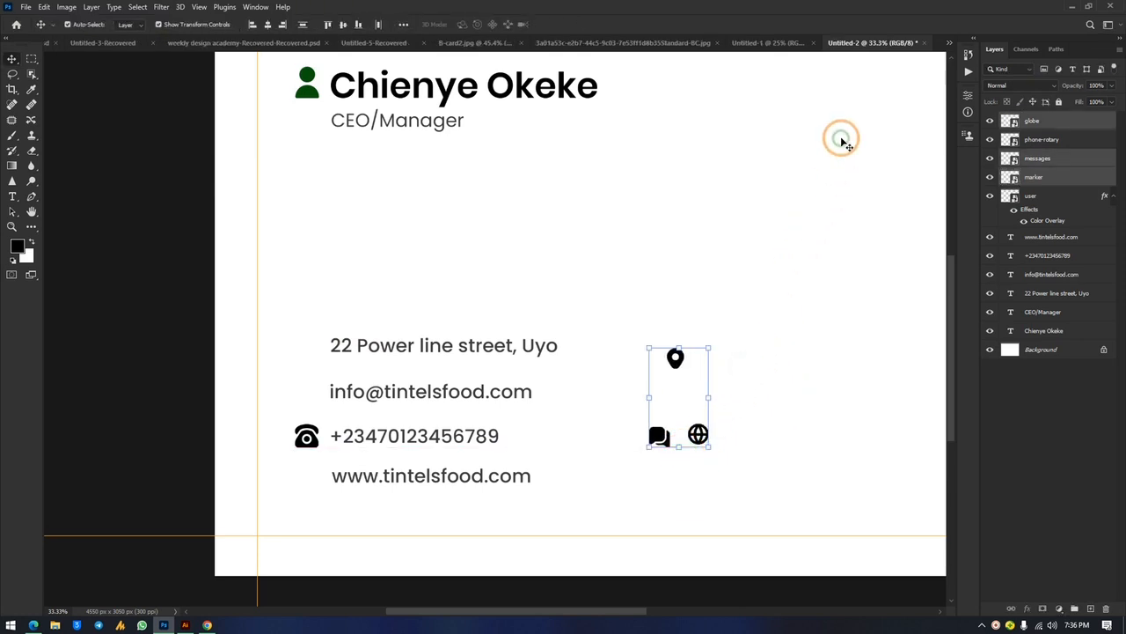
Resize the phone icon to match the other icons
left_click(842, 141)
left_click(307, 440)
left_click_drag(306, 440, 308, 443)
key("Return")
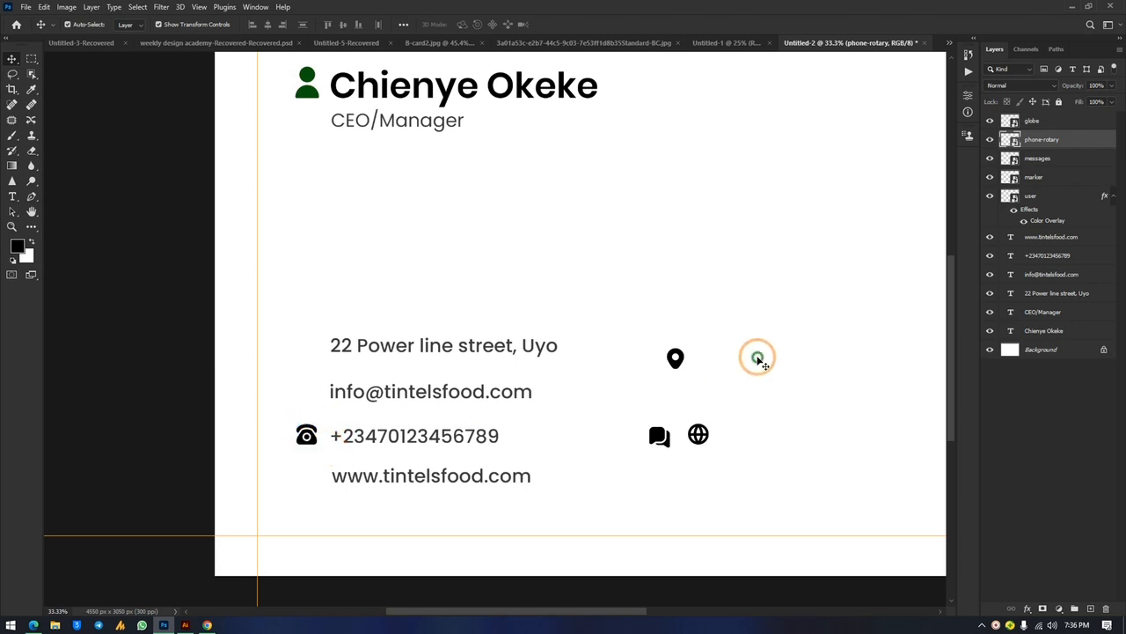
left_click(761, 361)
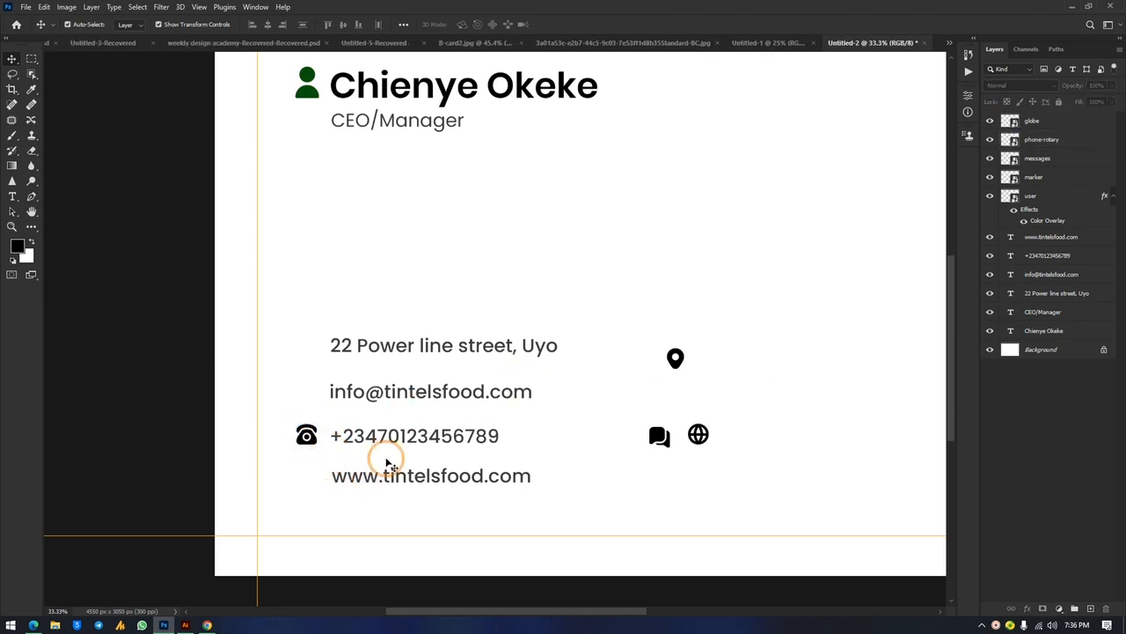
left_click(310, 440)
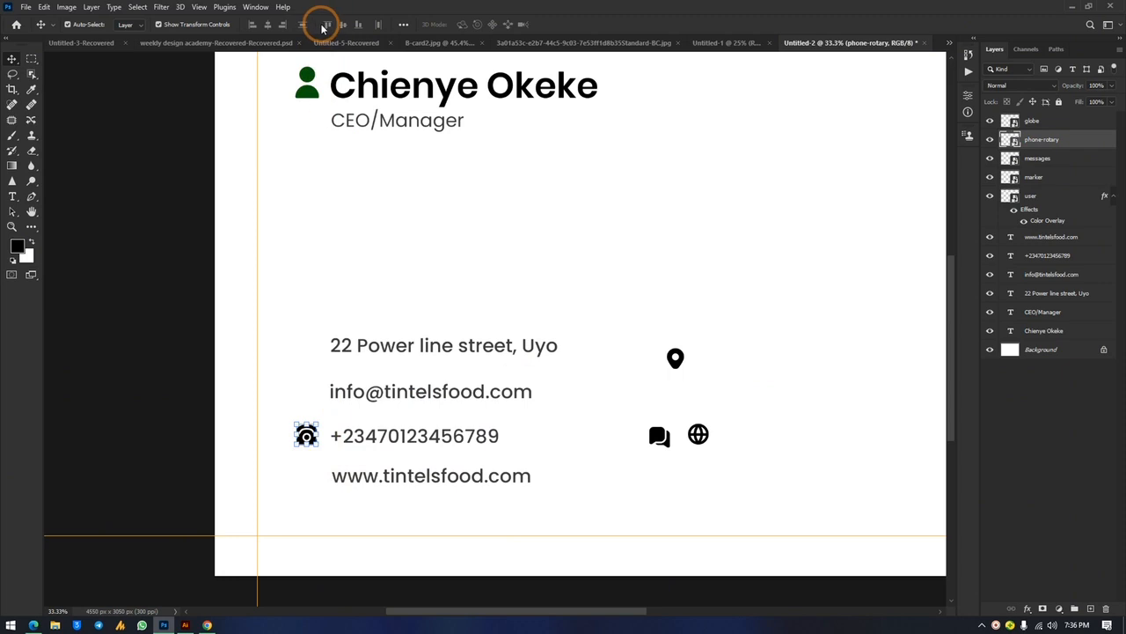
Place the pin, chat and globe icons beside the address, email and website lines
mouse_move(677, 364)
left_mouse_down()
mouse_move(393, 434)
mouse_move(323, 389)
mouse_move(304, 347)
left_mouse_up()
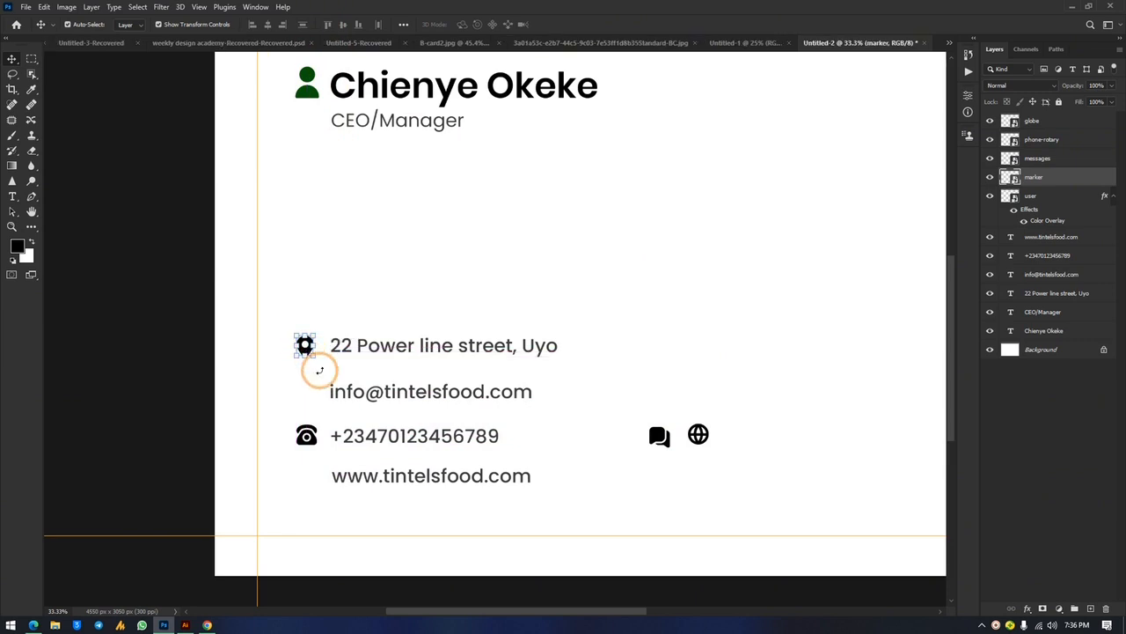
key("Right")
key("Right")
key("Right")
key("Right")
key("Right")
key("Right")
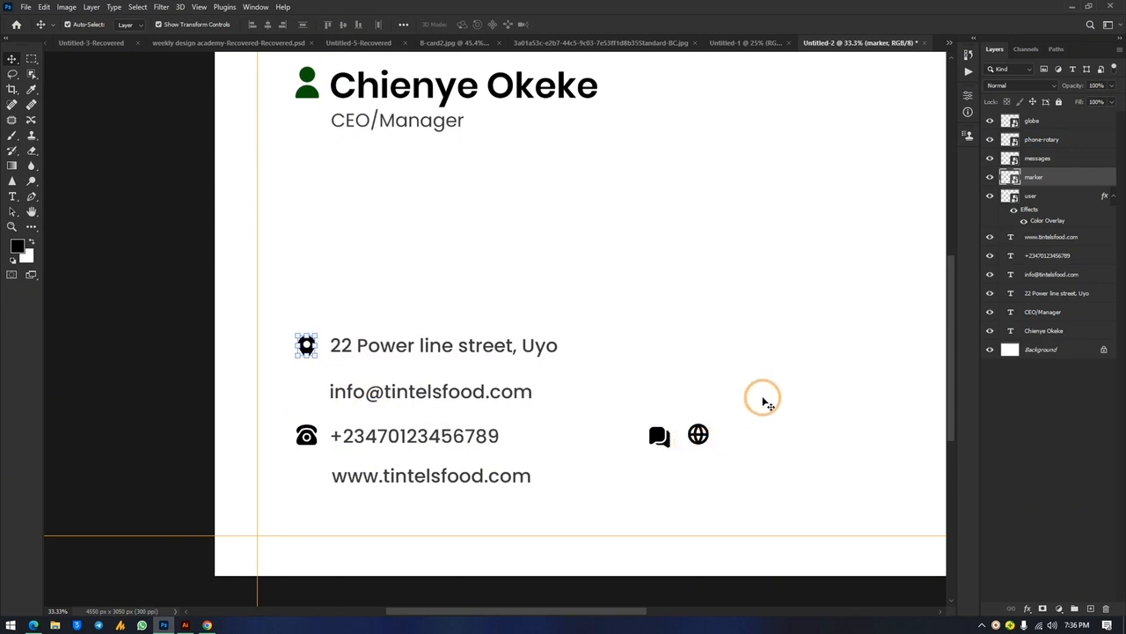
left_click_drag(665, 444, 303, 394)
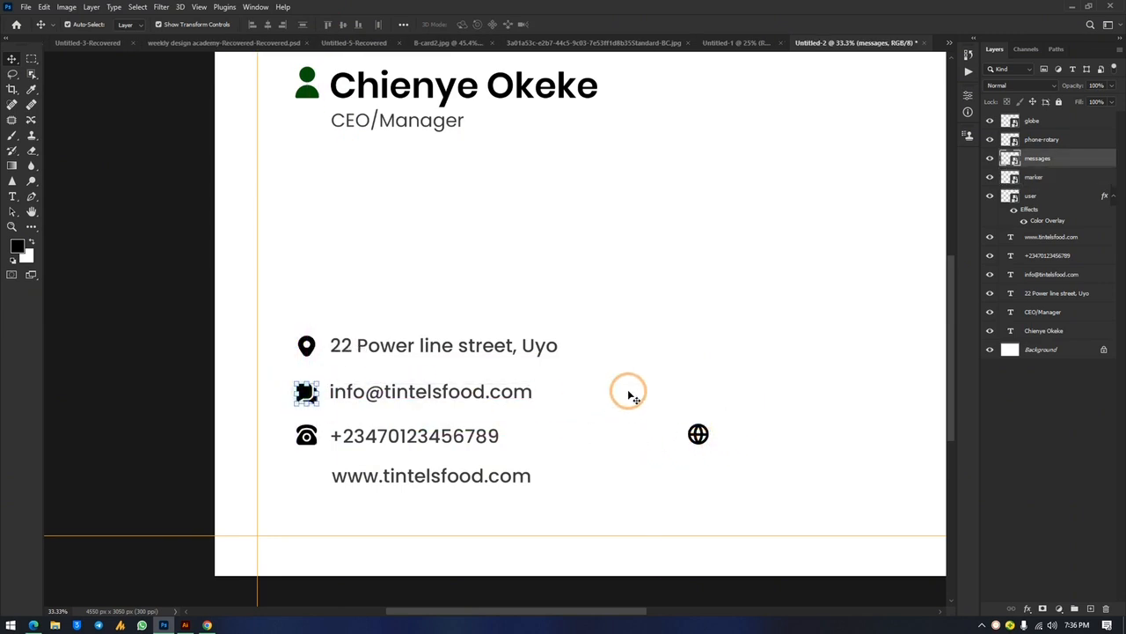
left_click(704, 335)
left_click_drag(699, 434, 320, 480)
left_click(774, 391)
left_click_drag(698, 434, 309, 475)
key("Left")
key("Left")
key("Left")
key("Left")
key("Left")
key("Left")
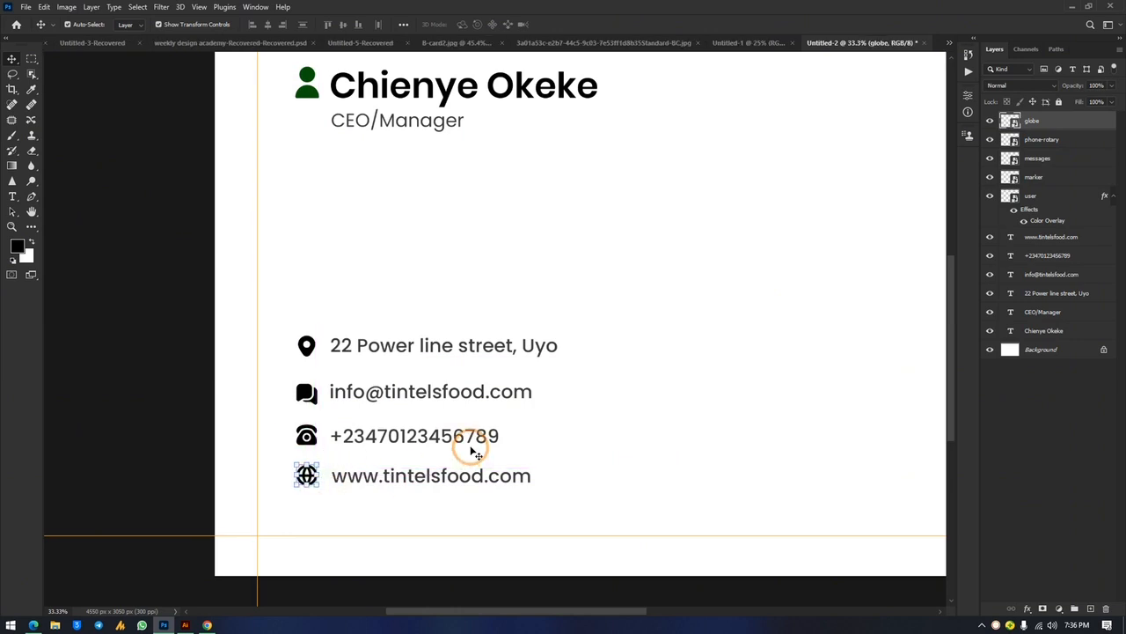
left_click(717, 361)
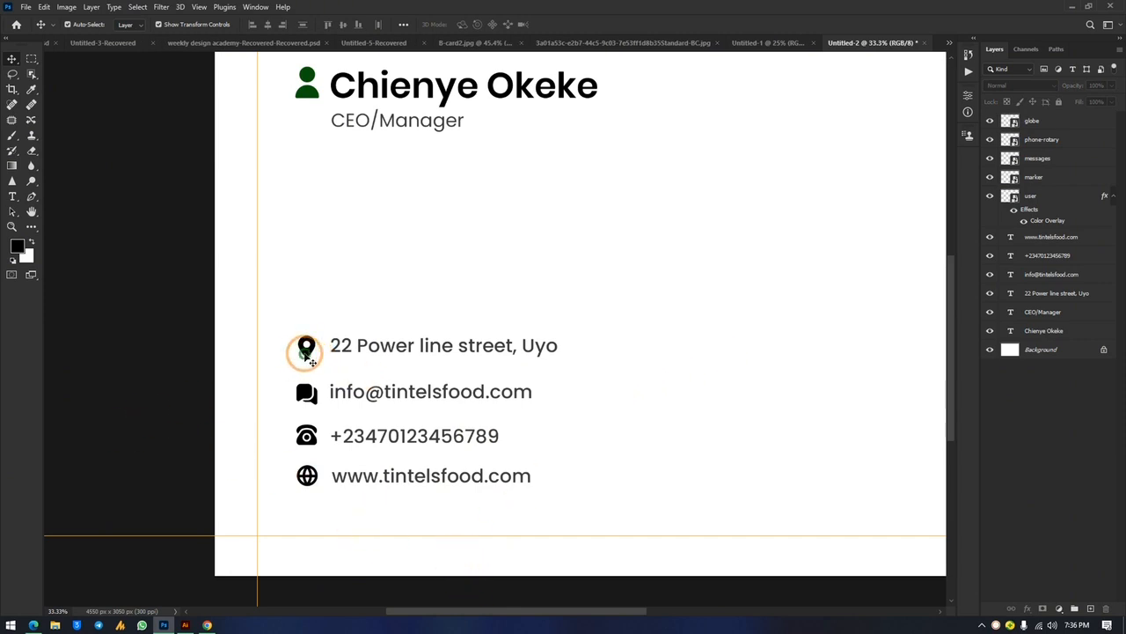
left_click(306, 352)
Give the location pin icon a bright red Color Overlay
double_click(1090, 183)
left_click(368, 268)
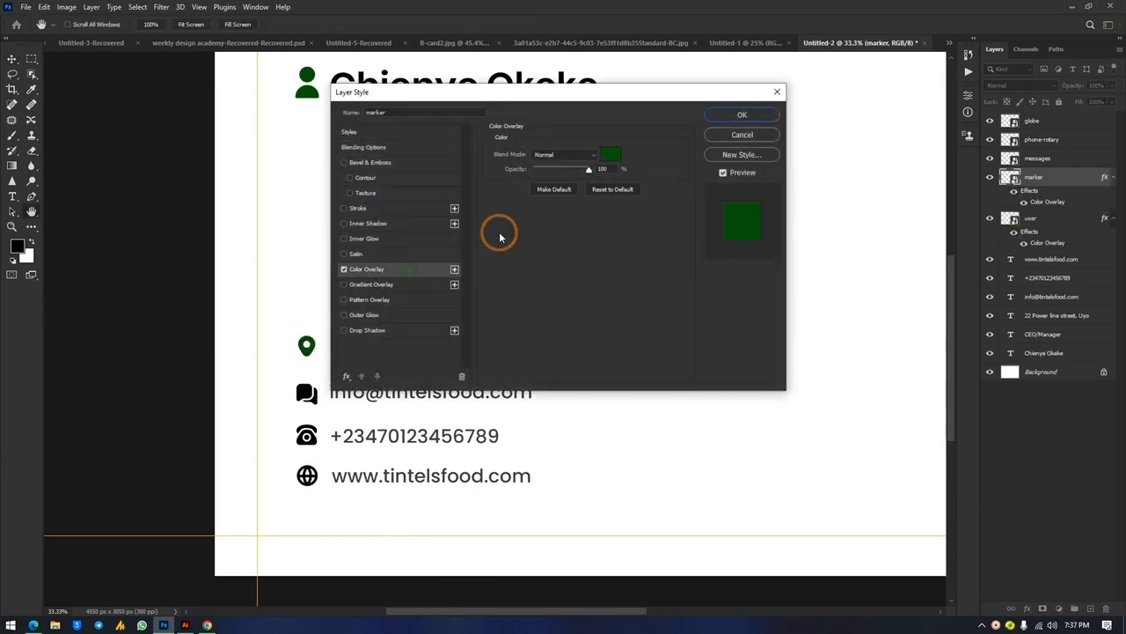
left_click(619, 153)
mouse_move(572, 266)
left_mouse_down()
mouse_move(571, 302)
mouse_move(548, 196)
mouse_move(564, 160)
mouse_move(561, 182)
left_mouse_up()
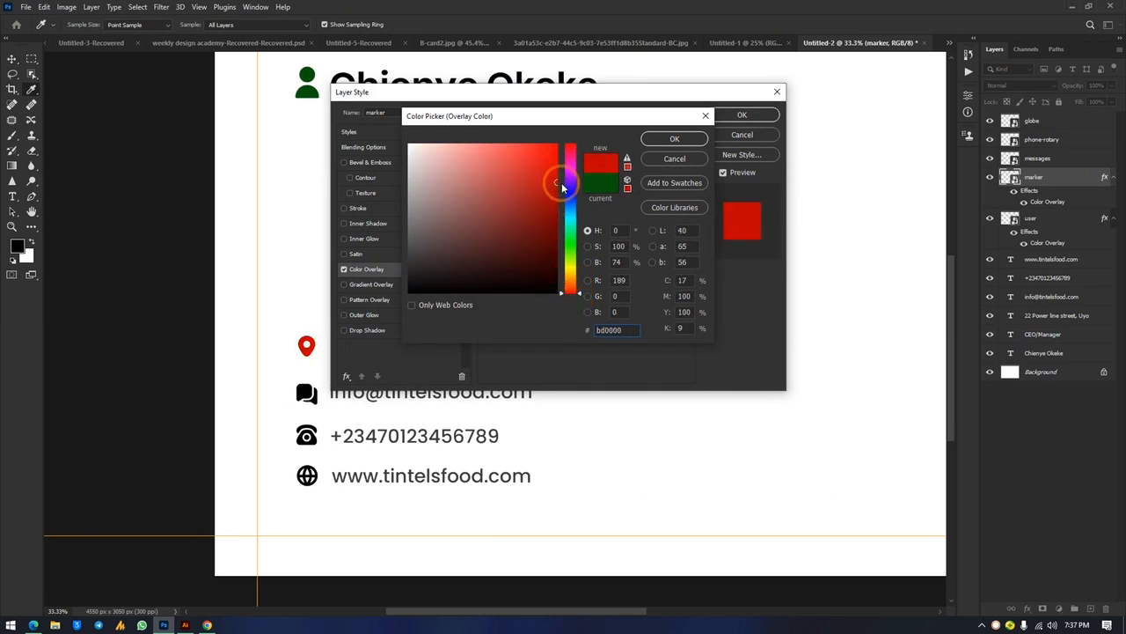
left_click(674, 141)
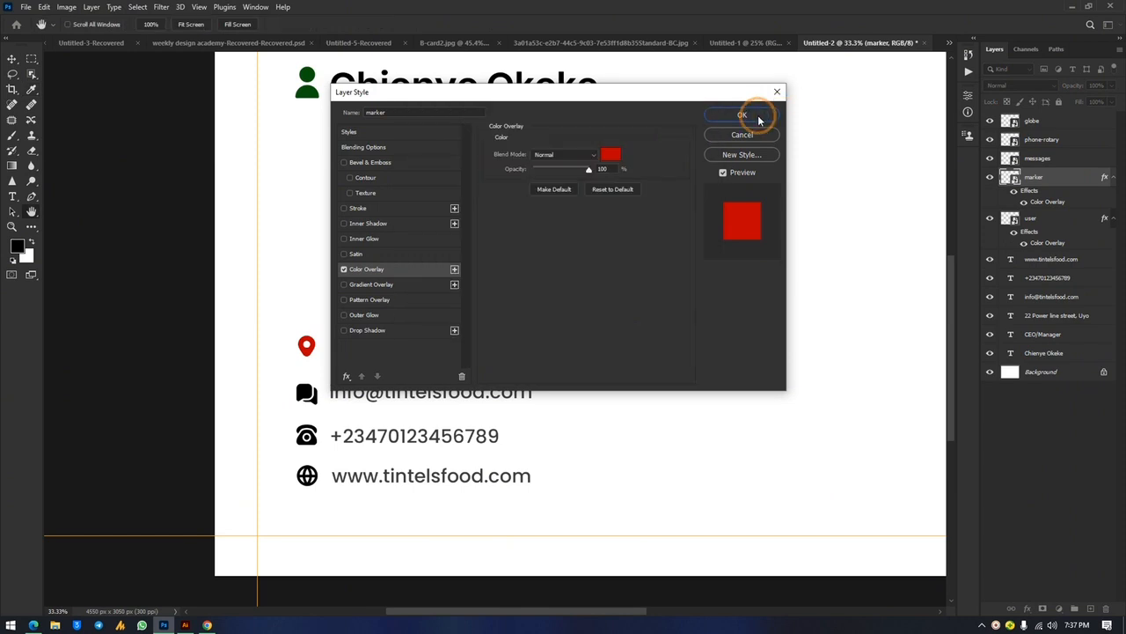
left_click(742, 115)
Give the chat icon a purple #6300a2 Color Overlay
left_click(507, 429)
left_click(300, 390)
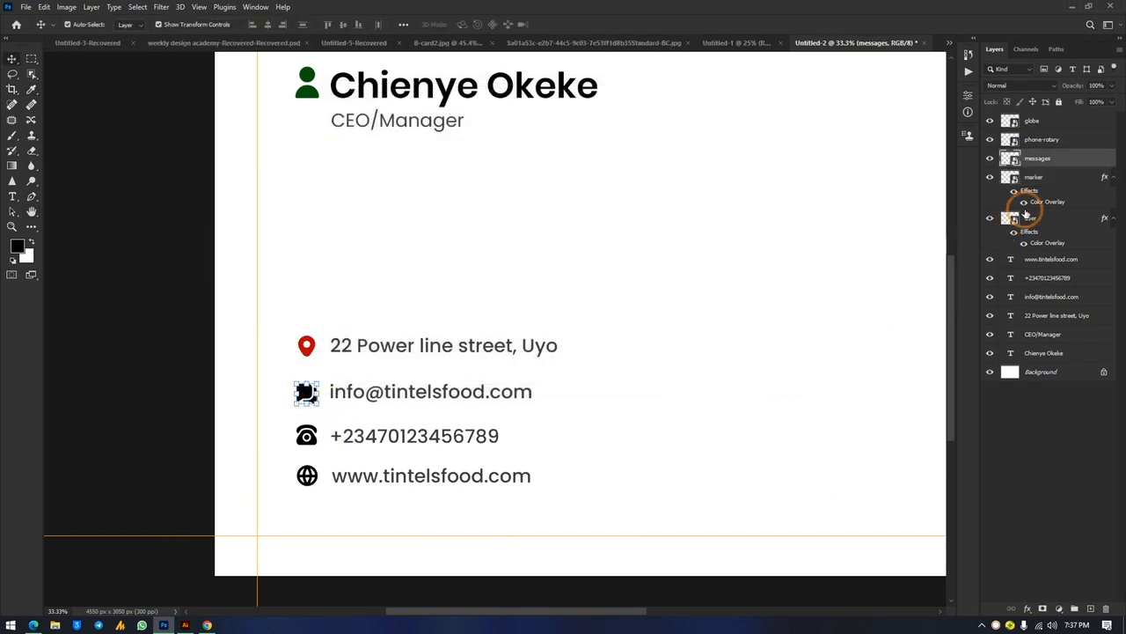
double_click(1095, 160)
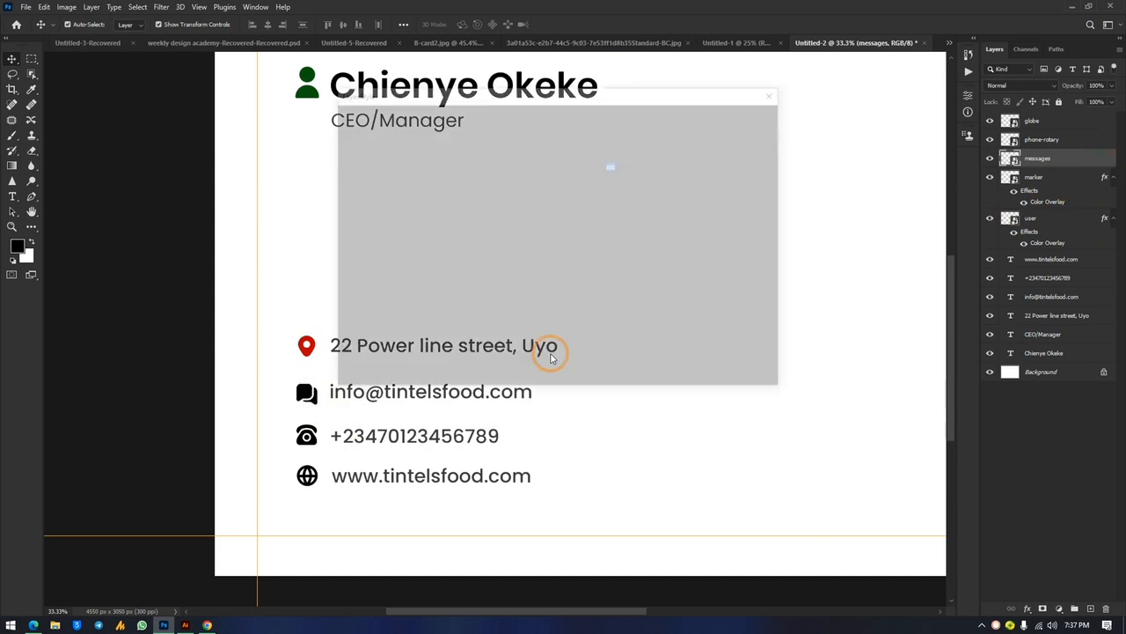
left_click(394, 273)
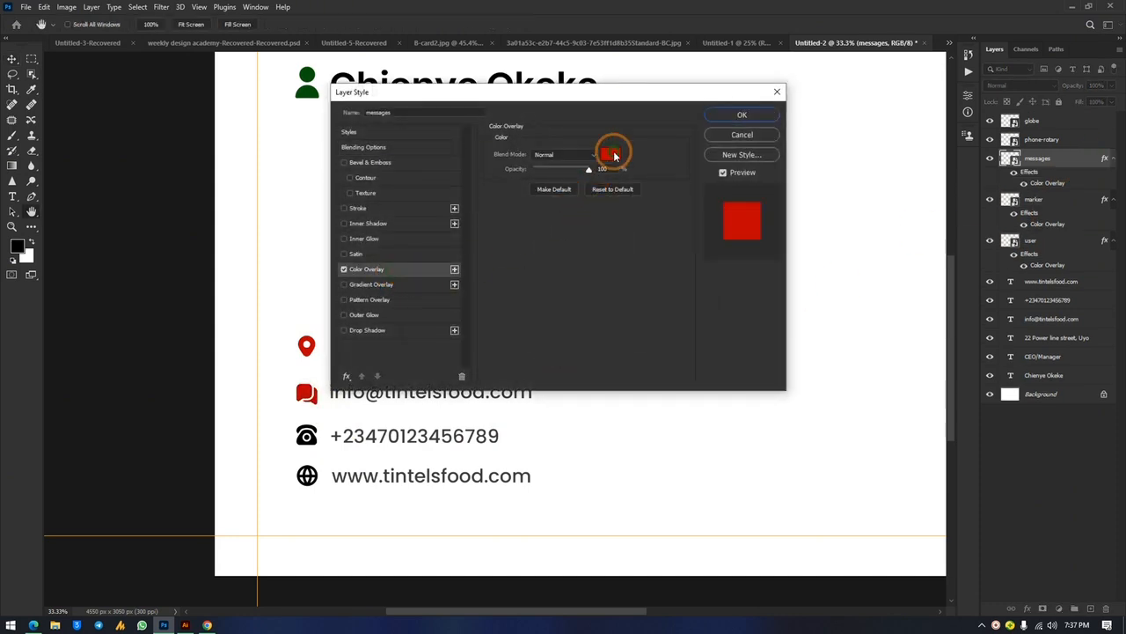
left_click(612, 155)
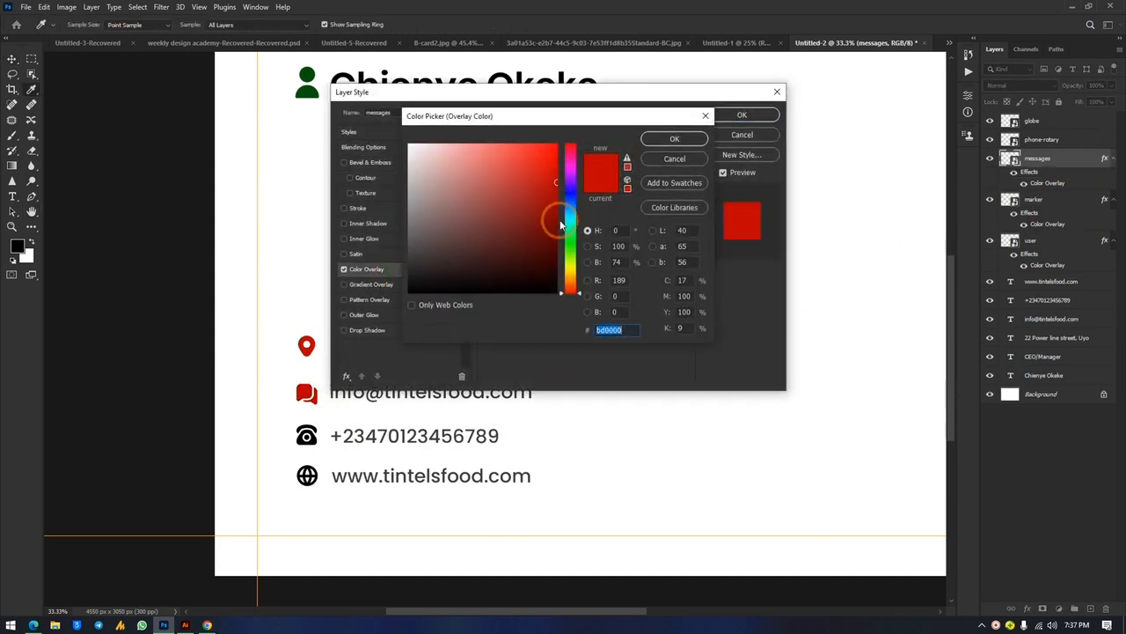
mouse_move(577, 183)
left_mouse_down()
mouse_move(555, 177)
mouse_move(556, 211)
mouse_move(567, 204)
left_mouse_up()
left_click(533, 182)
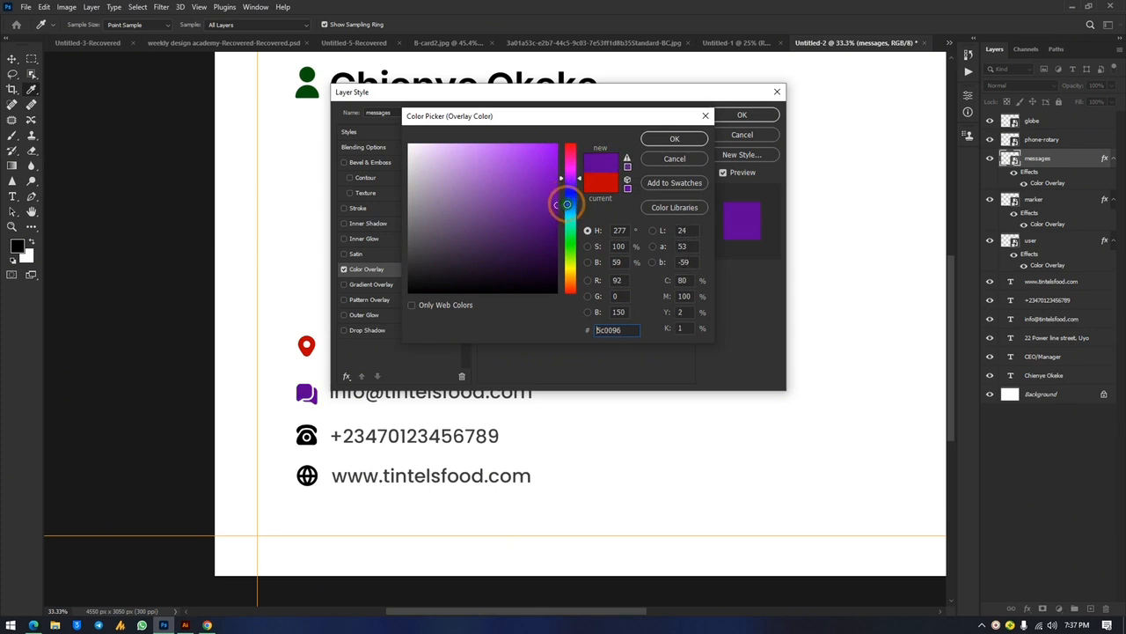
left_click(672, 141)
left_click(744, 115)
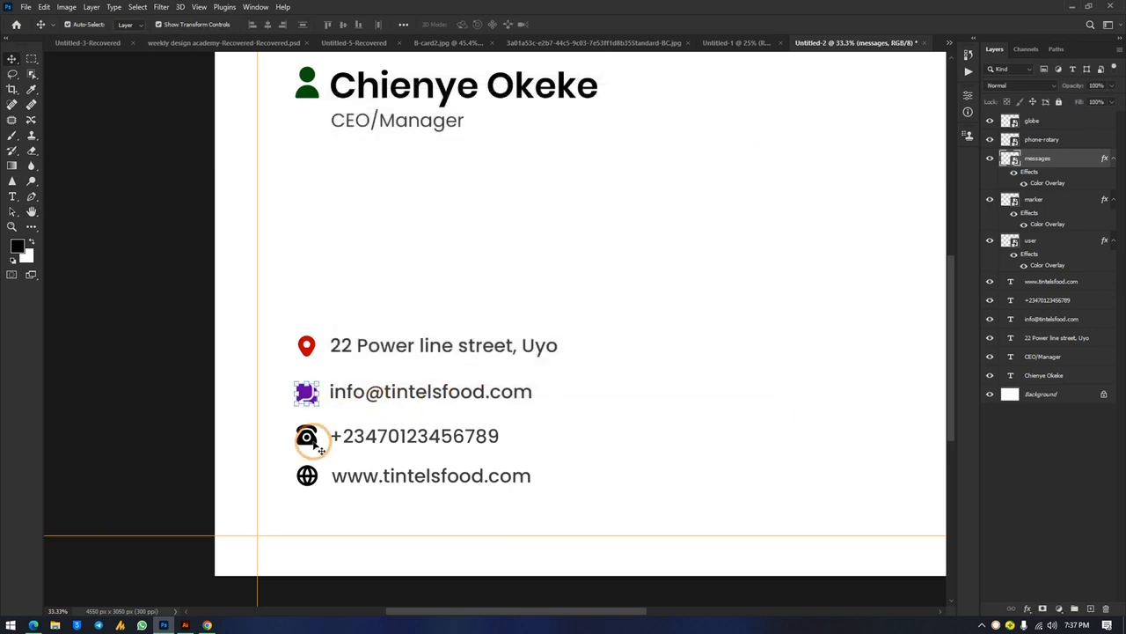
left_click(317, 444)
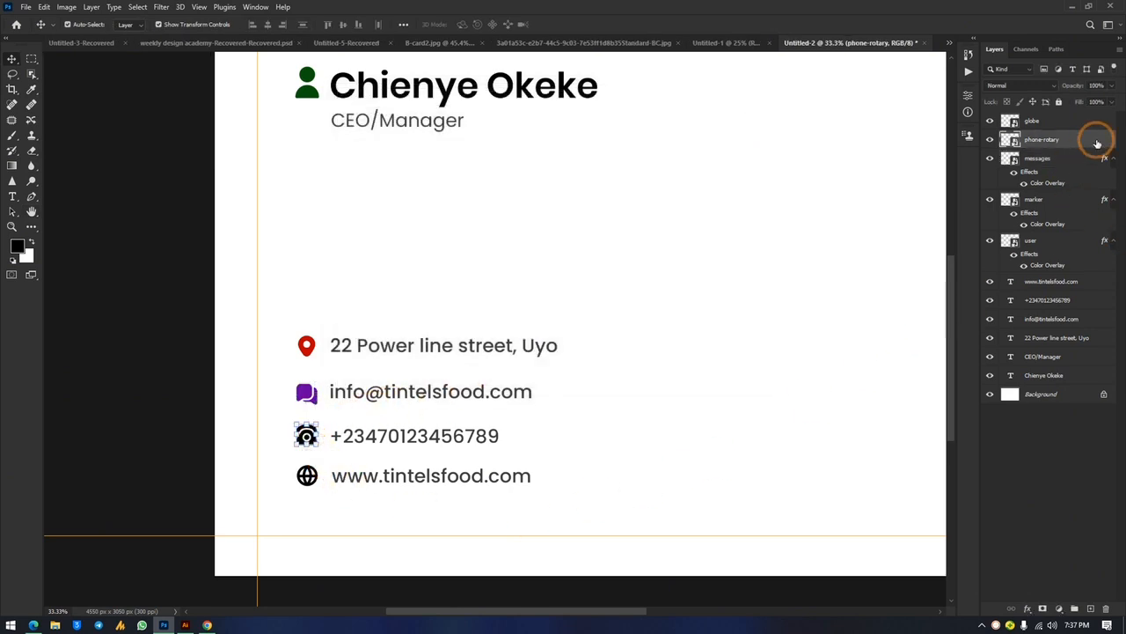
Add a Color Overlay to the phone icon using green sampled from the person icon
double_click(1032, 148)
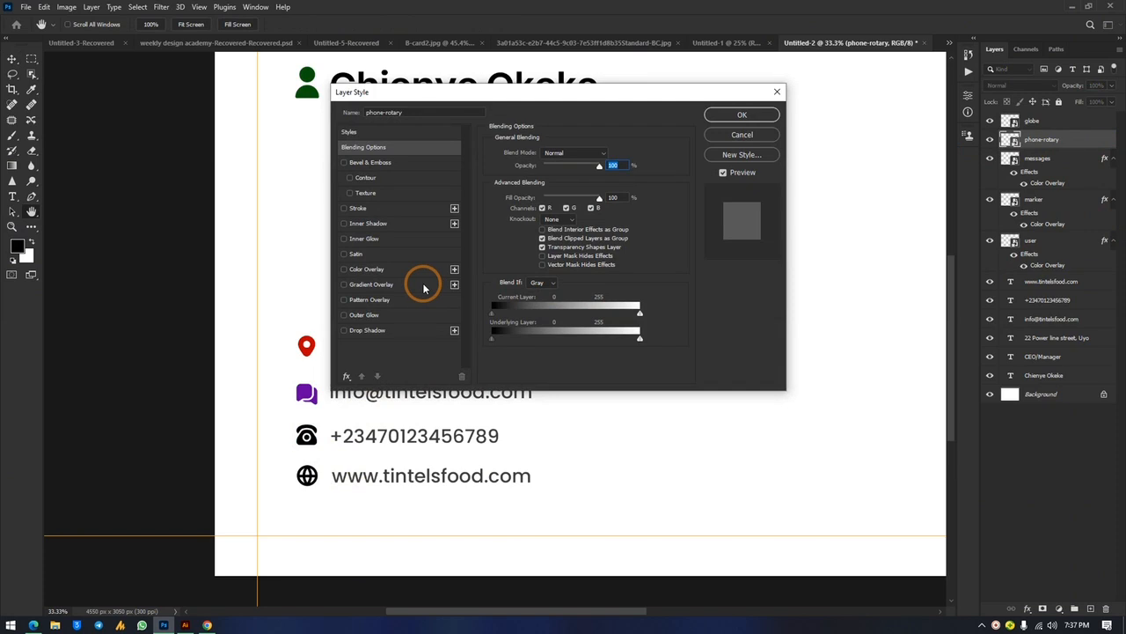
left_click(425, 268)
left_click(618, 156)
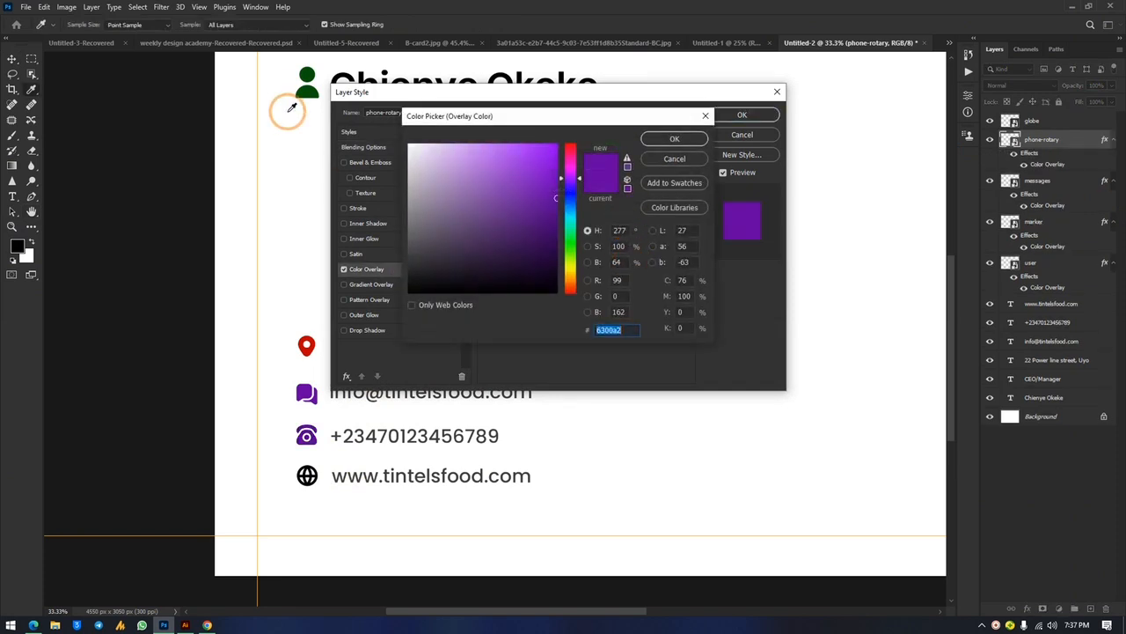
left_click(310, 84)
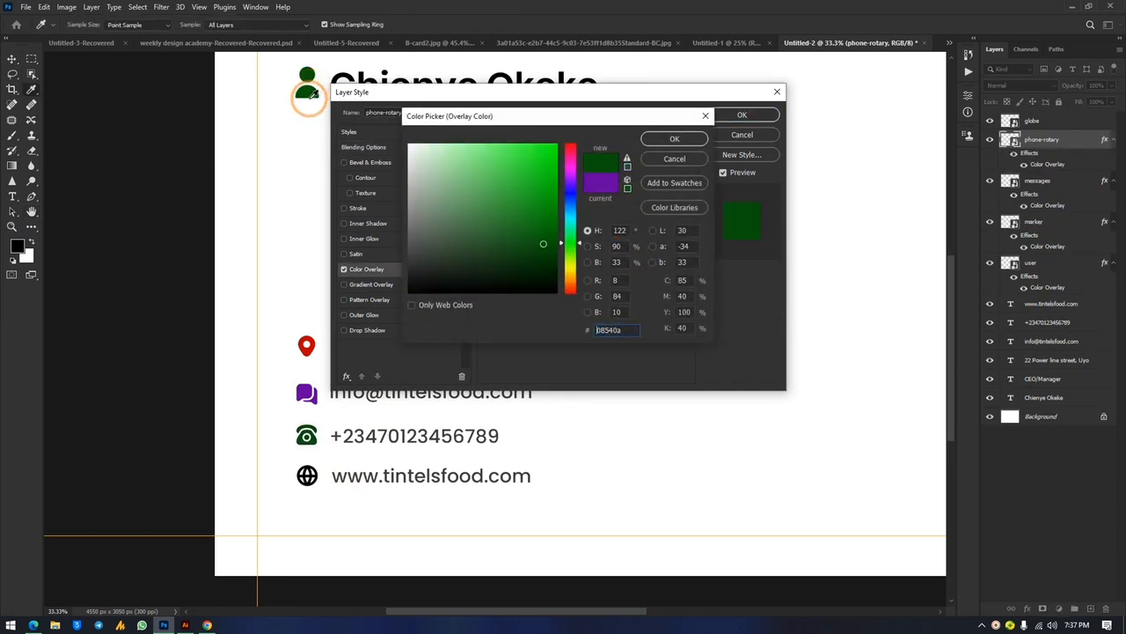
left_click(682, 140)
left_click(744, 114)
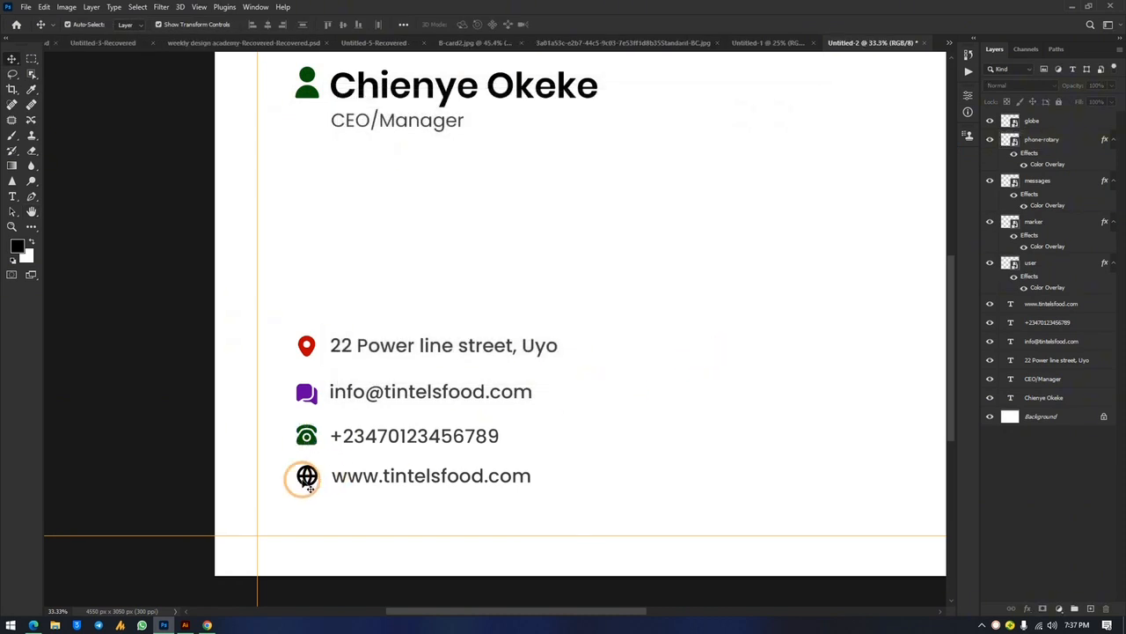
Give the globe icon a dark grey #1e1e1e Color Overlay
left_click(307, 476)
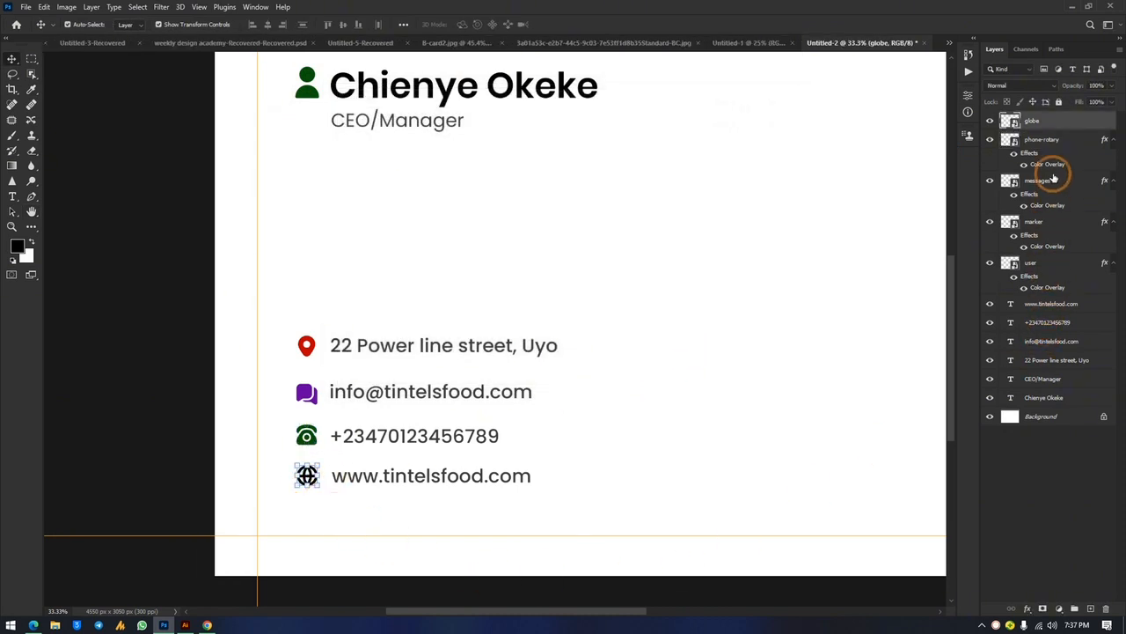
double_click(1095, 128)
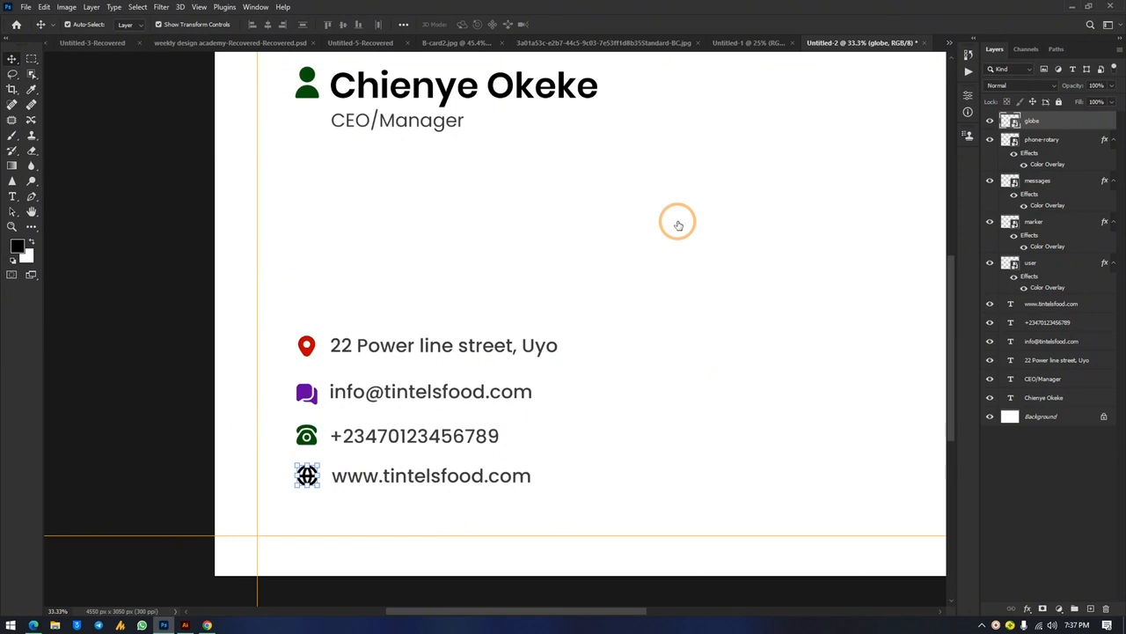
left_click(389, 271)
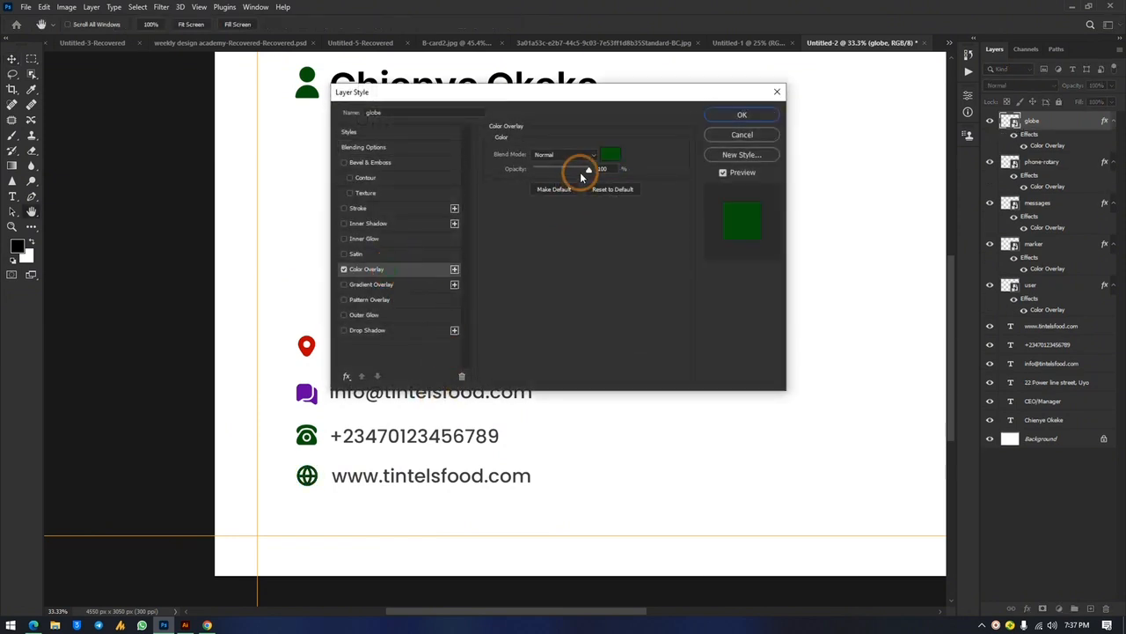
left_click(622, 156)
left_click_drag(458, 188, 407, 276)
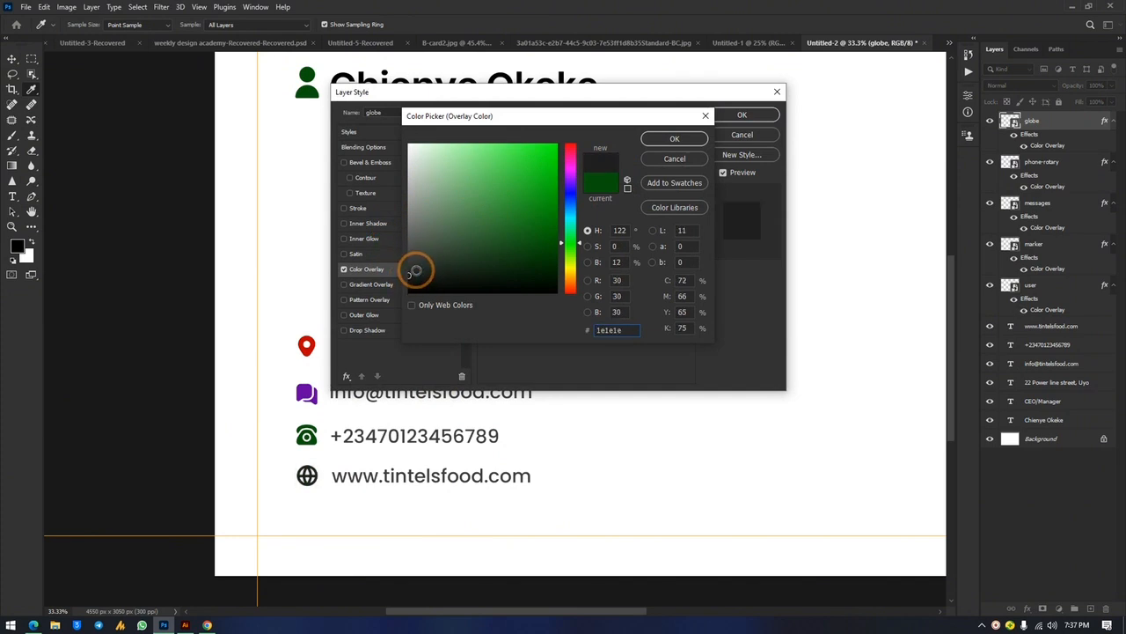
left_click(685, 133)
left_click(739, 115)
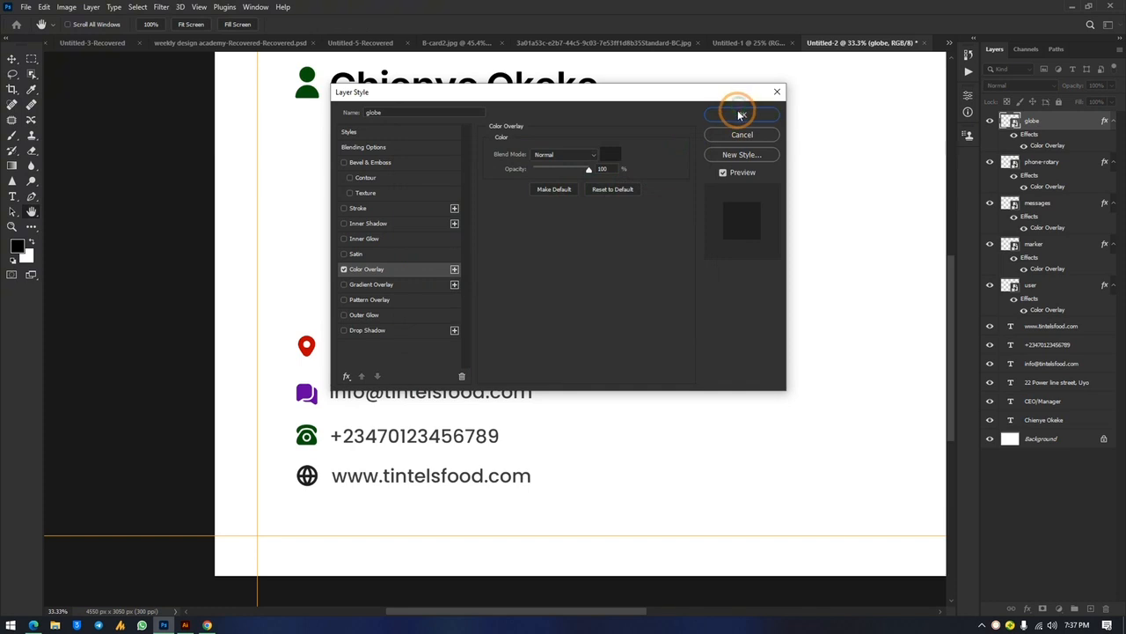
Scale the name heading up to about 123% with Free Transform
key("ctrl+minus")
key("ctrl+minus")
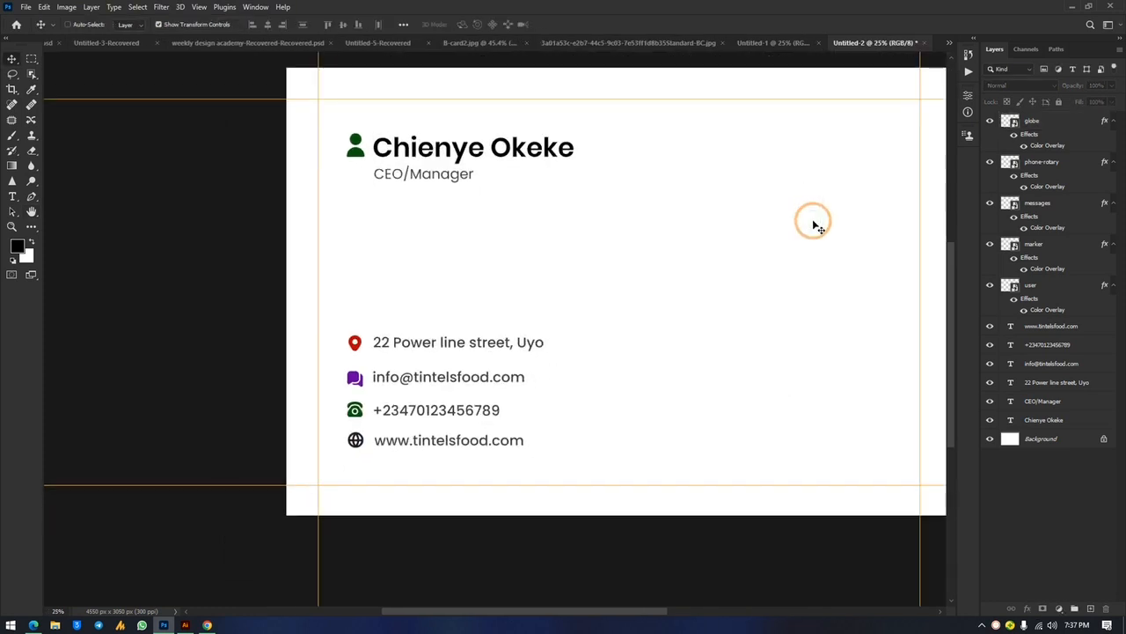
left_click(528, 213)
key("ctrl+t")
left_click_drag(554, 212, 582, 216)
left_click(735, 299)
Enlarge the person icon beside the name slightly
left_click(403, 212)
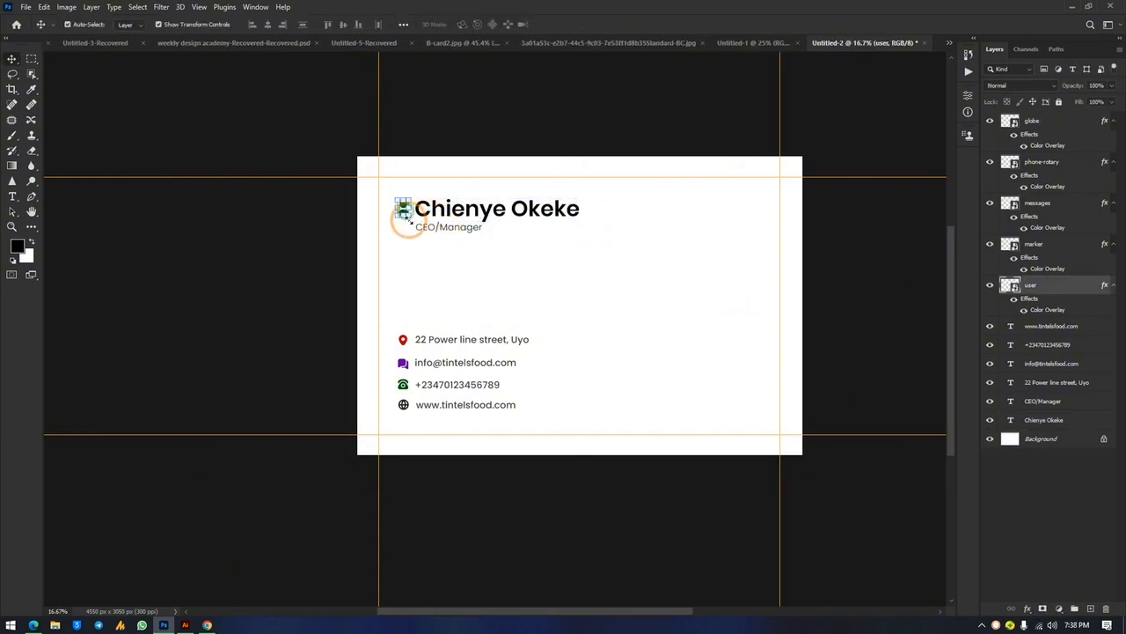
key("ctrl+t")
left_click_drag(410, 219, 415, 222)
left_click(655, 232)
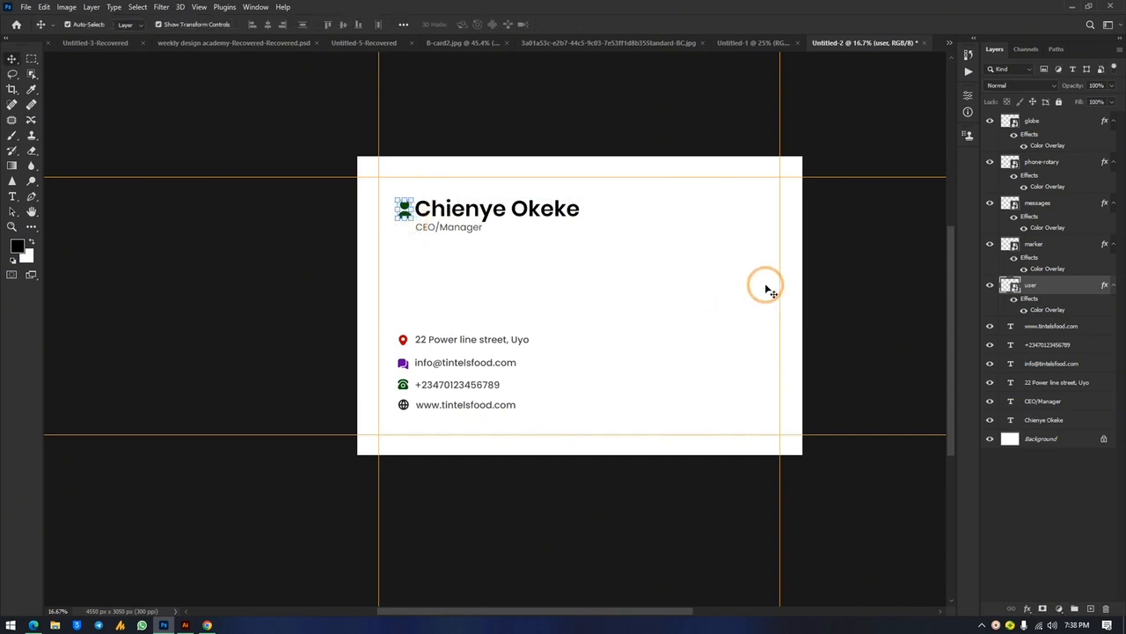
Scale up the block of four contact lines and their icons
left_click(869, 244)
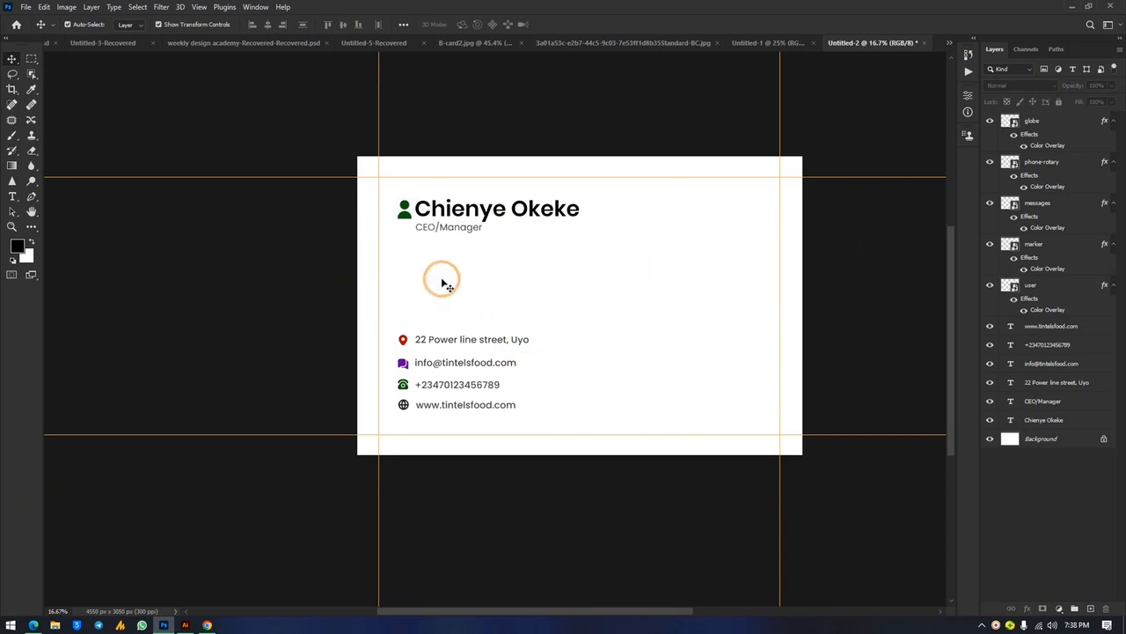
left_click_drag(570, 312, 392, 413)
left_click_drag(529, 339, 558, 323)
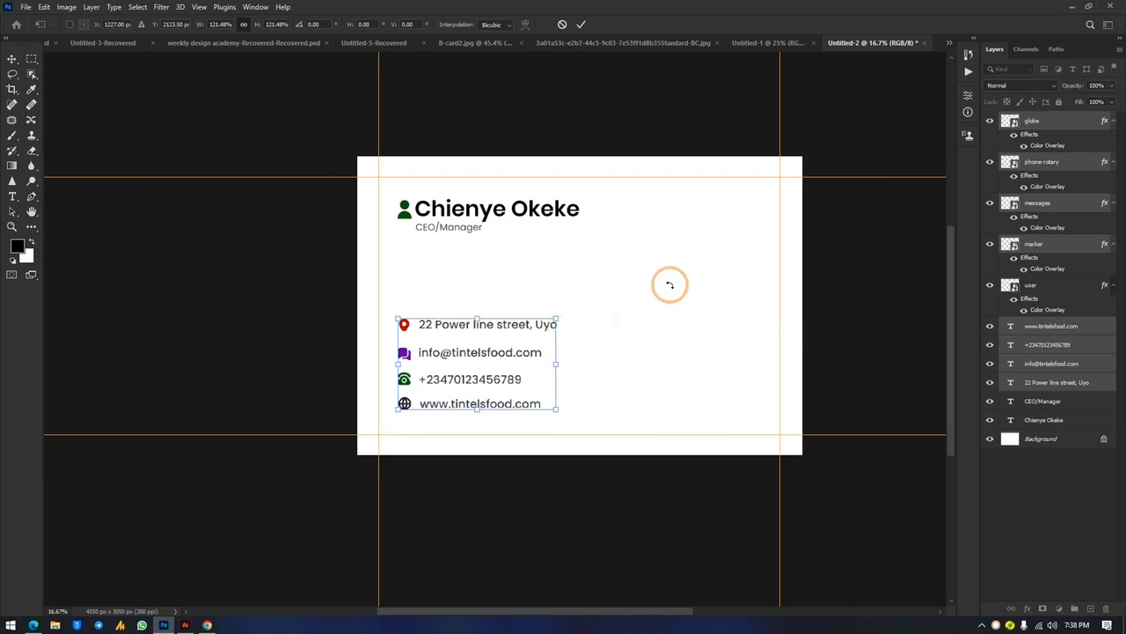
left_click(649, 364)
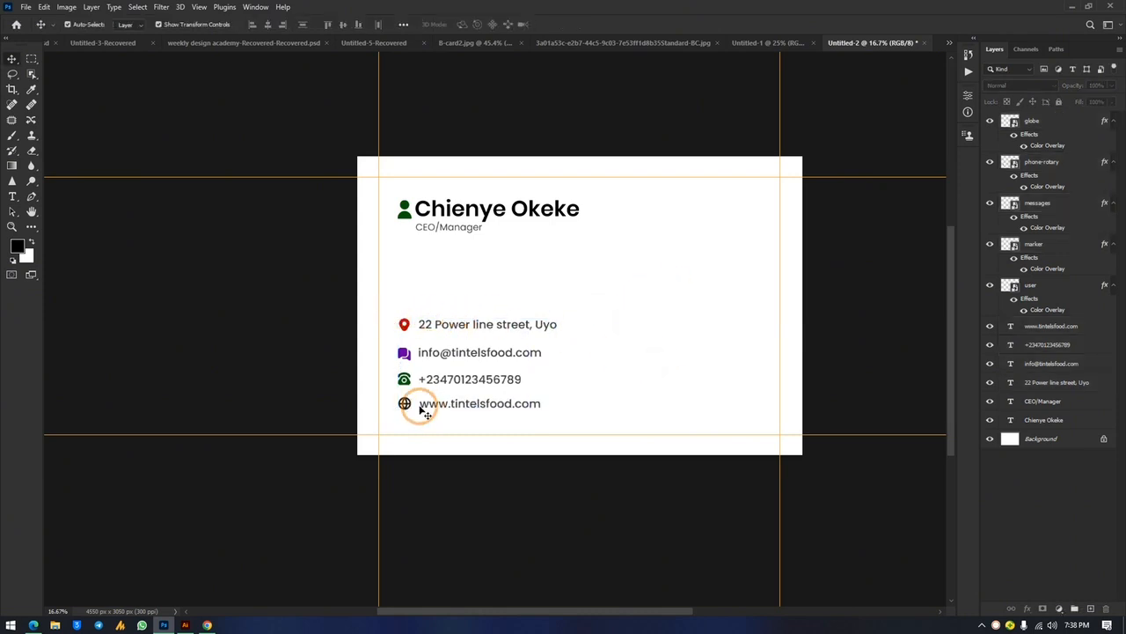
Nudge the phone, email and address rows down to even the row spacing
left_click_drag(389, 375, 506, 387)
key("shift+Down")
key("shift+Down")
key("shift+Down")
key("shift+Down")
left_click(592, 374)
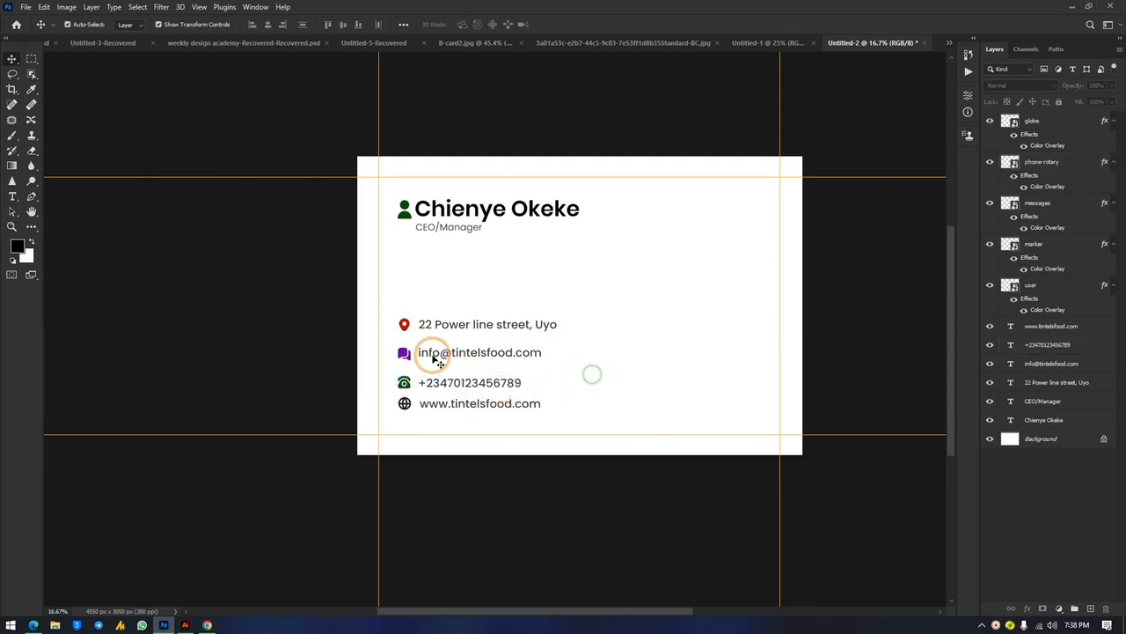
left_click_drag(388, 341, 515, 363)
key("shift+Down")
key("shift+Down")
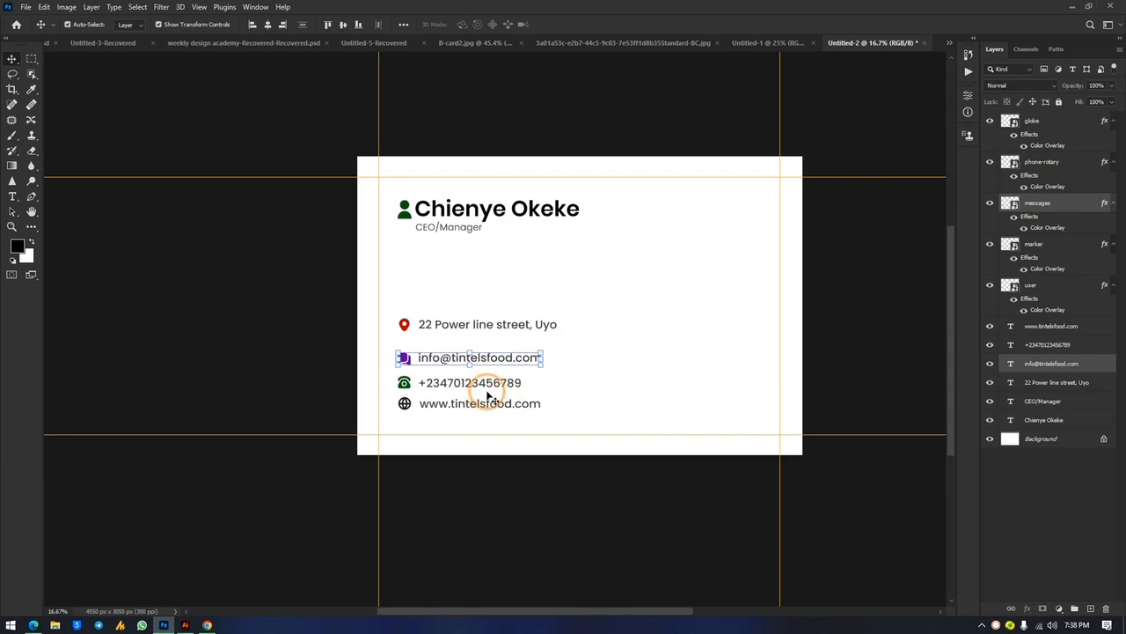
left_click(417, 308)
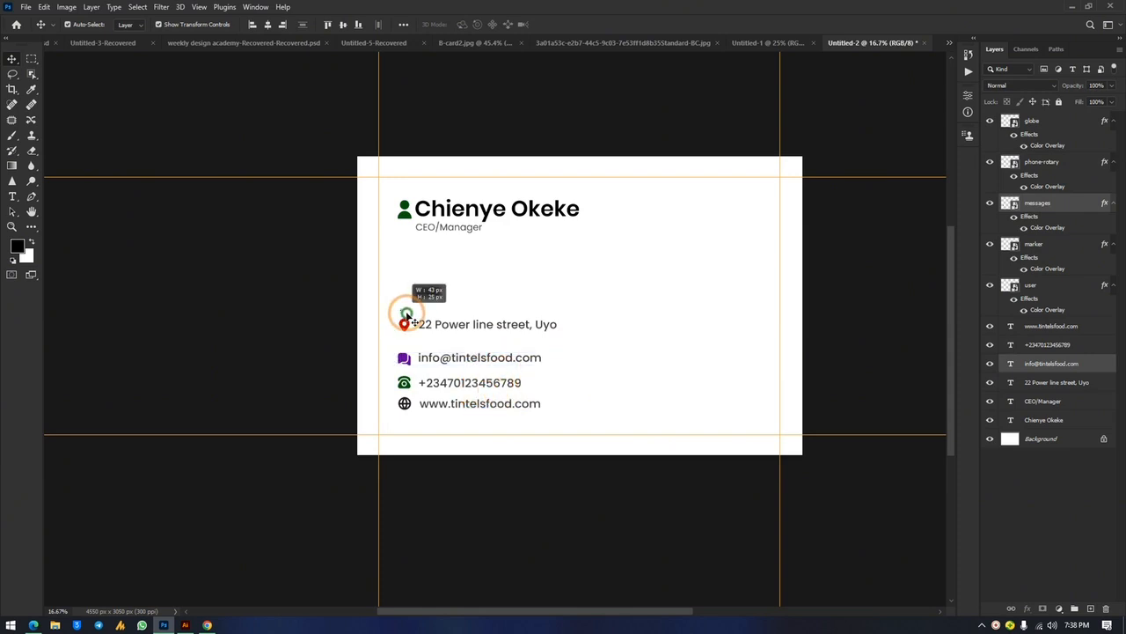
left_click(437, 327)
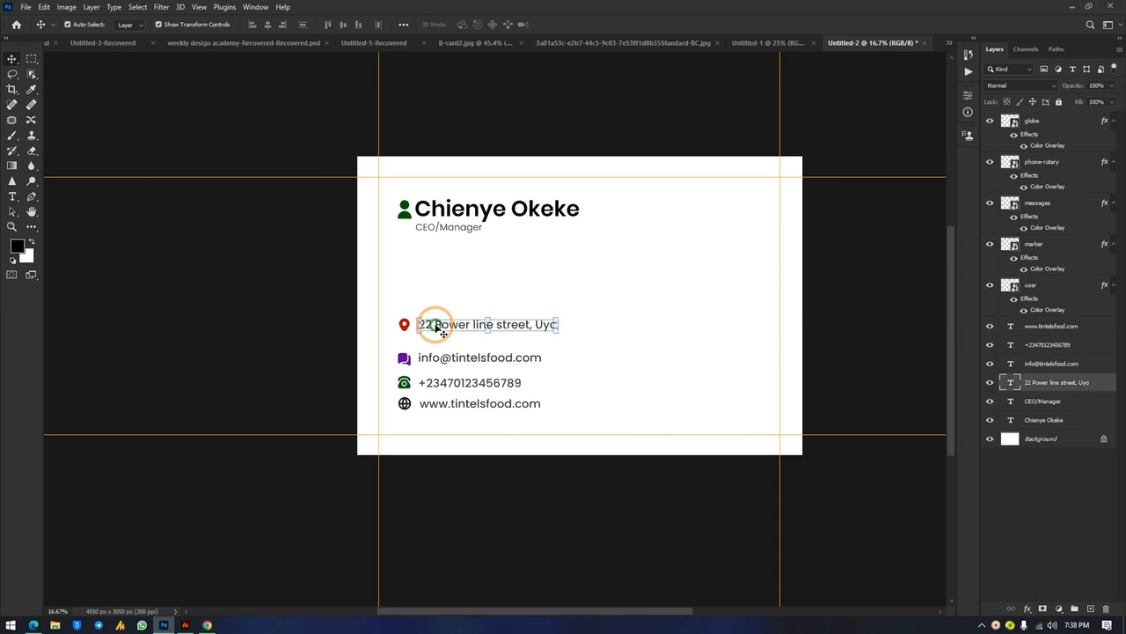
left_click(446, 286)
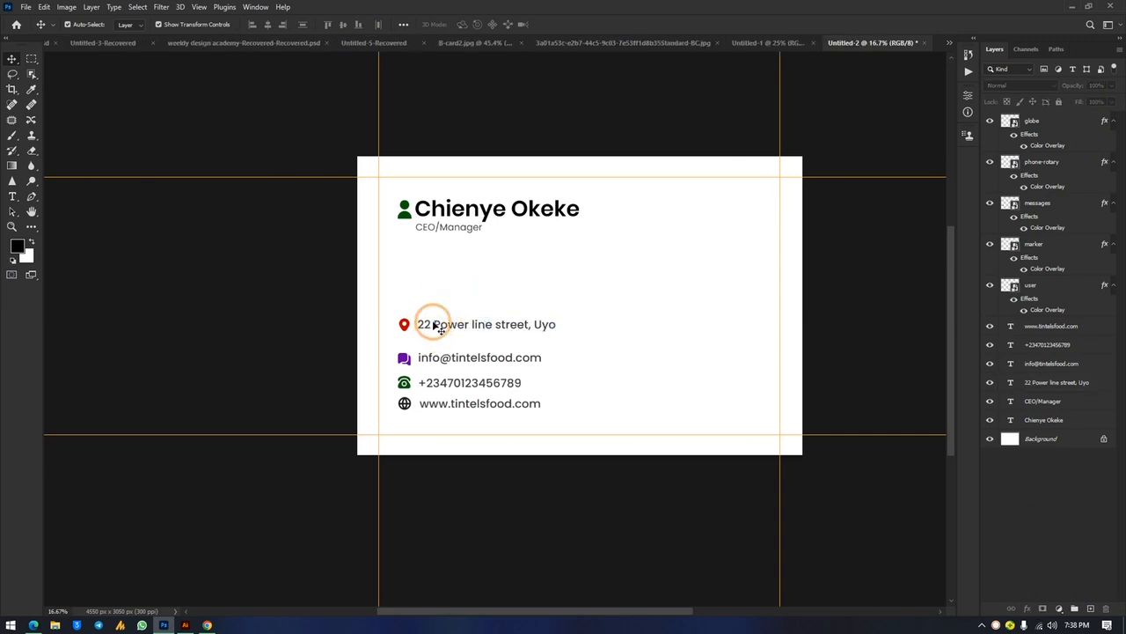
left_click(437, 327)
left_click(404, 324, "shift")
left_click_drag(489, 324, 503, 343)
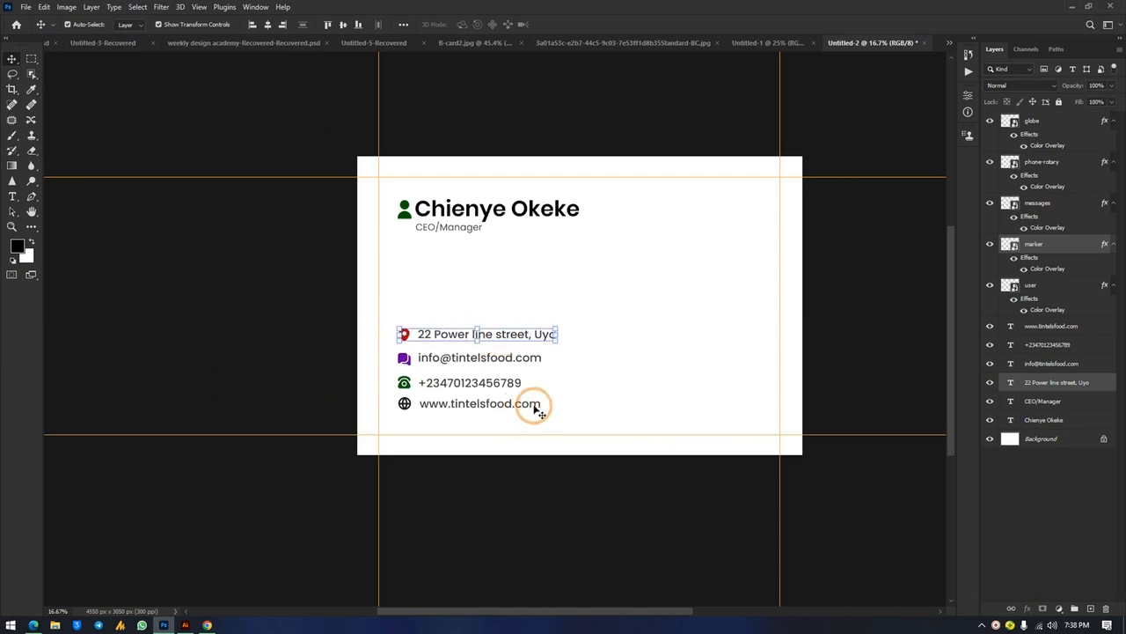
left_click(611, 359)
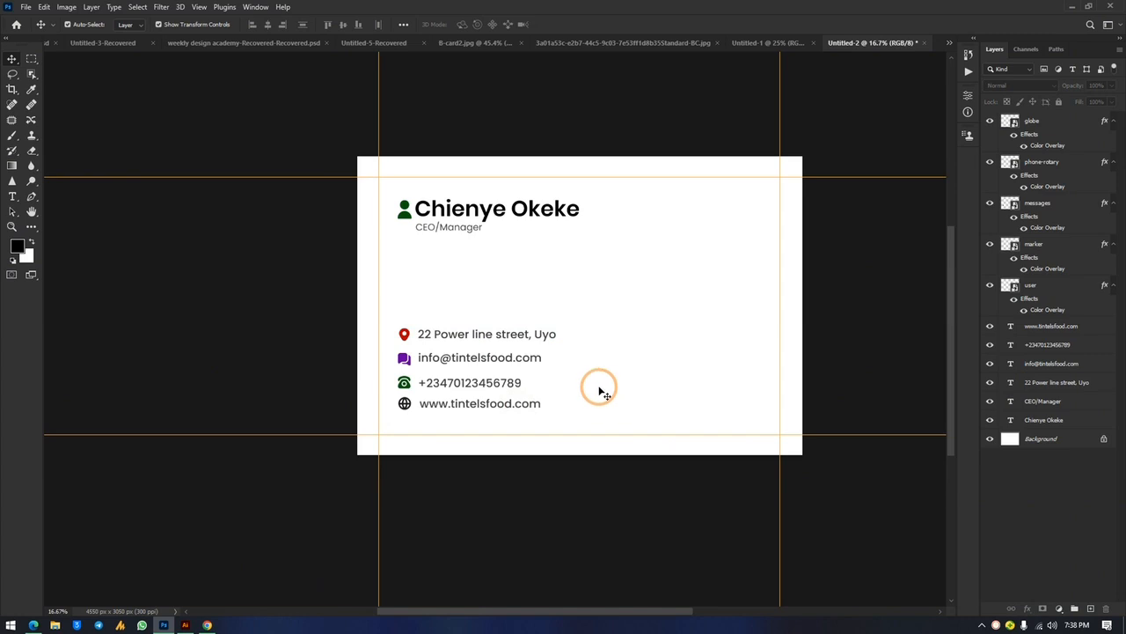
left_click(406, 336)
key("ctrl")
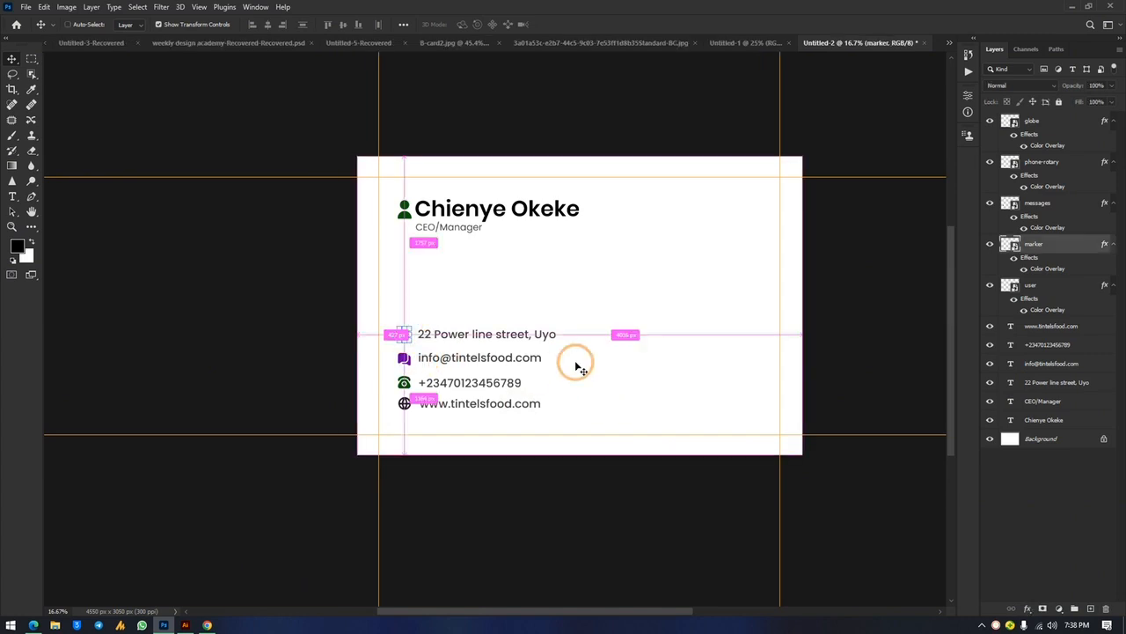
key("ctrl+plus")
key("ctrl+plus")
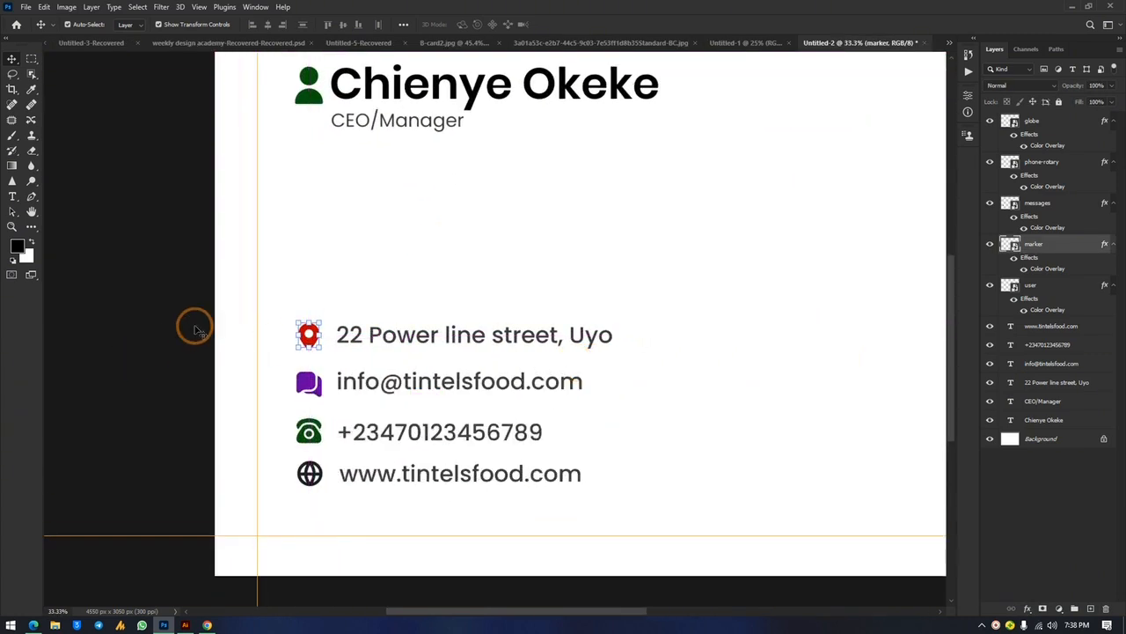
key("ctrl+t")
key("Return")
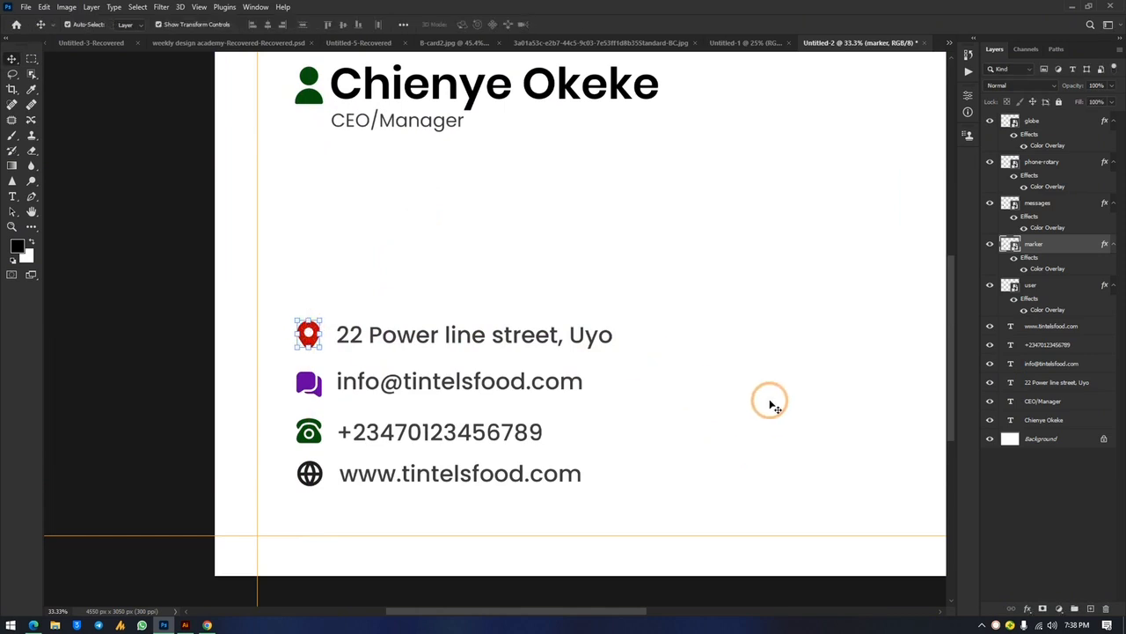
left_click(772, 407)
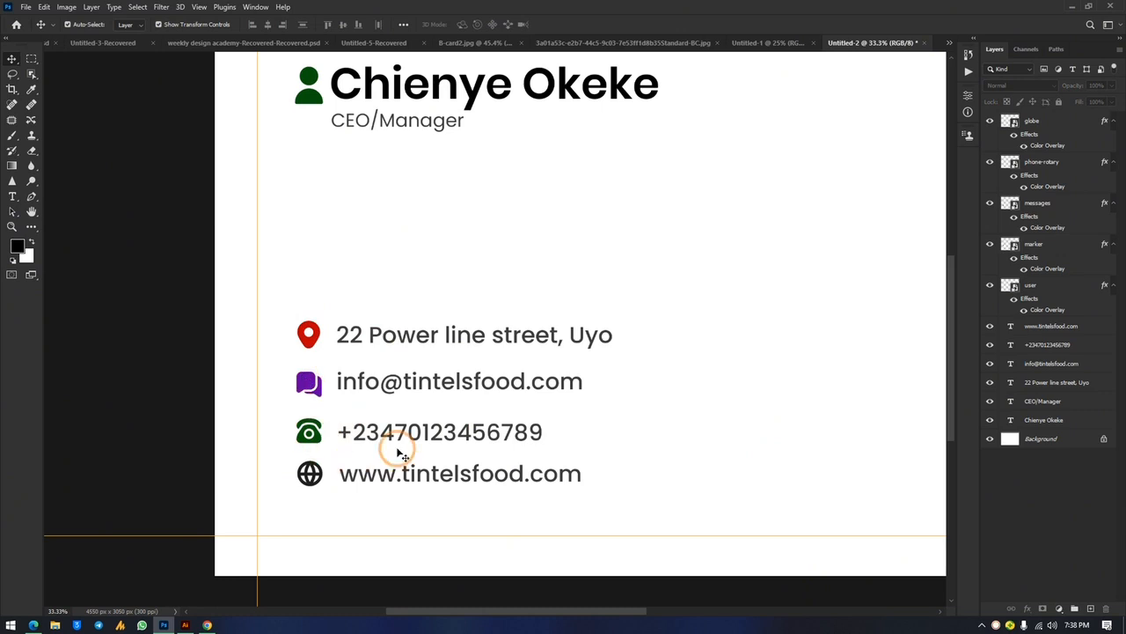
key("ctrl+minus")
key("ctrl+minus")
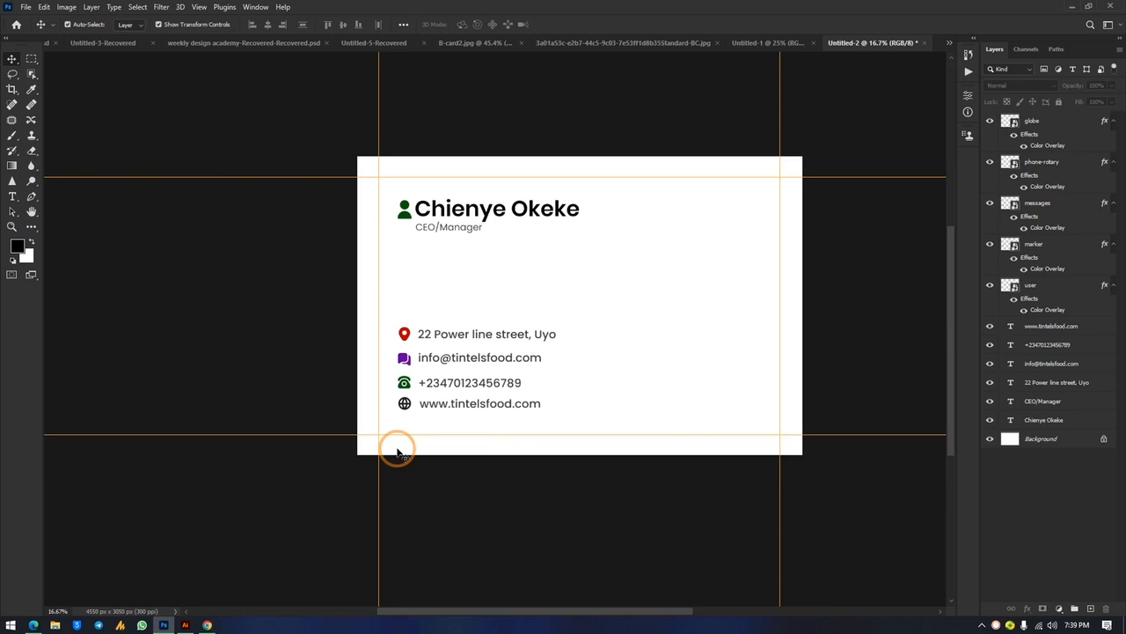
key("ctrl+plus")
key("ctrl+plus")
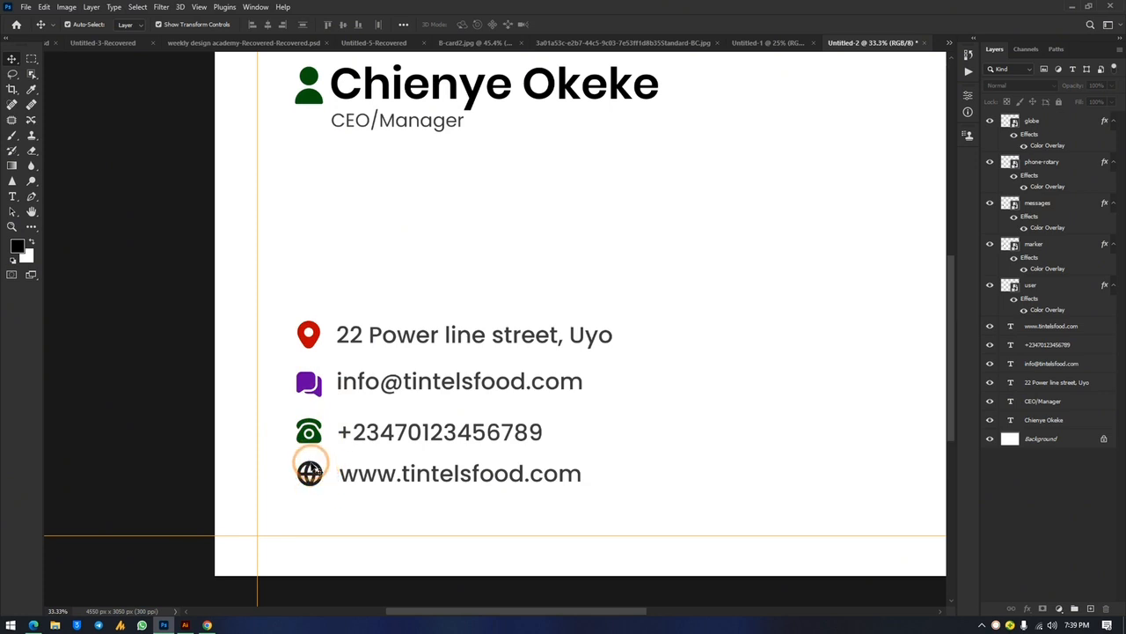
left_click(308, 346)
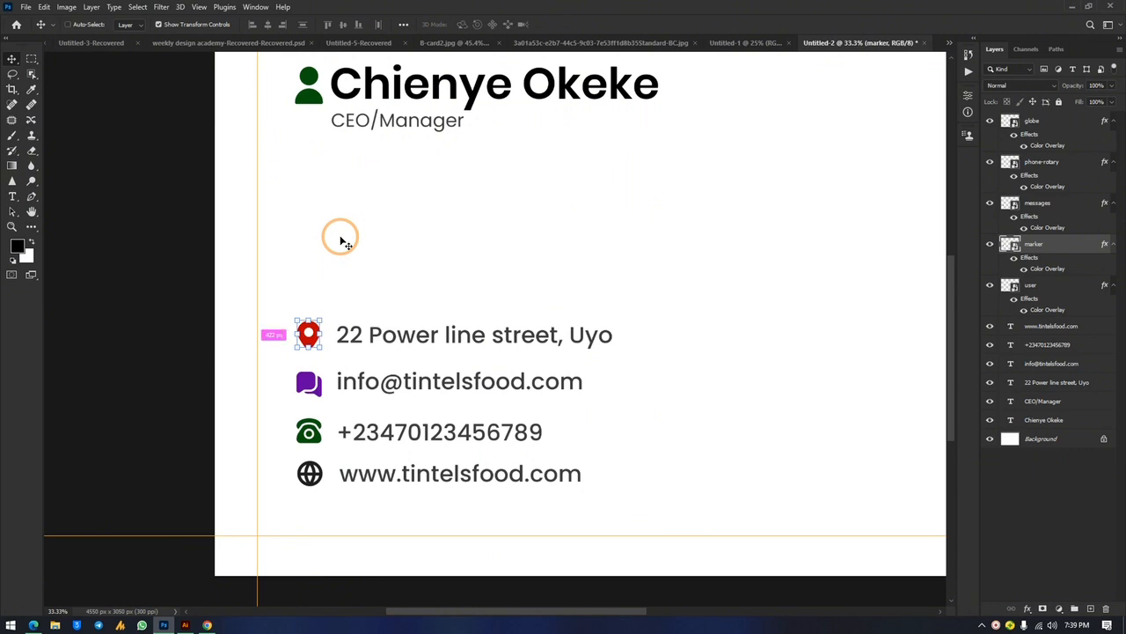
key("ctrl+minus")
key("ctrl+minus")
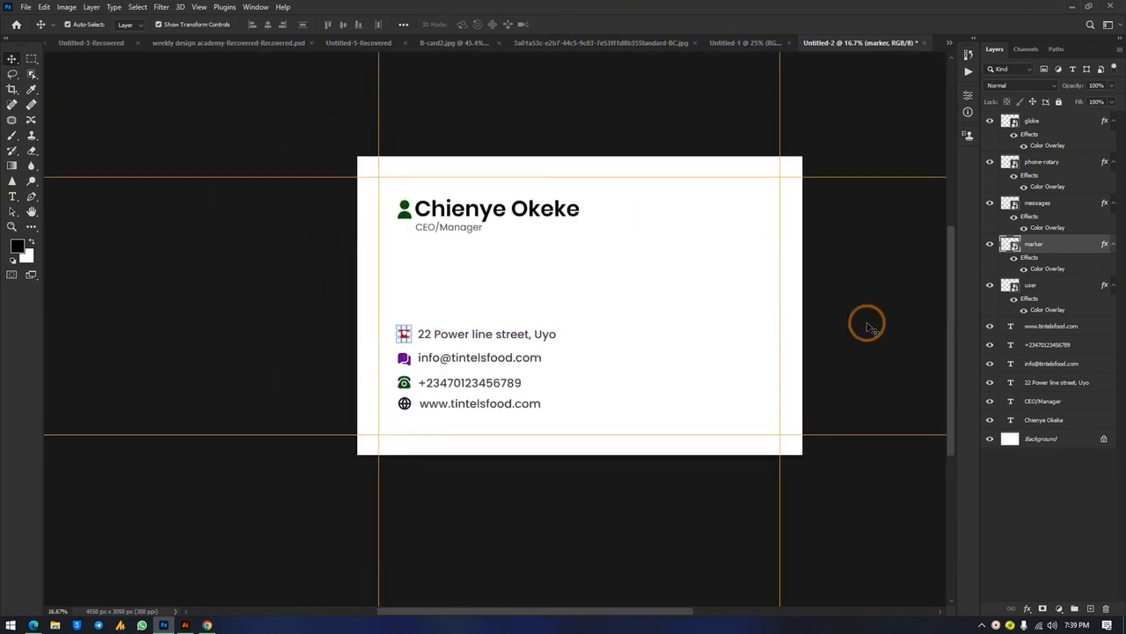
left_click(849, 315)
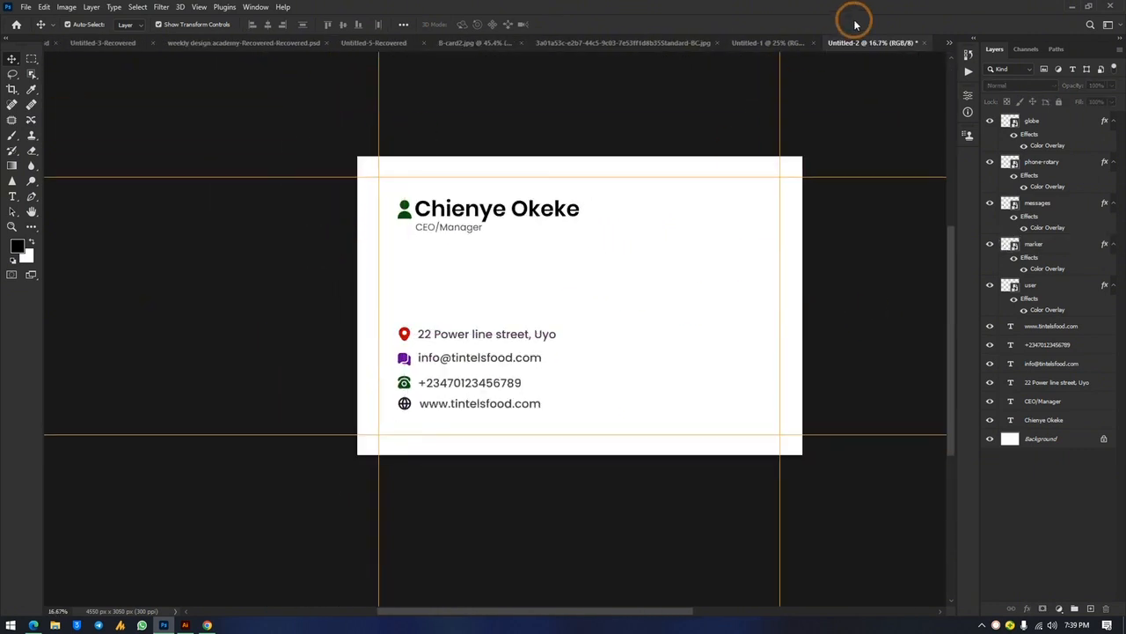
left_click(790, 42)
left_click(946, 42)
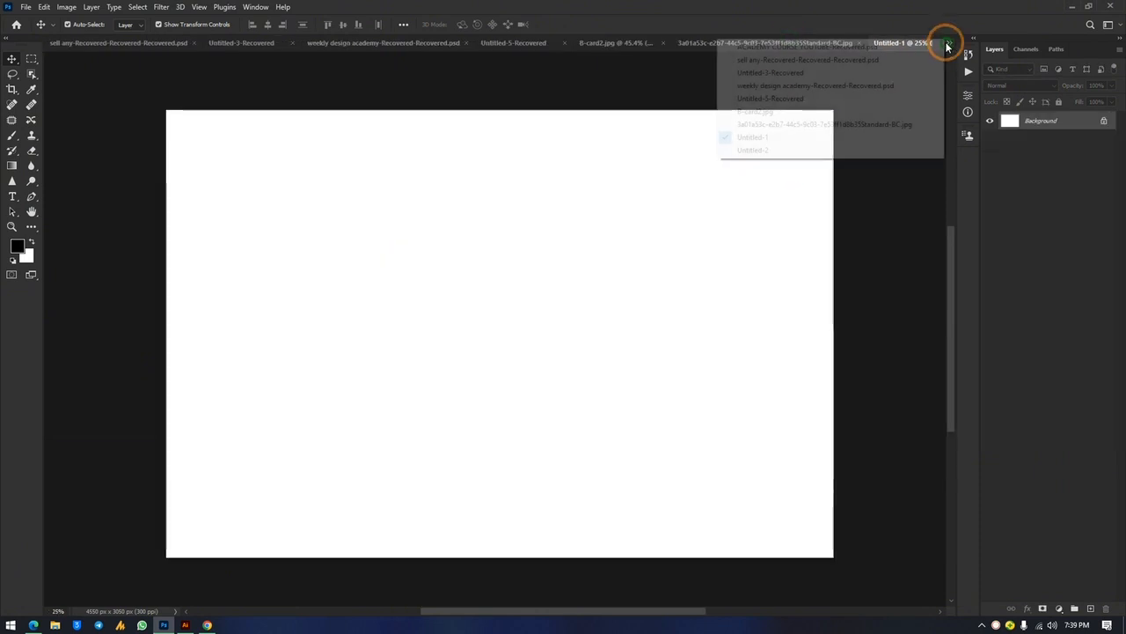
left_click(792, 150)
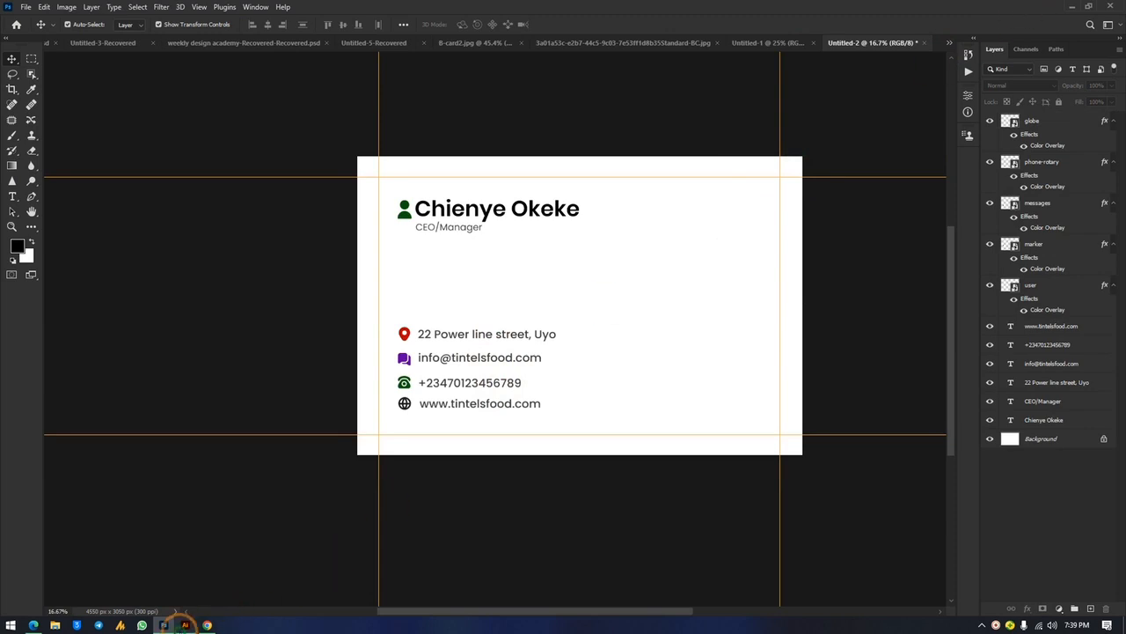
left_click(185, 625)
Bring the Tintels Ocean Foods logo from Illustrator onto the card, enlarged on its right side
left_click_drag(322, 114, 739, 403)
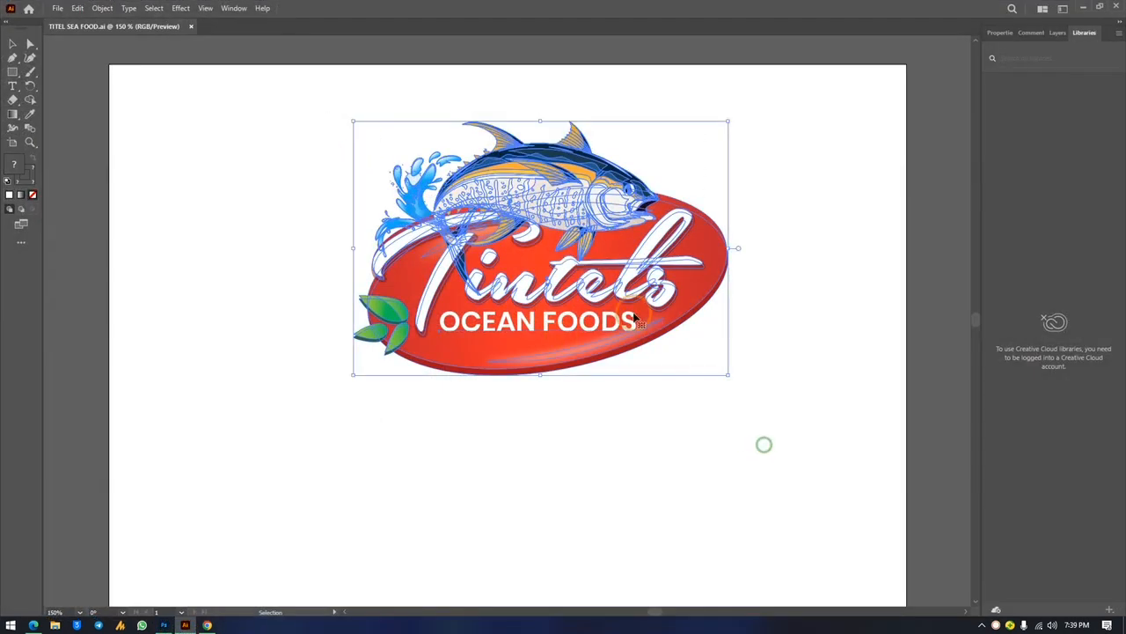
left_click_drag(571, 197, 699, 240)
left_click_drag(682, 302, 496, 331)
left_click_drag(559, 288, 699, 301)
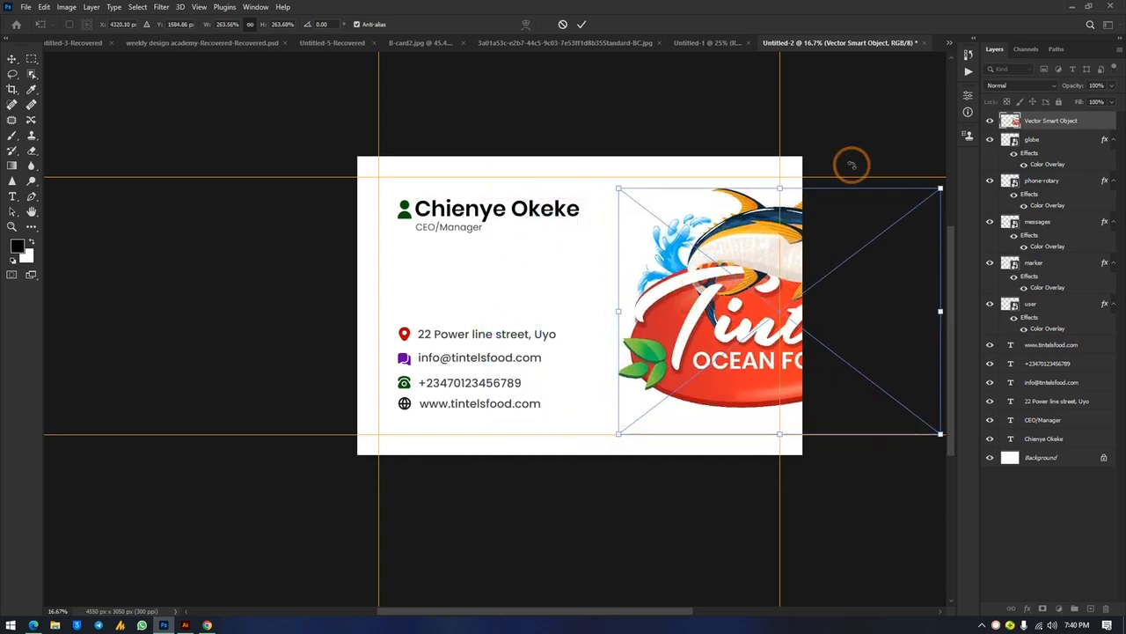
Enlarge the logo to bleed off the card's right edge, discarding the trial rotation
key("ctrl+minus")
scroll(818, 217, "right", 2)
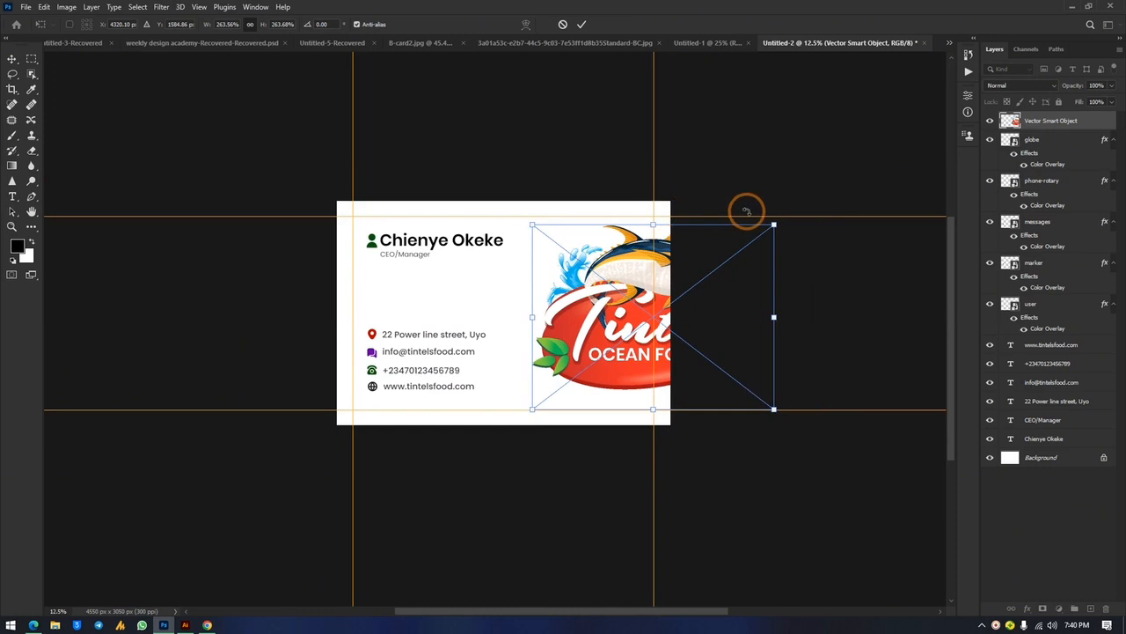
left_click_drag(773, 225, 775, 289)
left_click_drag(850, 181, 799, 110)
left_click_drag(621, 296, 617, 294)
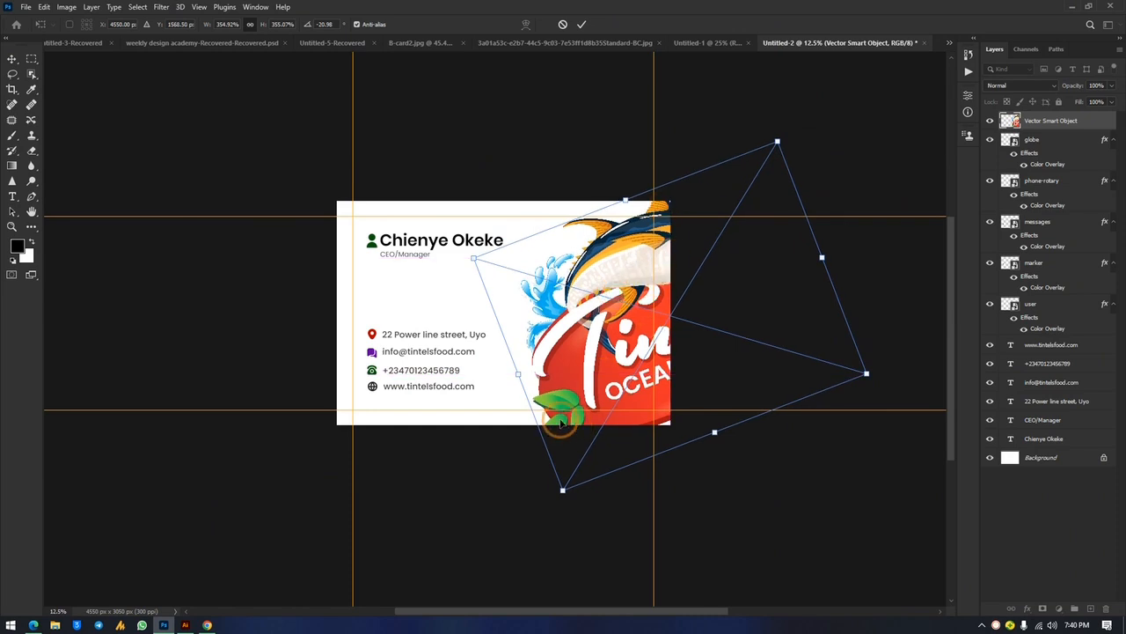
left_click_drag(586, 382, 585, 361)
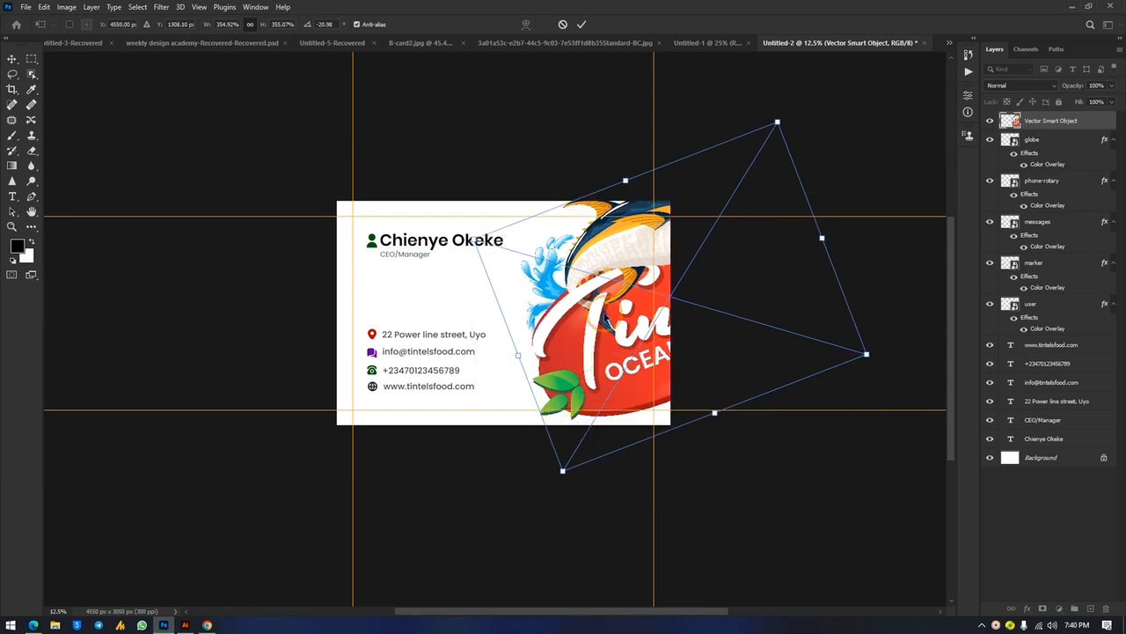
left_click_drag(778, 121, 785, 121)
left_click_drag(764, 196, 762, 202)
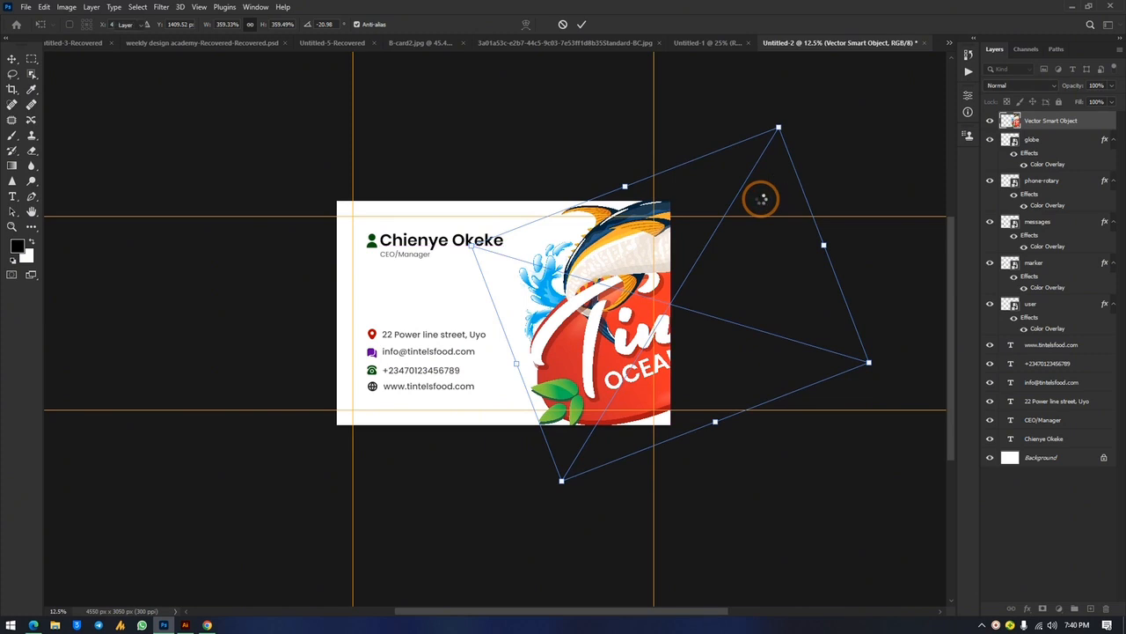
key("Escape")
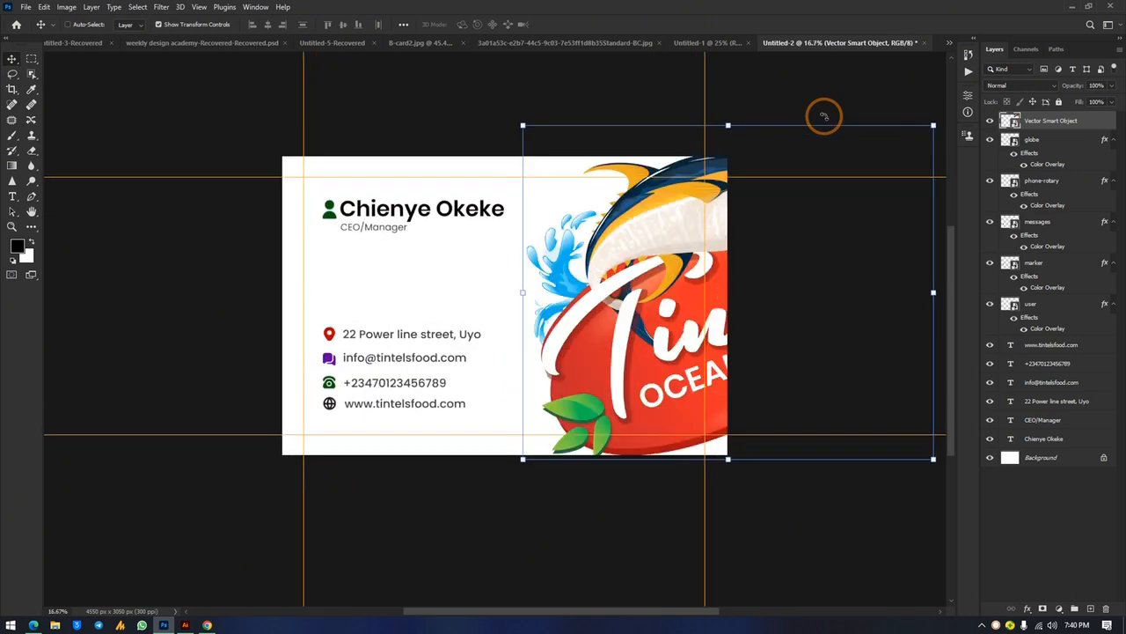
Zoom to 25% and switch to the blank Untitled-1 document
key("ctrl+plus")
scroll(792, 145, "up", 2)
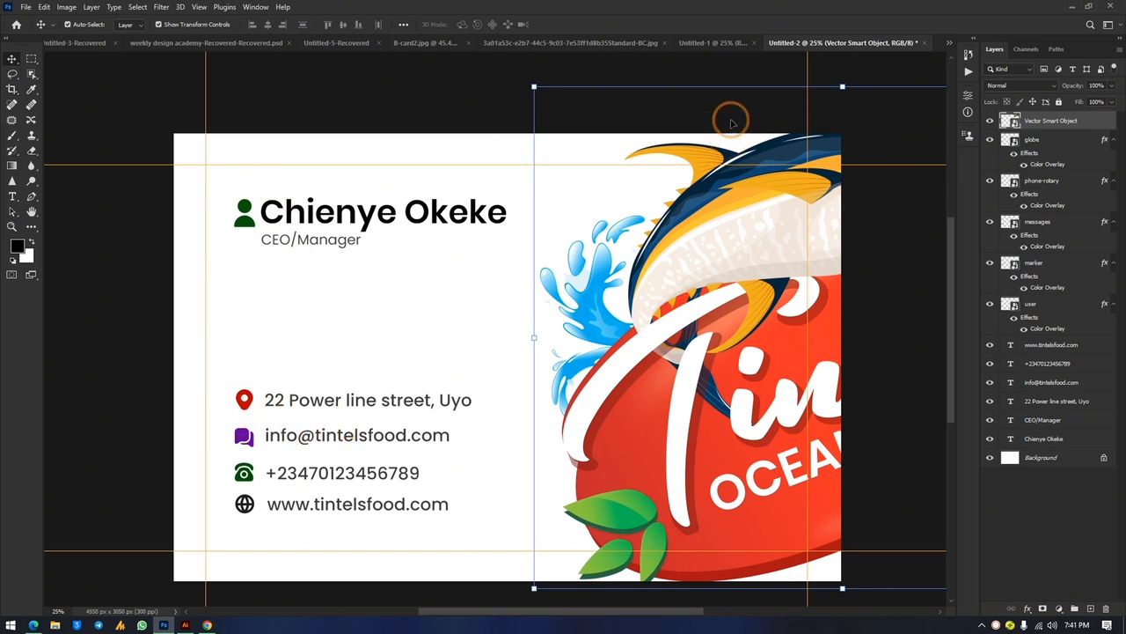
left_click(713, 42)
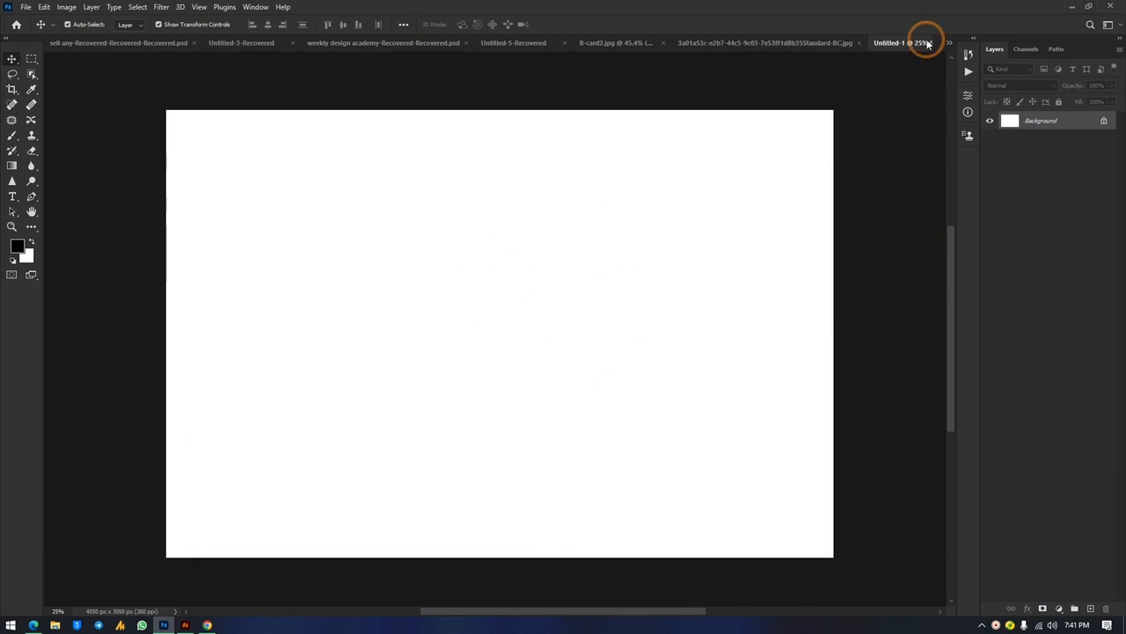
Drop the Tintels logo from Illustrator into Untitled-1, enlarge it and centre it
left_click(185, 625)
left_click_drag(481, 324, 540, 294)
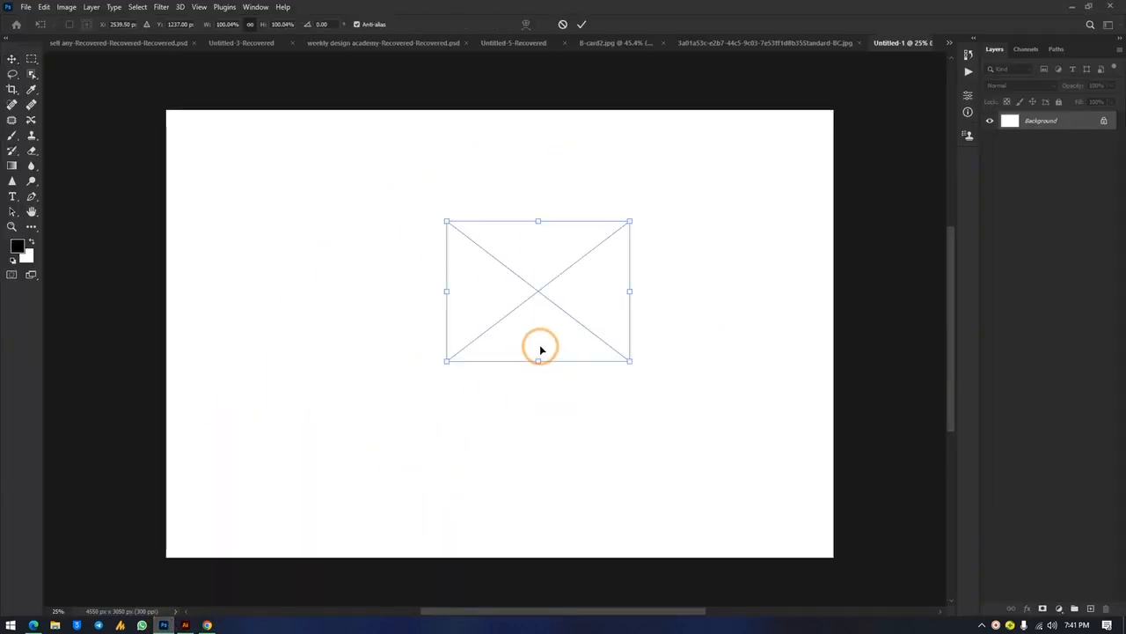
left_click_drag(539, 219, 557, 73)
left_click_drag(560, 234, 535, 351)
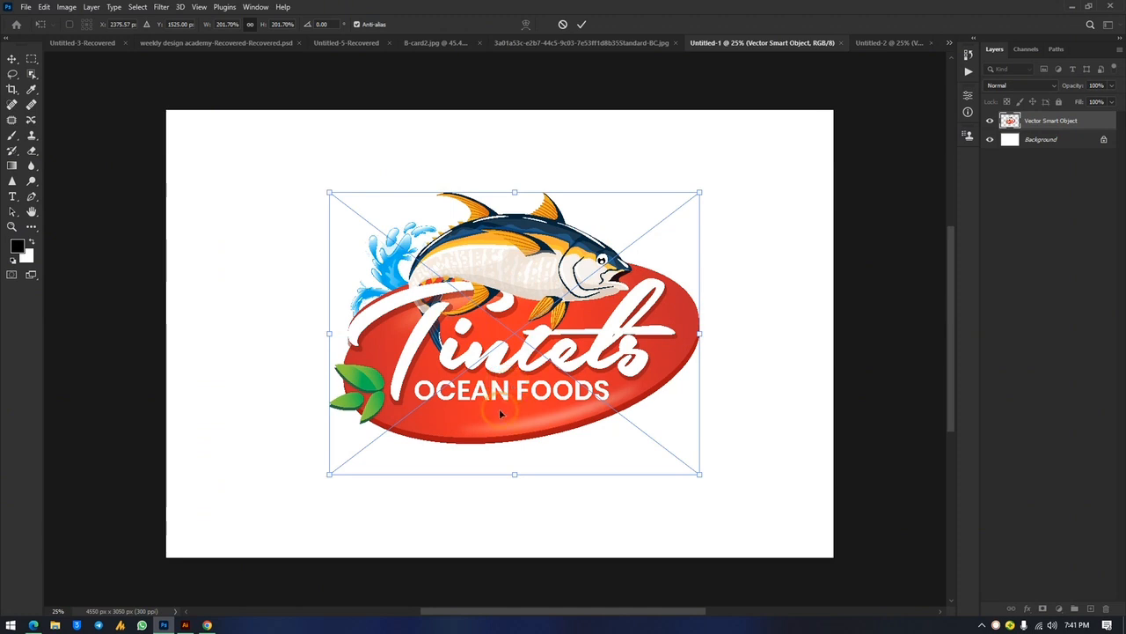
left_click_drag(626, 341, 622, 341)
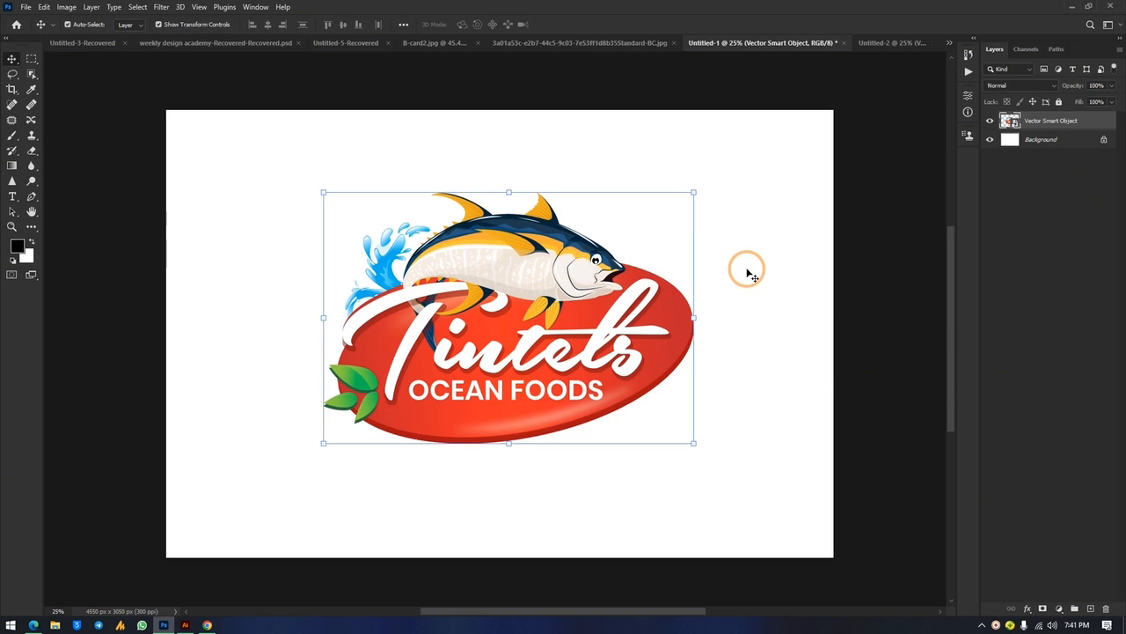
Unlock the Background layer and give it a black Color Overlay, then bring up the B-card2.jpg mockup
left_click(1104, 142)
double_click(1104, 142)
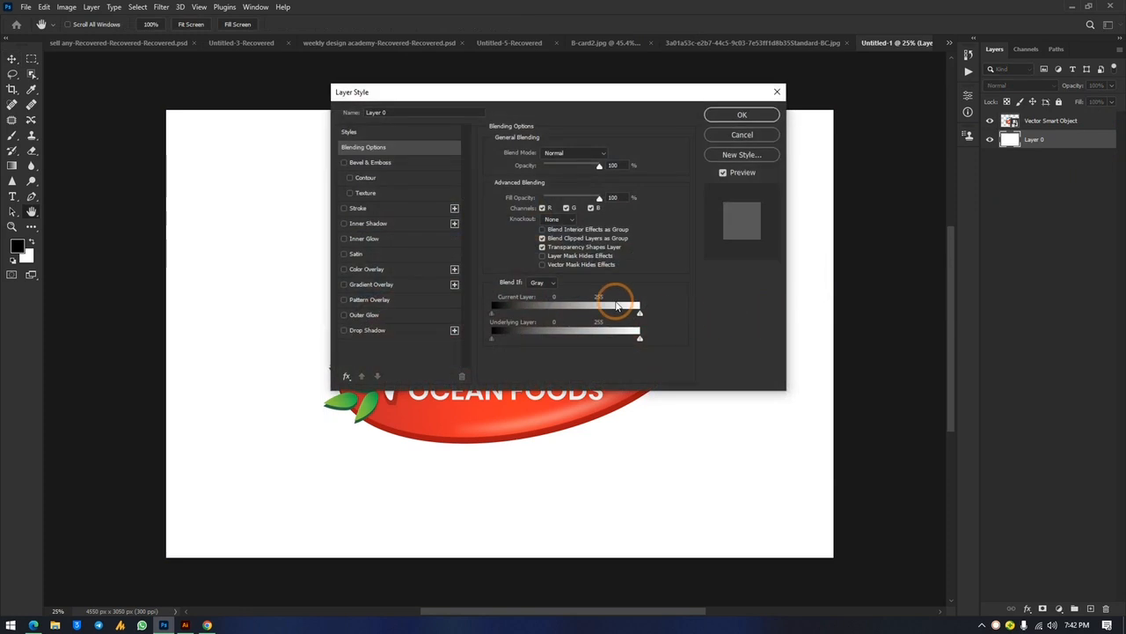
left_click(398, 269)
left_click(610, 154)
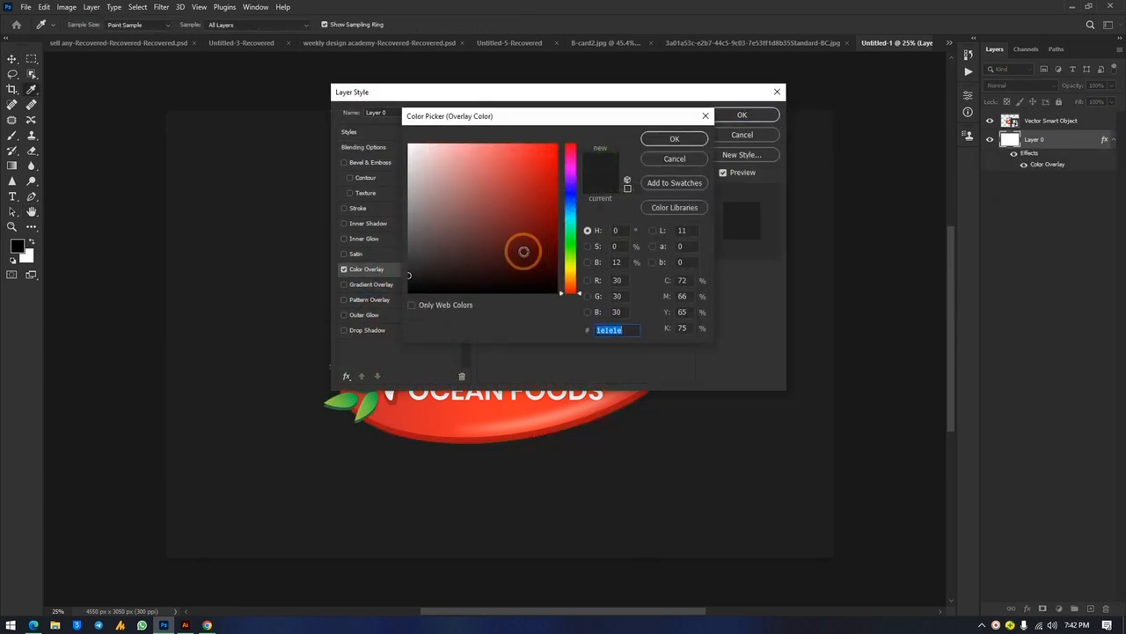
left_click_drag(410, 294, 365, 320)
left_click(676, 139)
left_click(737, 115)
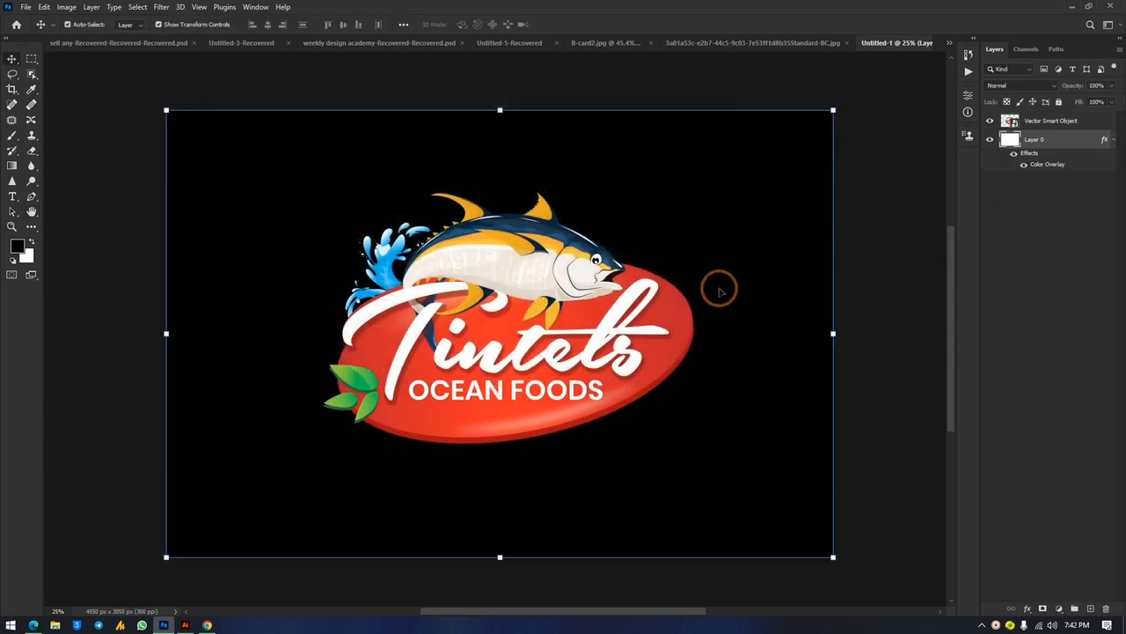
left_click(894, 190)
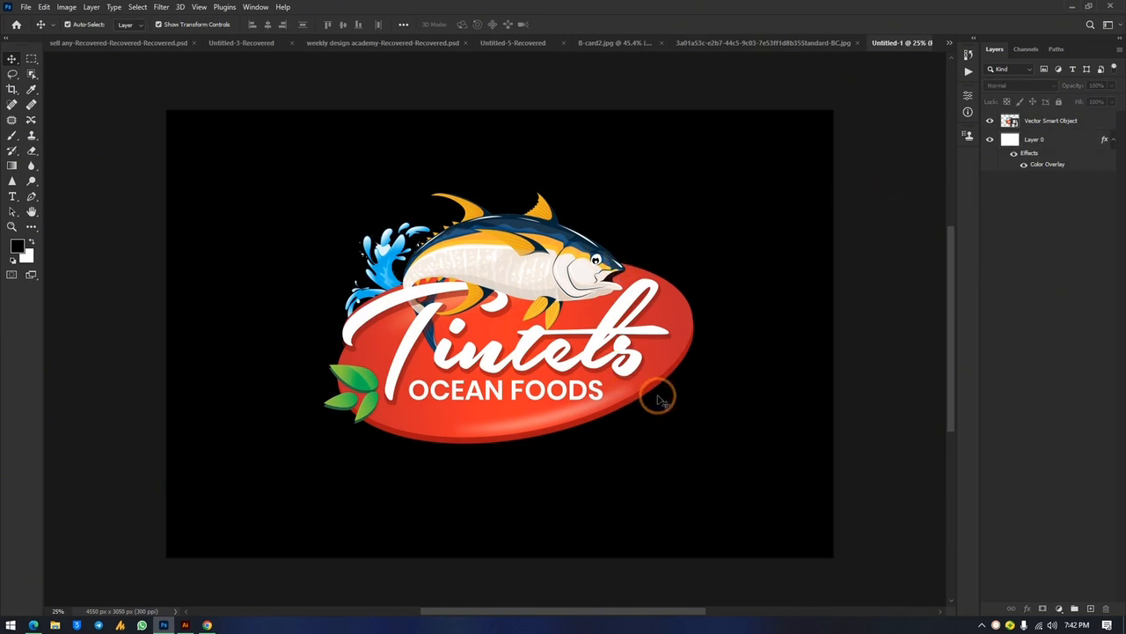
left_click(597, 42)
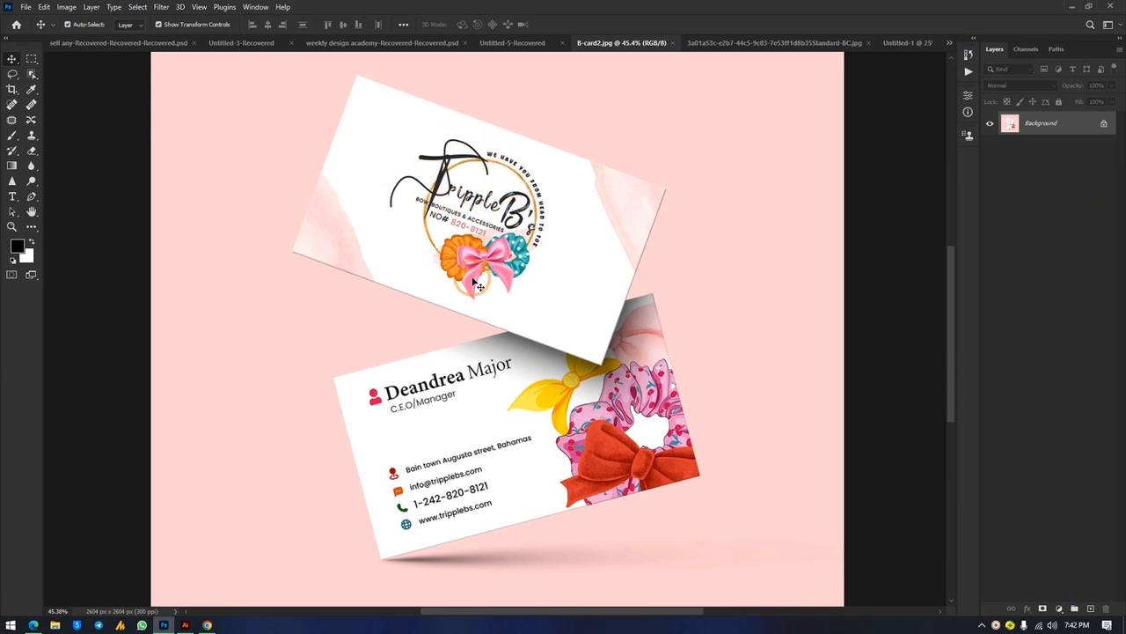
left_click_drag(482, 293, 463, 248)
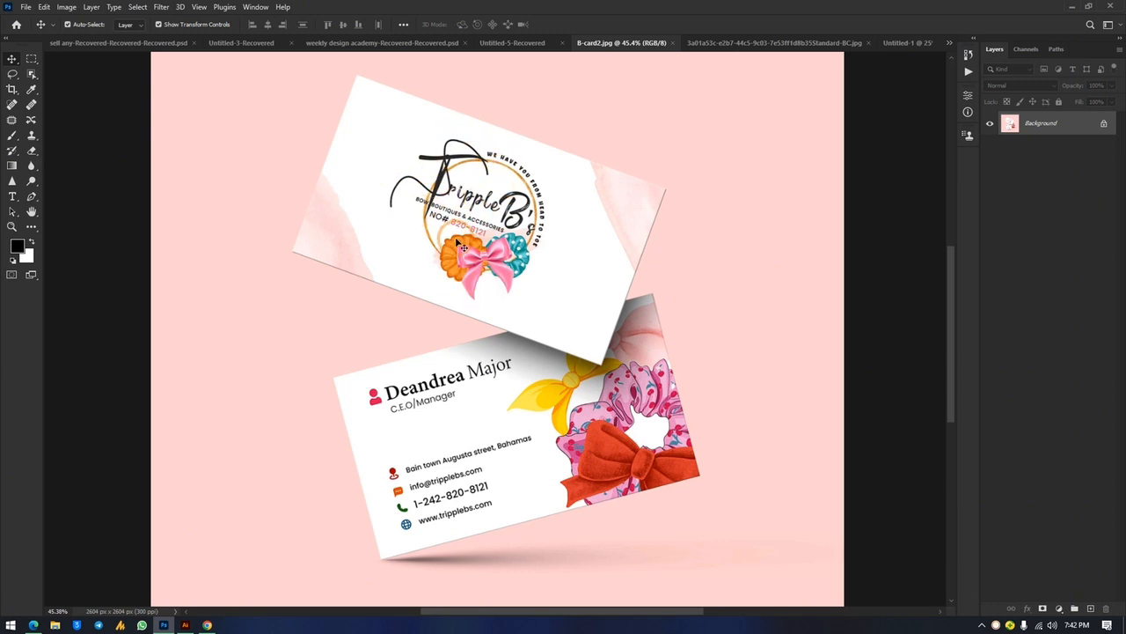
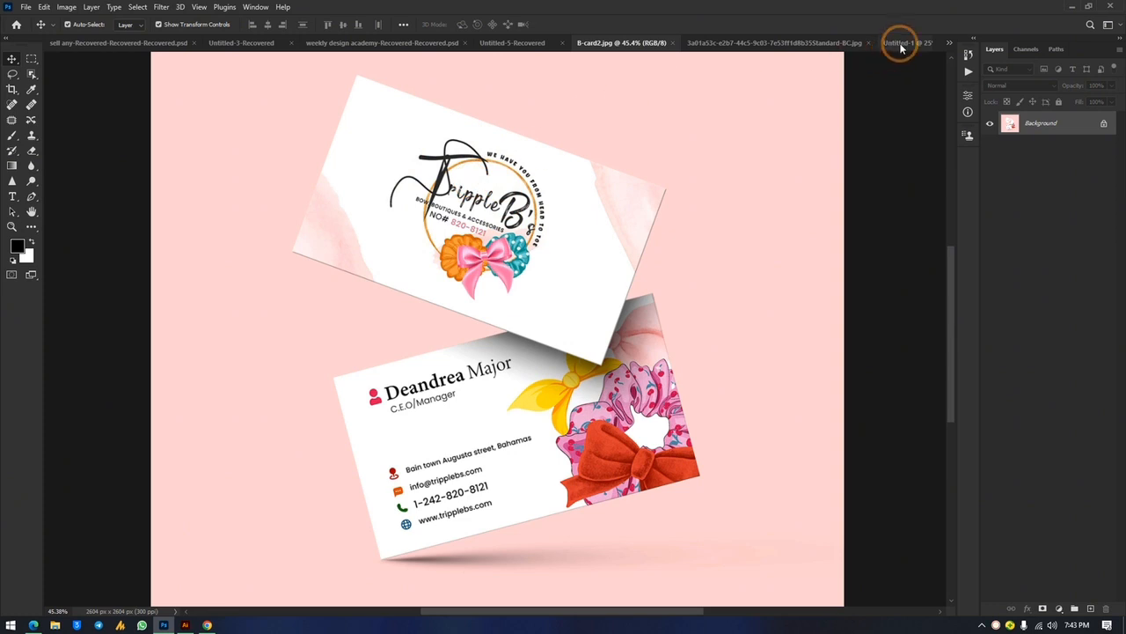
Look over the Untitled-2 business card, then return to the Untitled-1 Tintels logo document
left_click(949, 42)
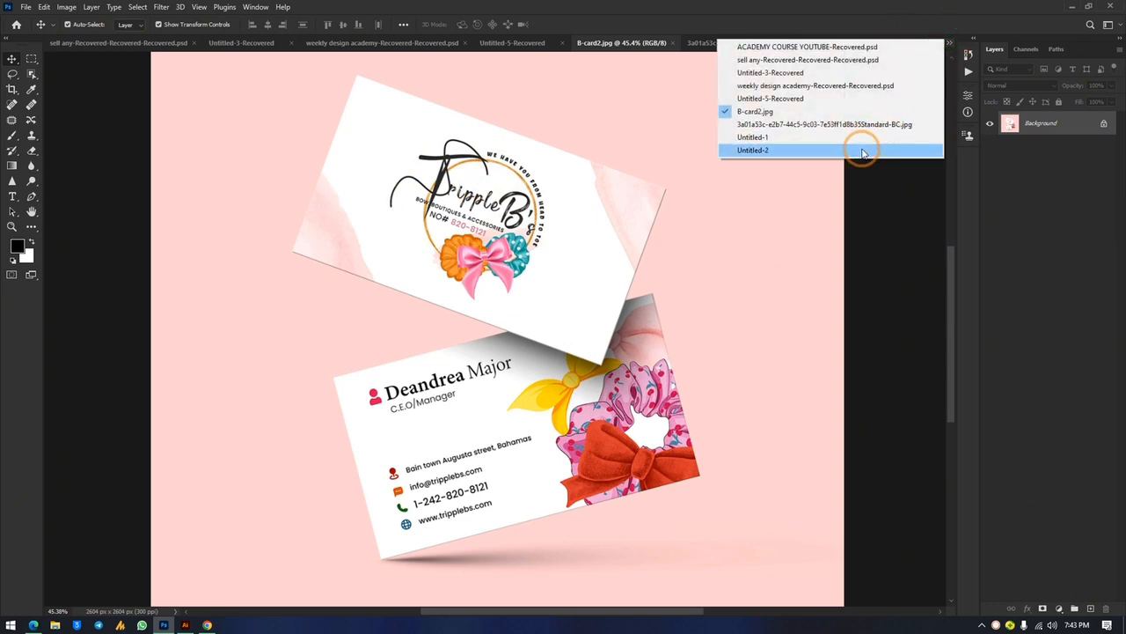
left_click(863, 153)
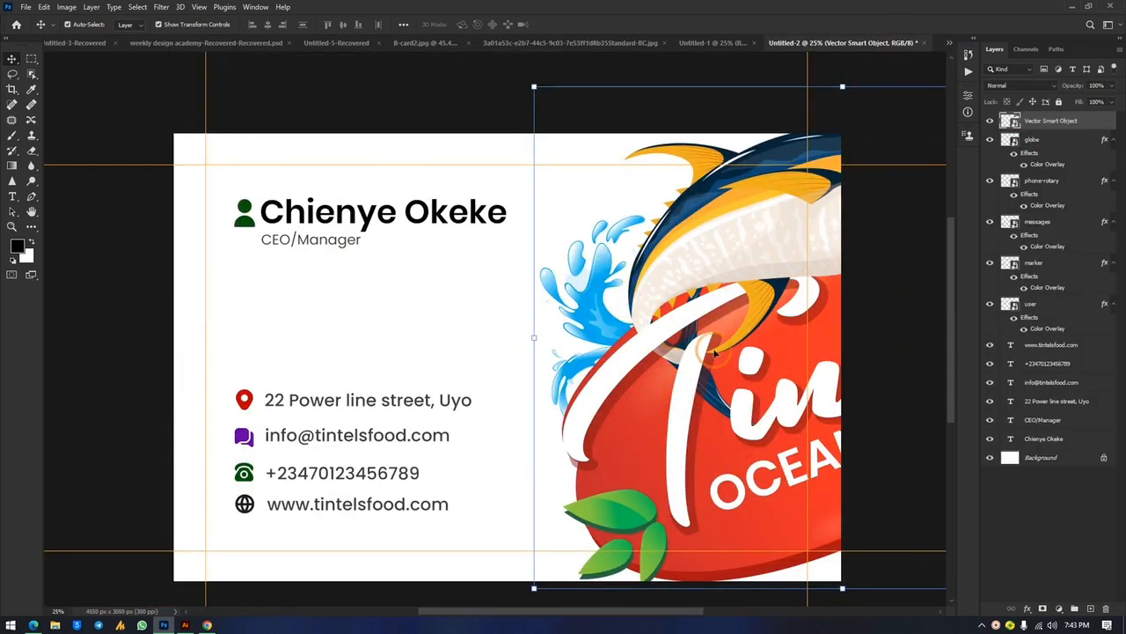
left_click(676, 228)
left_click(669, 236)
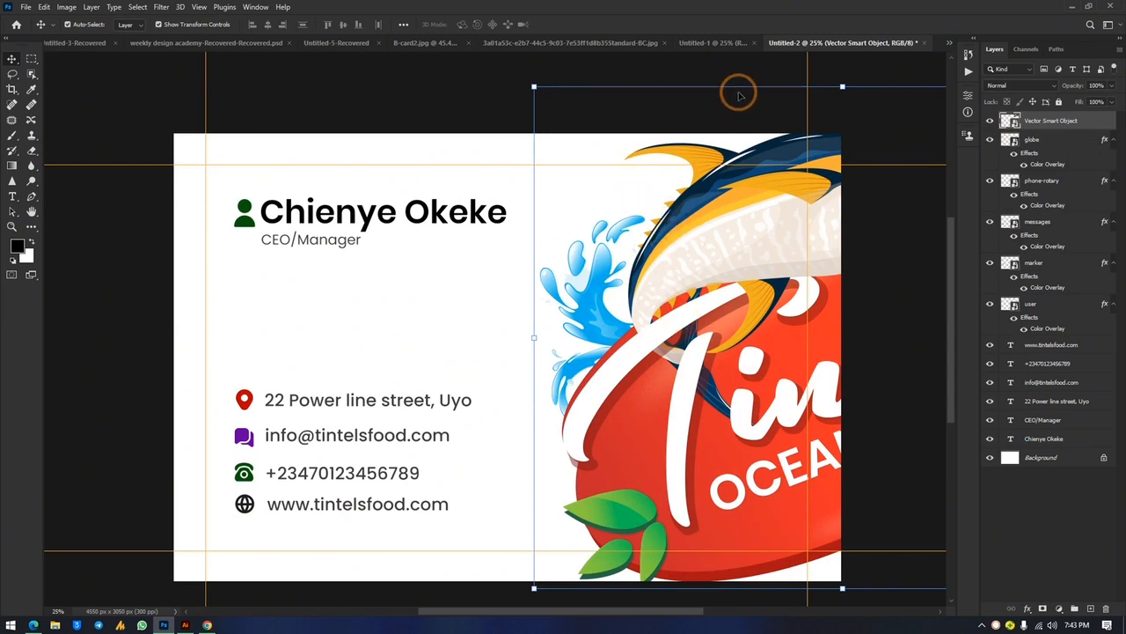
left_click(726, 45)
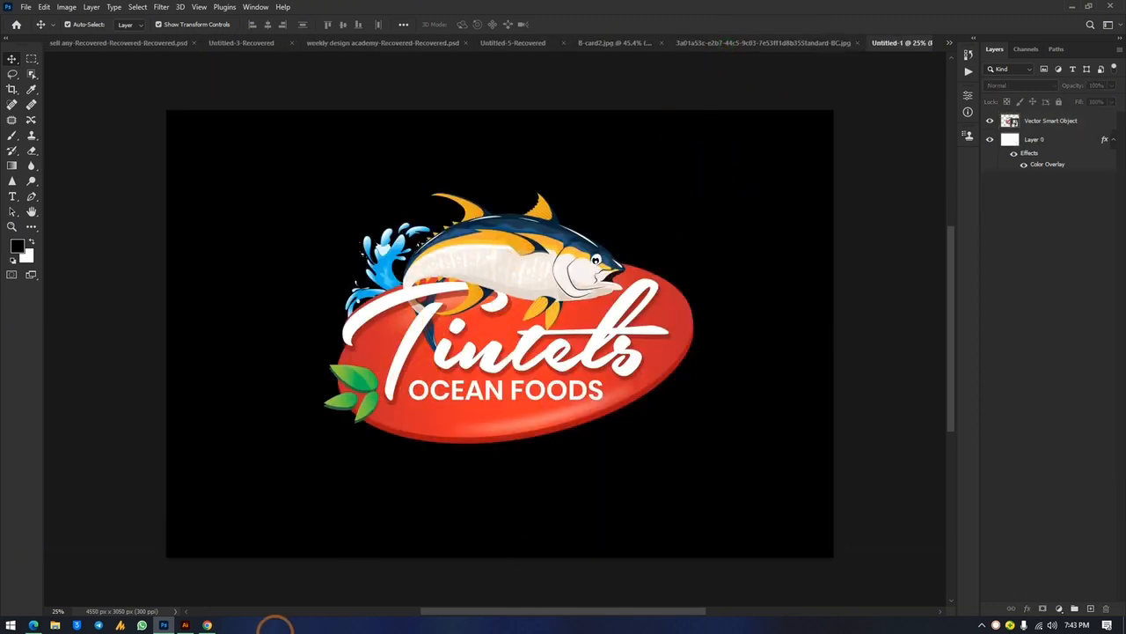
In Illustrator, pull the green leaf cluster off the Tintels logo and cut it for Photoshop
left_click(185, 625)
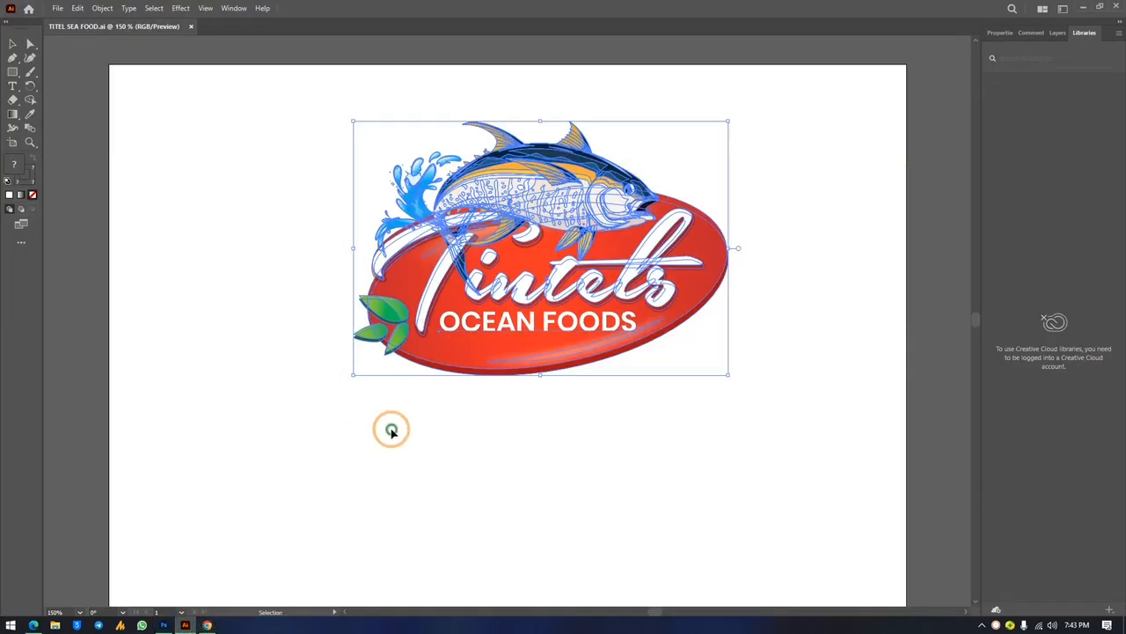
left_click(390, 428)
left_click(383, 319)
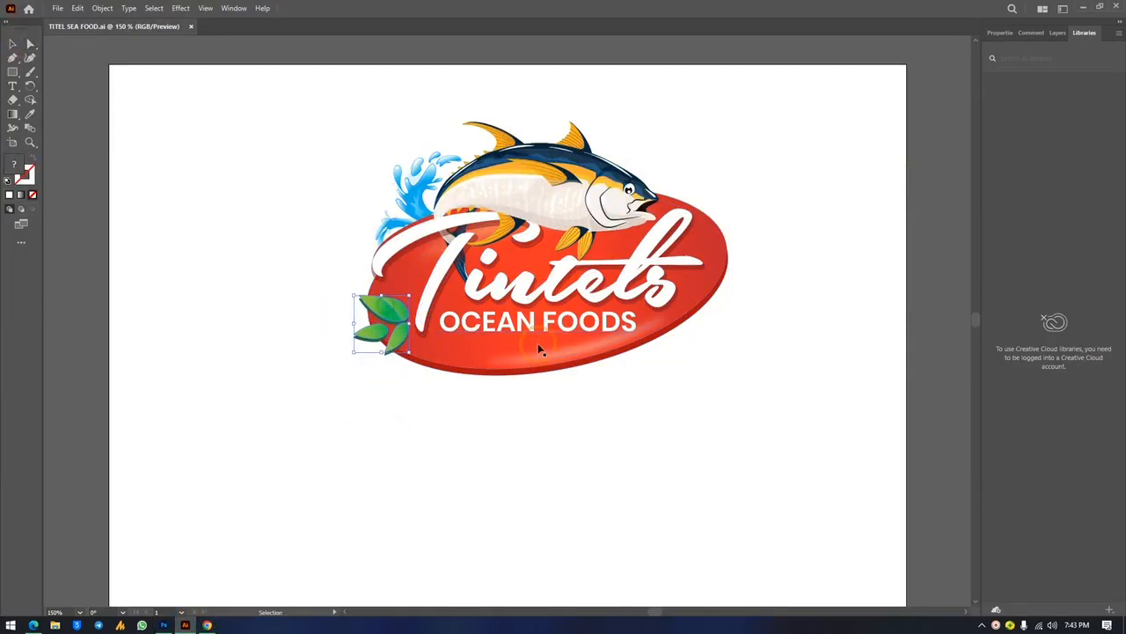
left_click_drag(389, 308, 303, 239)
key("Delete")
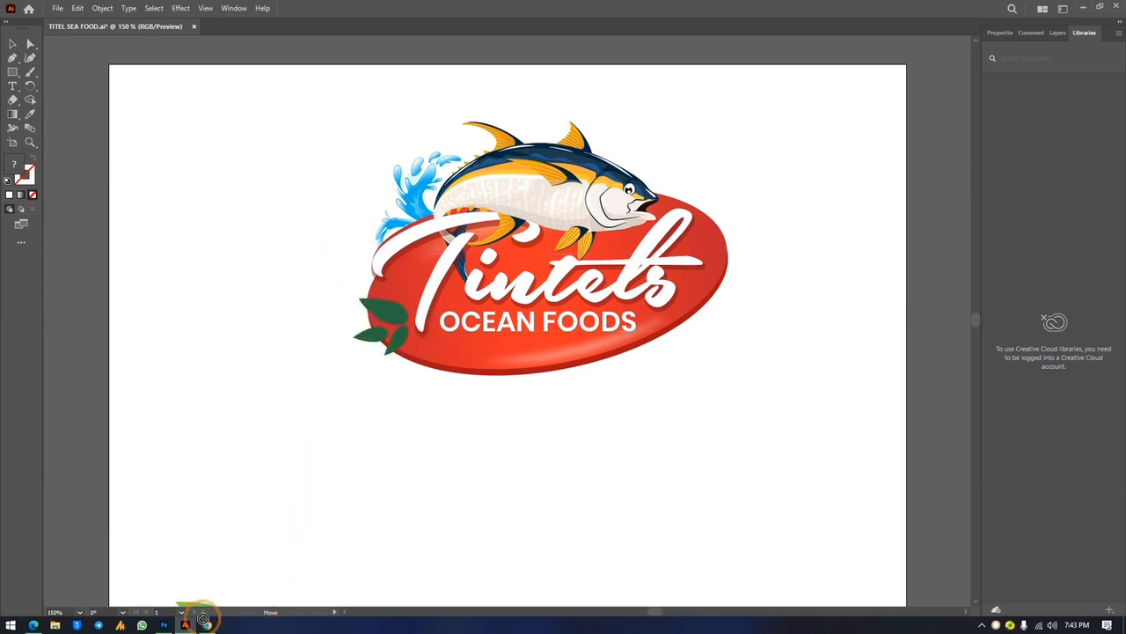
left_click(164, 625)
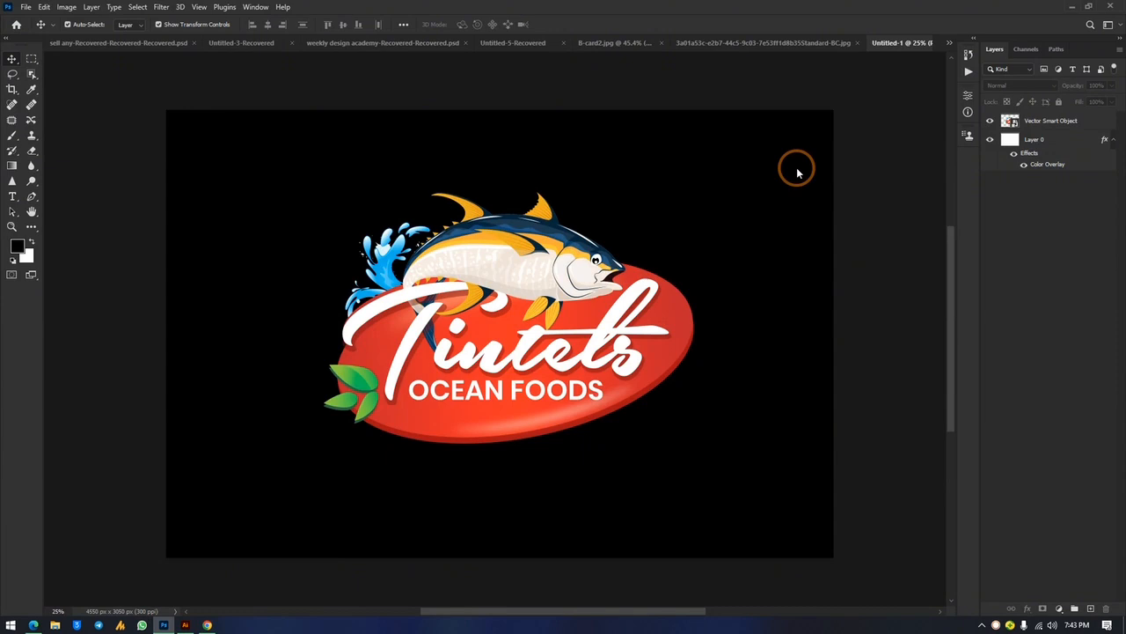
Paste the leaf cluster, enlarge it and place it in the top-right corner
key("ctrl+v")
left_click_drag(812, 138, 887, 94)
left_click_drag(902, 79, 878, 54)
left_click_drag(842, 211, 800, 215)
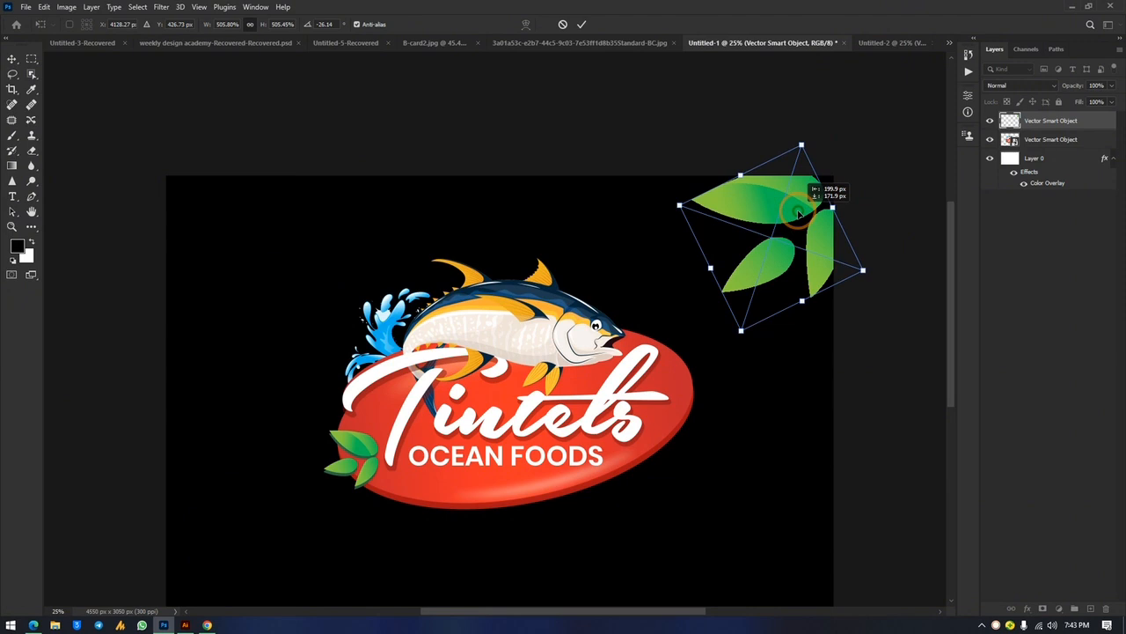
key("Return")
left_click(911, 319)
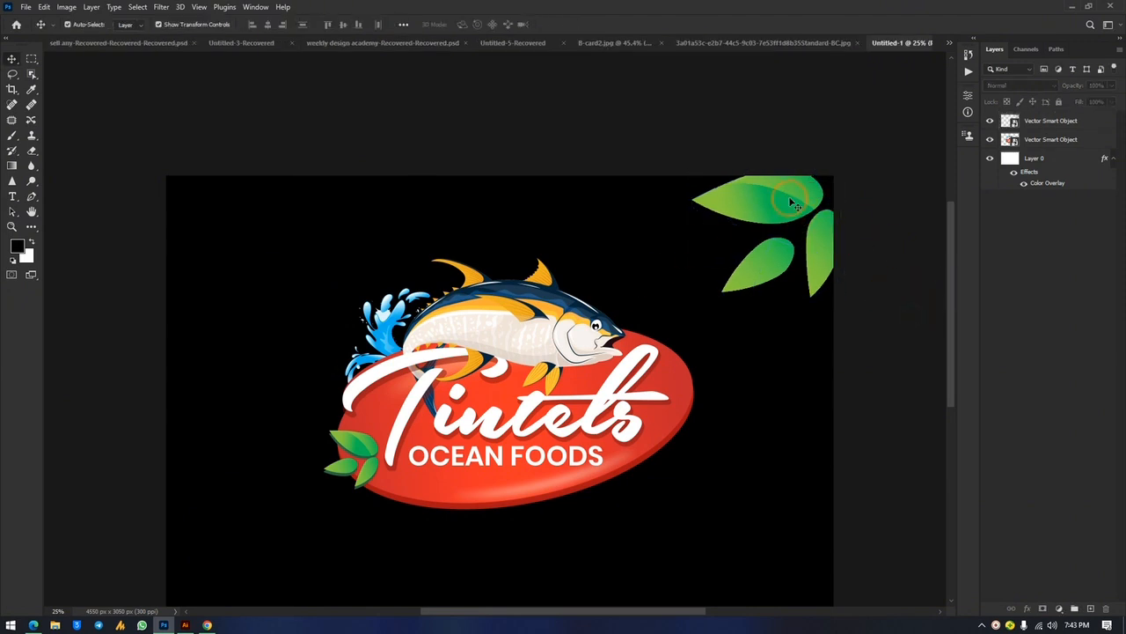
Duplicate the leaves, rotate the copy about 151° and move it bottom-left
left_click_drag(791, 204, 342, 256)
scroll(342, 256, "down", 2)
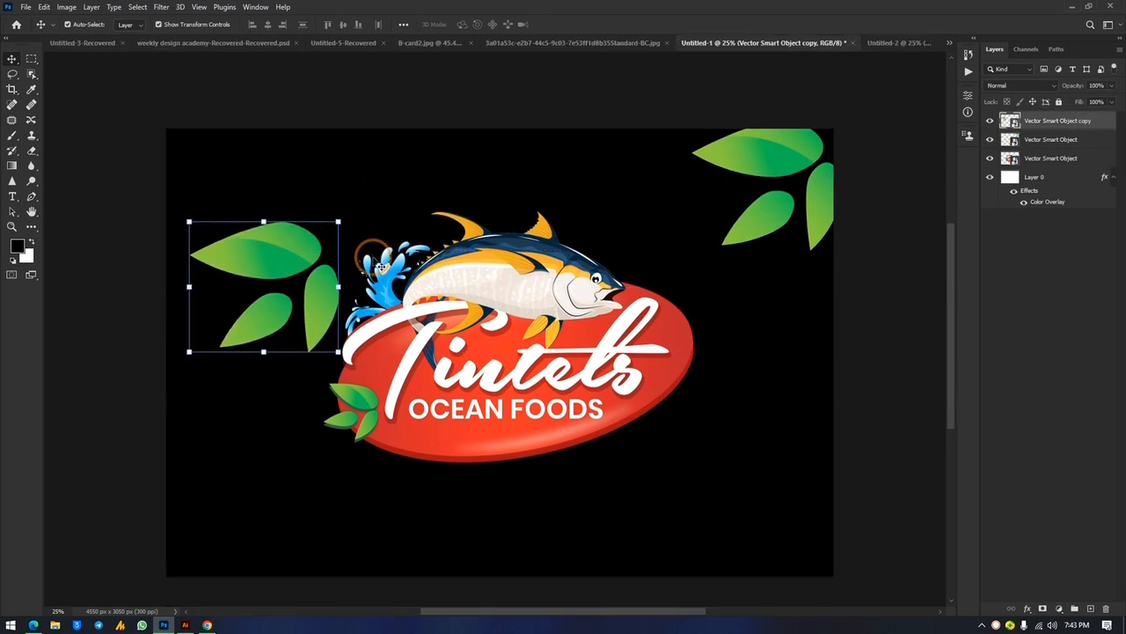
left_click_drag(347, 199, 121, 440)
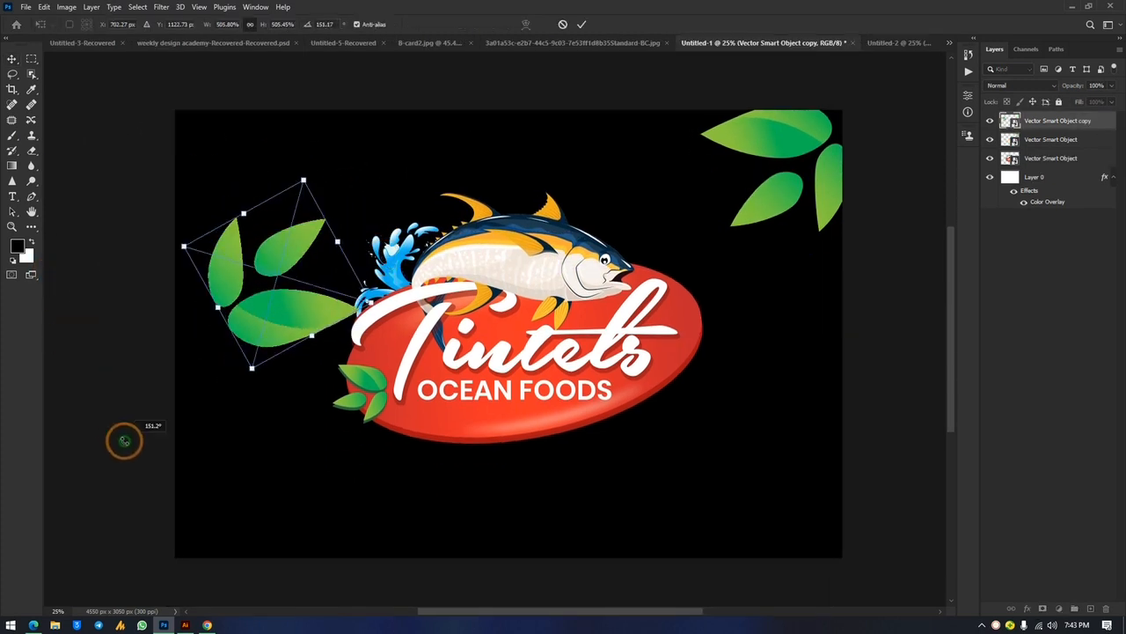
left_click_drag(315, 331, 276, 546)
Shrink the Tintels fish logo and centre it on the black background
left_click(901, 317)
left_click(553, 306)
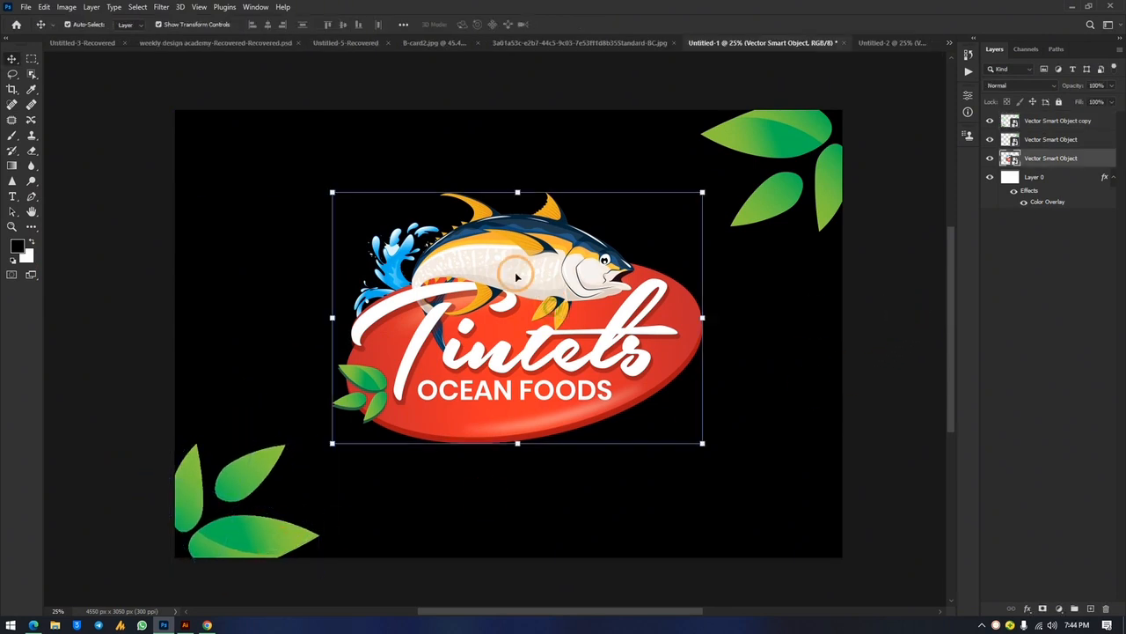
left_click_drag(516, 188, 510, 251)
left_click_drag(511, 361, 510, 335)
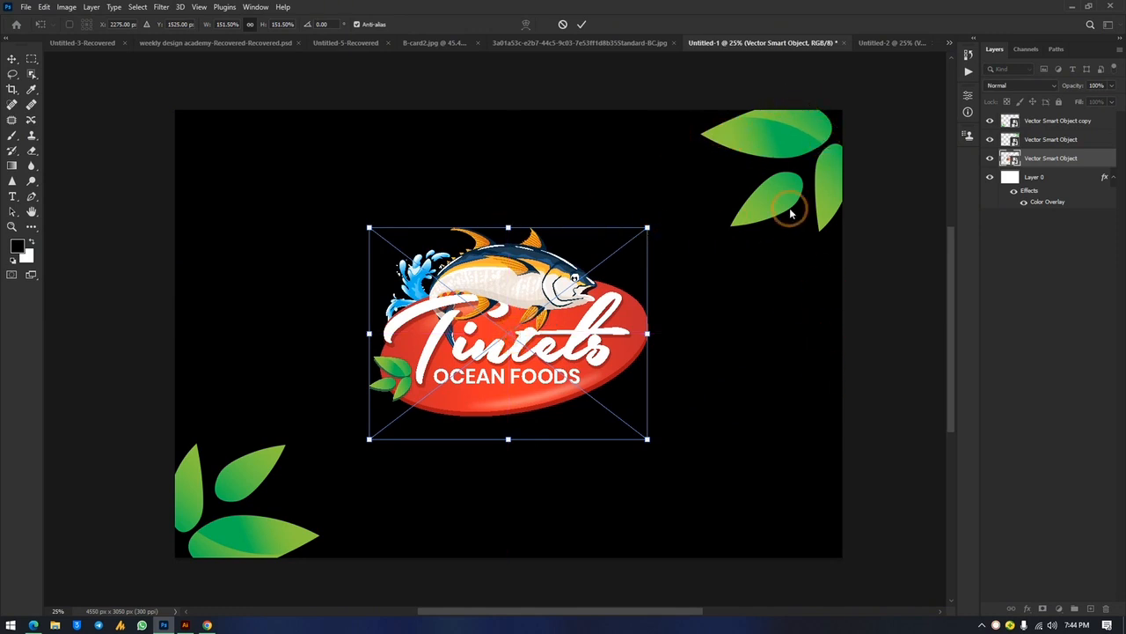
left_click(780, 134)
Rotate the top-right leaf cluster about -23° and resize it to fit the corner
left_click(800, 139)
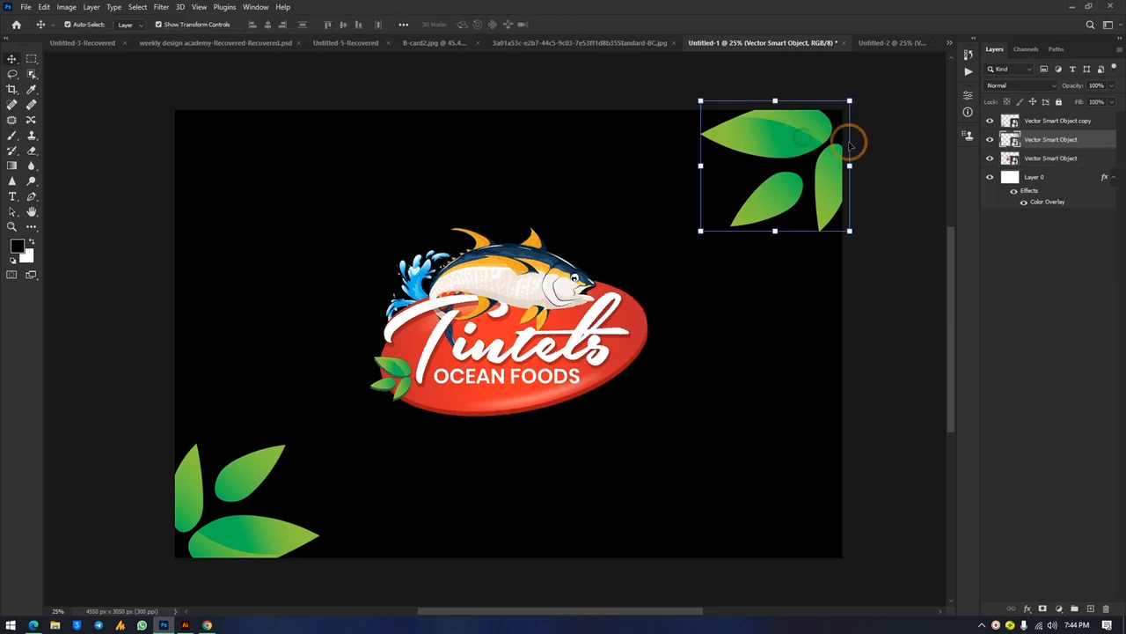
left_click_drag(855, 98, 807, 131)
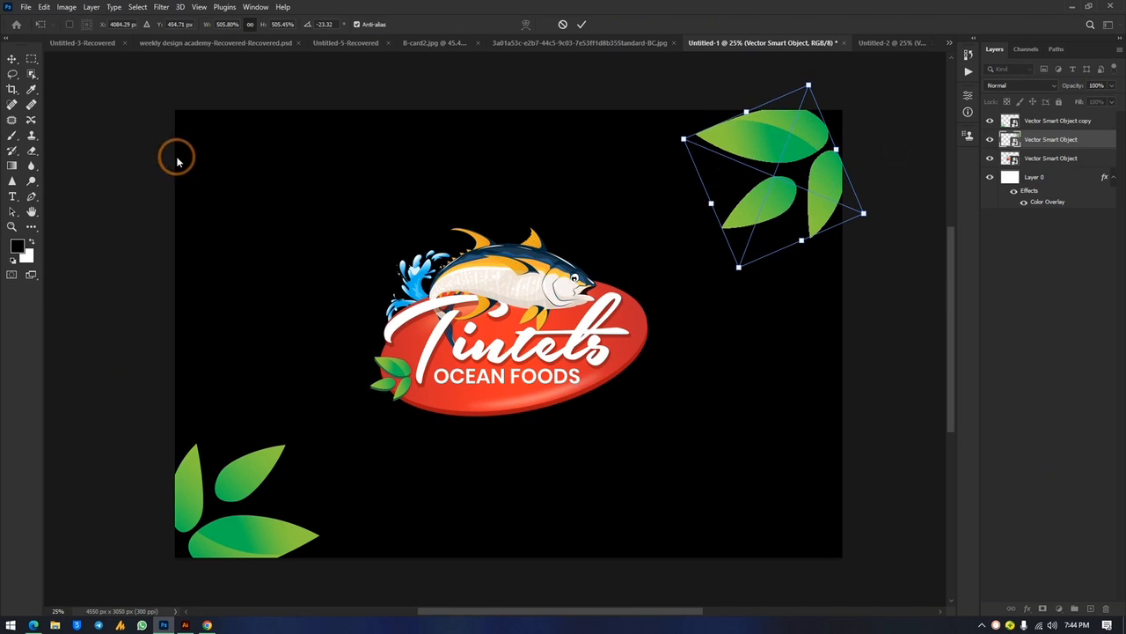
left_click(126, 147)
left_click(794, 146)
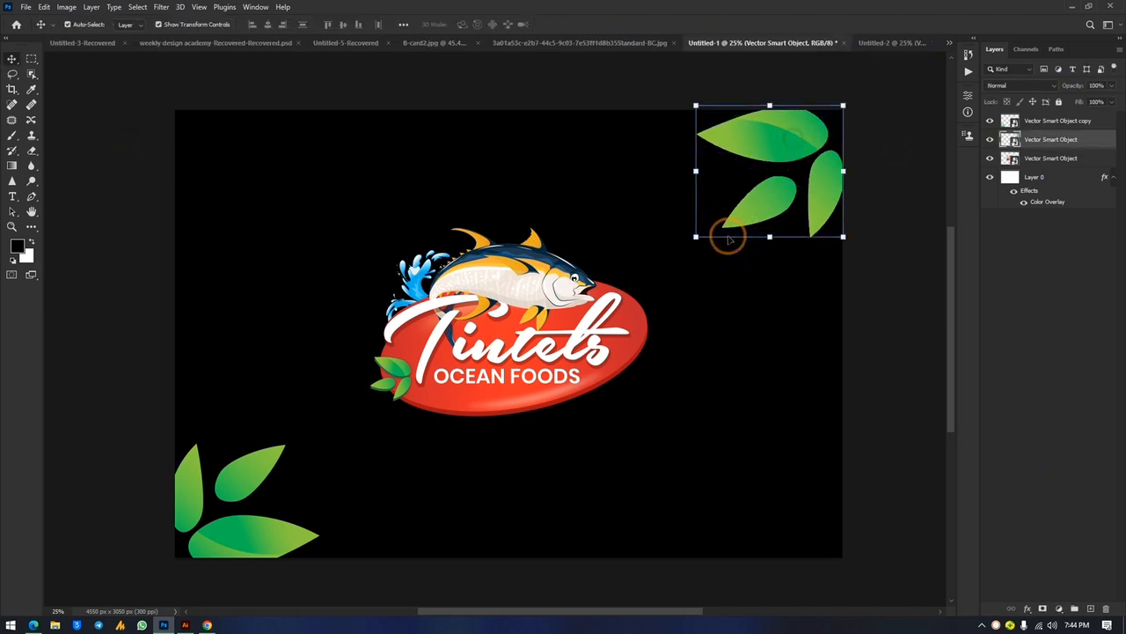
mouse_move(696, 236)
left_mouse_down()
mouse_move(710, 211)
mouse_move(704, 227)
left_mouse_up()
key("Return")
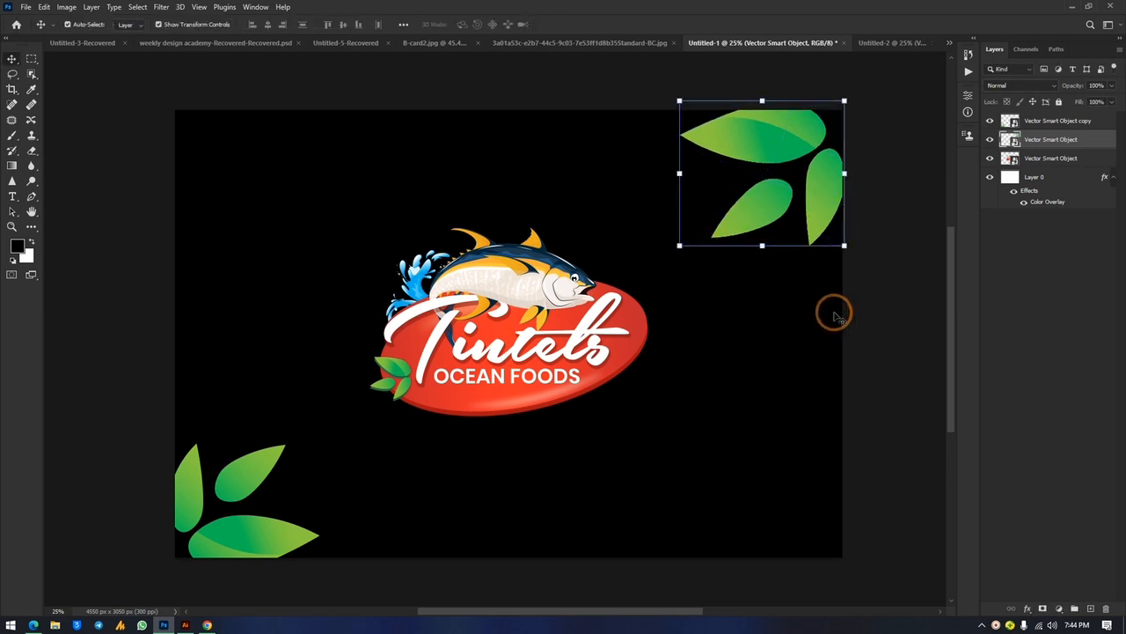
left_click(893, 324)
Rotate the bottom-left leaf copy about 154° to settle it in its corner
left_click(248, 482)
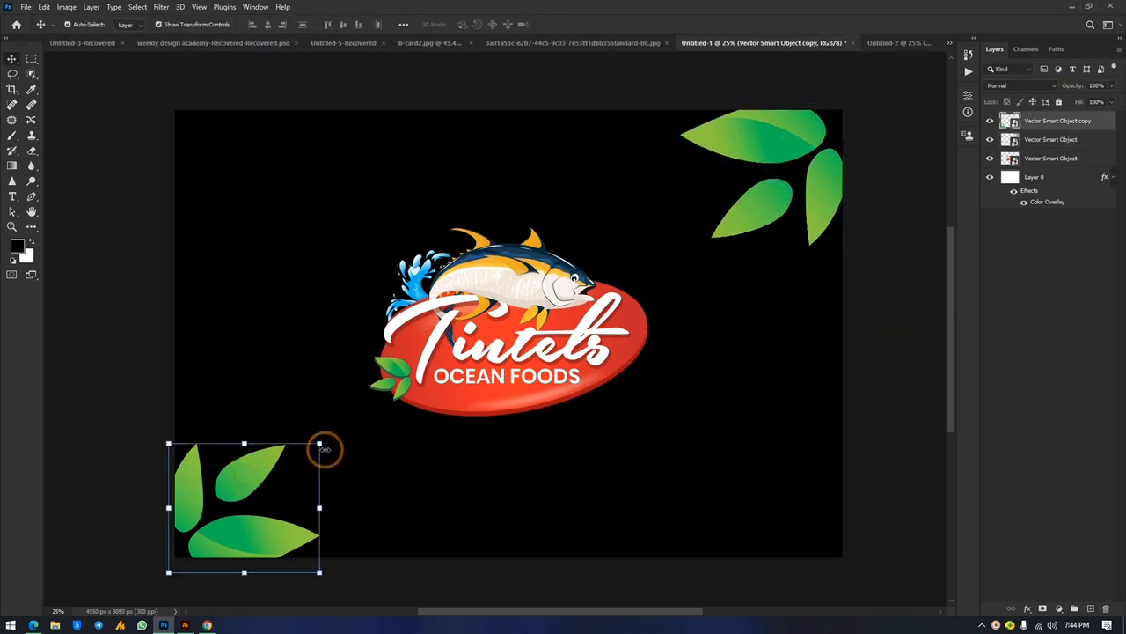
left_click_drag(320, 445, 243, 480)
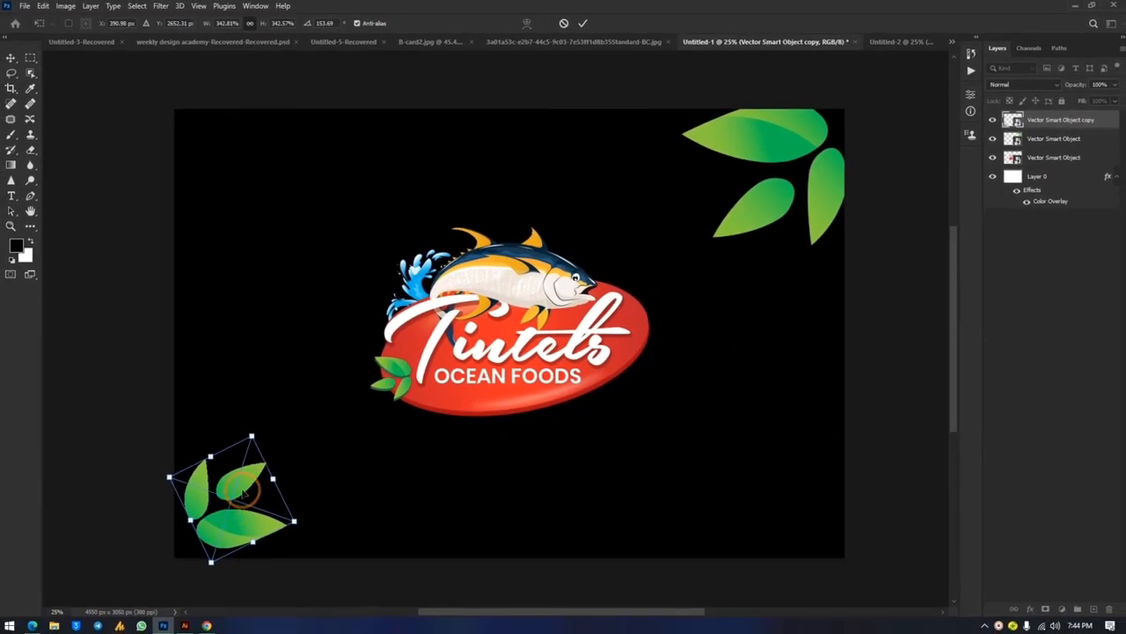
left_click(11, 64)
left_click(132, 213)
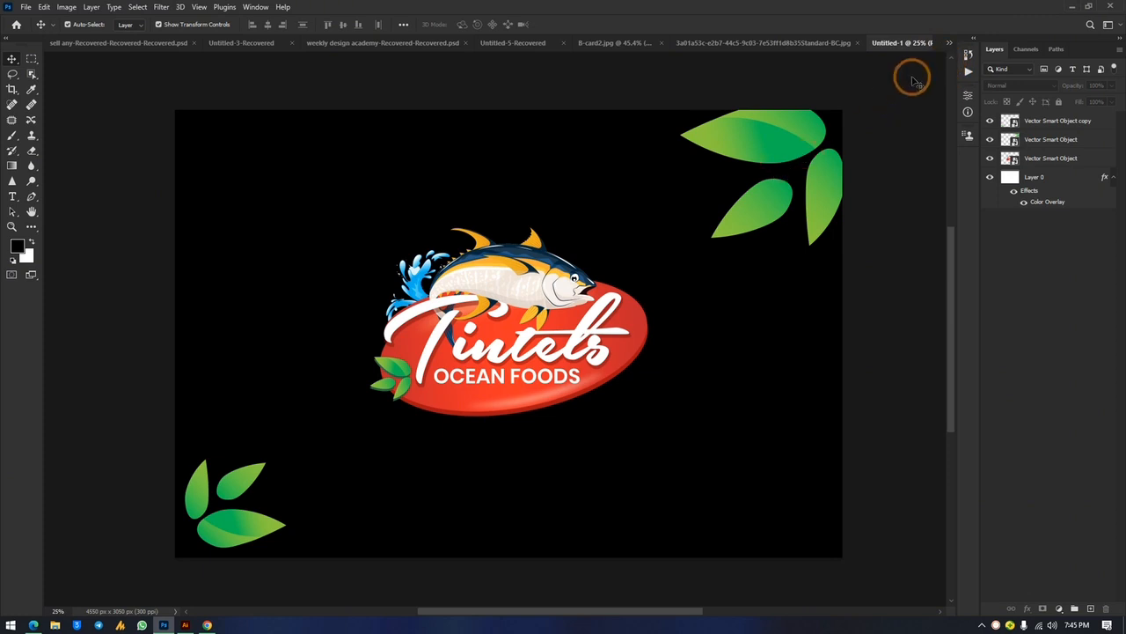
Save a copy of the logo design to the Desktop as the Photoshop PDF 'front'
key("ctrl+alt+s")
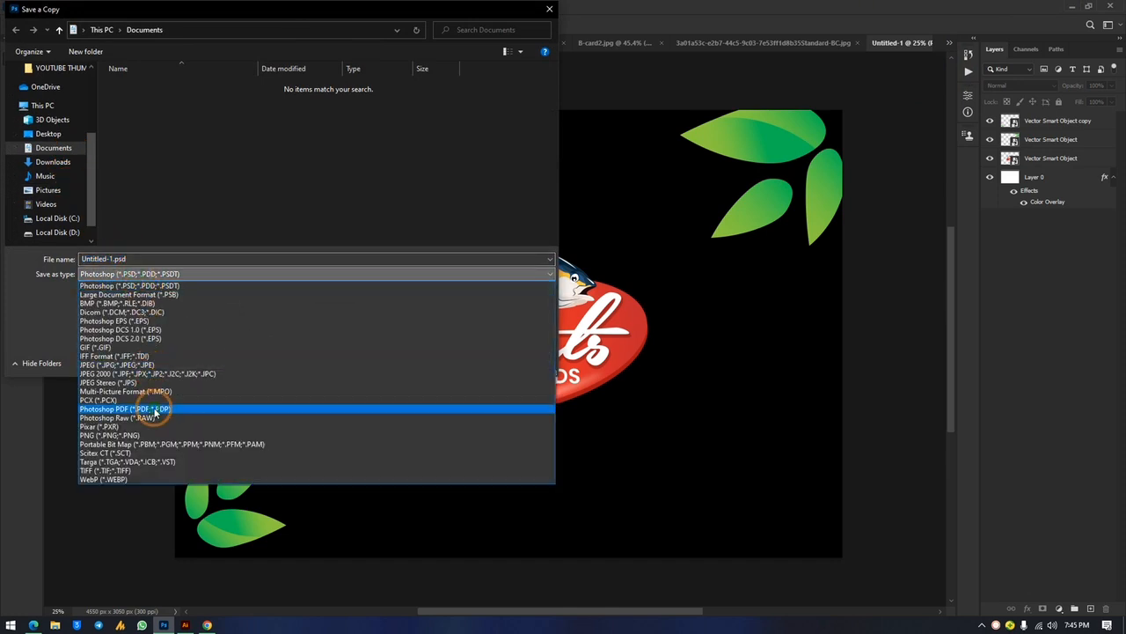
left_click(155, 410)
double_click(101, 257)
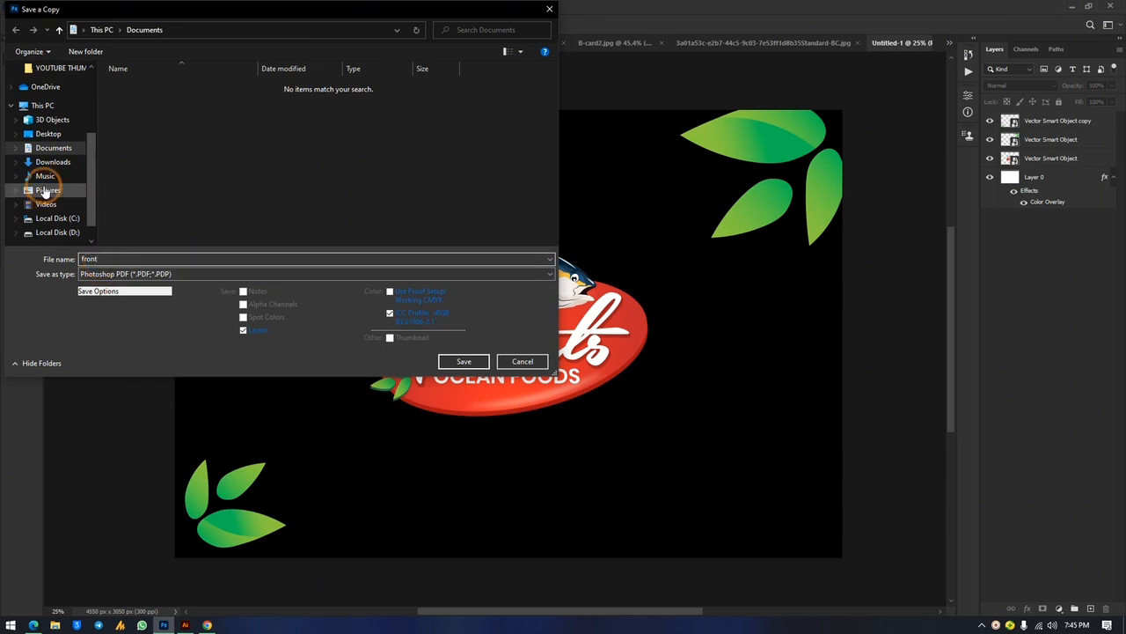
left_click(48, 134)
left_click(472, 368)
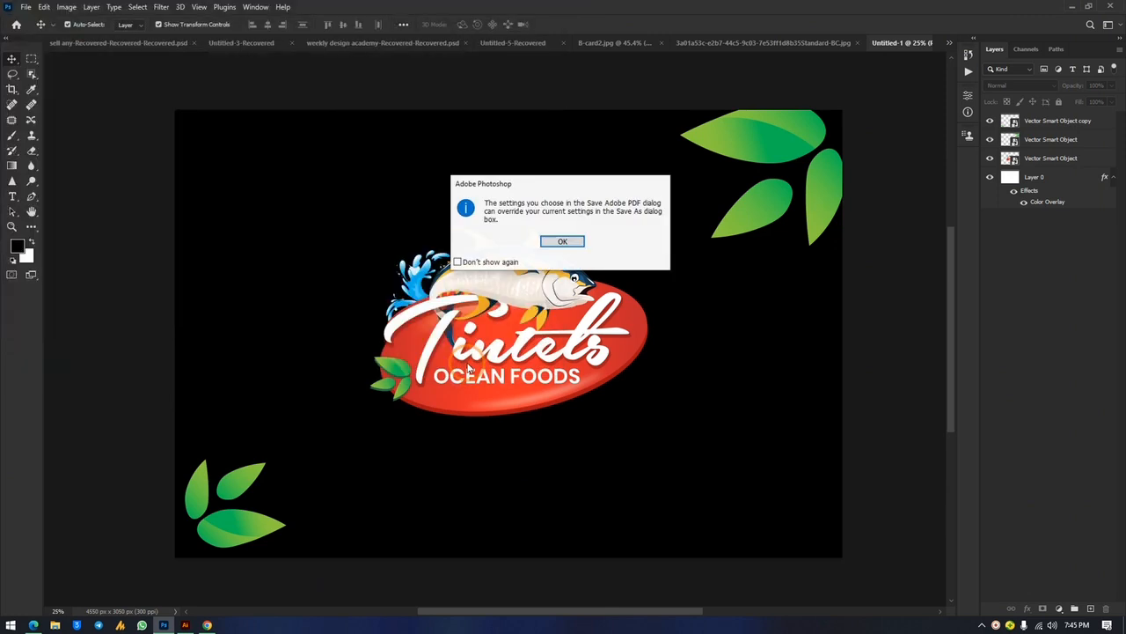
left_click(563, 241)
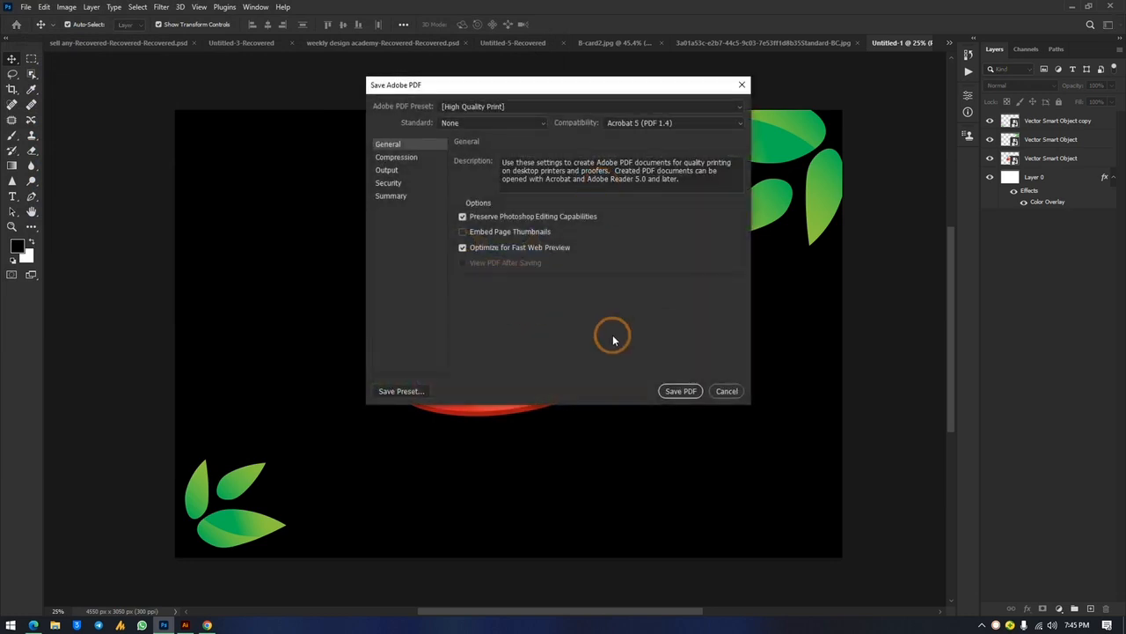
left_click(678, 392)
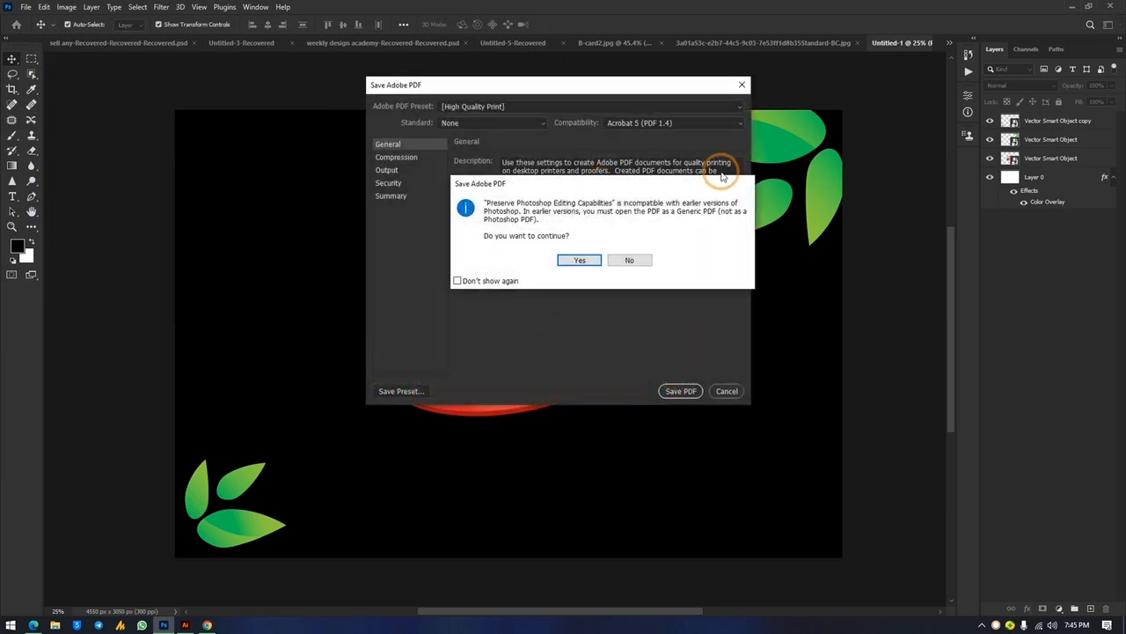
left_click(581, 257)
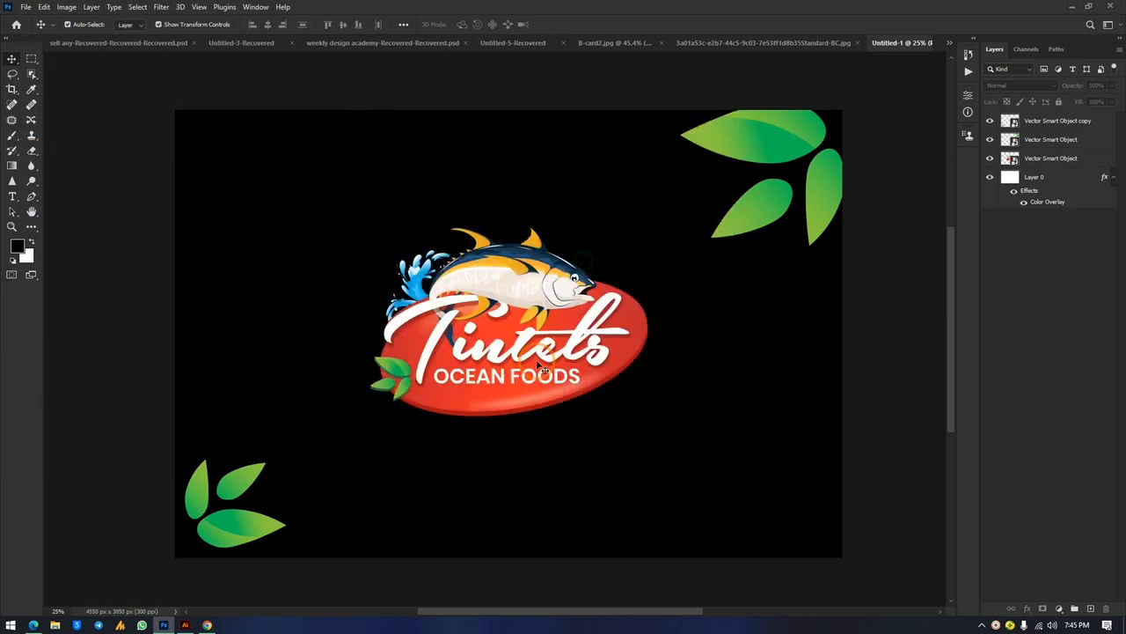
left_click(950, 44)
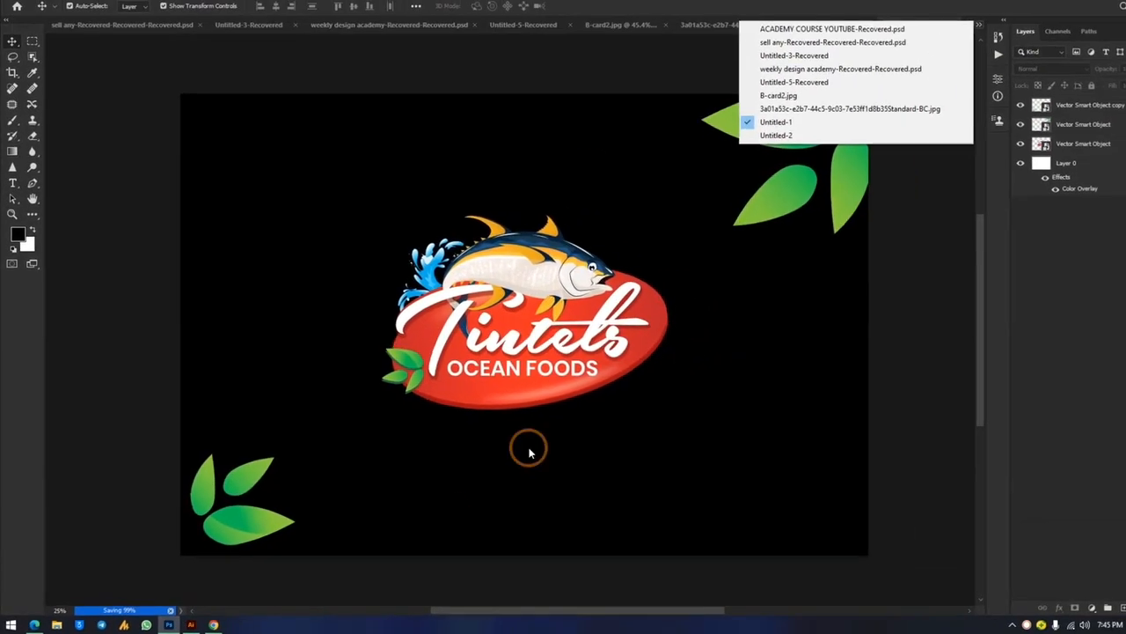
Save a copy of the Untitled-2 contact card as the Photoshop PDF 'back.pdf'
left_click(804, 12)
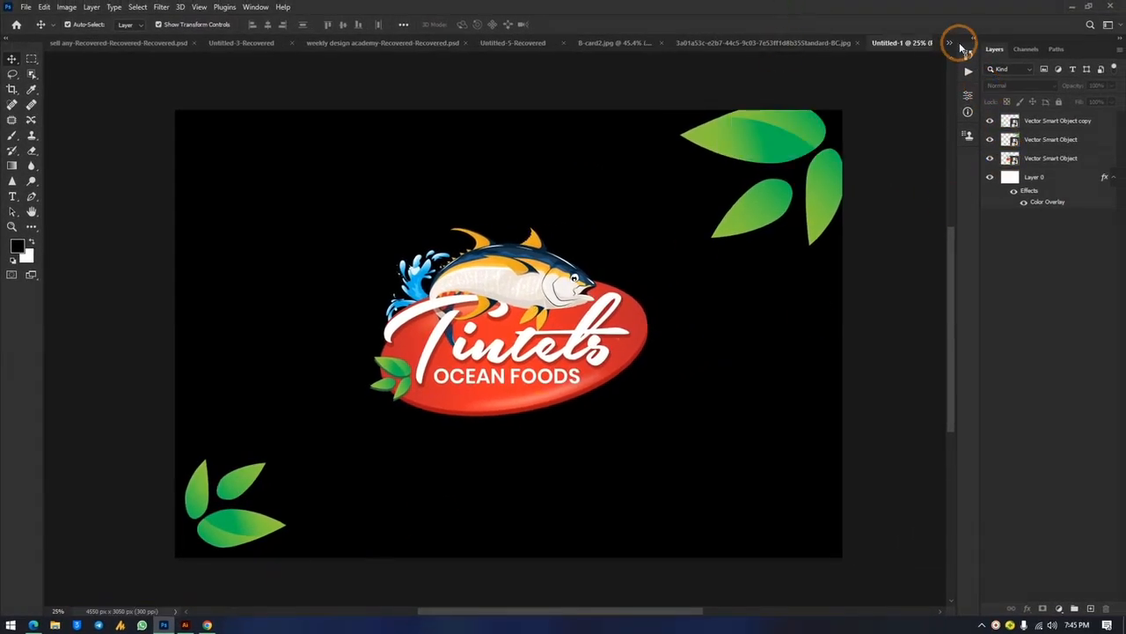
left_click(950, 43)
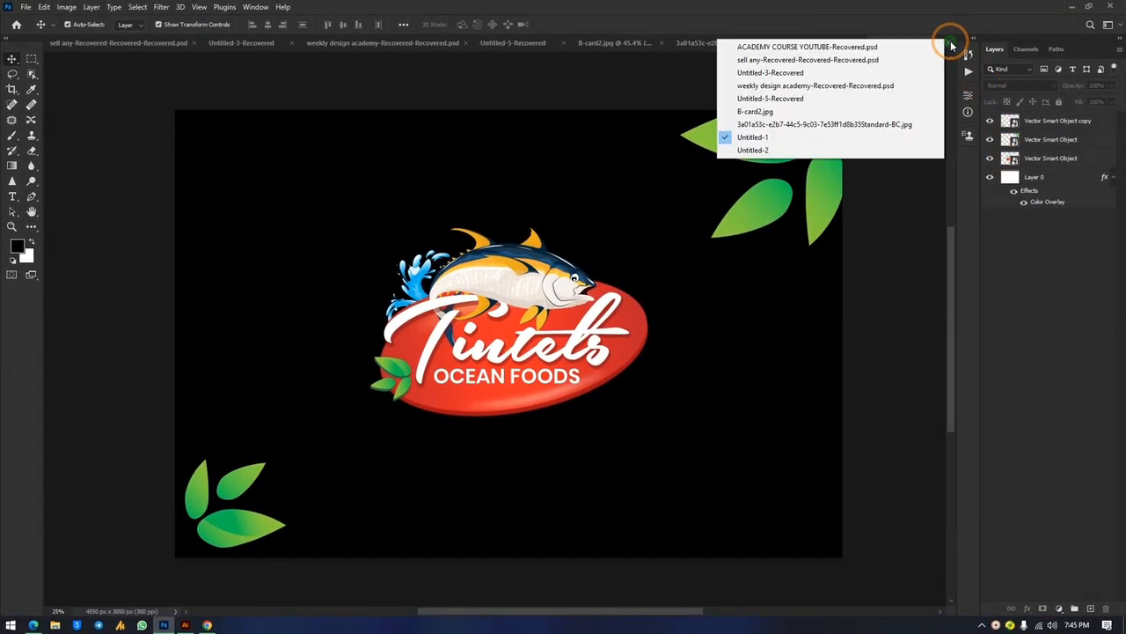
left_click(782, 147)
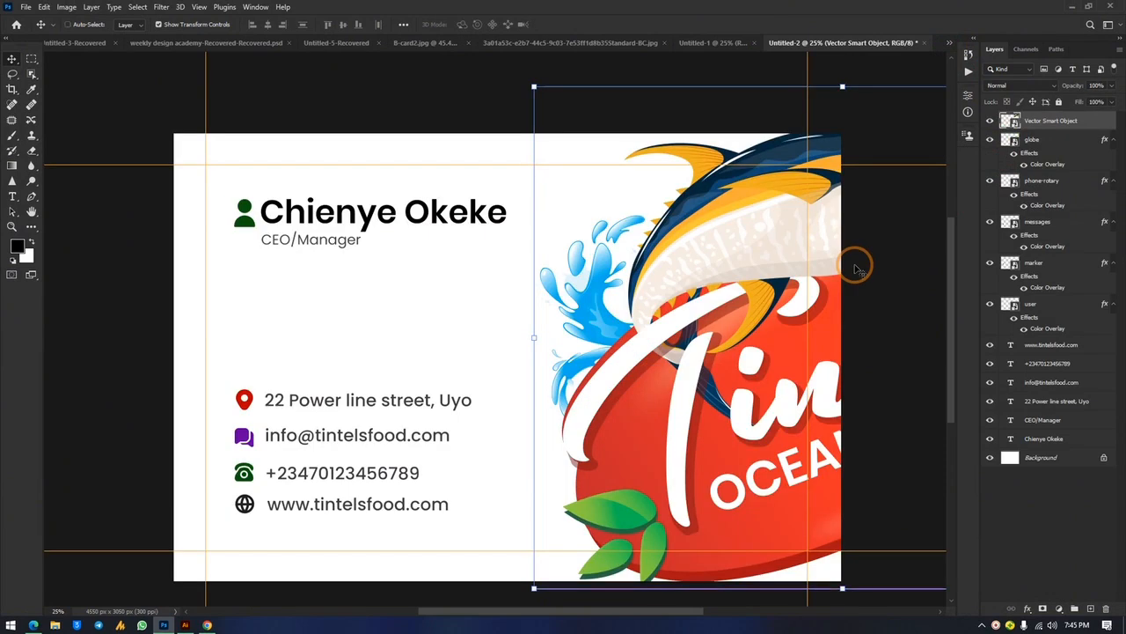
key("ctrl+alt+s")
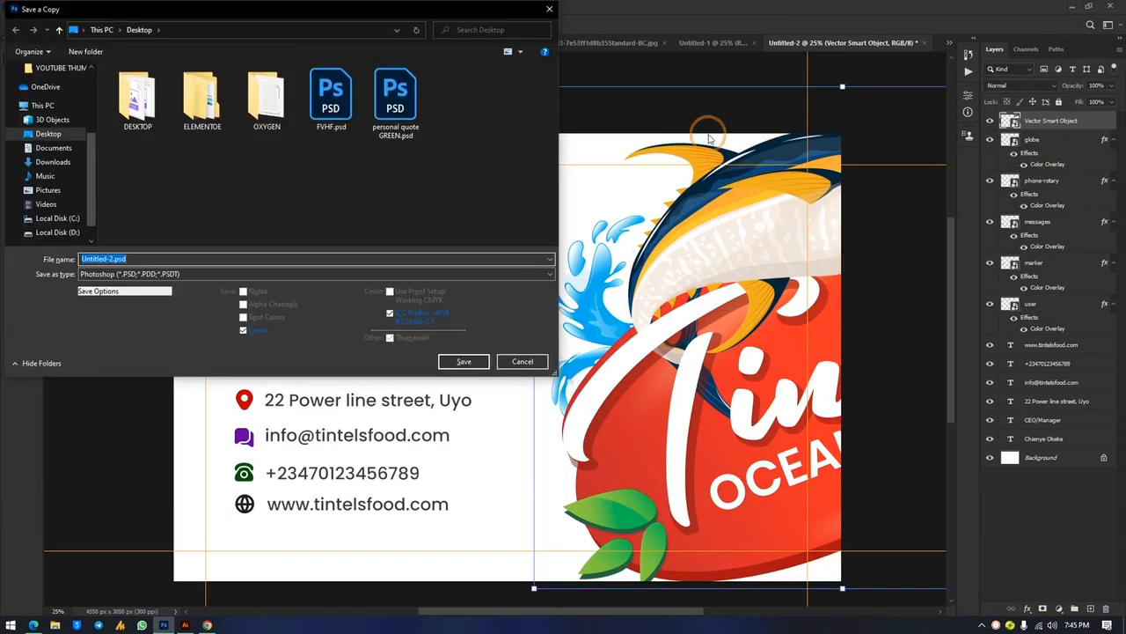
left_click(143, 275)
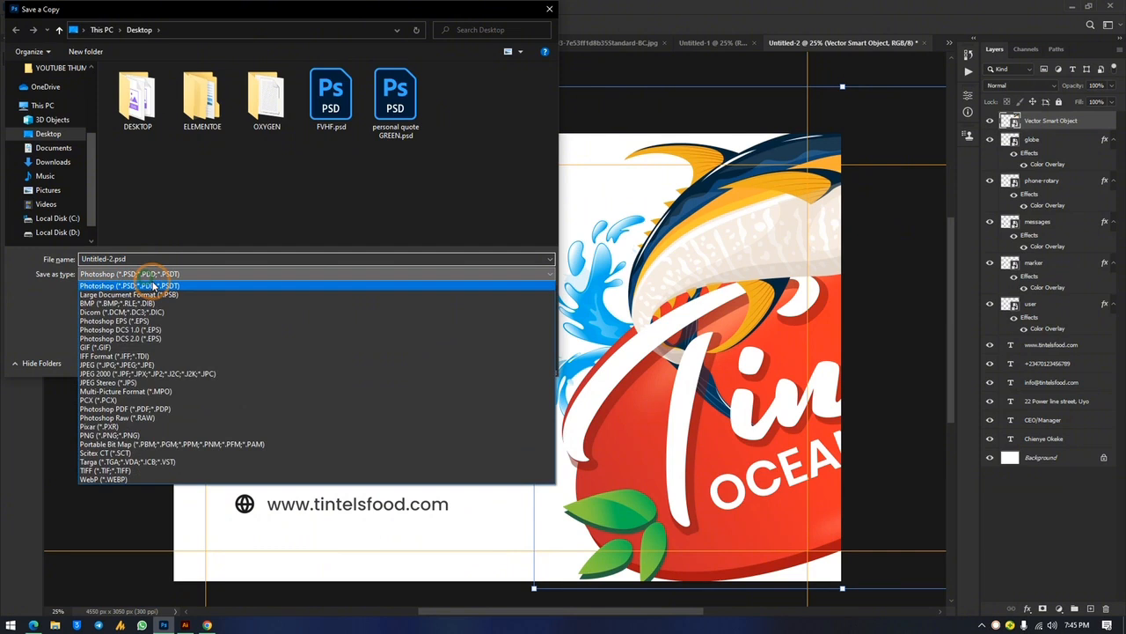
left_click(161, 409)
left_click(110, 259)
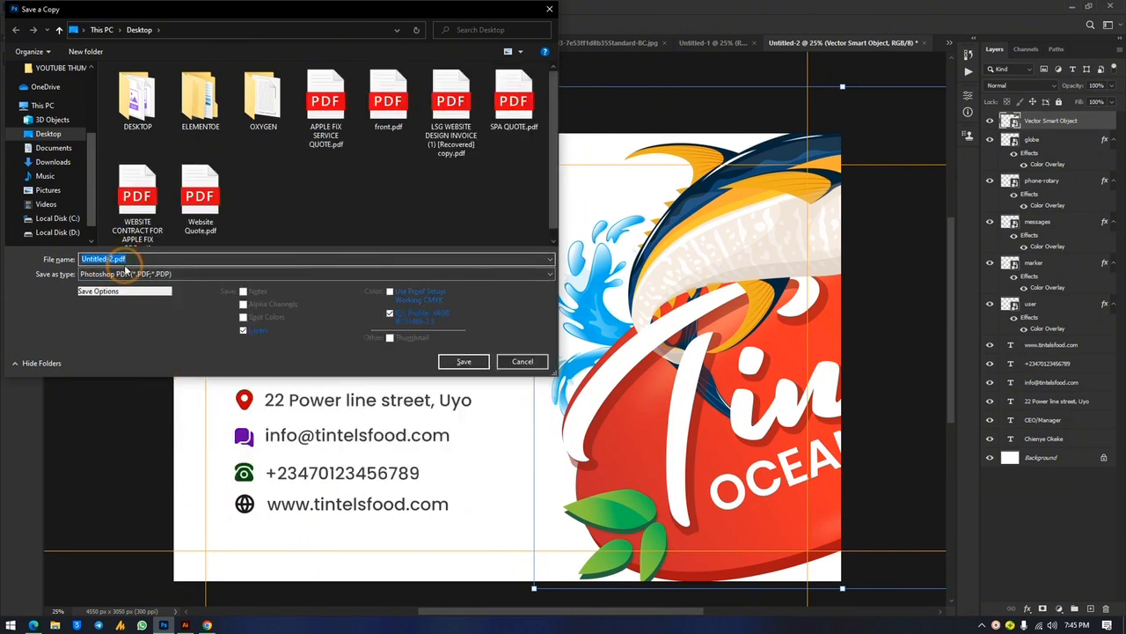
left_click(466, 361)
left_click(577, 240)
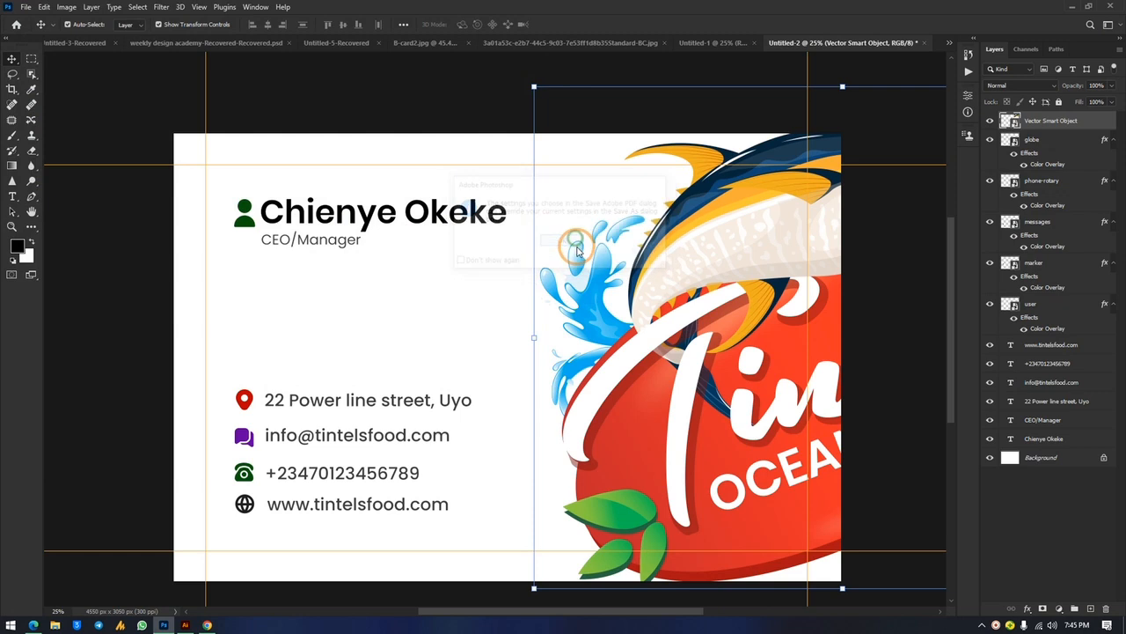
left_click(670, 393)
left_click(583, 259)
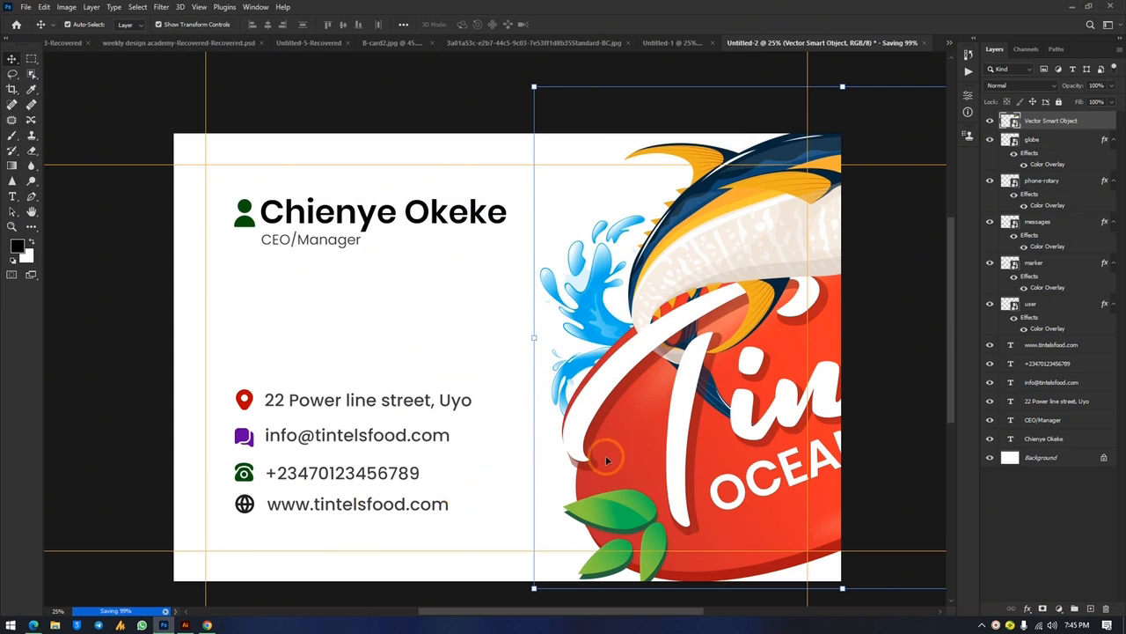
Minimize Photoshop and Illustrator, select front.pdf and back.pdf on the desktop, and restore the browser
left_click(1072, 9)
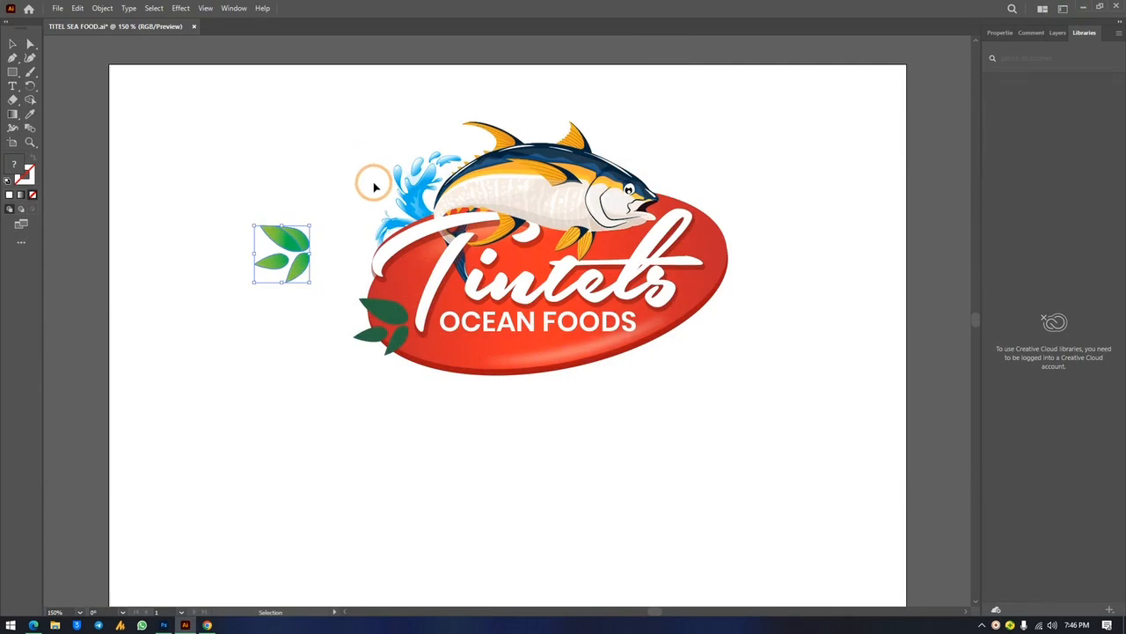
left_click(1073, 9)
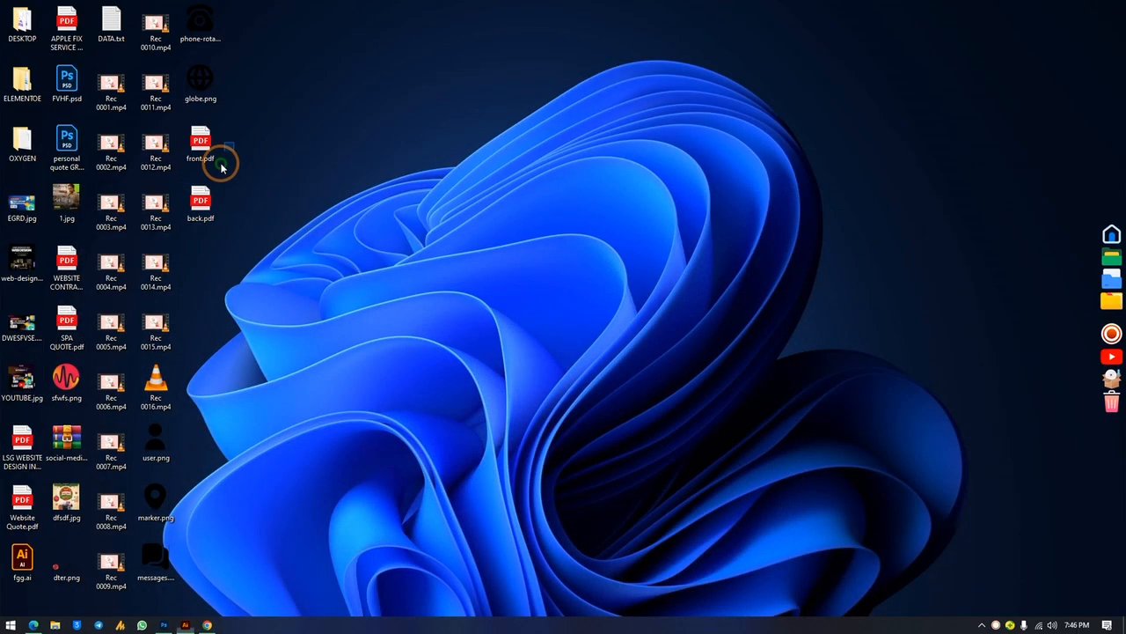
left_click_drag(221, 166, 199, 244)
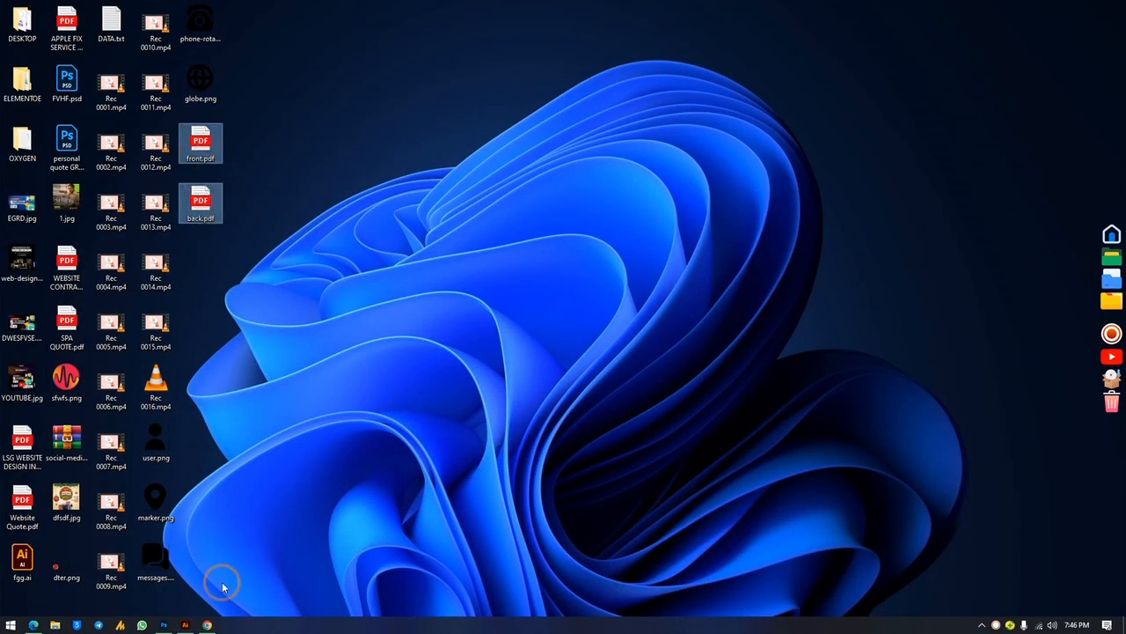
left_click(207, 625)
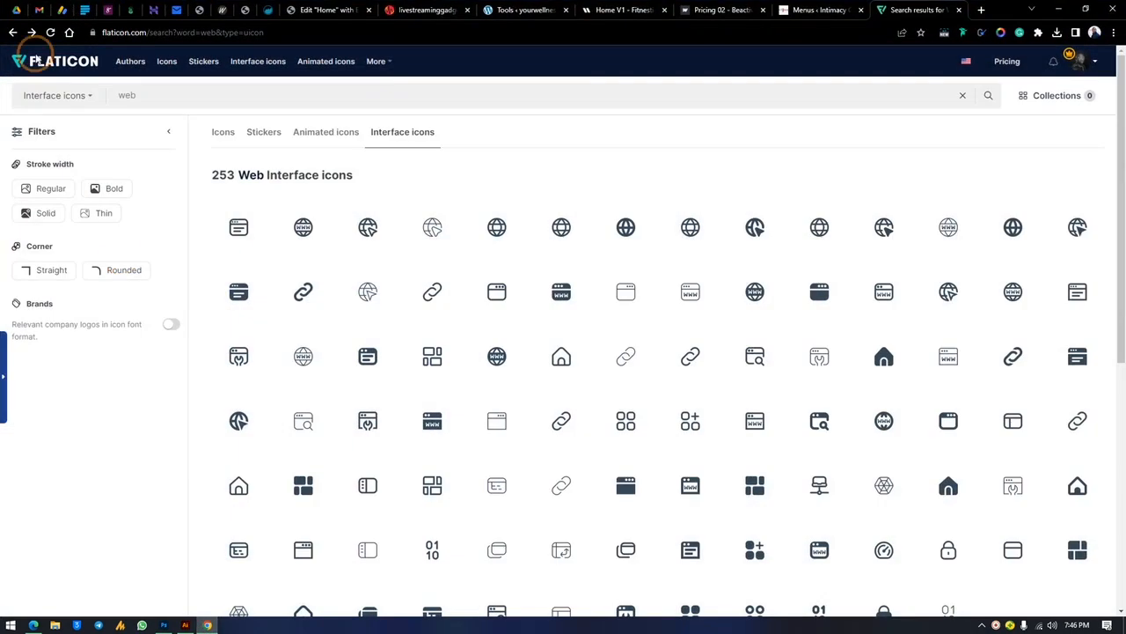
Switch from Flaticon to Google Drive and open My Drive > EXPORT CORNER
left_click(56, 7)
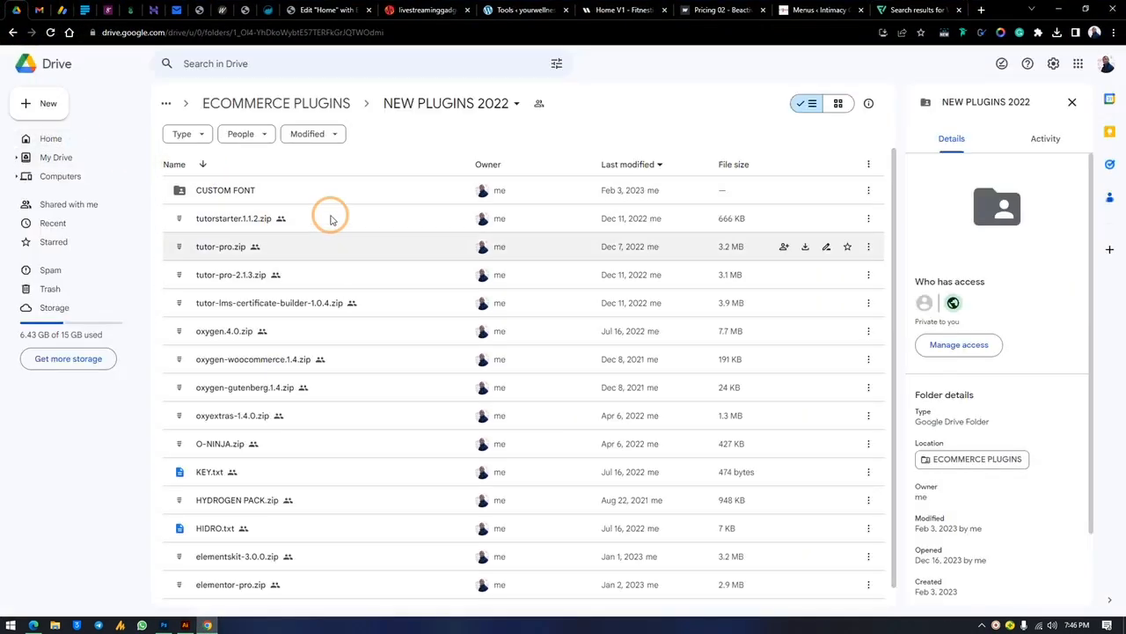
left_click(51, 139)
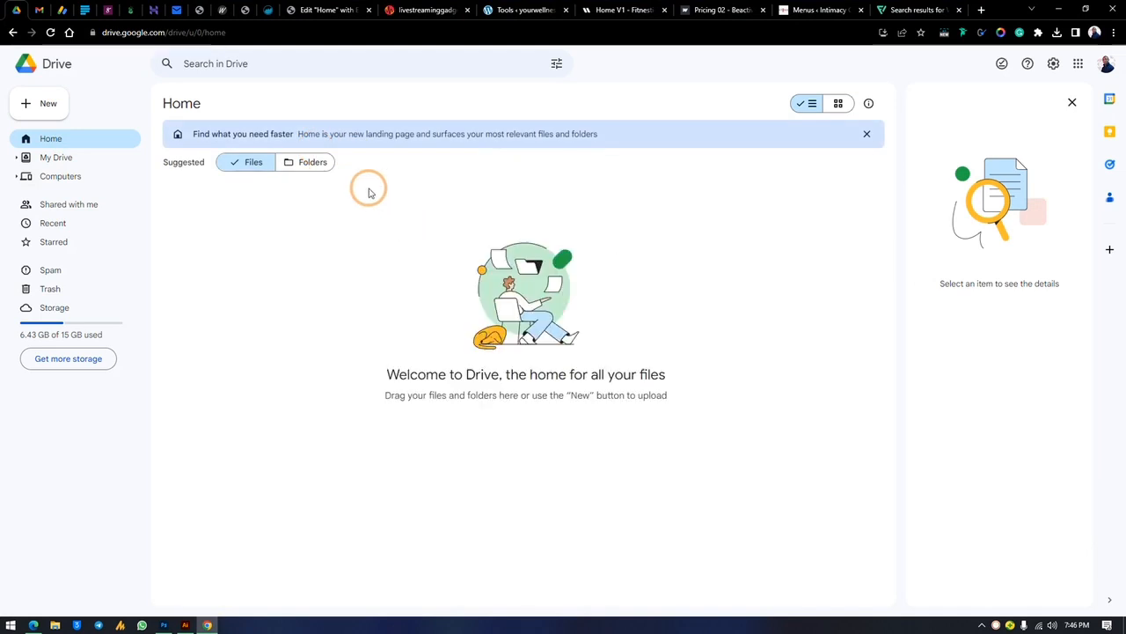
left_click(58, 158)
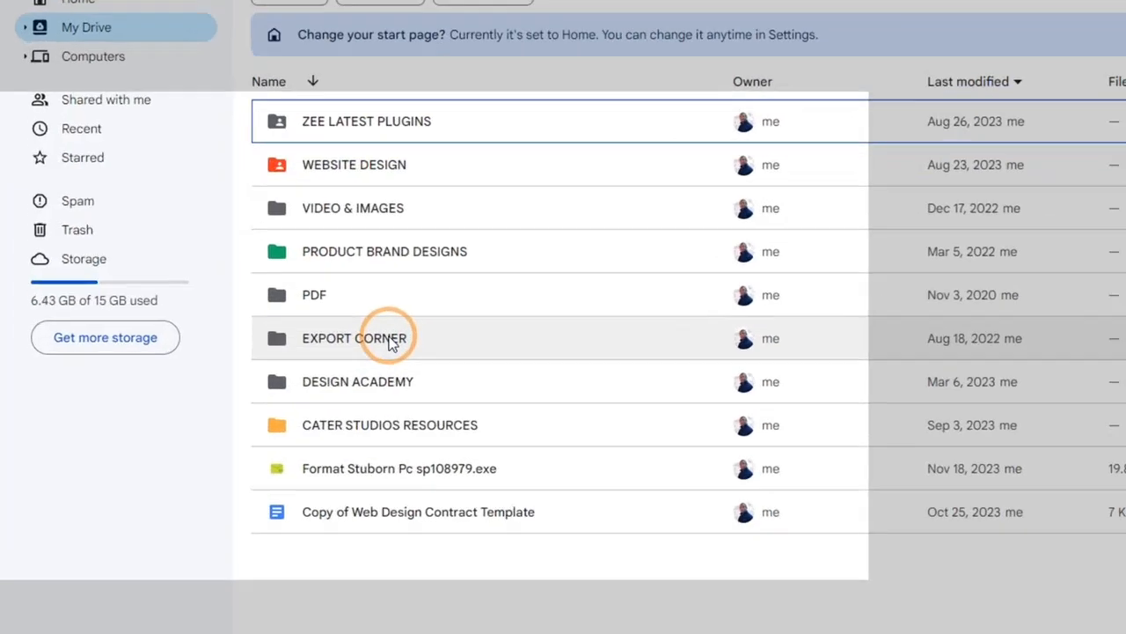
left_click(392, 342)
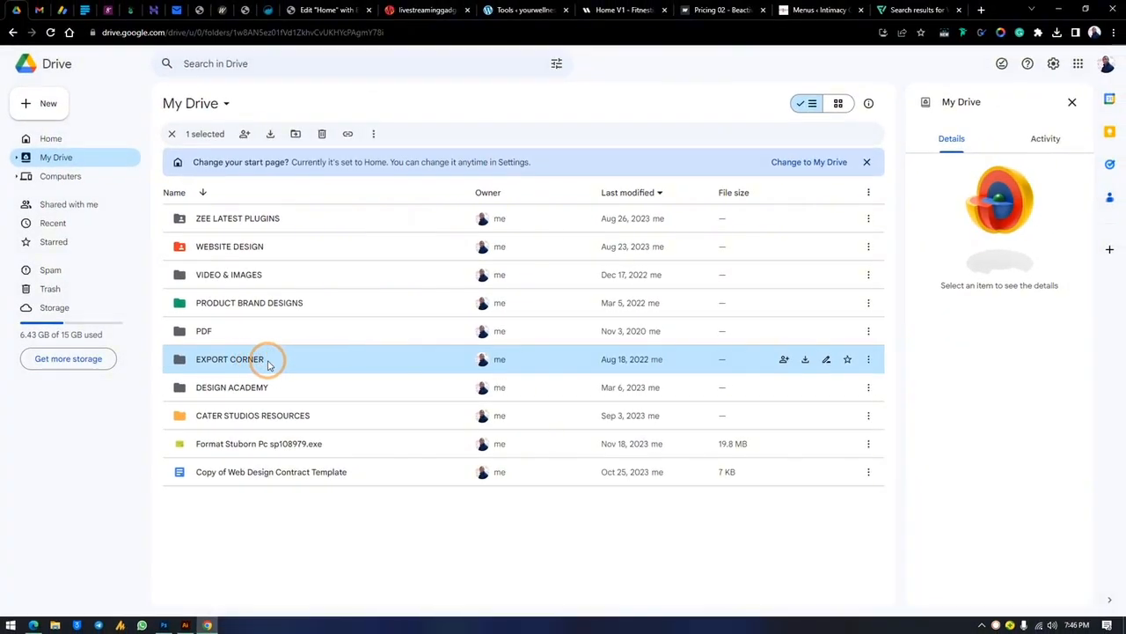
double_click(268, 364)
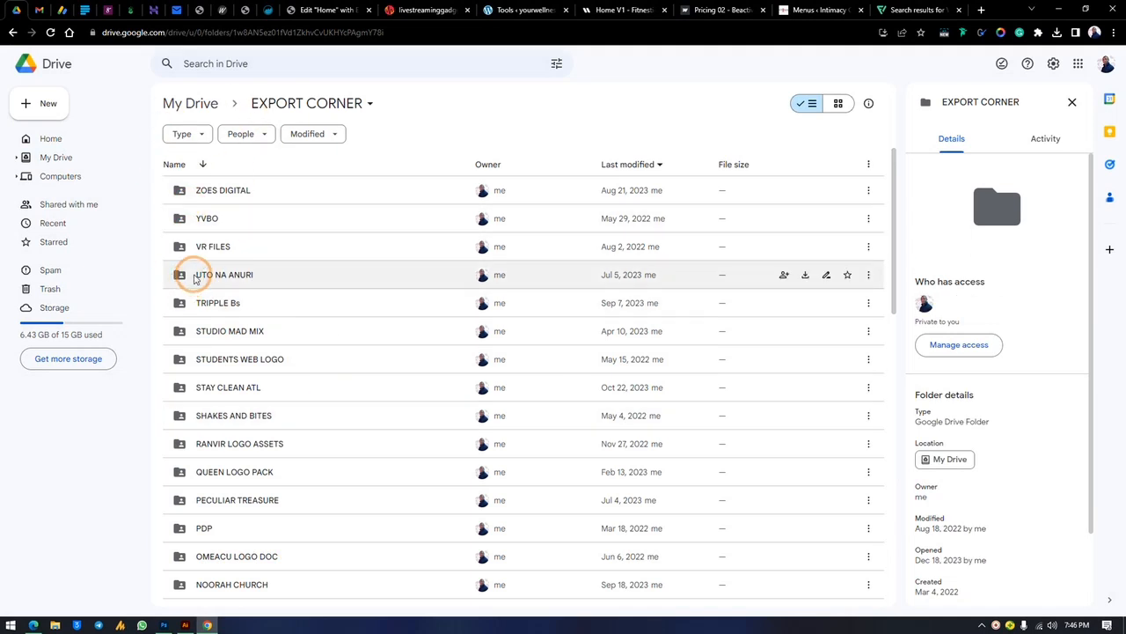
left_click(42, 104)
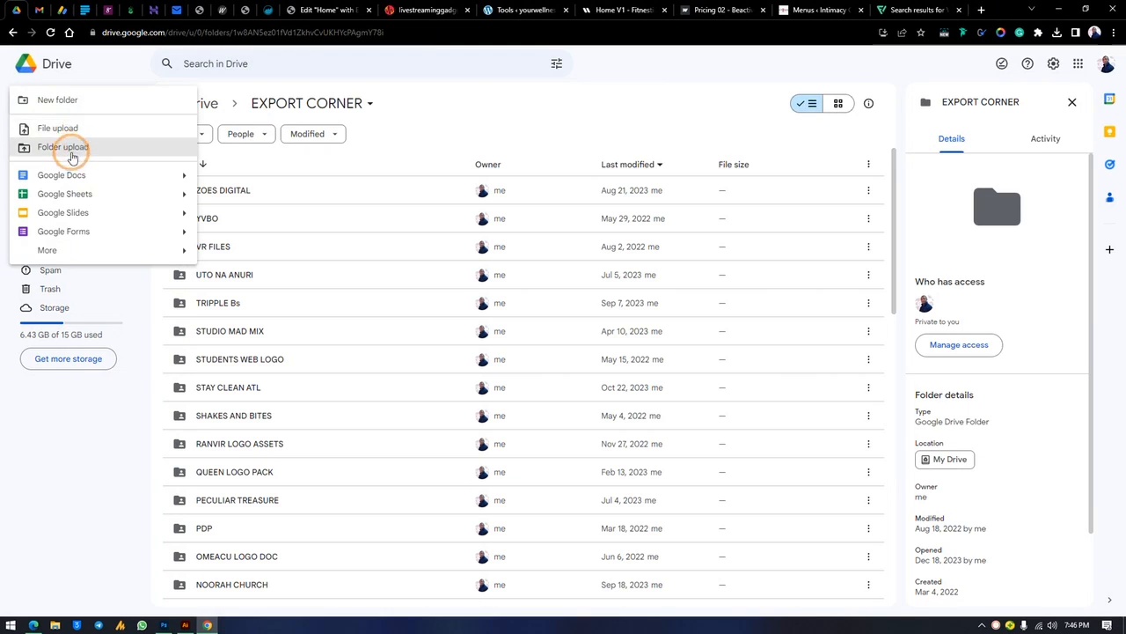
left_click(602, 116)
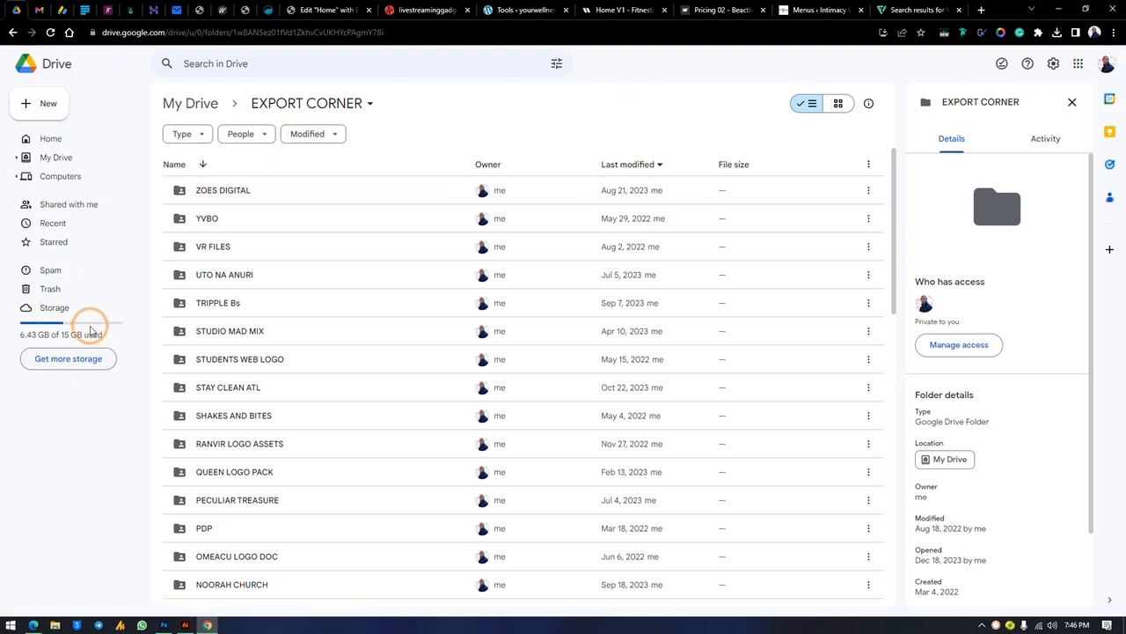
scroll(276, 319, "down", 4)
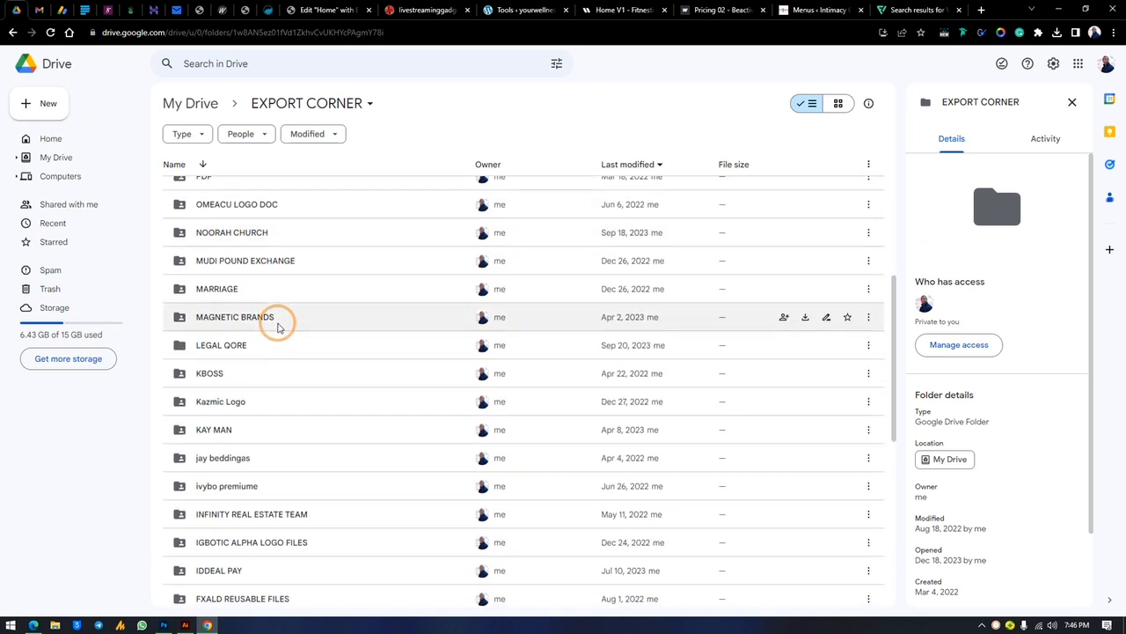
scroll(275, 334, "up", 4)
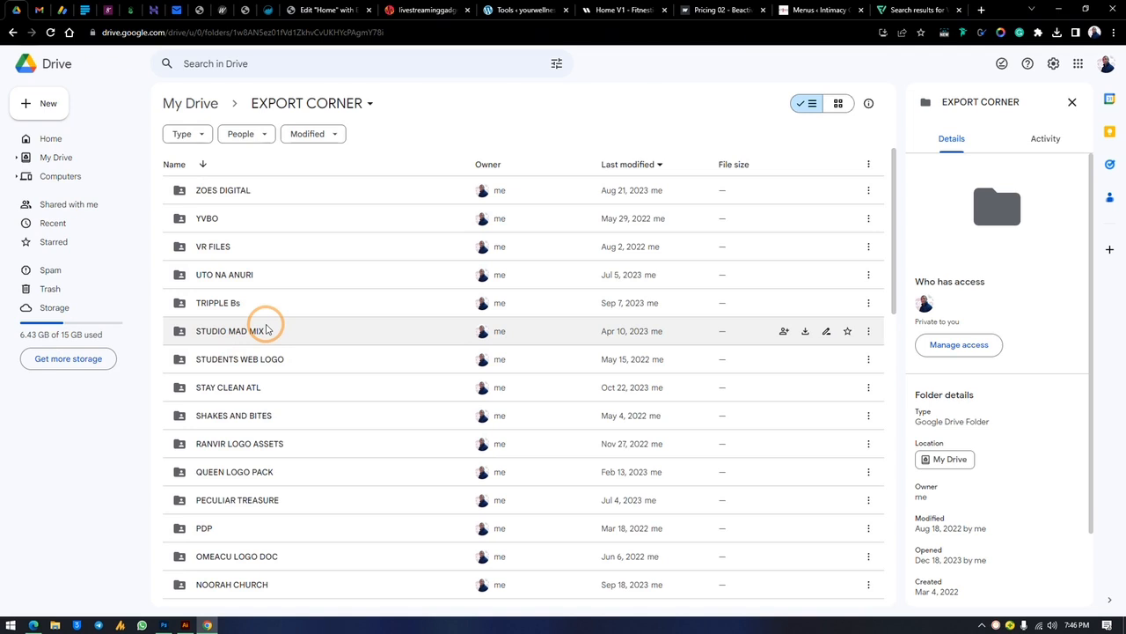
Set TRIPPLE Bs general access to Anyone with the link as viewer and copy its link
right_click(247, 300)
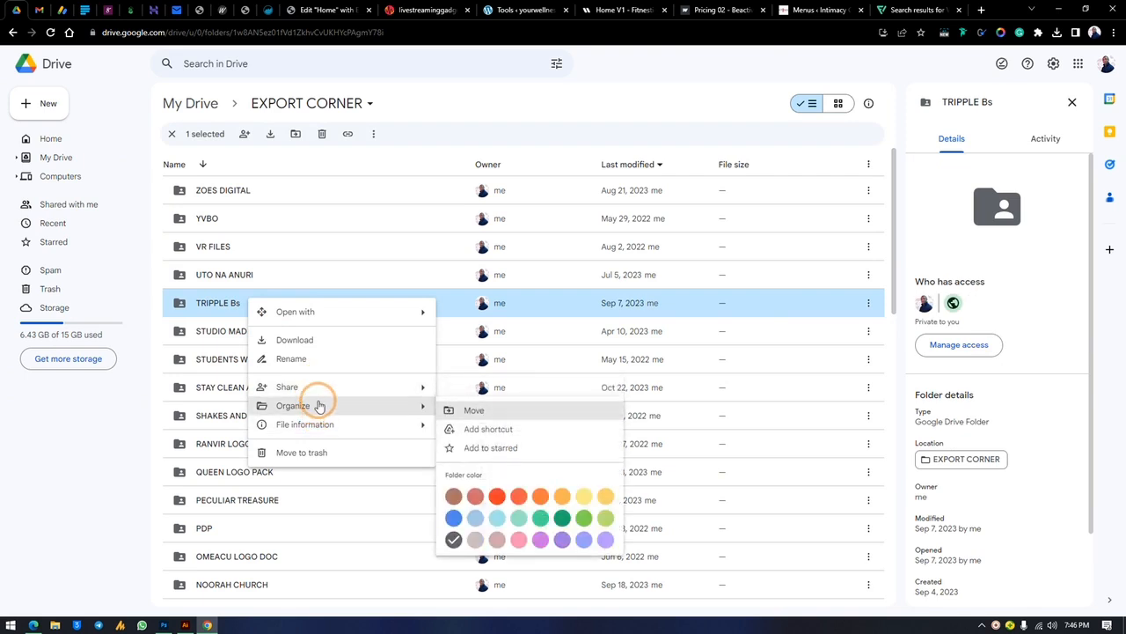
mouse_move(321, 392)
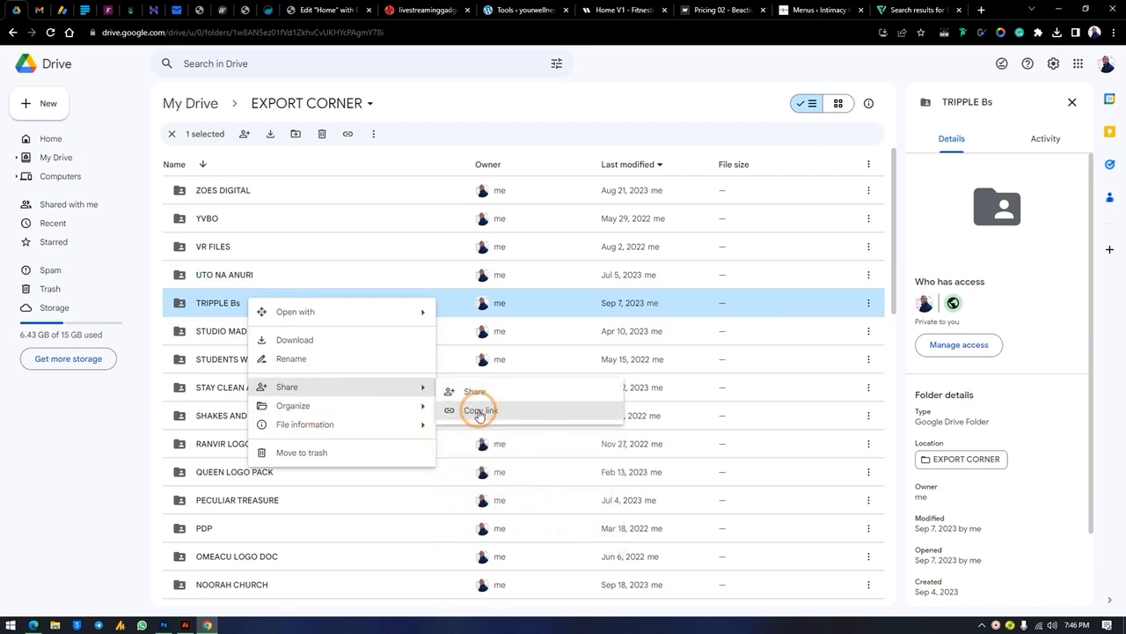
left_click(475, 391)
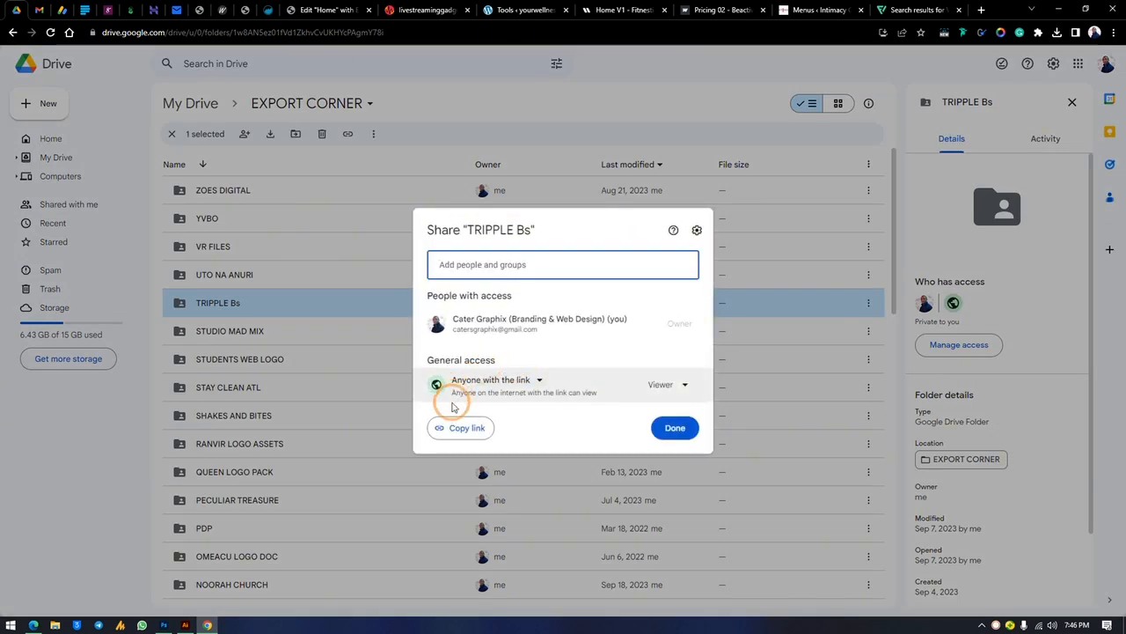
left_click(520, 379)
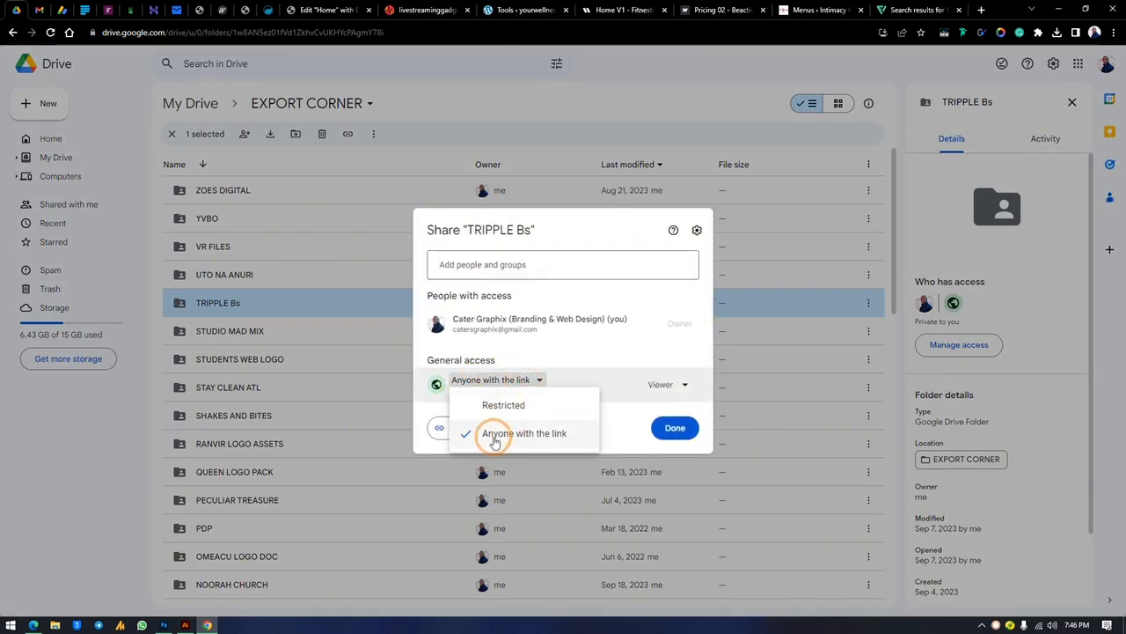
left_click(504, 434)
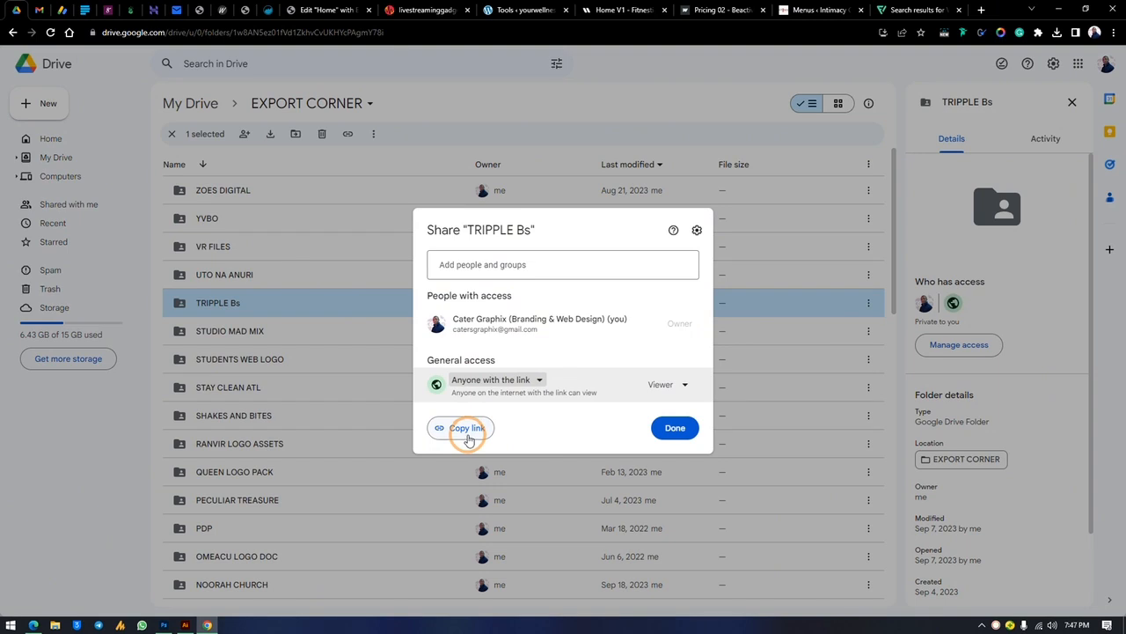
left_click(467, 429)
left_click(718, 232)
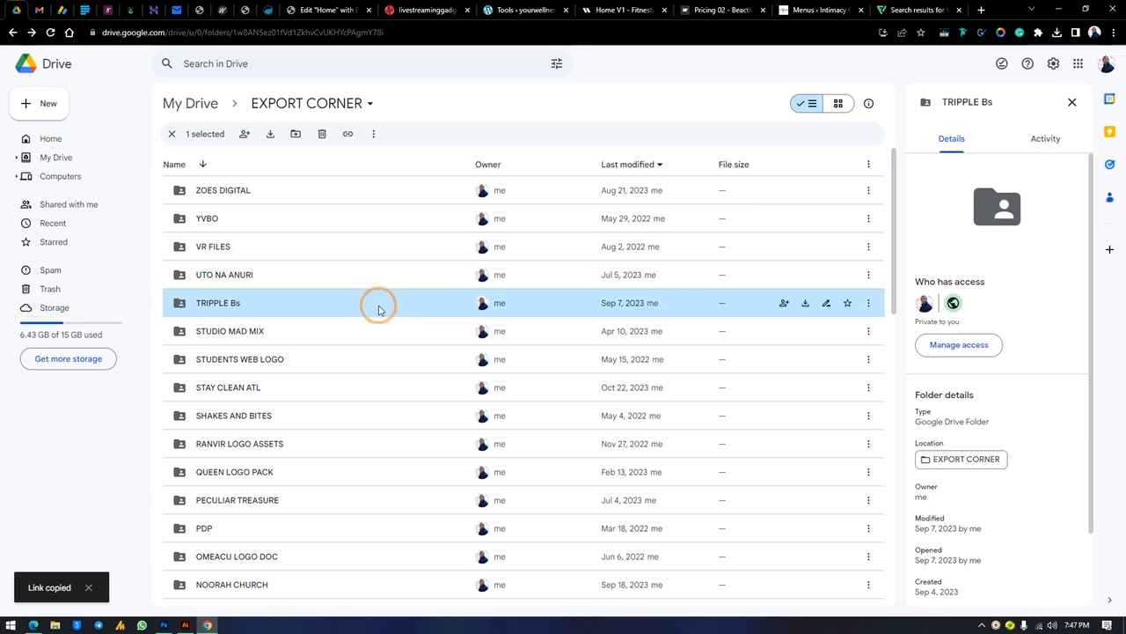
left_click(1065, 7)
Select front.pdf and back.pdf, then open MOCKUPS > BRAND MOCKUP in File Explorer
left_click_drag(236, 124, 209, 227)
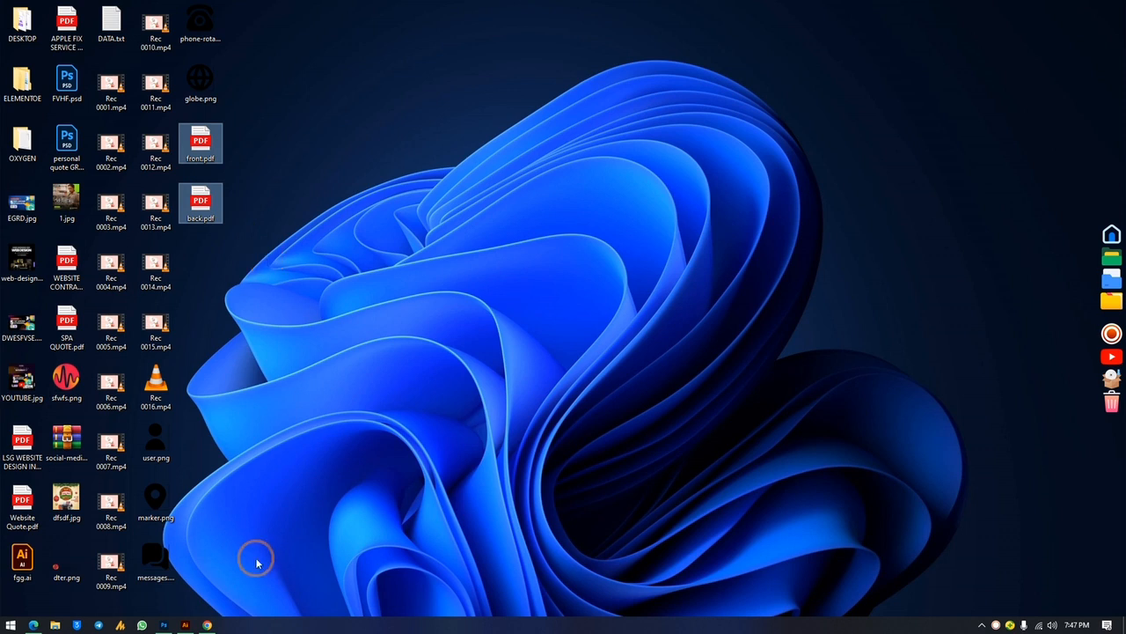
mouse_move(161, 625)
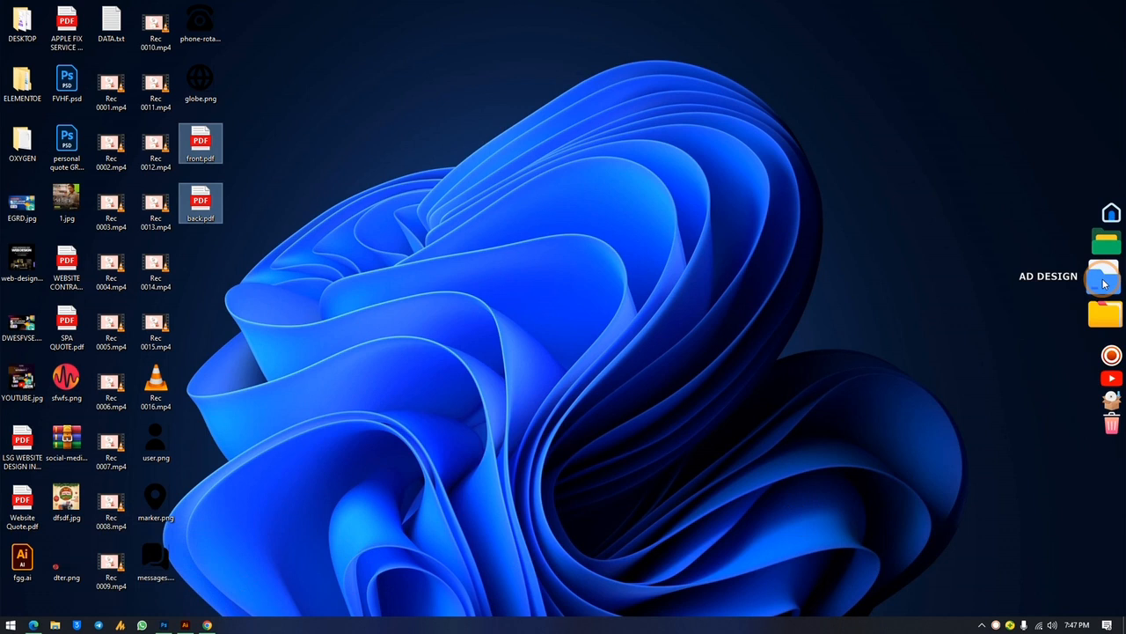
left_click(1100, 259)
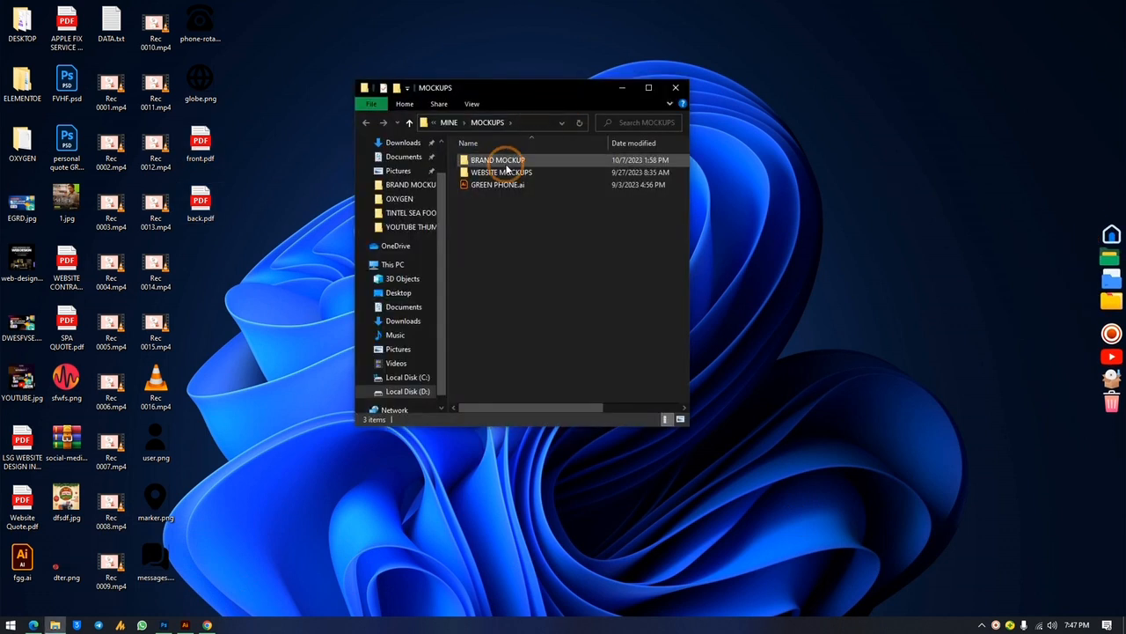
double_click(500, 159)
Browse the mockup files and select BCARDS.psd next to BCARDS.jpg
left_click(570, 258)
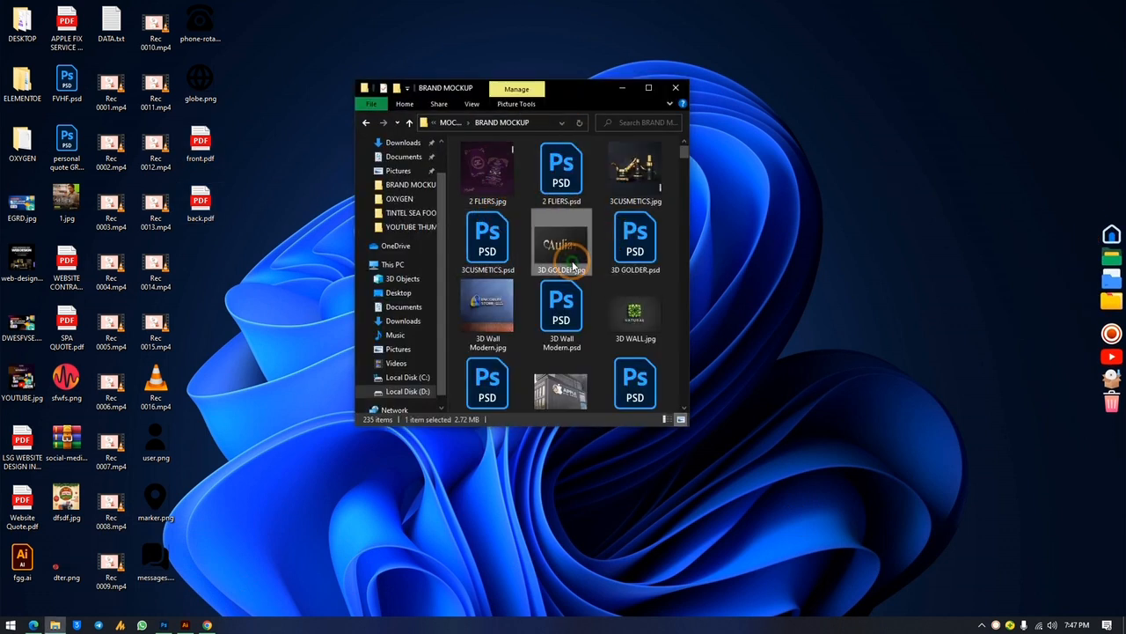
scroll(572, 264, "down", 5)
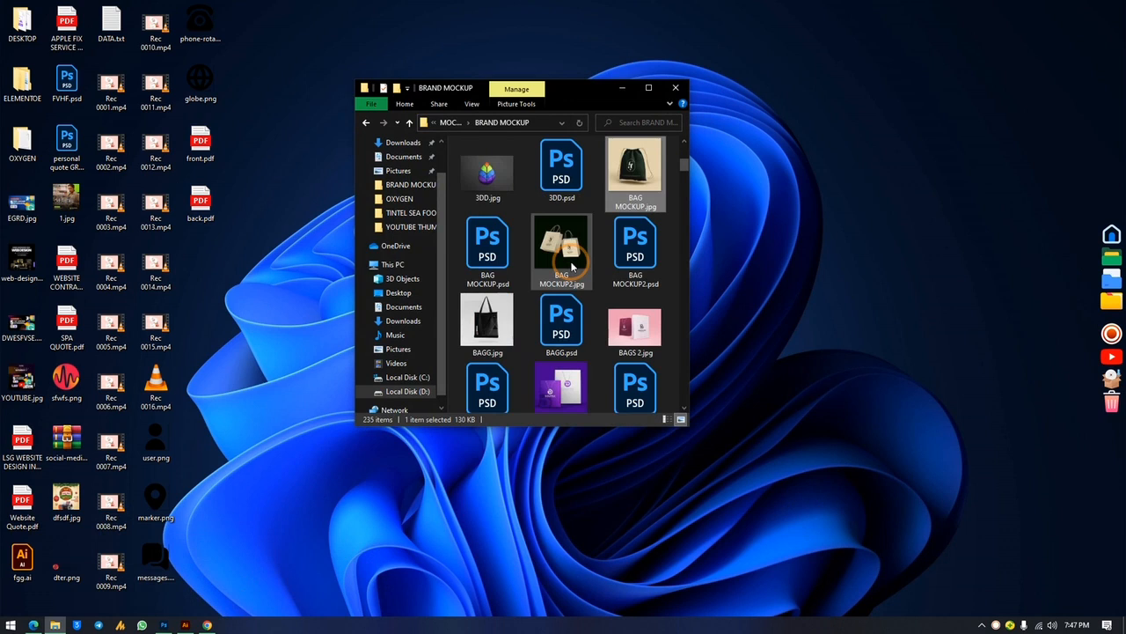
scroll(577, 300, "down", 3)
left_click(581, 308)
scroll(589, 330, "down", 3)
scroll(603, 317, "up", 3)
scroll(607, 308, "down", 3)
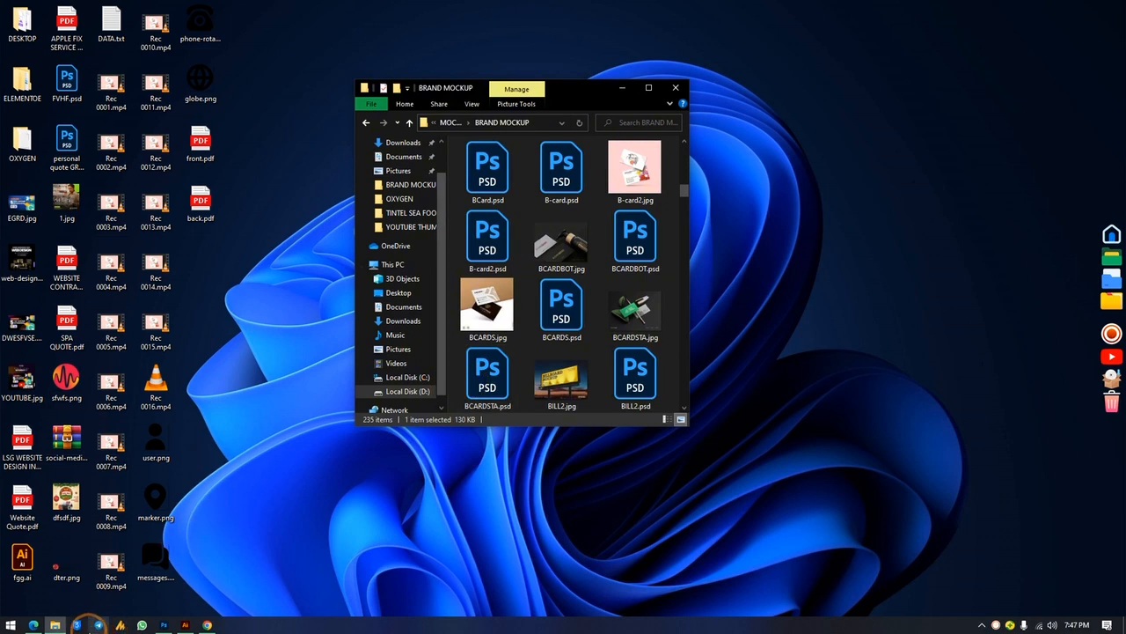
left_click(493, 312)
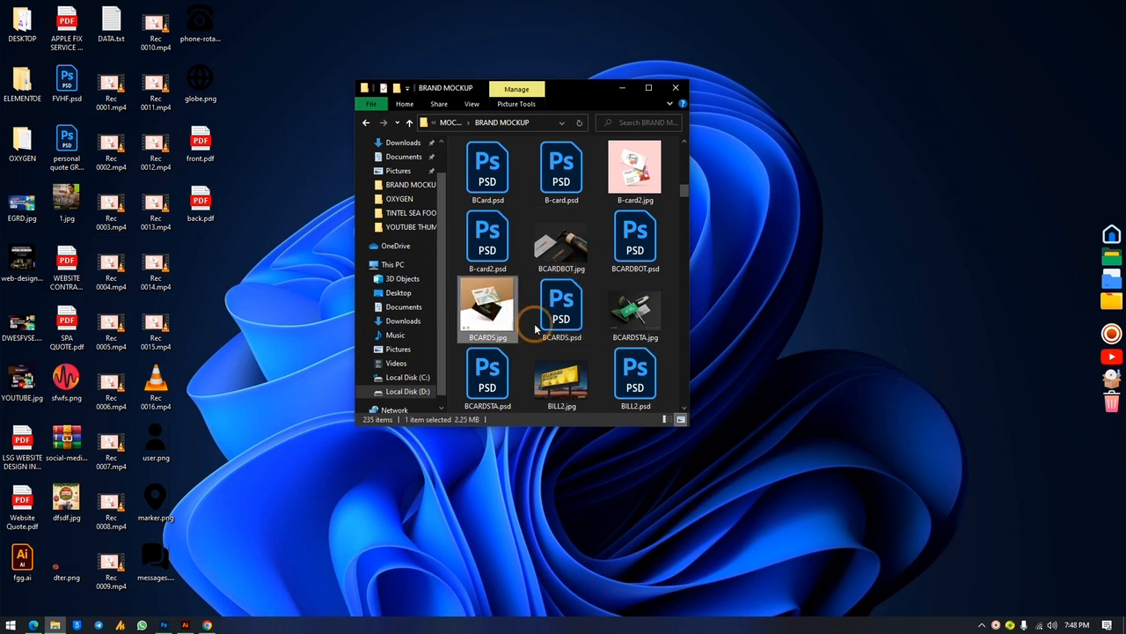
left_click(535, 328)
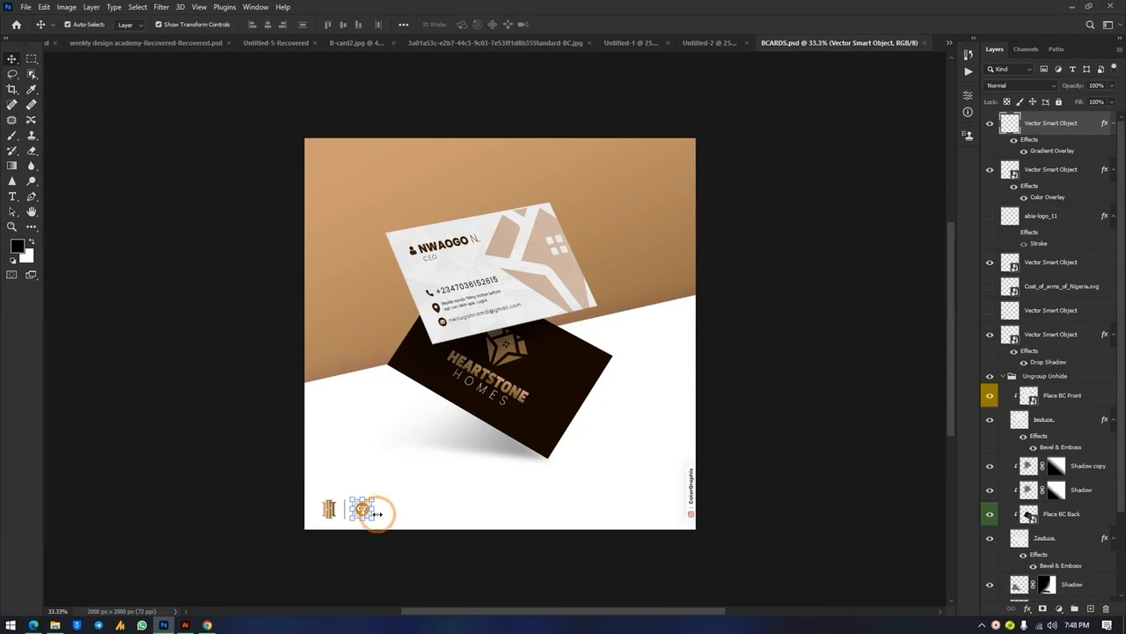
Delete the two small logo layers from the mockup's bottom-left corner
left_click_drag(384, 507, 348, 523)
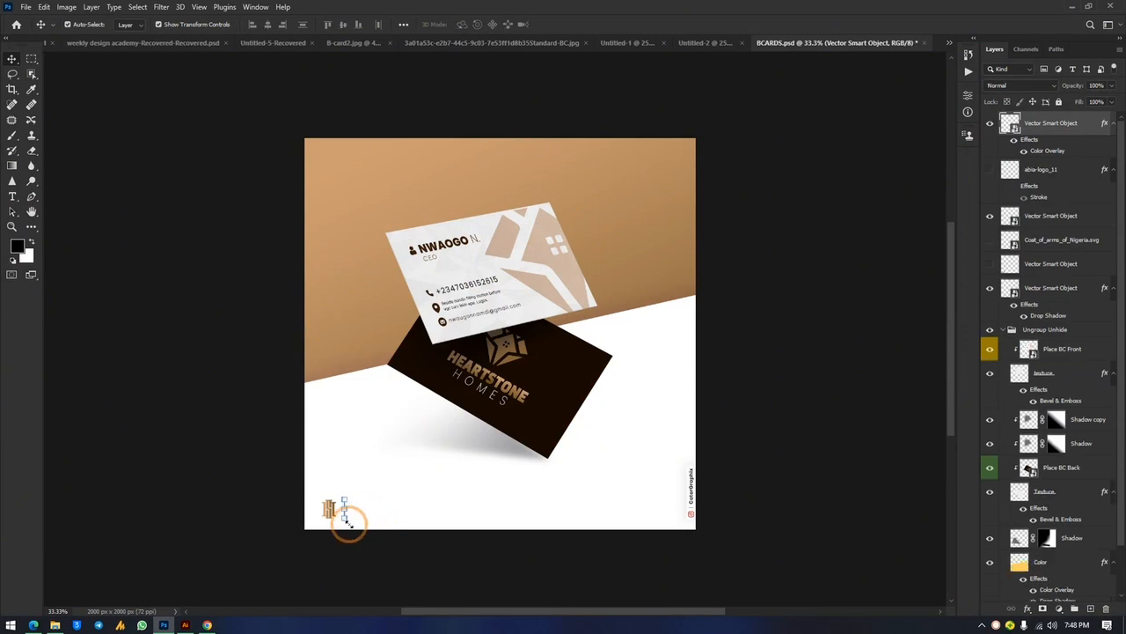
key("Delete")
left_click(330, 511)
key("Delete")
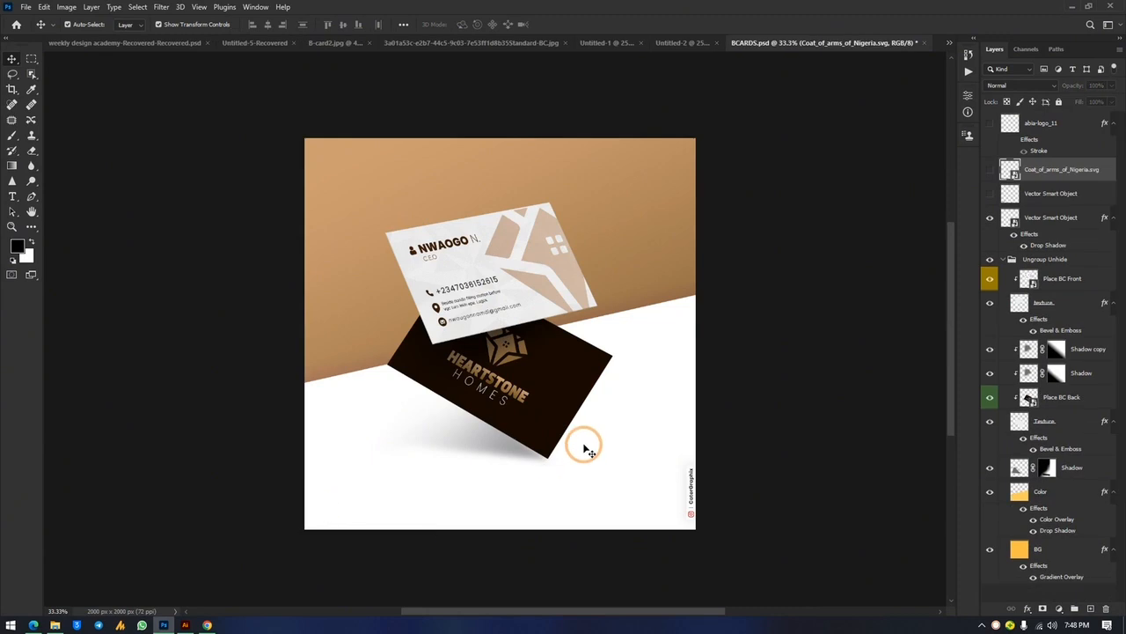
Open the front card's Place BC Front smart object for editing
left_click(515, 276)
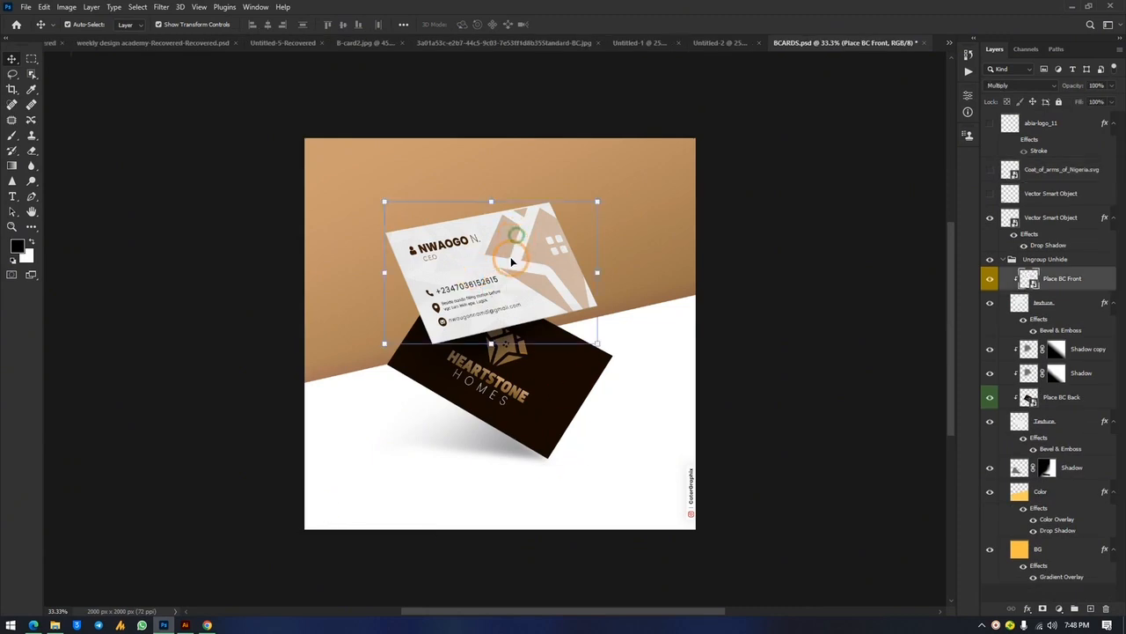
double_click(1032, 282)
left_click(573, 241)
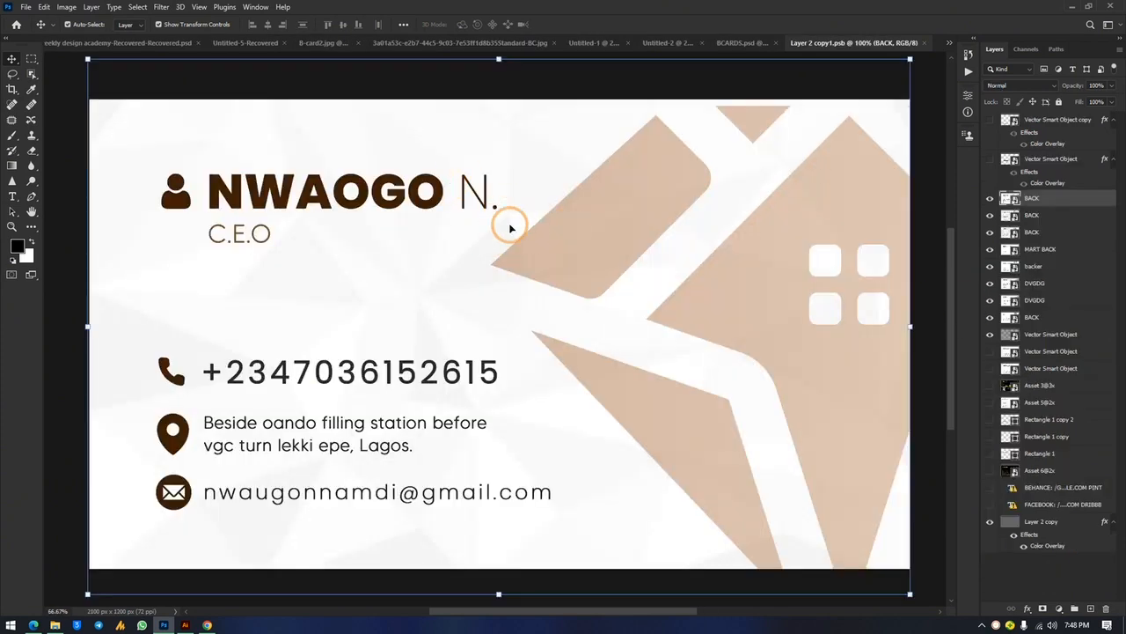
Open the front card's embedded design in BCARDS and paste the Tintels contact-details card in as a new layer
left_click(747, 42)
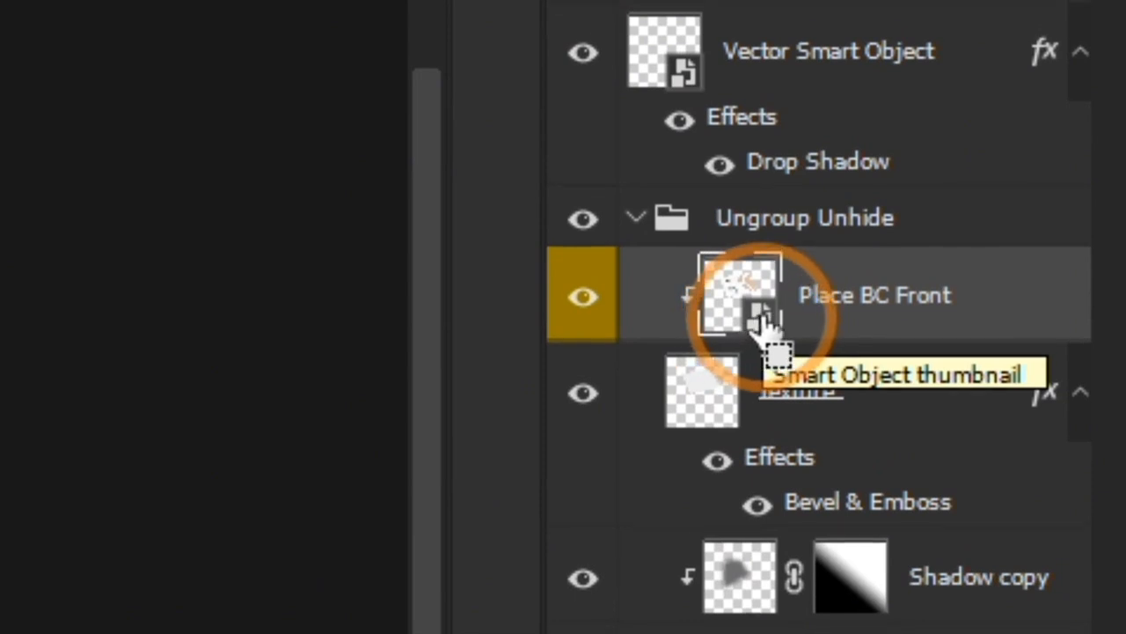
double_click(761, 326)
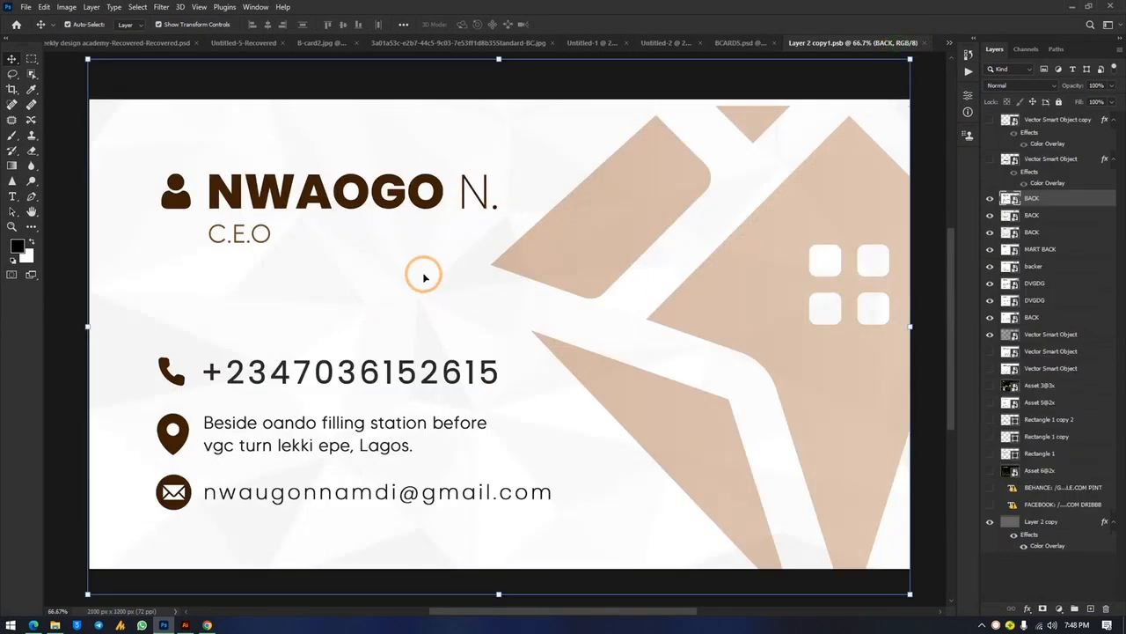
key("ctrl+minus")
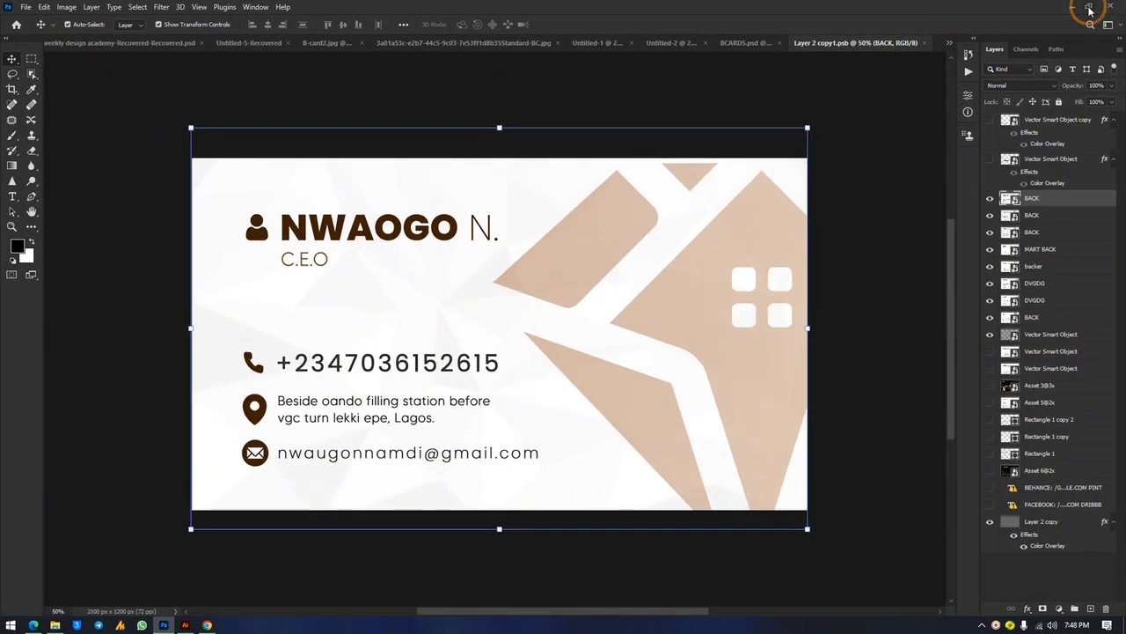
left_click(1089, 9)
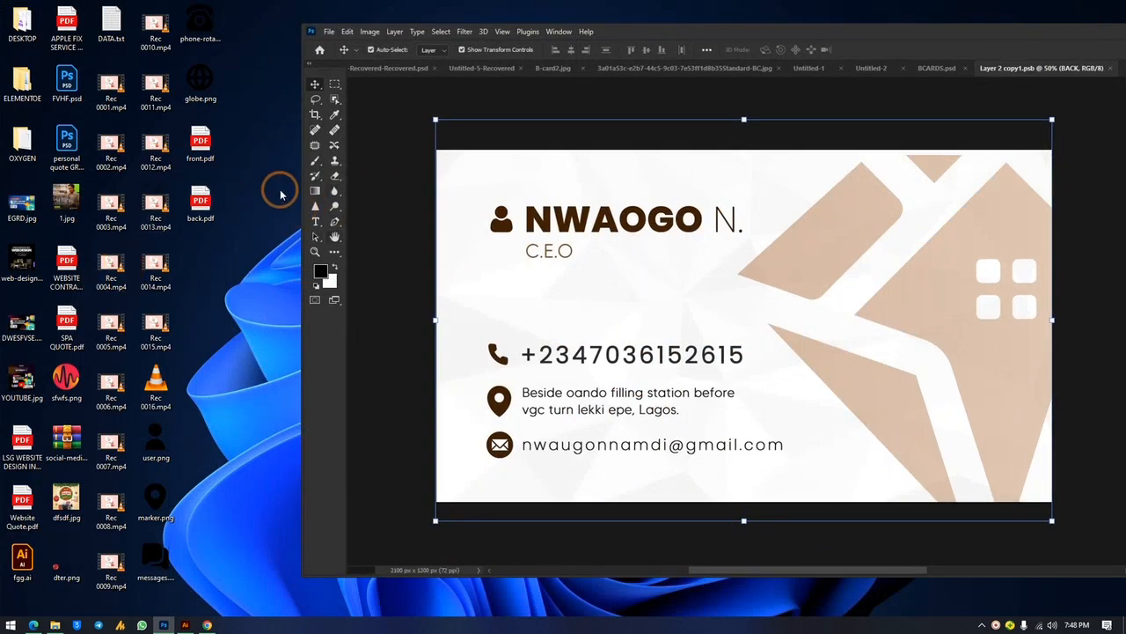
key("ctrl+v")
Stretch the placed Tintels card to fill the whole front card canvas
double_click(815, 28)
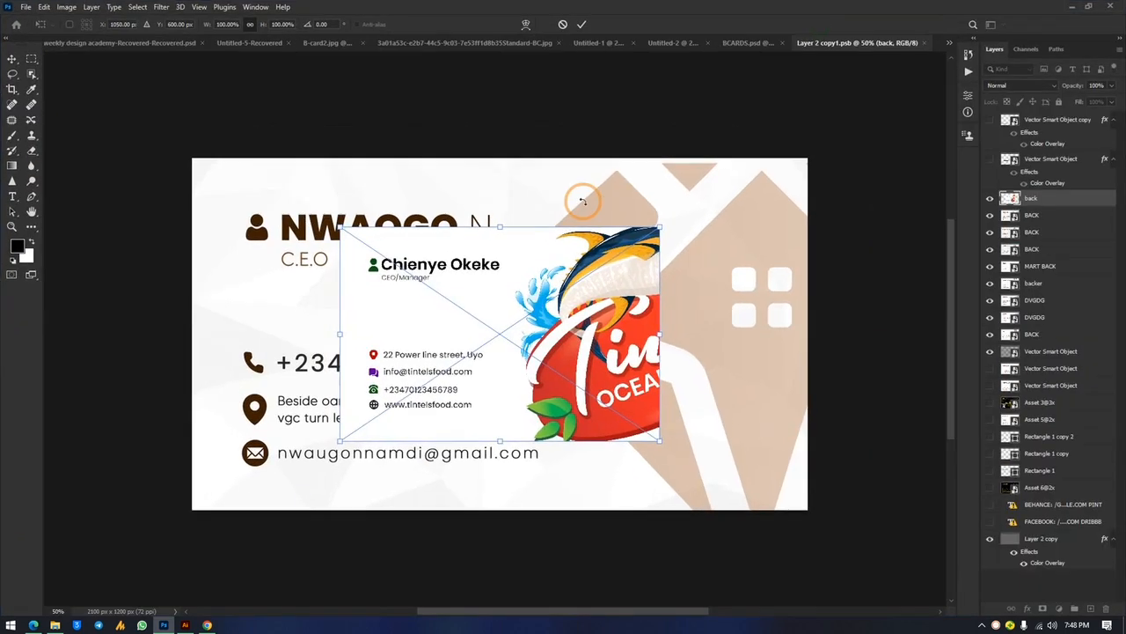
left_click_drag(500, 225, 531, 146)
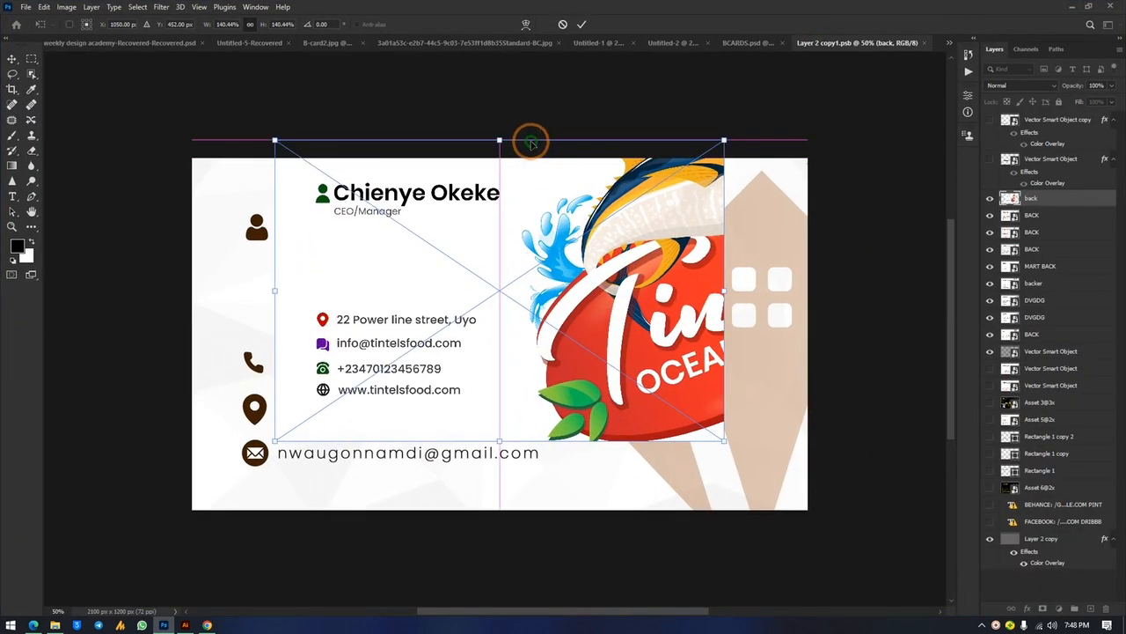
left_click_drag(499, 440, 503, 511)
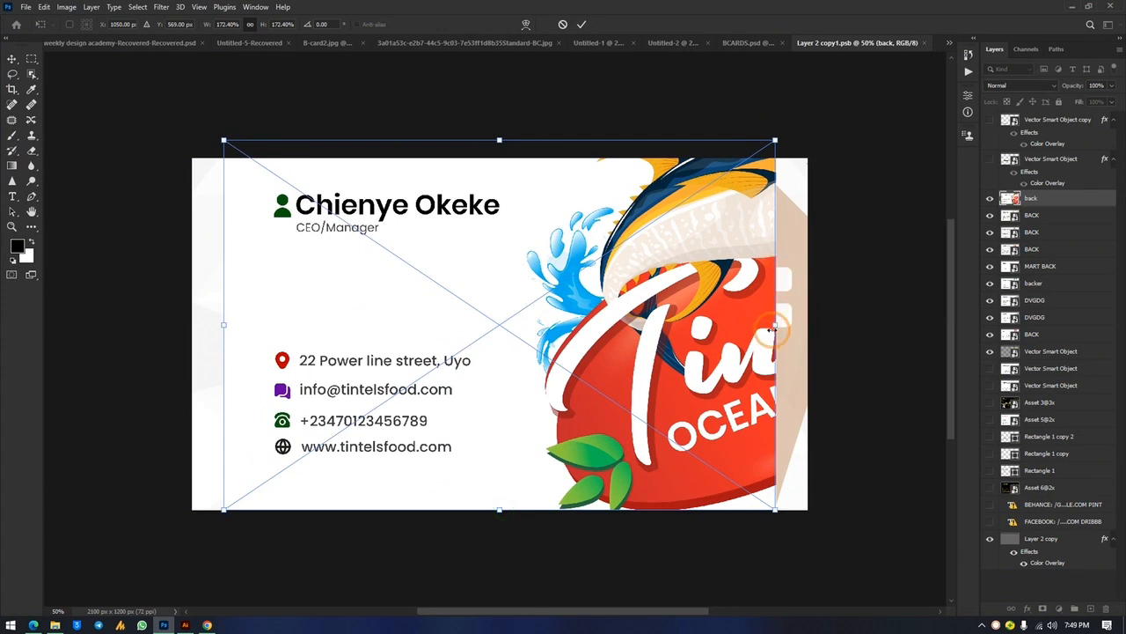
left_click_drag(773, 325, 808, 323)
left_click_drag(224, 325, 190, 346)
left_click_drag(493, 236, 494, 253)
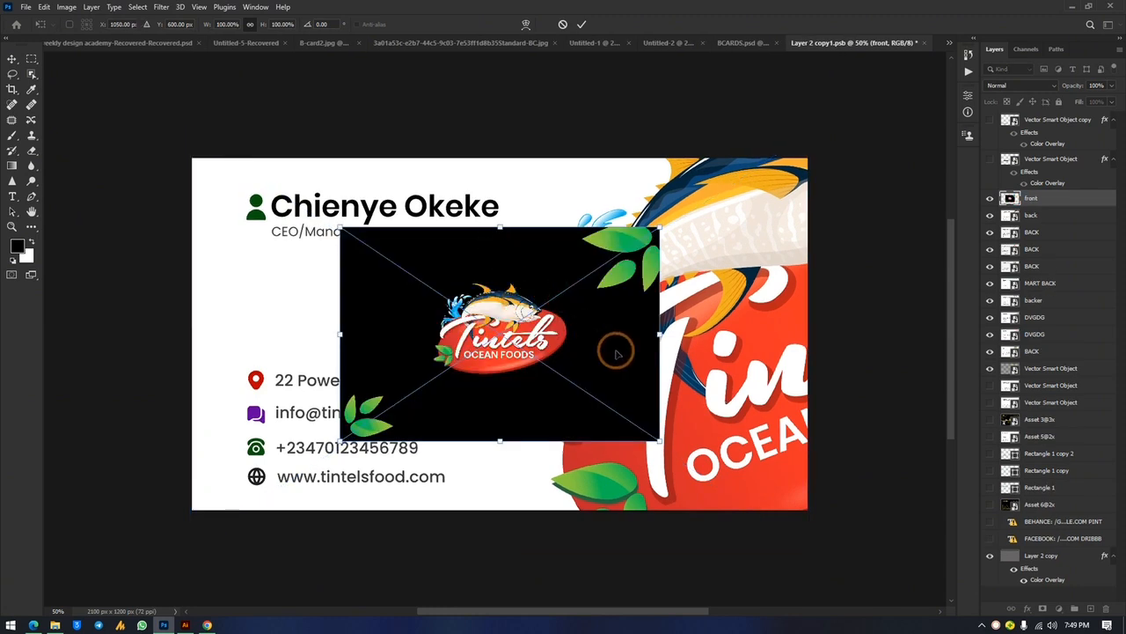
key("Escape")
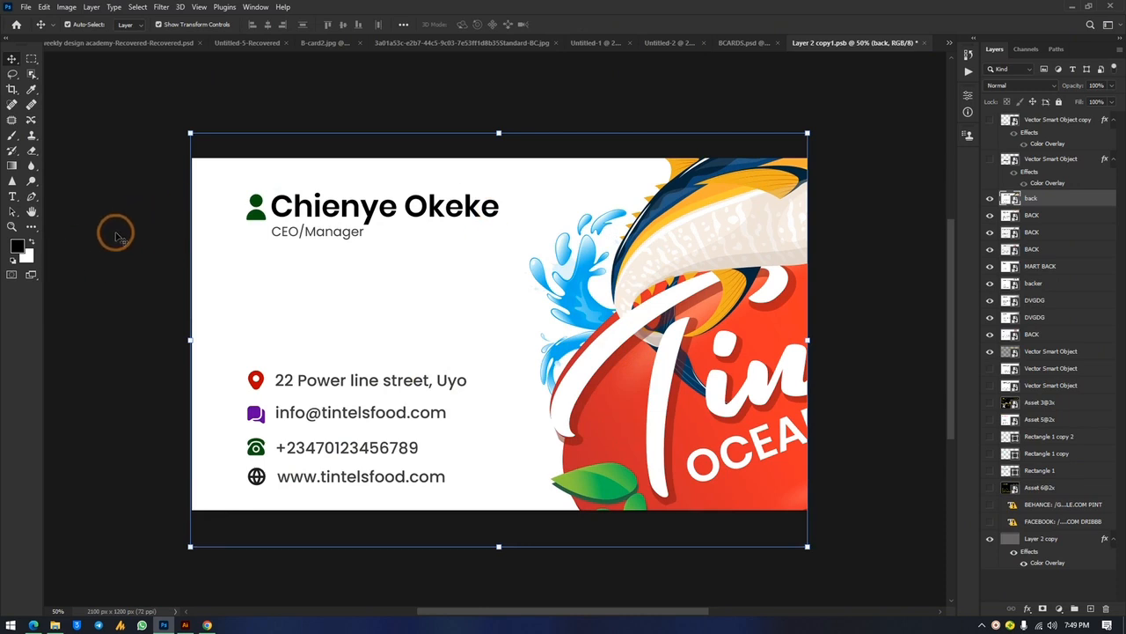
Nudge the Tintels card layer so it lines up with the canvas edges
left_click(389, 377)
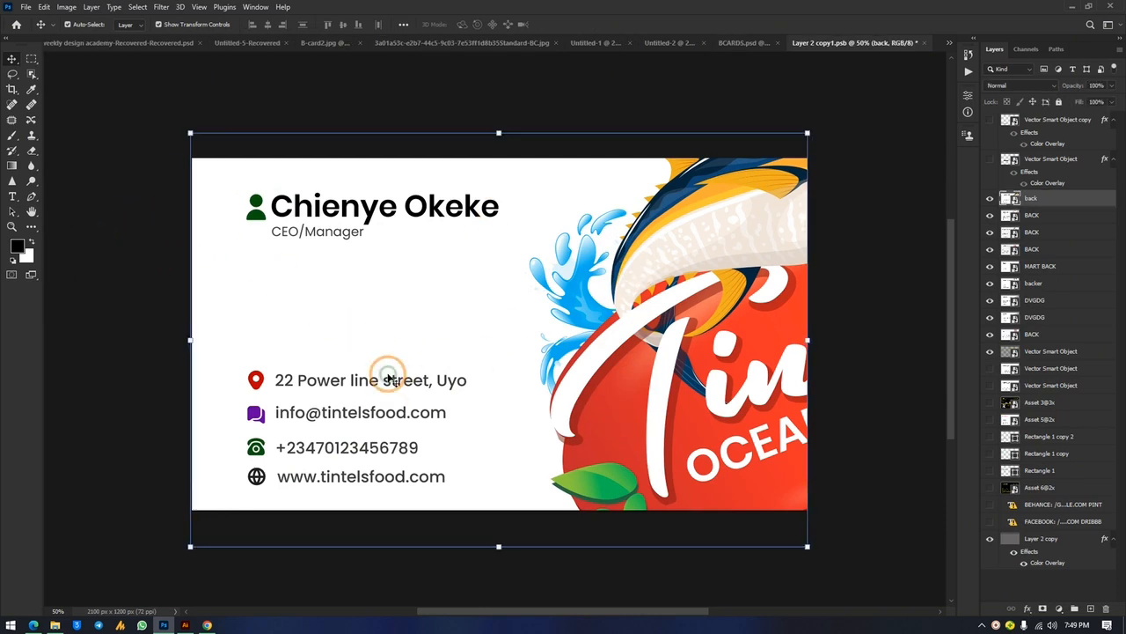
key("Up")
key("Up")
key("Up")
key("Up")
key("Up")
key("Up")
key("Up")
key("Up")
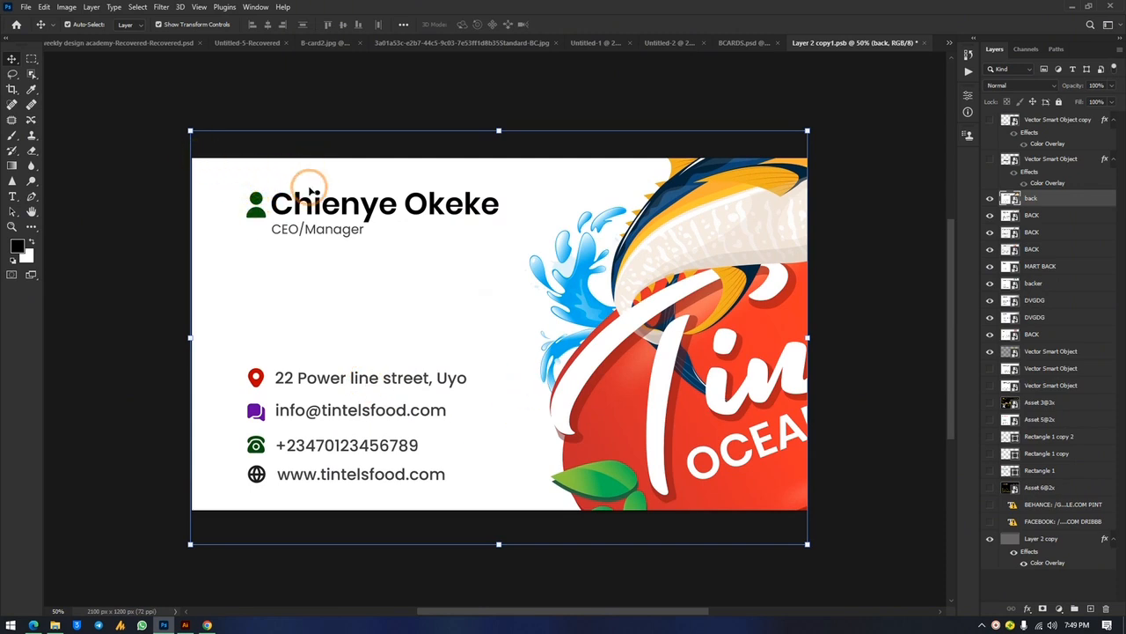
left_click_drag(310, 199, 298, 201)
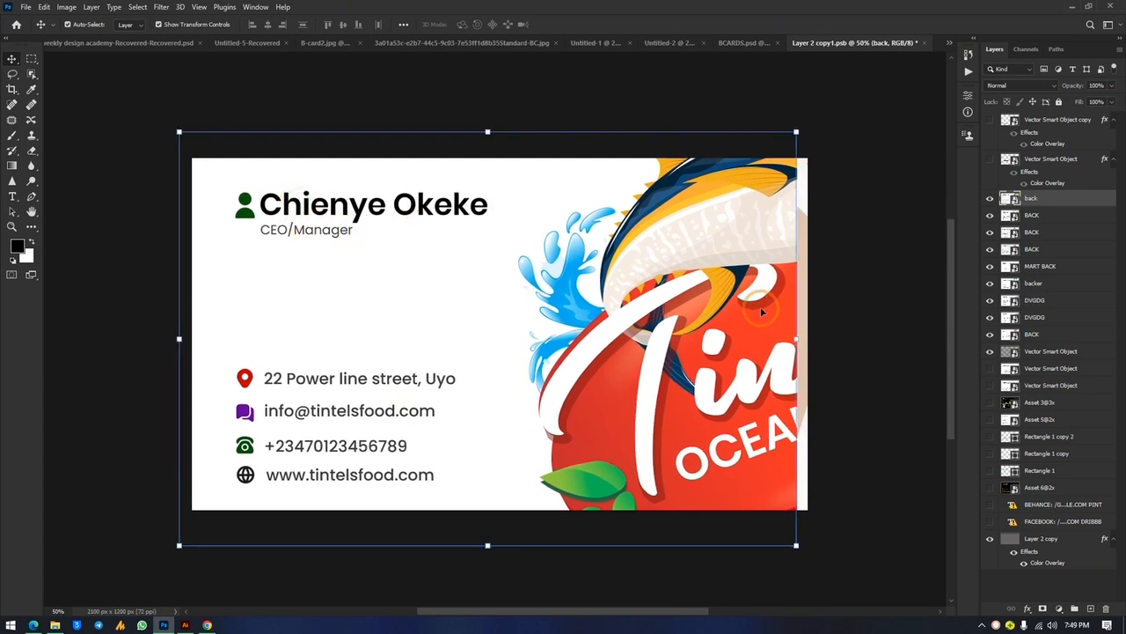
left_click_drag(704, 309, 713, 309)
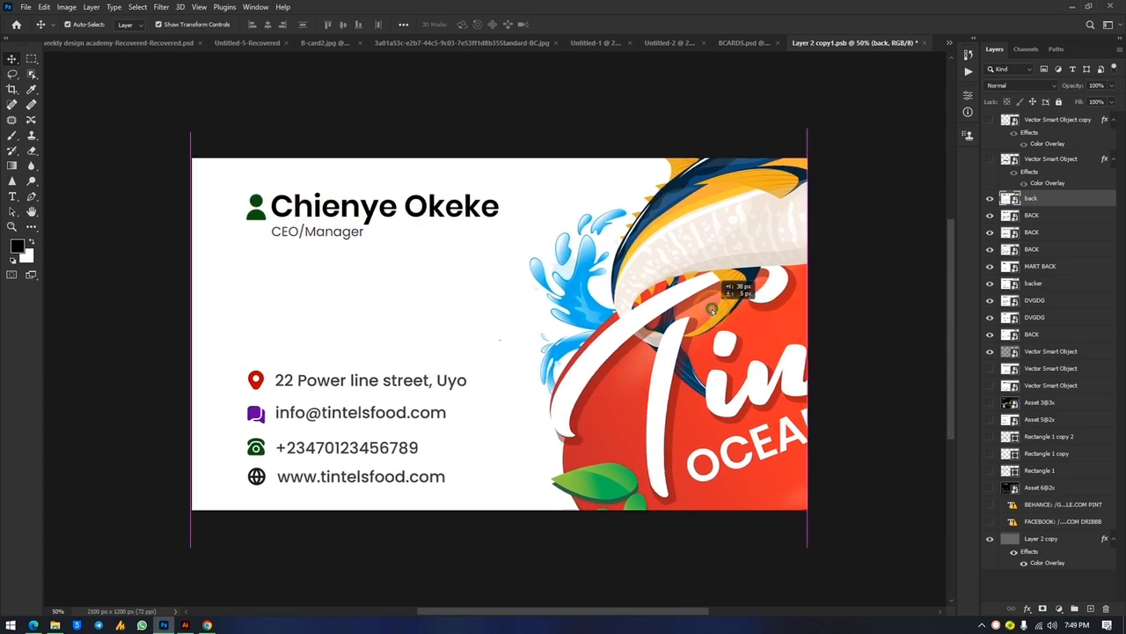
left_click(878, 102)
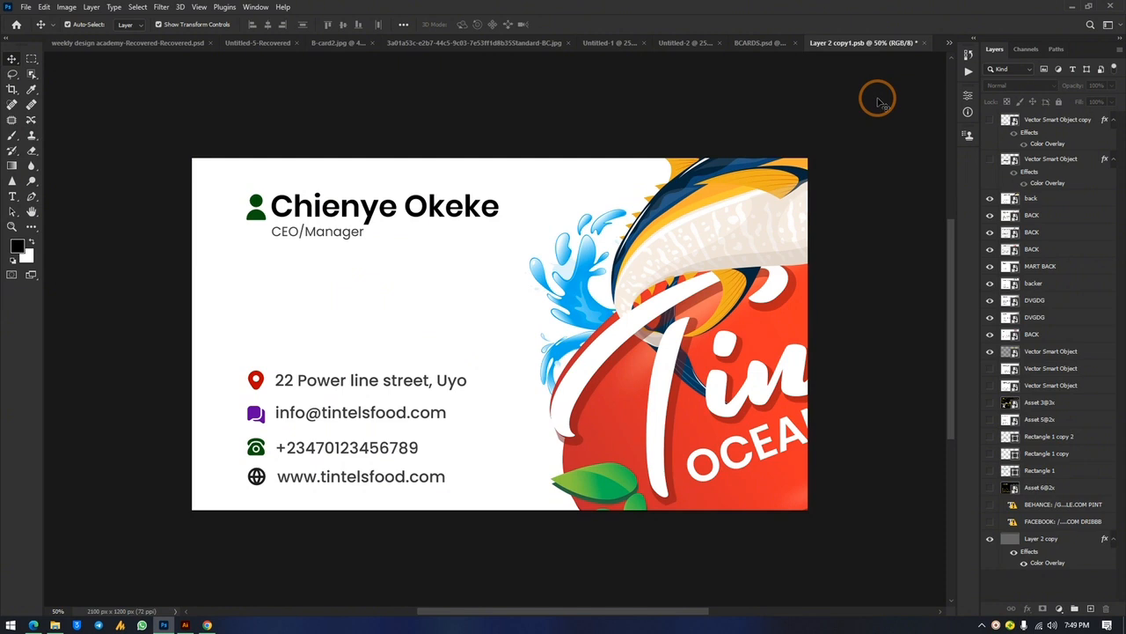
Save the embedded front card and select the back card on the BCARDS mockup
key("ctrl+s")
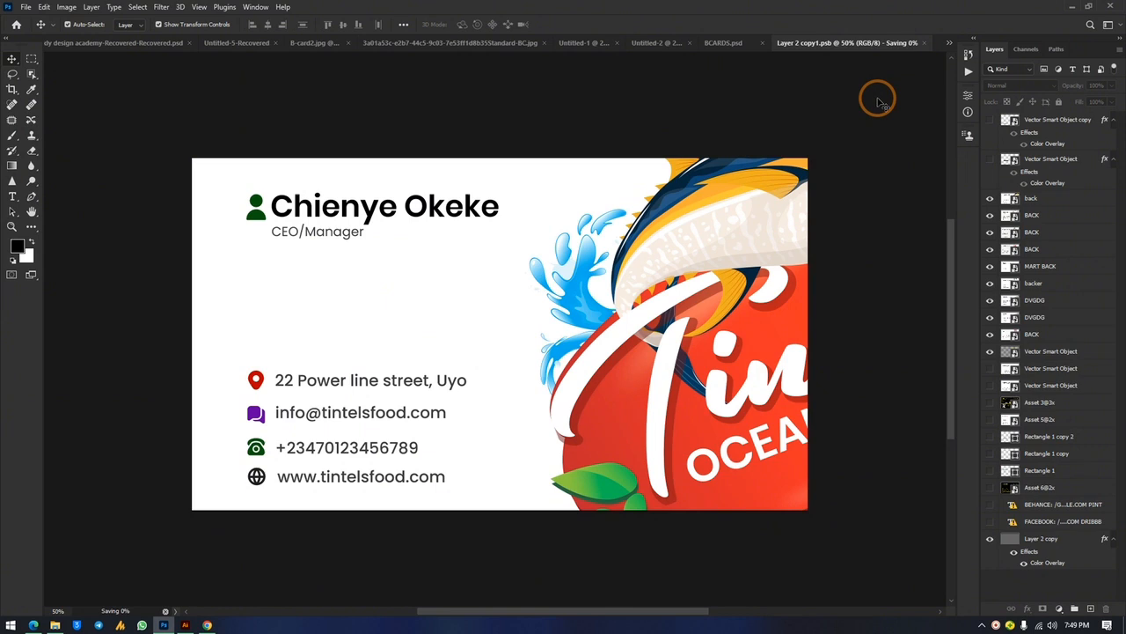
left_click(760, 44)
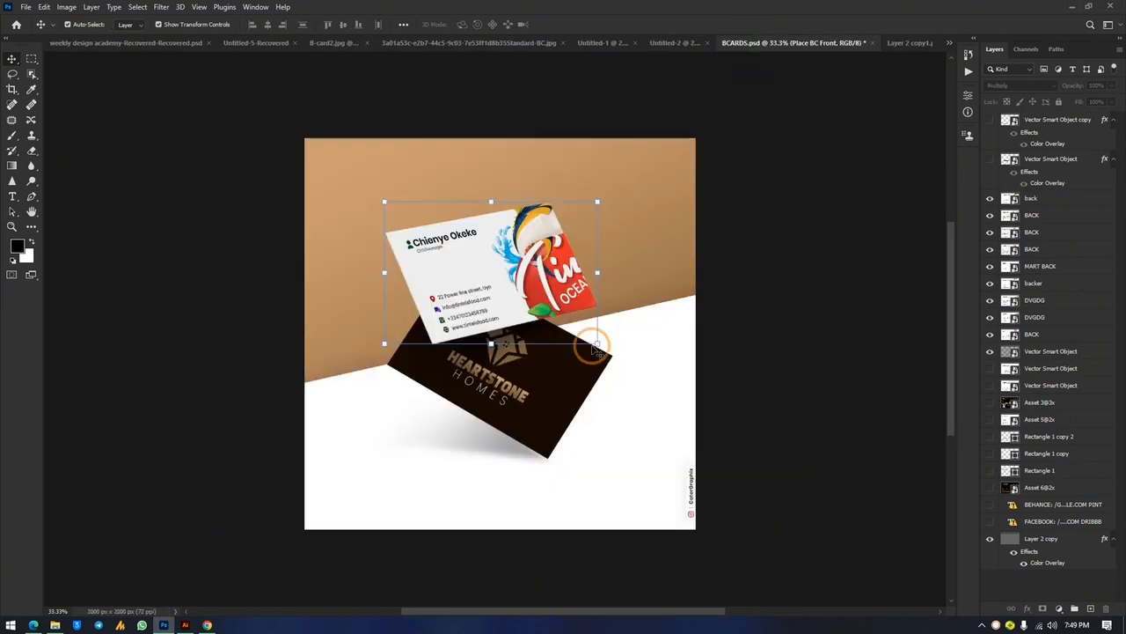
left_click(526, 403)
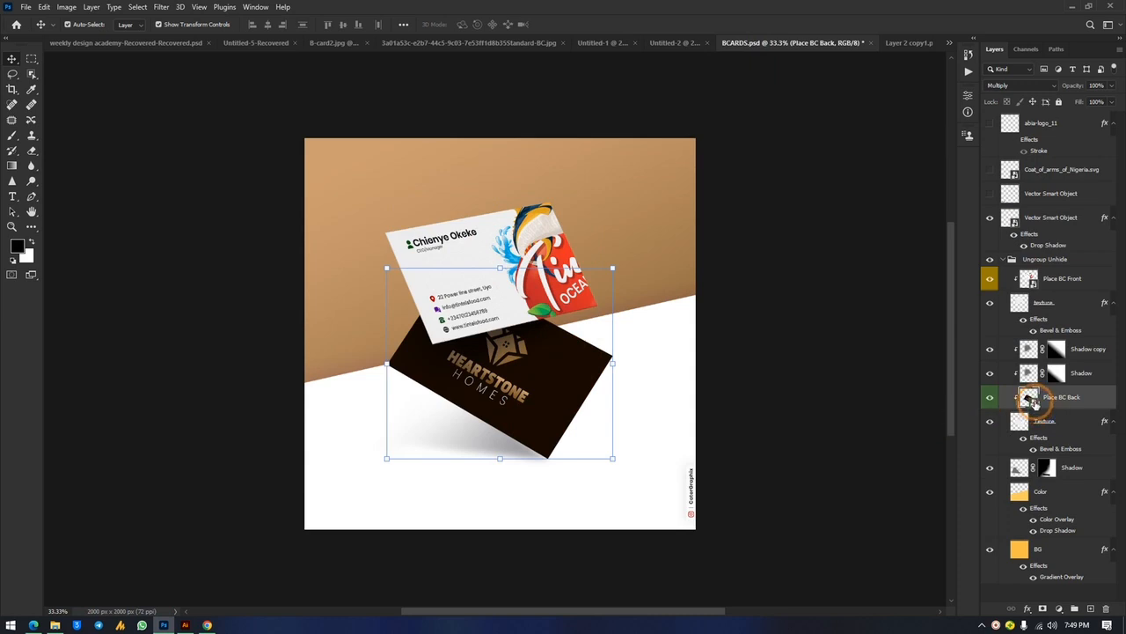
Open the back card's embedded design and place front.pdf from the desktop into it
double_click(1030, 398)
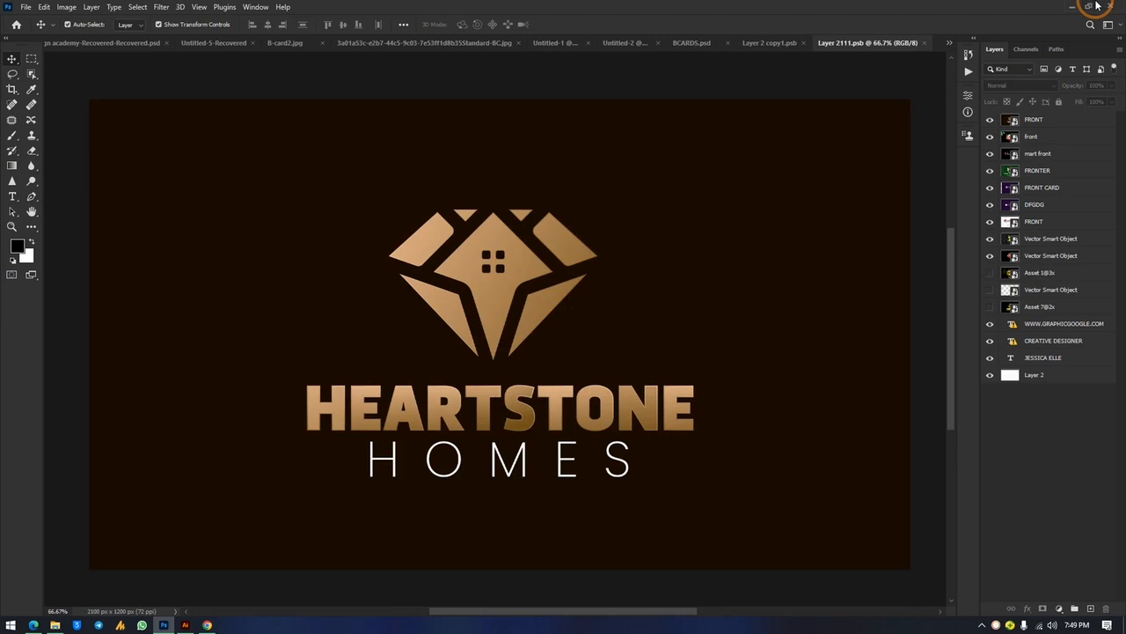
left_click(1097, 6)
left_click(201, 149)
left_click_drag(202, 149, 720, 287)
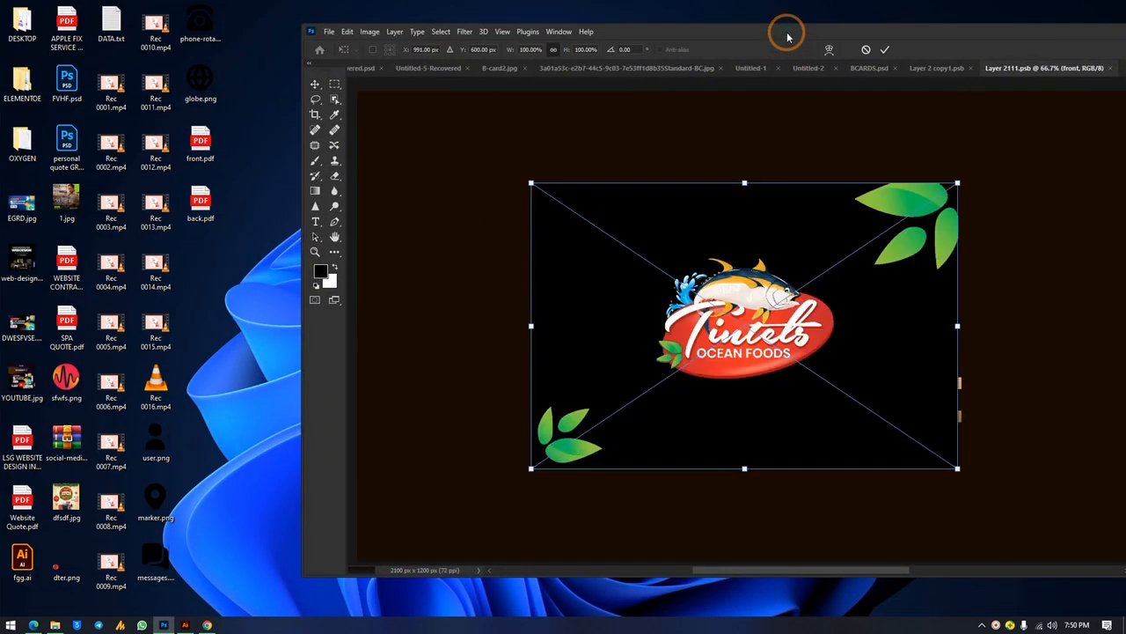
double_click(788, 37)
Stretch the Tintels logo artwork to fill the back card, commit it, and save
left_click_drag(477, 189, 480, 100)
left_click_drag(477, 476, 490, 580)
key("ctrl+minus")
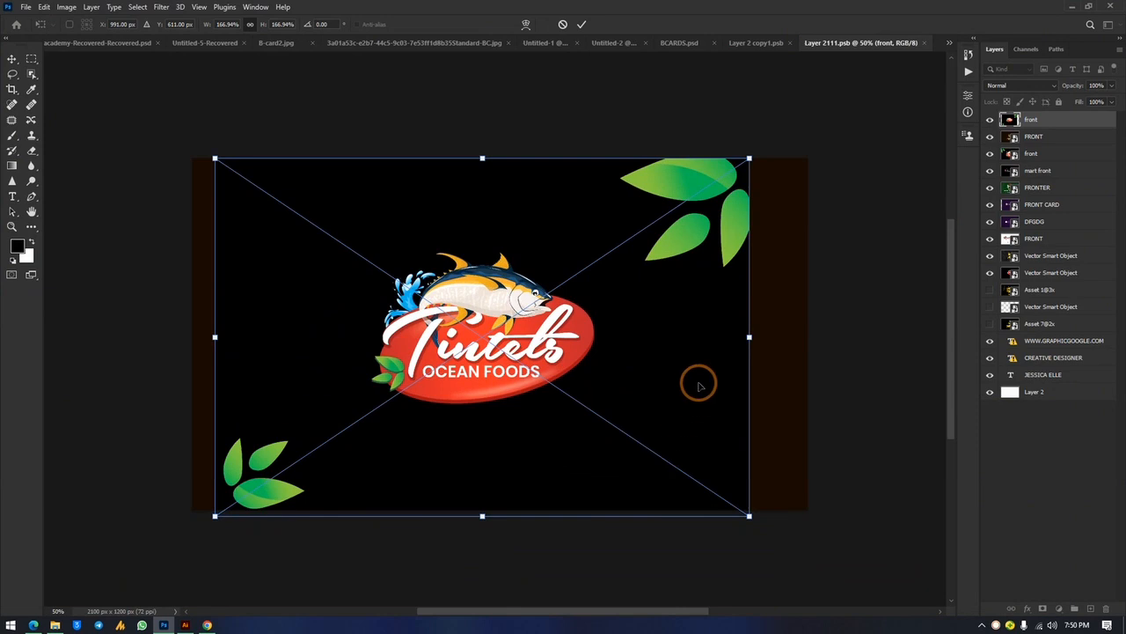
left_click_drag(750, 338, 807, 377)
left_click_drag(217, 337, 201, 352)
left_click_drag(389, 373, 390, 371)
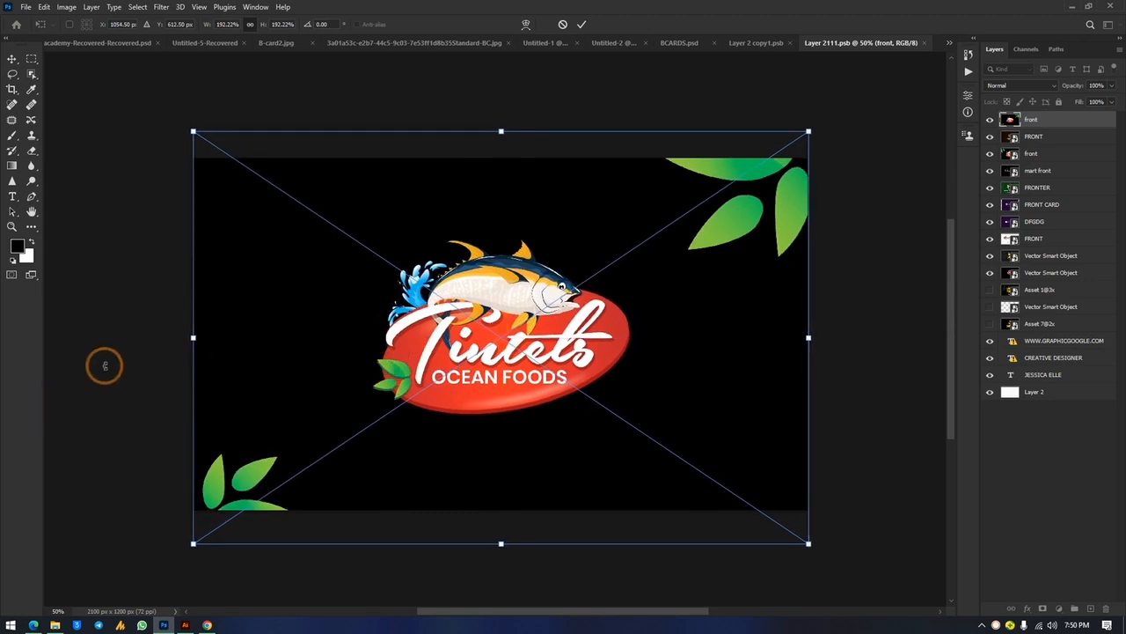
left_click_drag(193, 338, 175, 347)
key("Return")
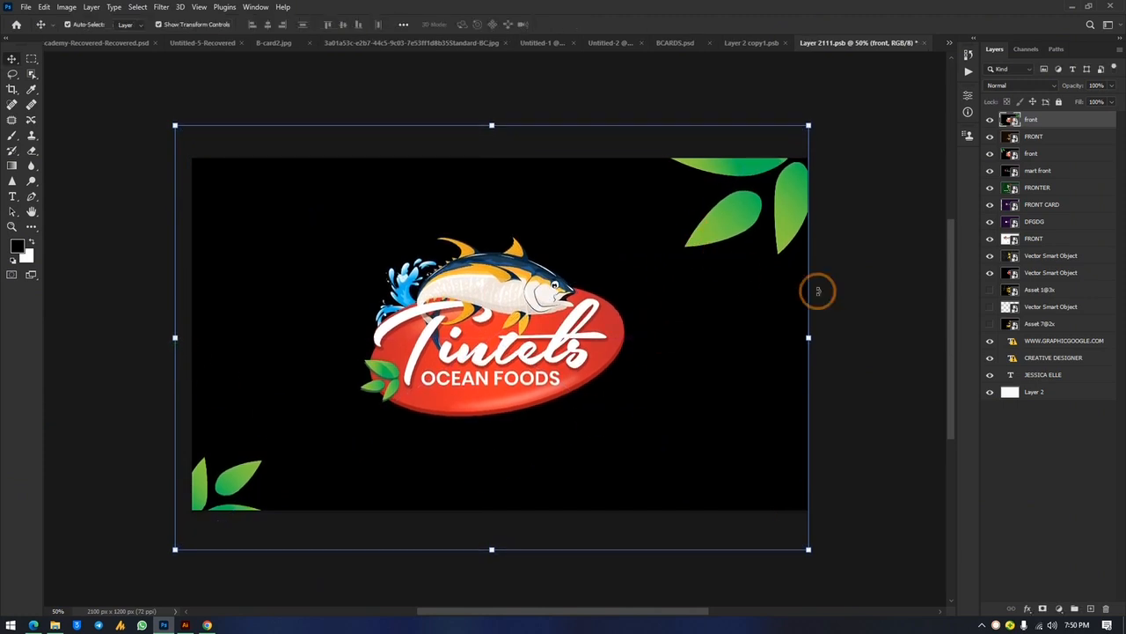
left_click(863, 315)
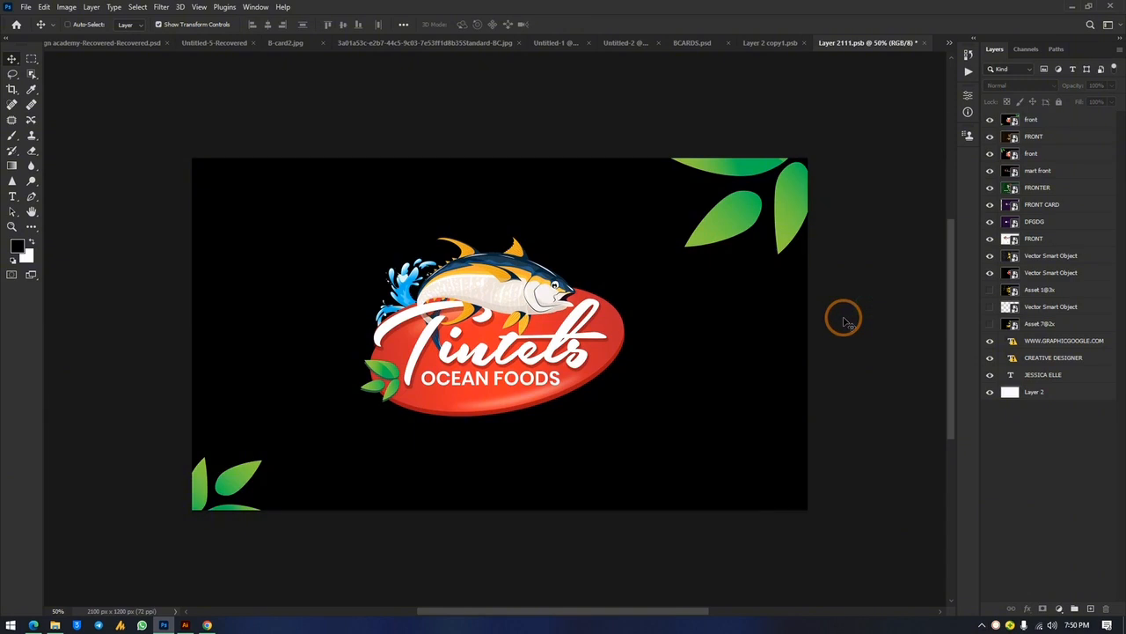
key("ctrl+s")
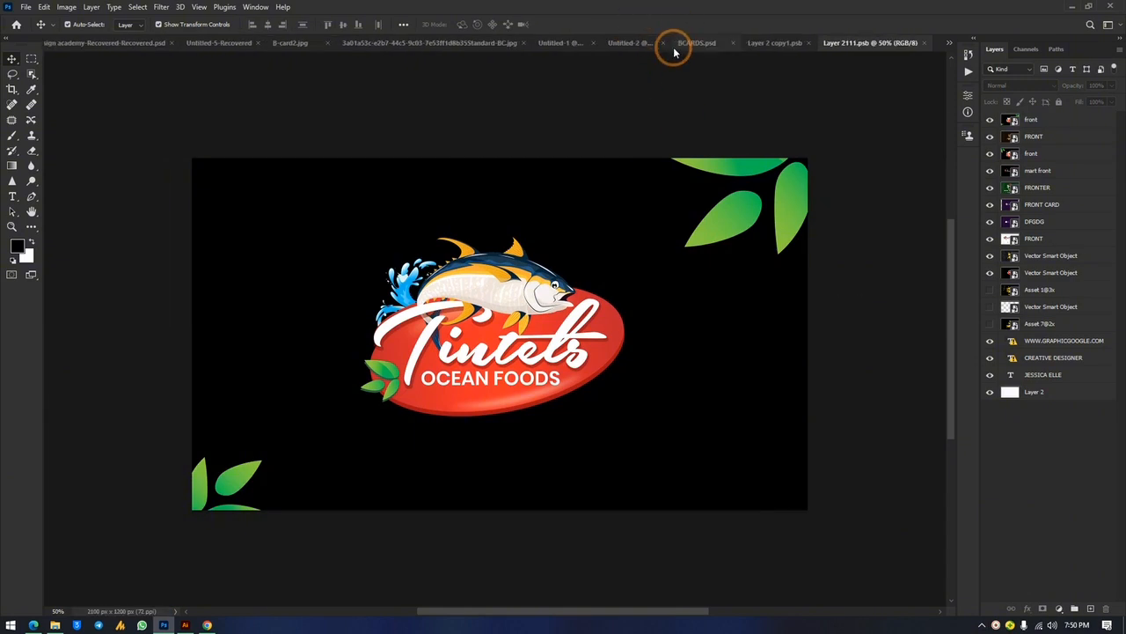
left_click(694, 42)
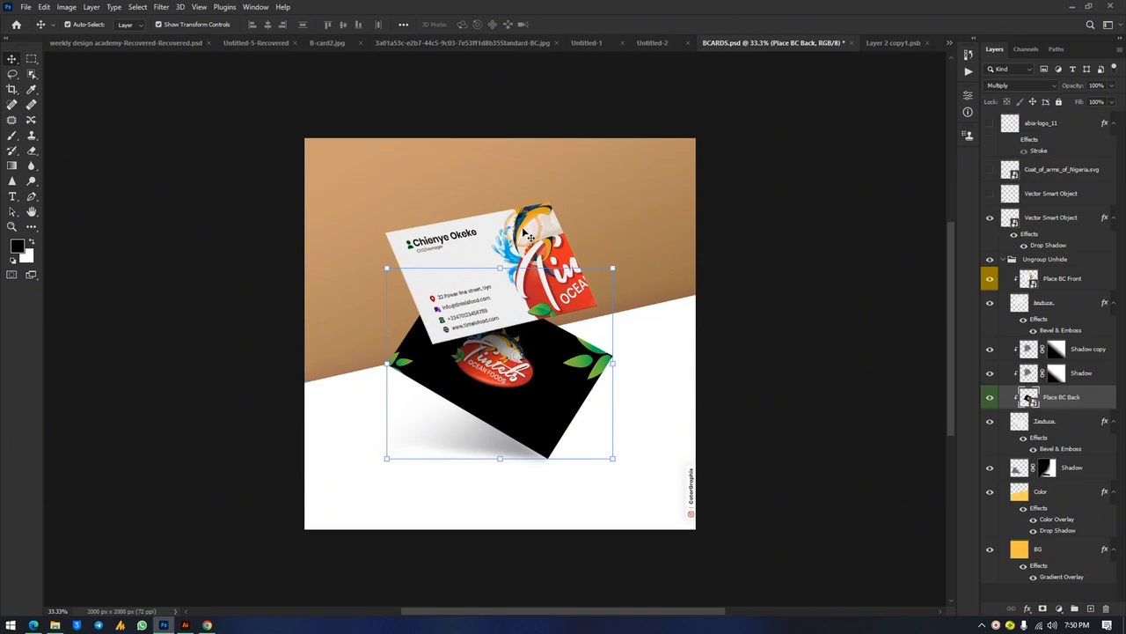
Open the background layer's style settings and inspect its gradient overlay colours
left_click(656, 202)
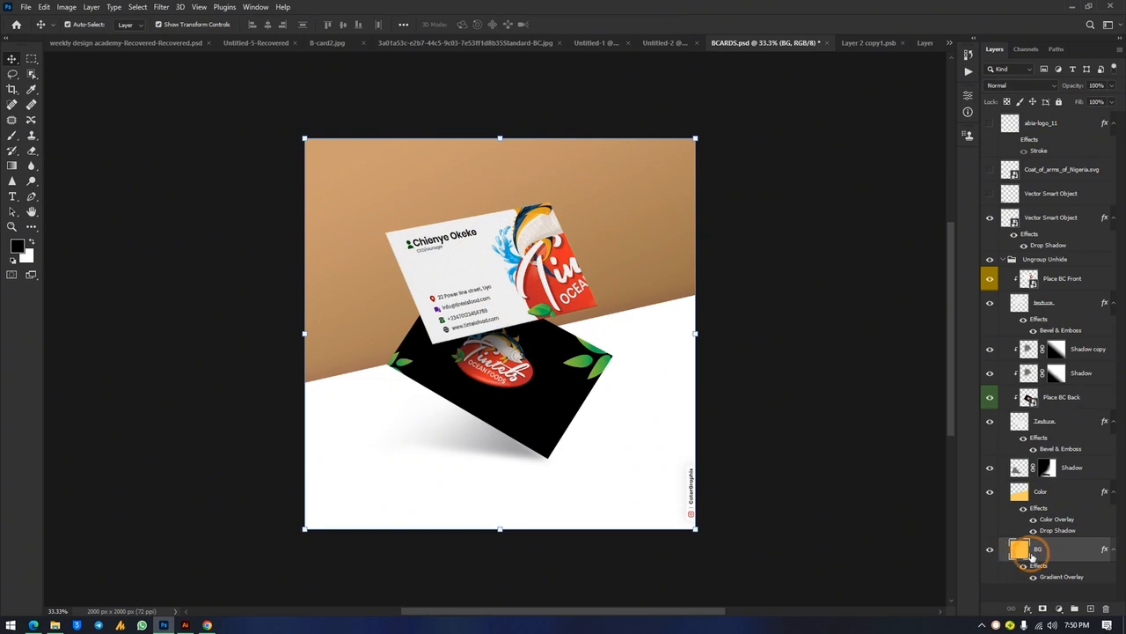
left_click(1065, 556)
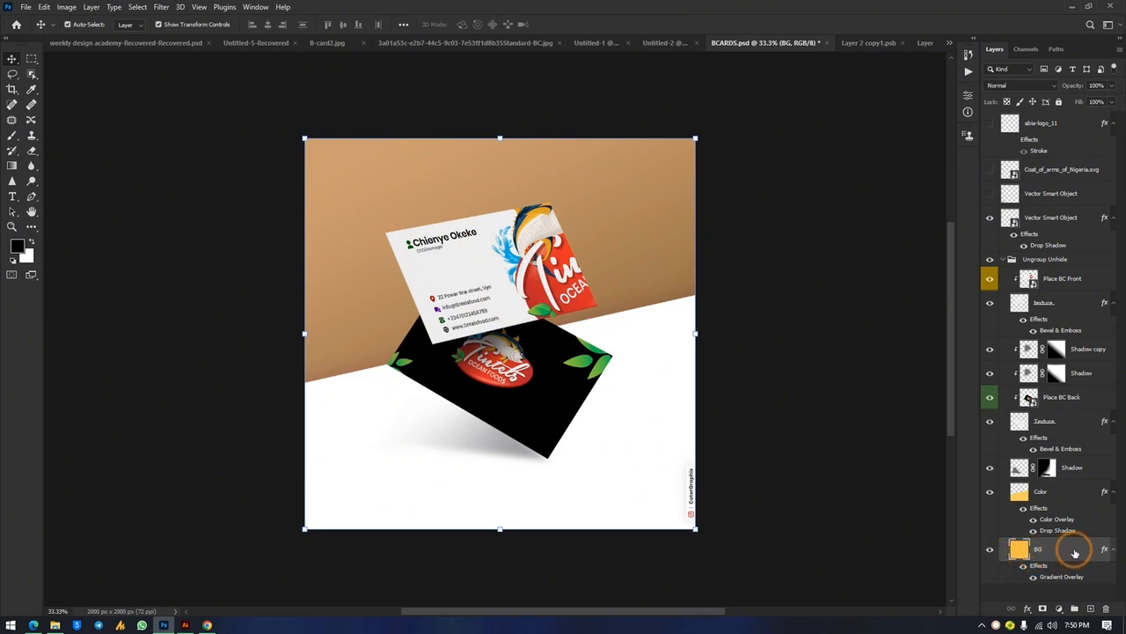
left_click(1029, 564)
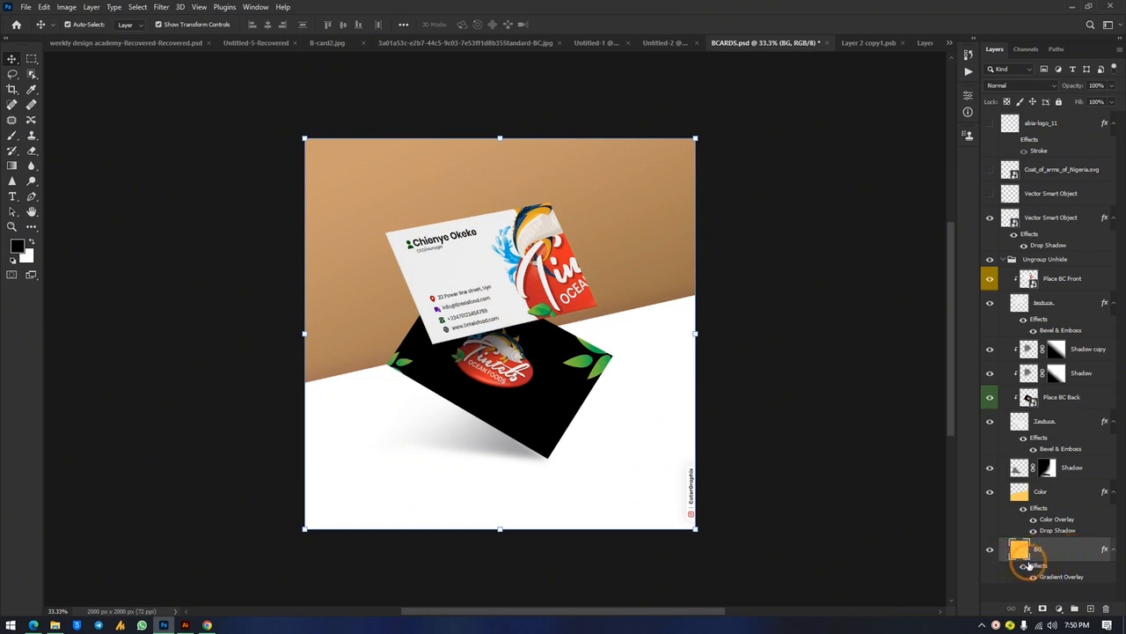
left_click(1085, 553)
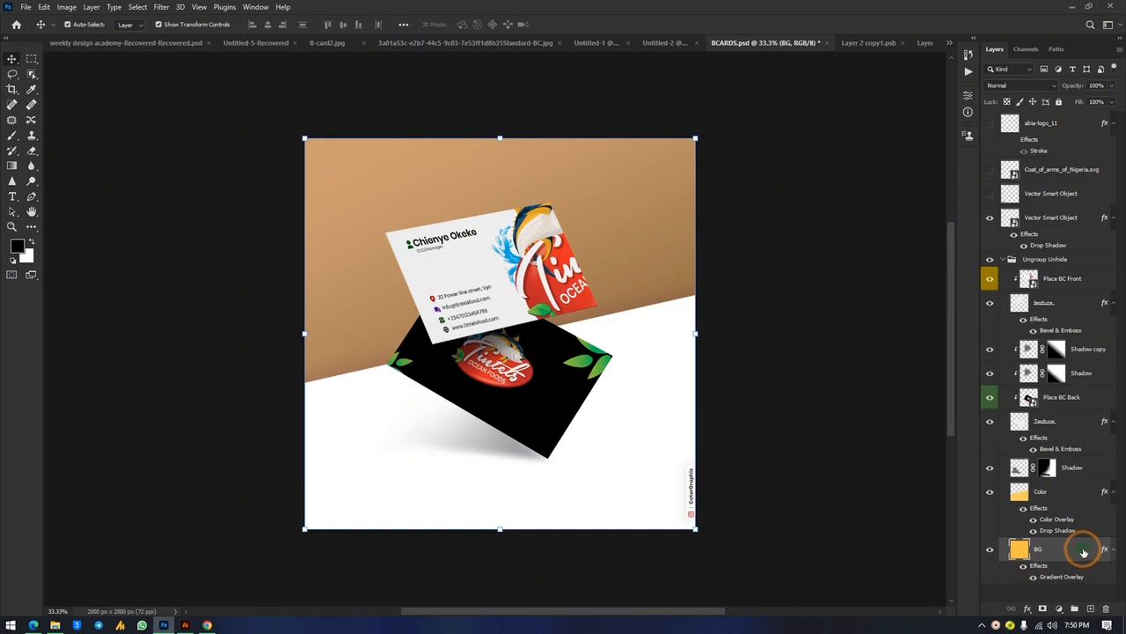
double_click(1085, 552)
left_click_drag(478, 90, 757, 106)
left_click(686, 281)
left_click(875, 217)
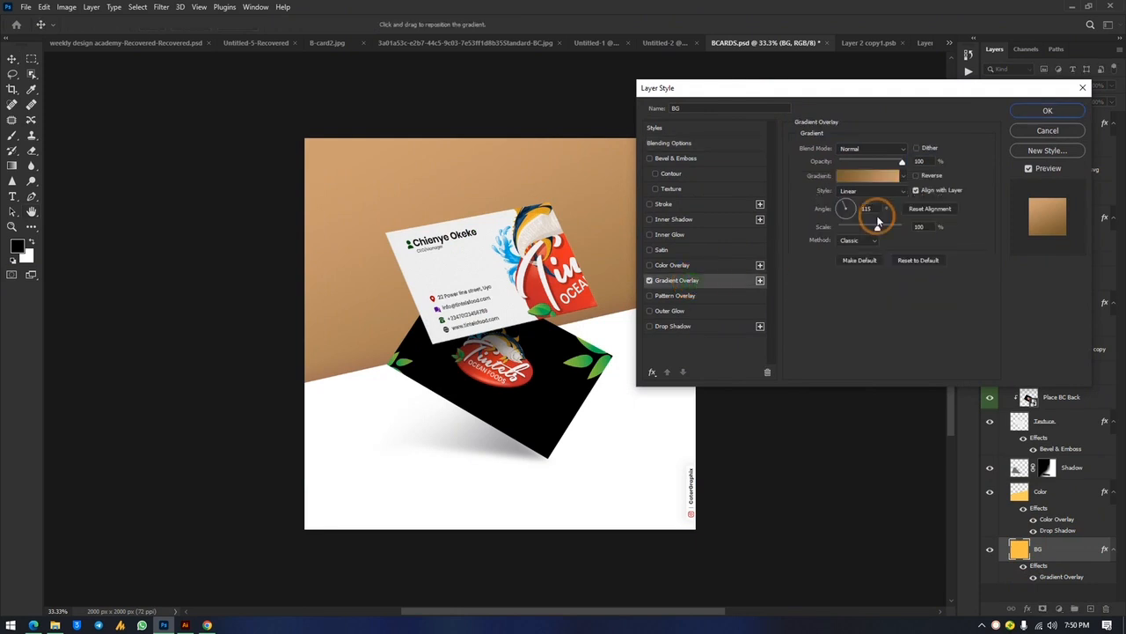
left_click(861, 178)
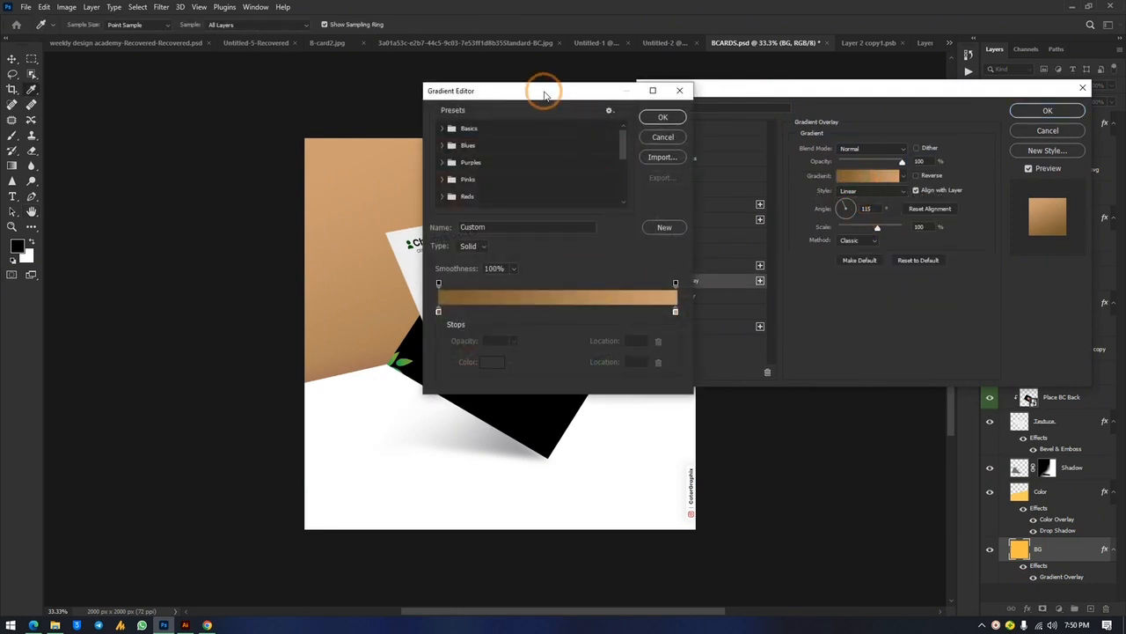
left_click_drag(536, 93, 800, 137)
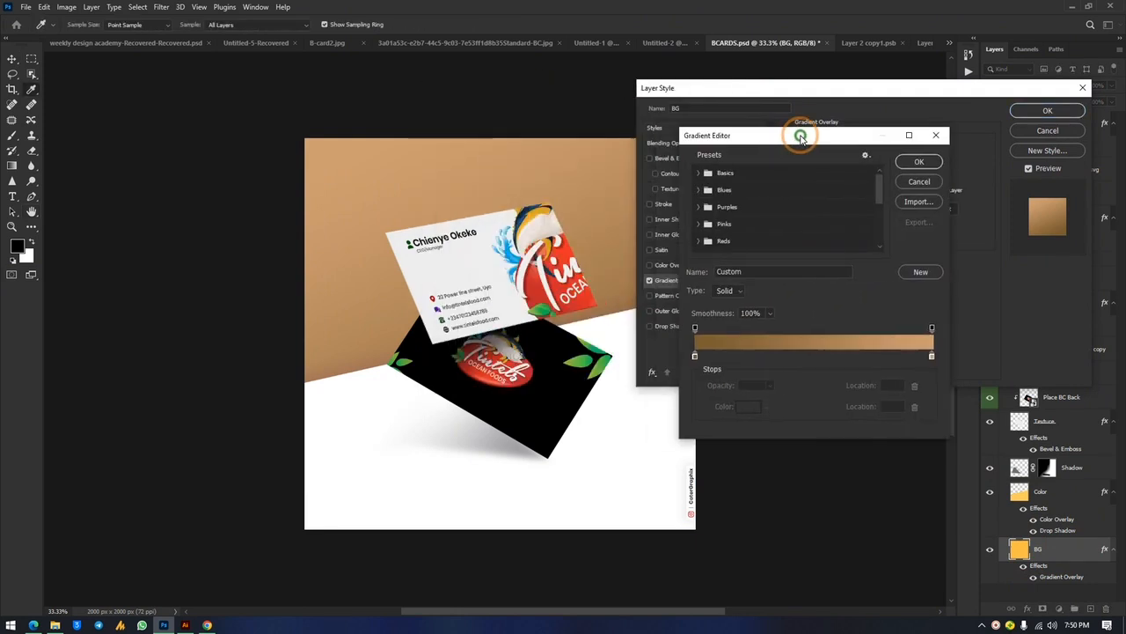
left_click(917, 183)
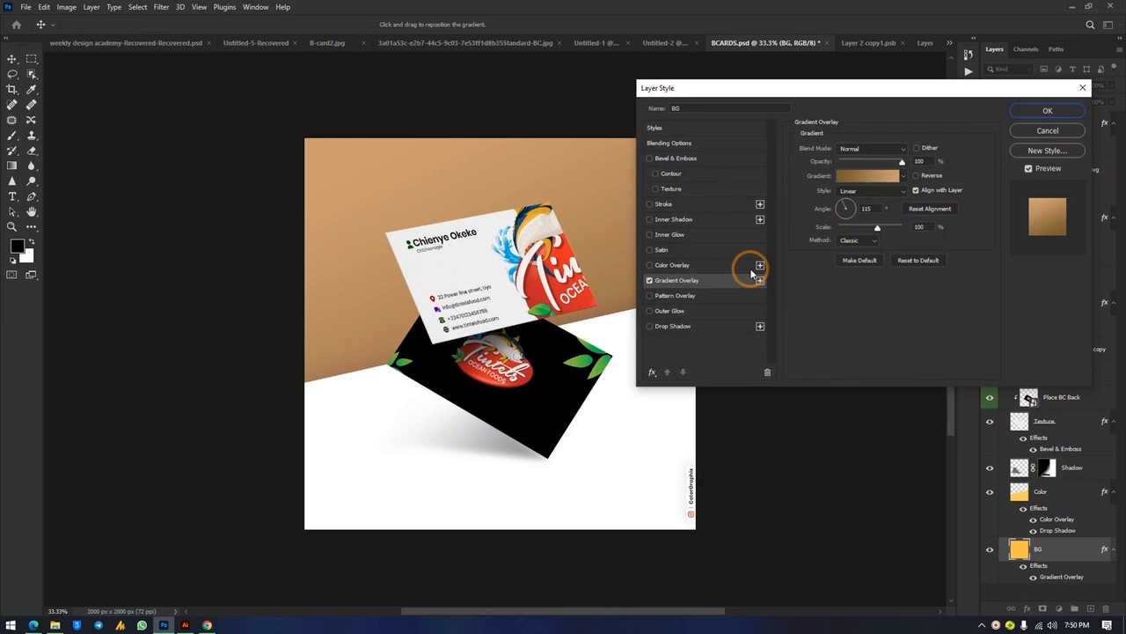
Replace the gradient overlay with a deep red #910000 colour overlay and apply it
left_click(649, 280)
left_click(649, 265)
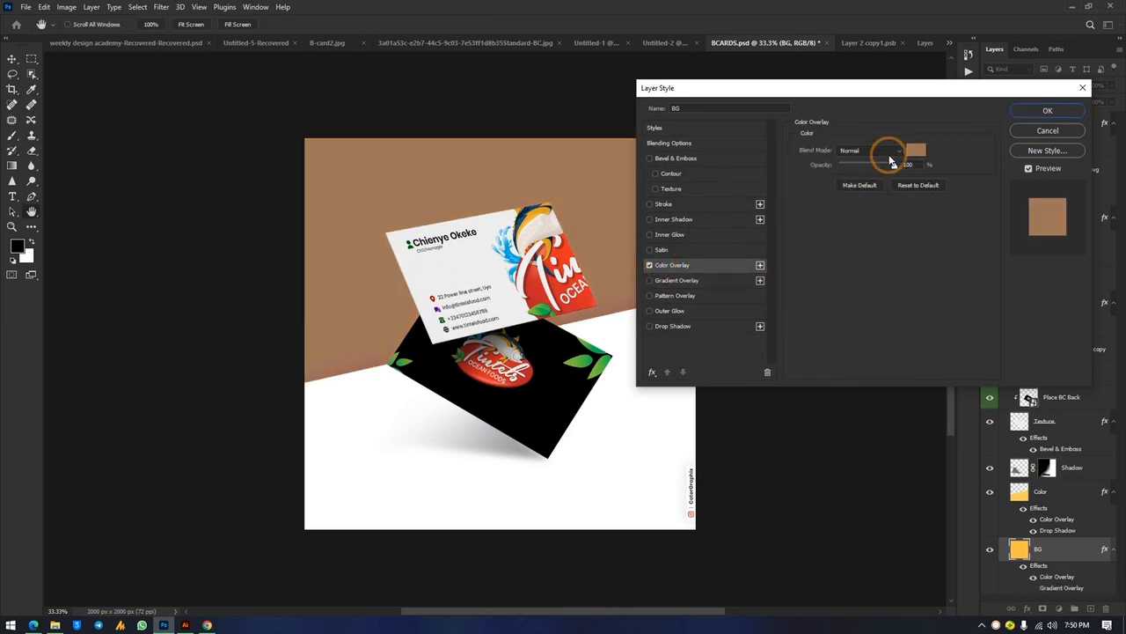
left_click(915, 151)
left_click_drag(568, 118, 524, 297)
left_click_drag(646, 238, 817, 230)
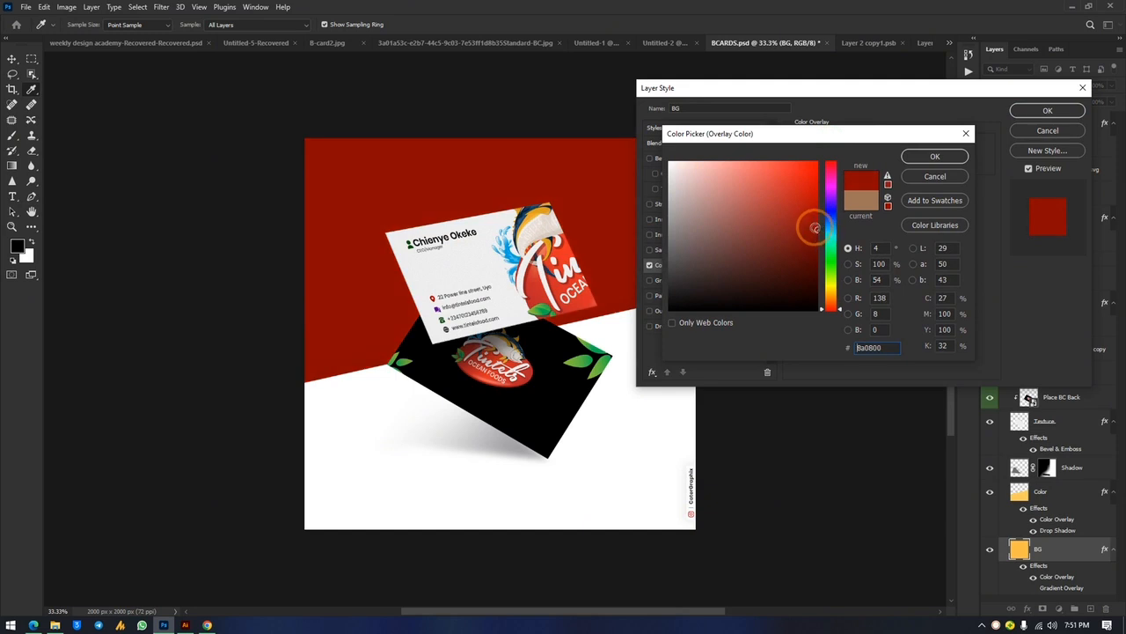
left_click(919, 164)
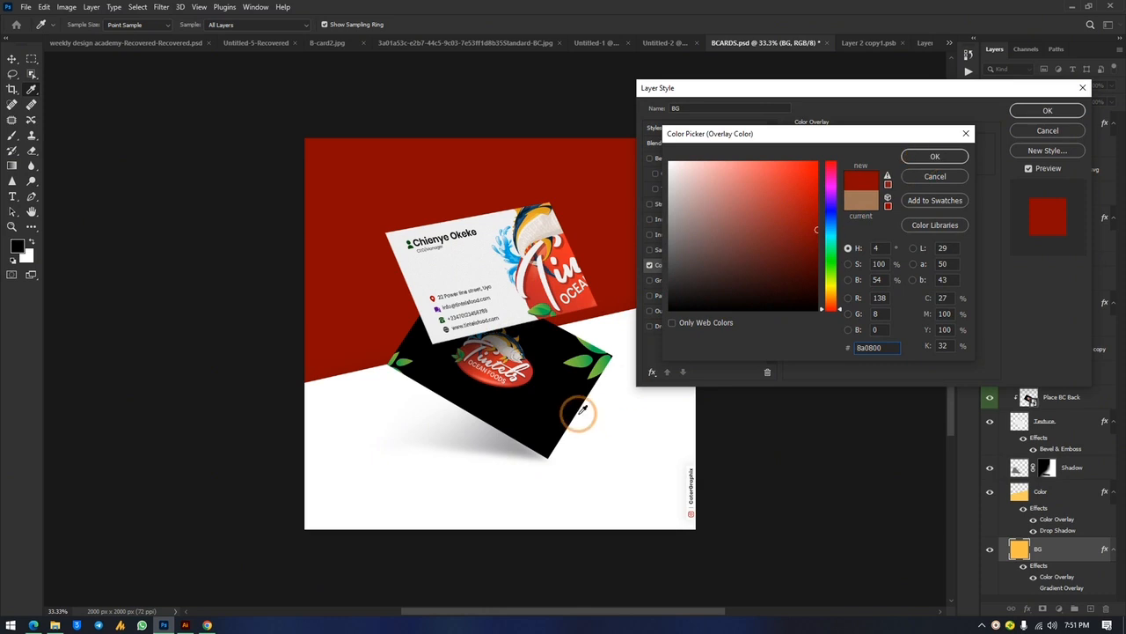
left_click(547, 308)
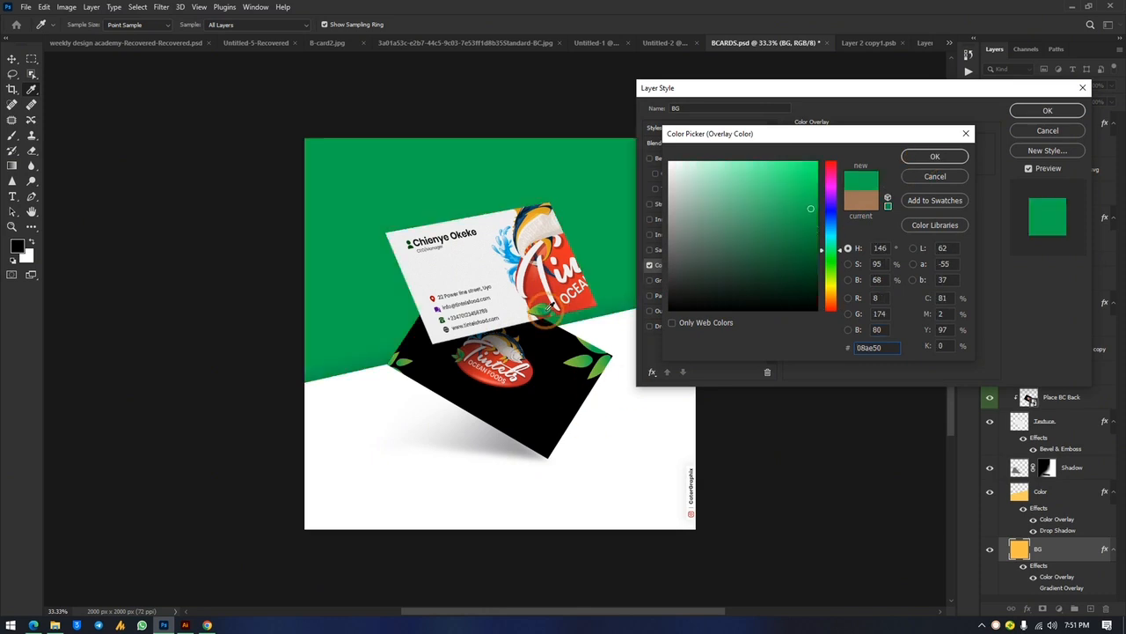
left_click_drag(767, 251, 823, 249)
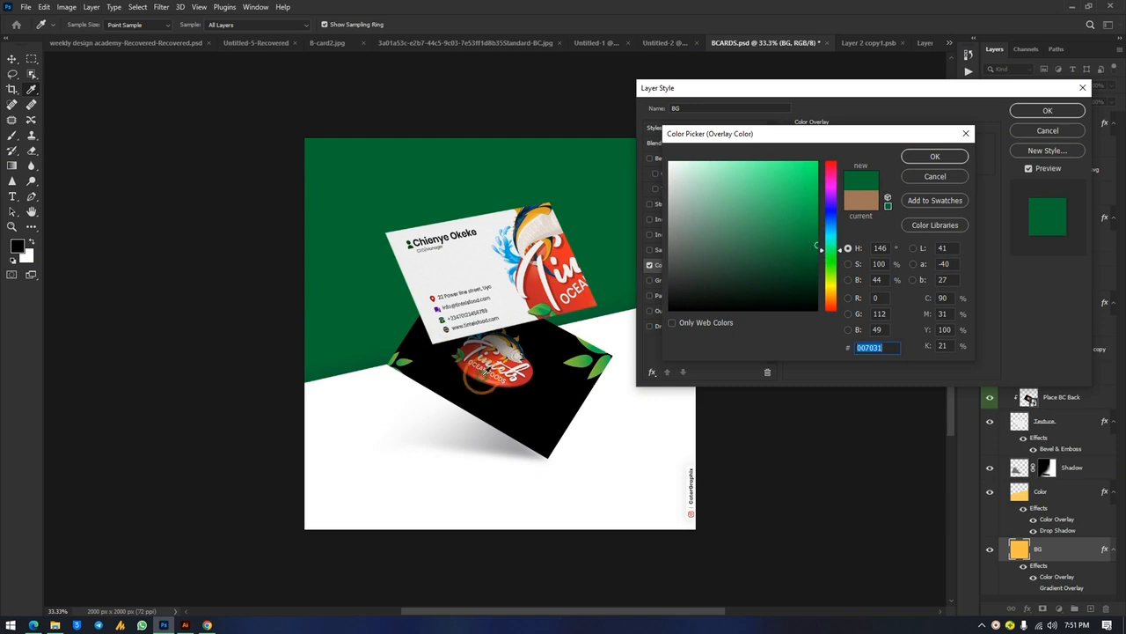
left_click(533, 367)
mouse_move(783, 197)
left_mouse_down()
mouse_move(824, 225)
mouse_move(821, 240)
left_mouse_up()
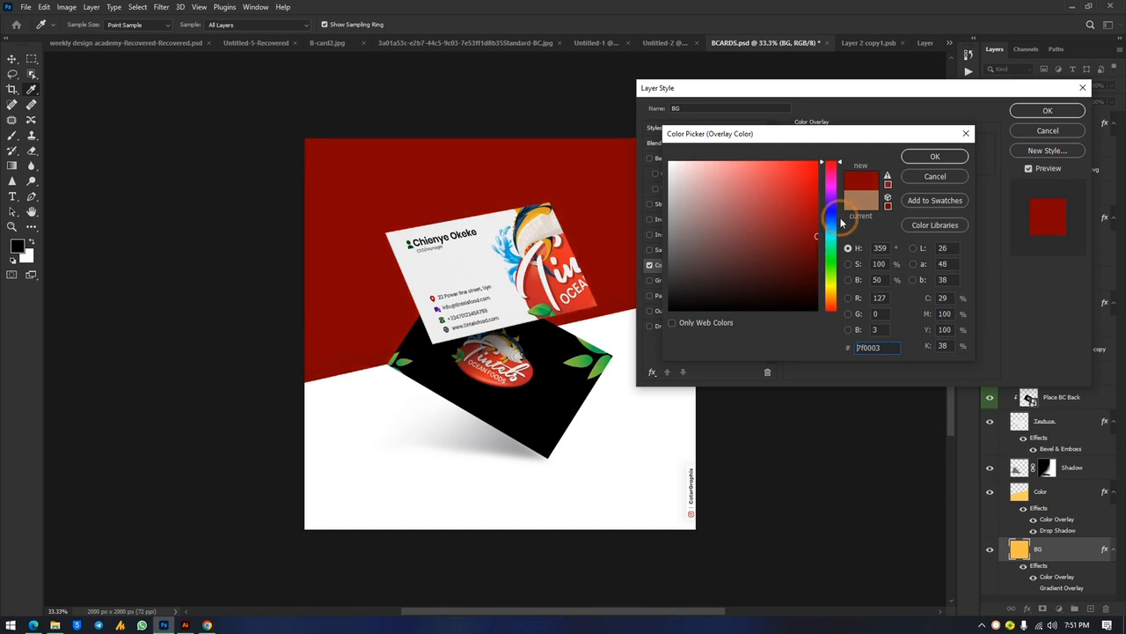
left_click_drag(832, 167, 827, 161)
left_click_drag(810, 219, 820, 227)
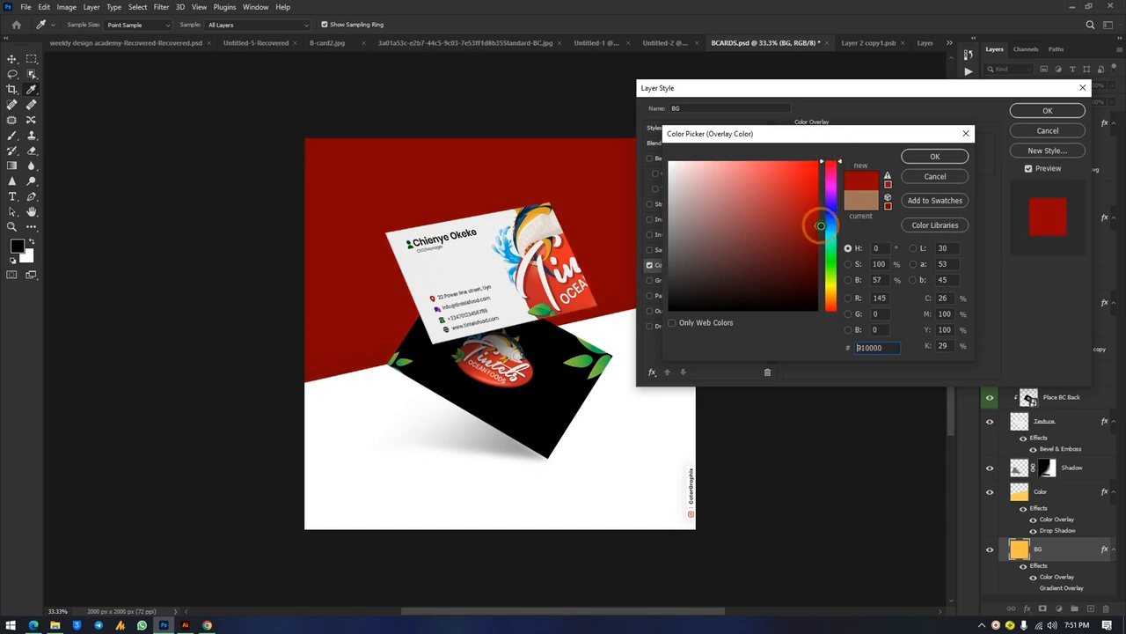
left_click(934, 156)
left_click(1047, 109)
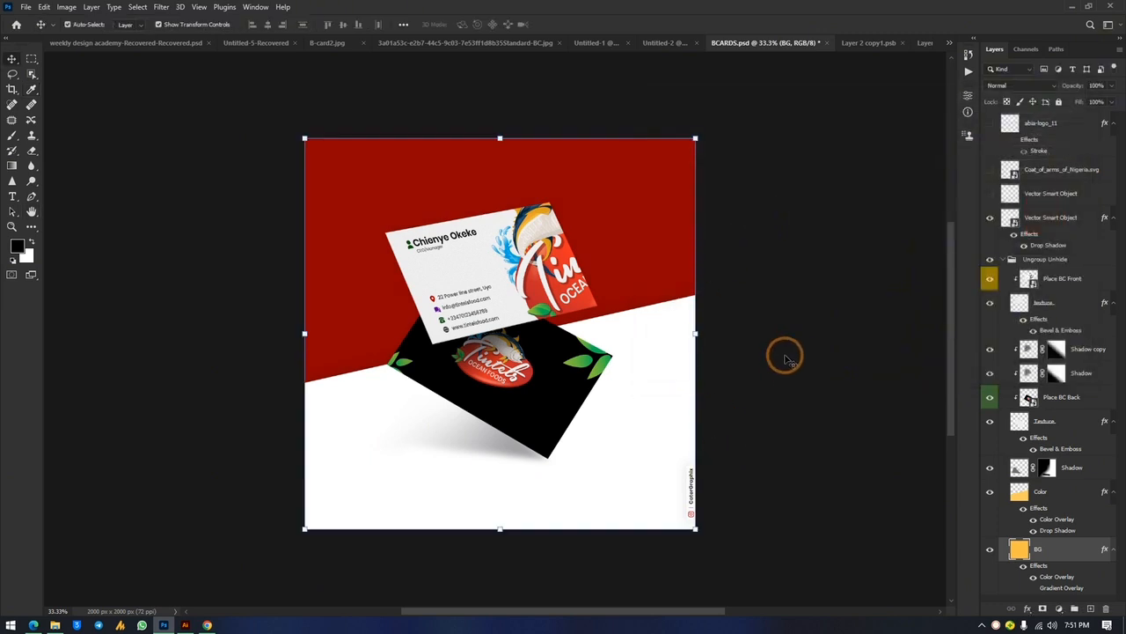
Move the small vertical logo up, then save a JPEG copy of BCARDS to the Desktop
left_click_drag(690, 491, 688, 454)
left_click(755, 420)
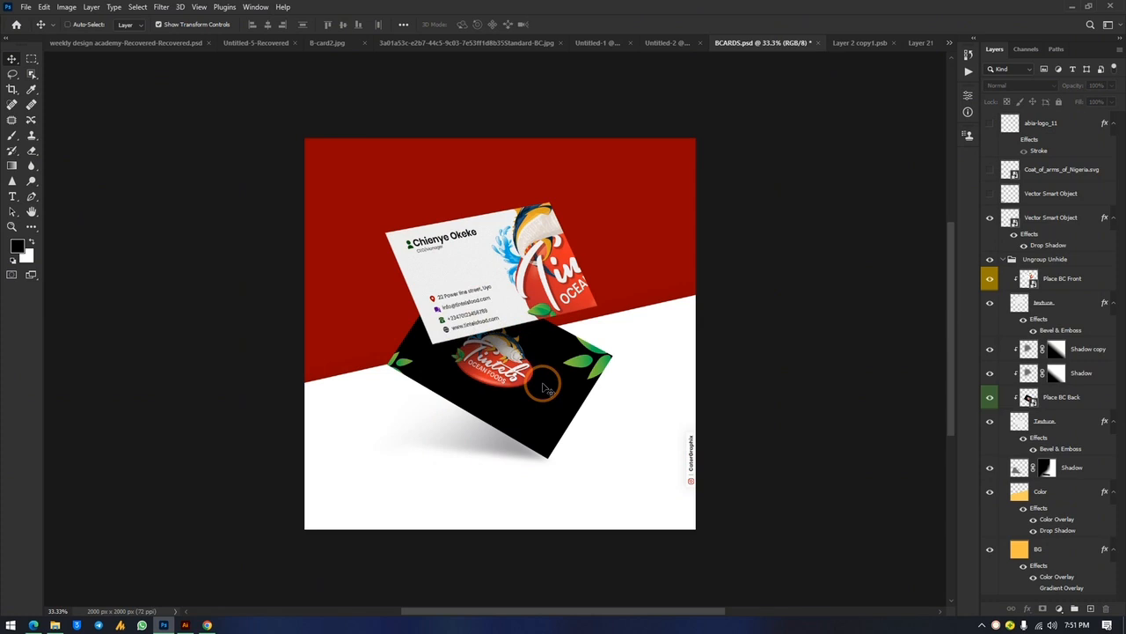
key("ctrl+alt+s")
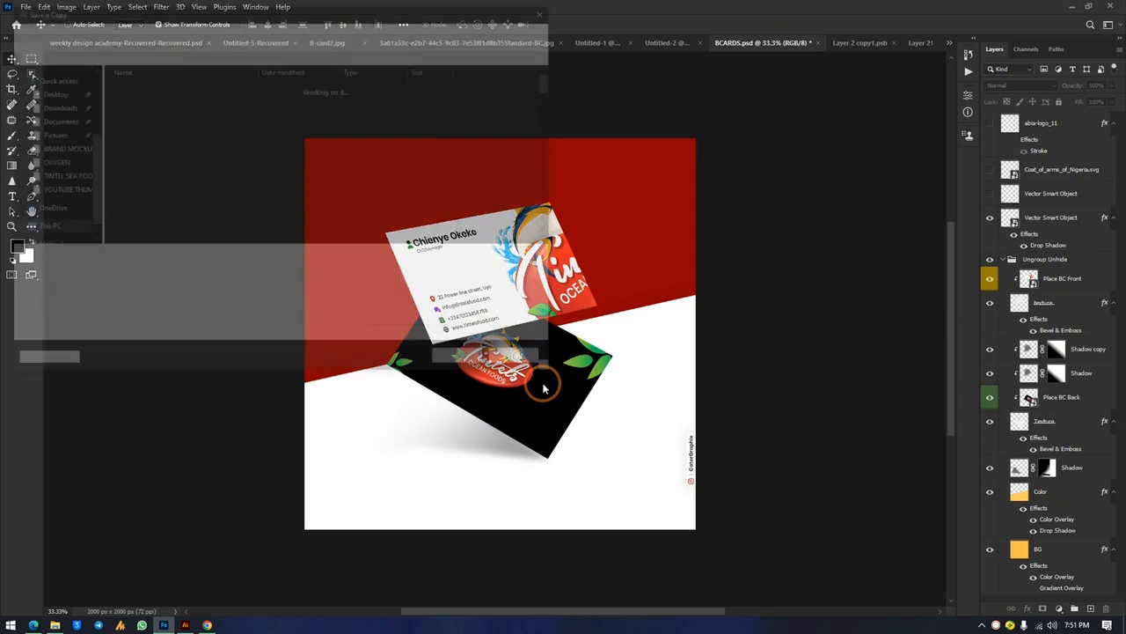
left_click(150, 276)
left_click(159, 363)
left_click(48, 133)
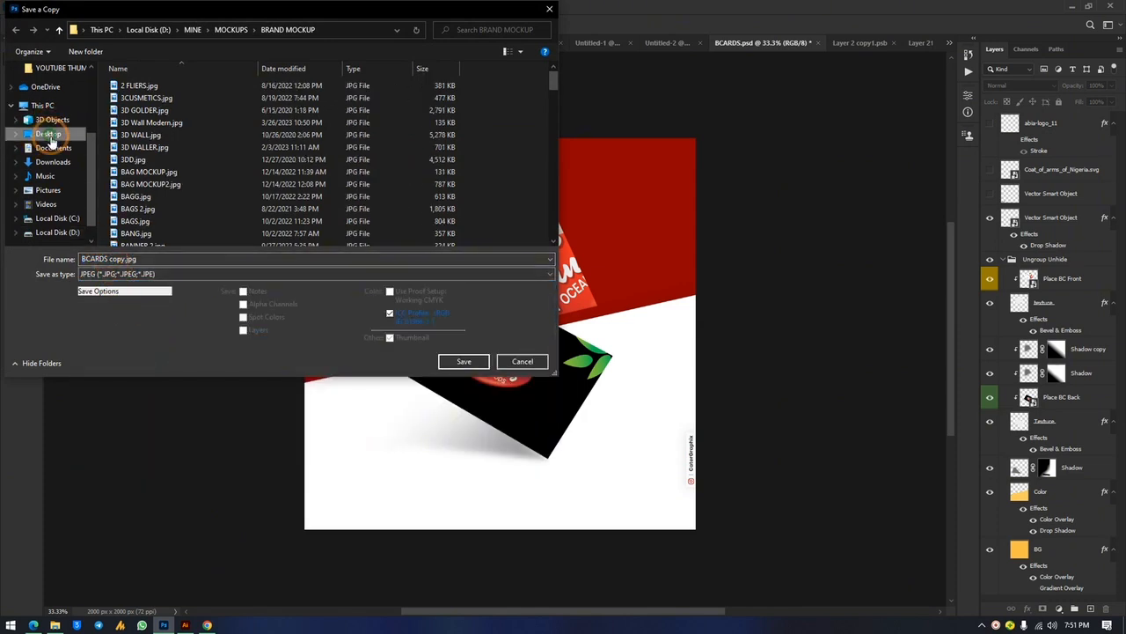
left_click(463, 361)
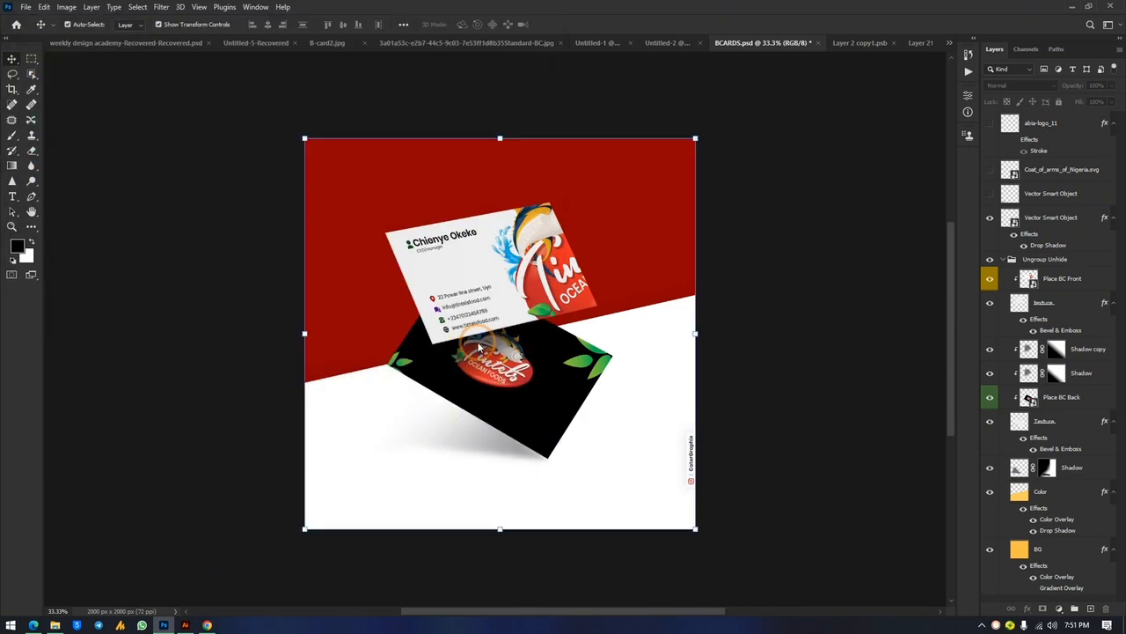
Accept the JPEG options and review the card front and black back design files
left_click(630, 160)
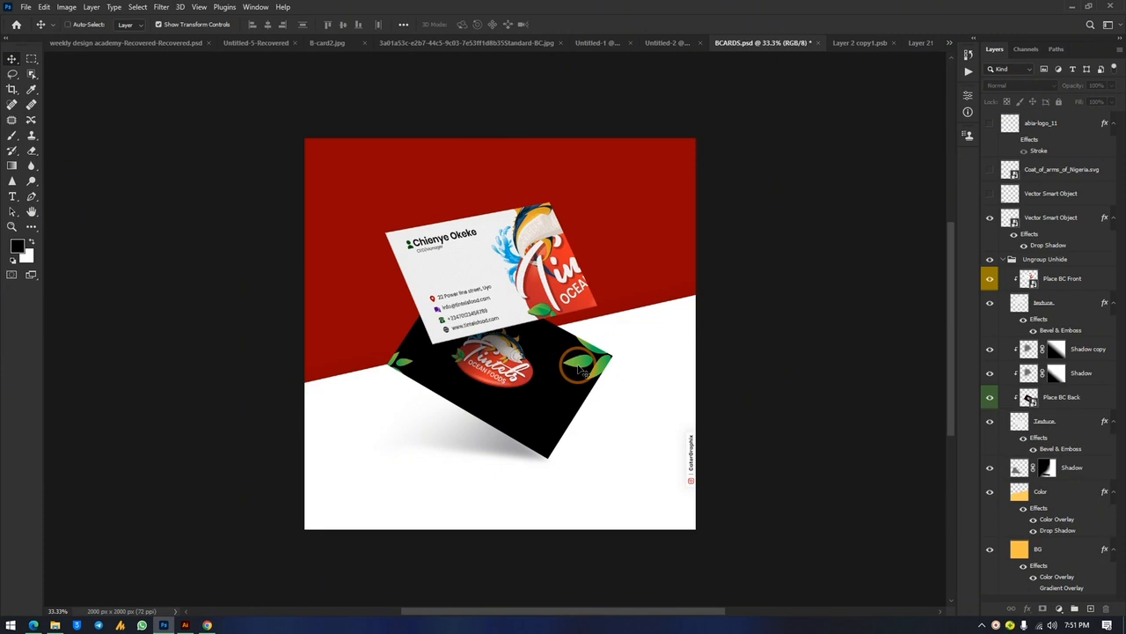
key("ctrl+plus")
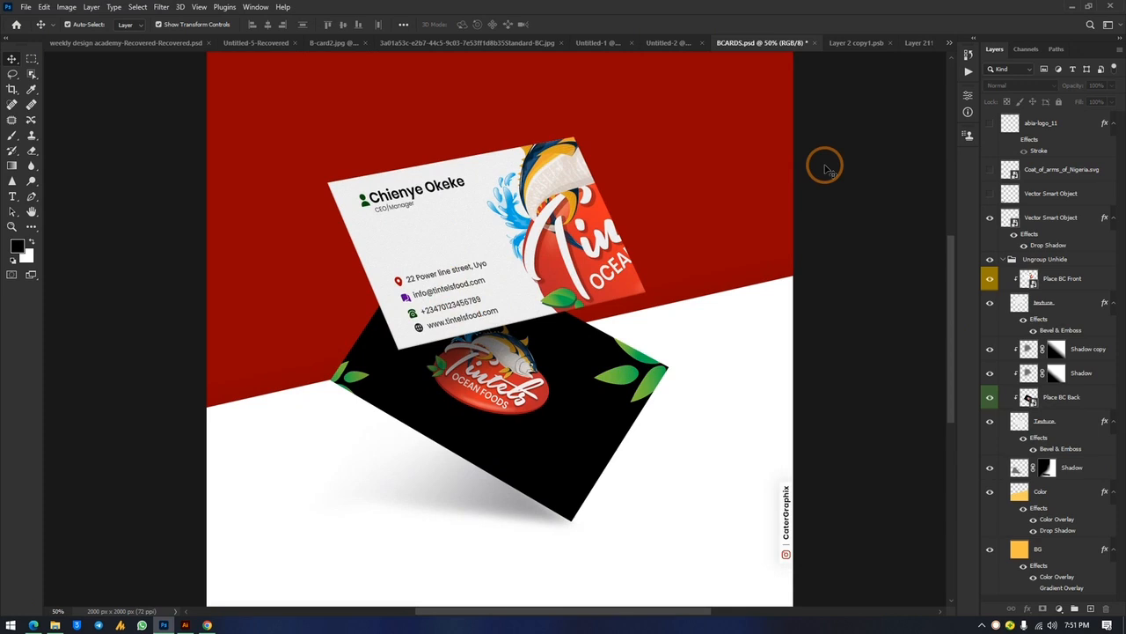
left_click(684, 44)
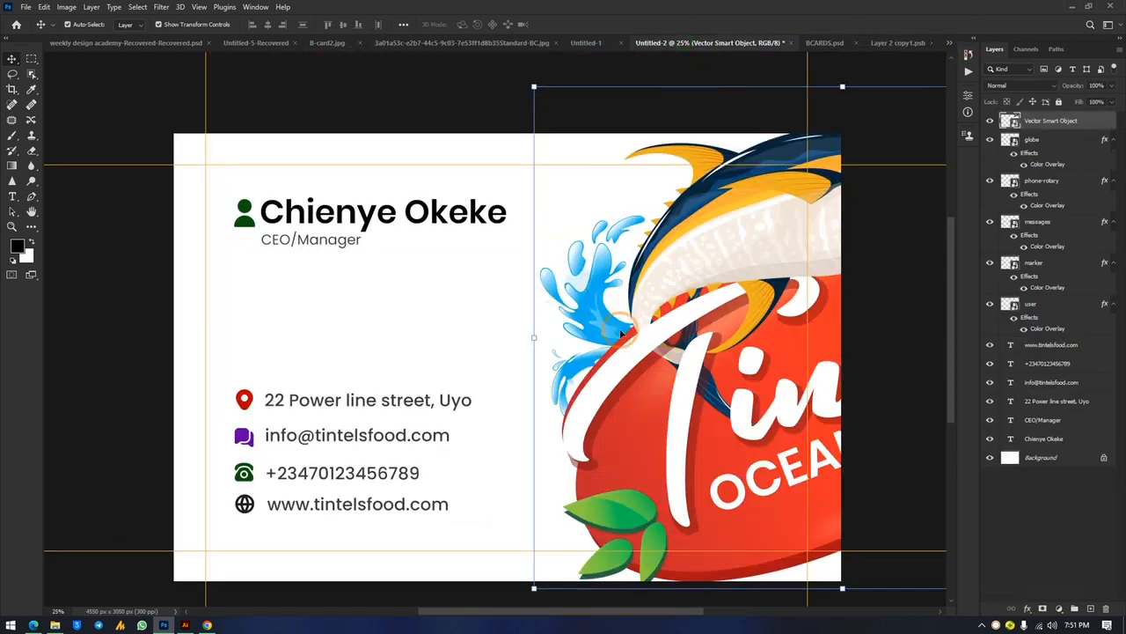
left_click(585, 43)
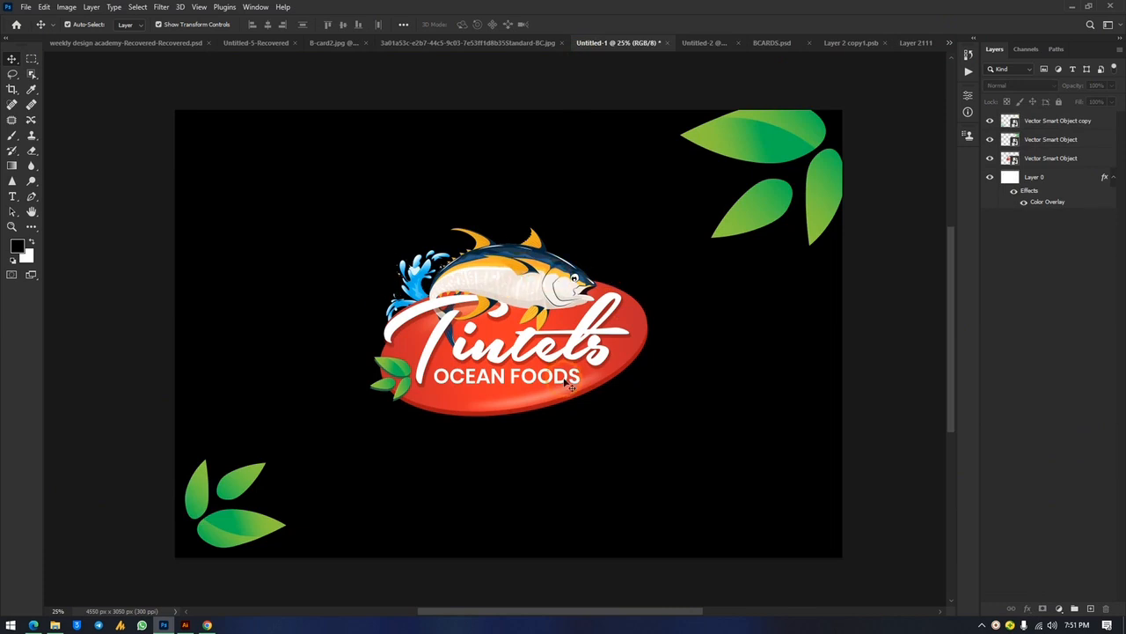
left_click(713, 44)
left_click(678, 180)
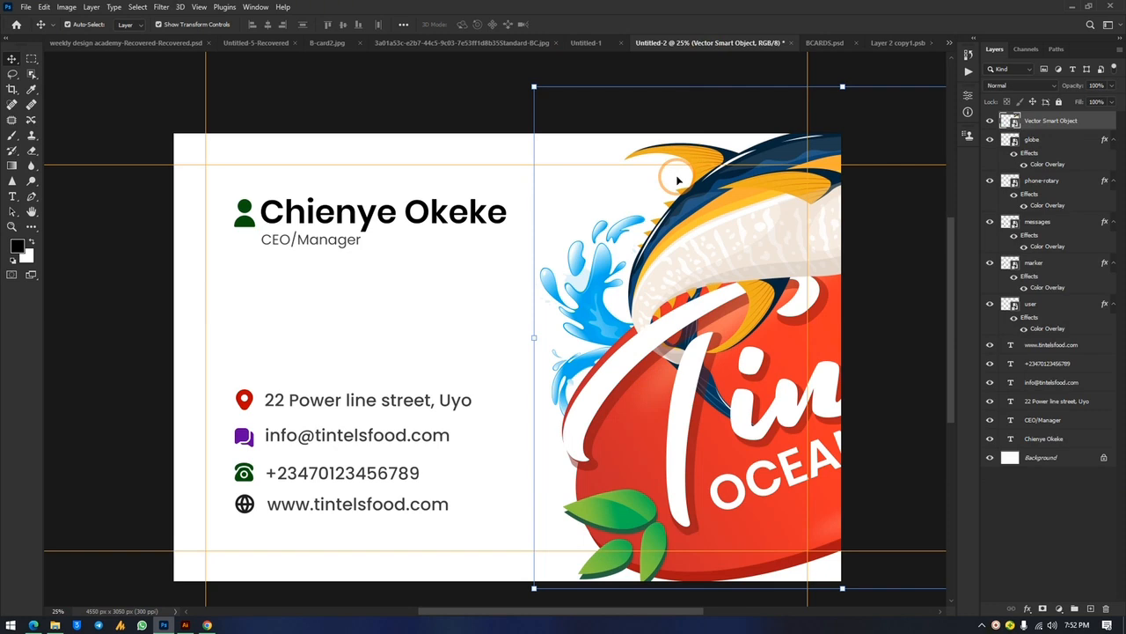
Return to the BCARDS mockup and zoom out to view the whole composition
left_click(836, 42)
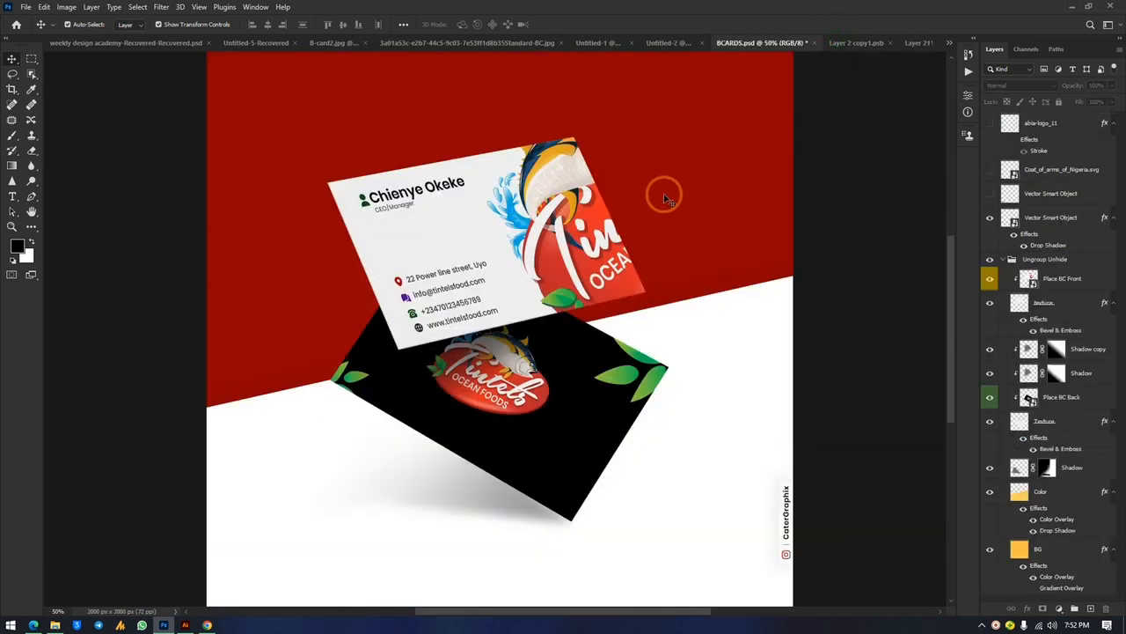
key("ctrl+minus")
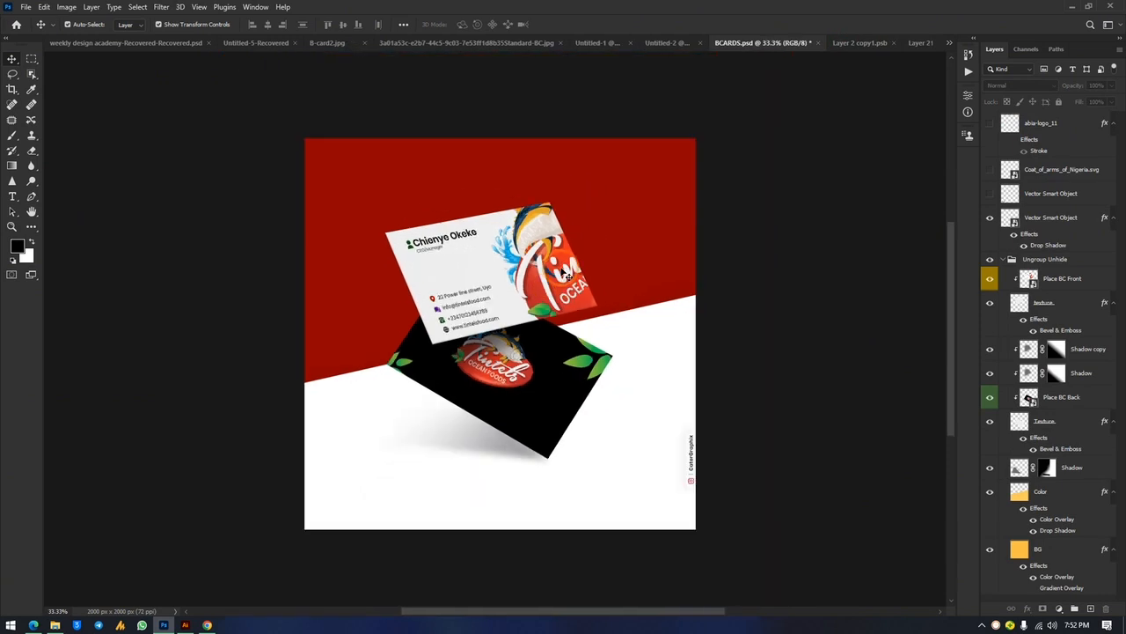
left_click(588, 432)
left_click(566, 373)
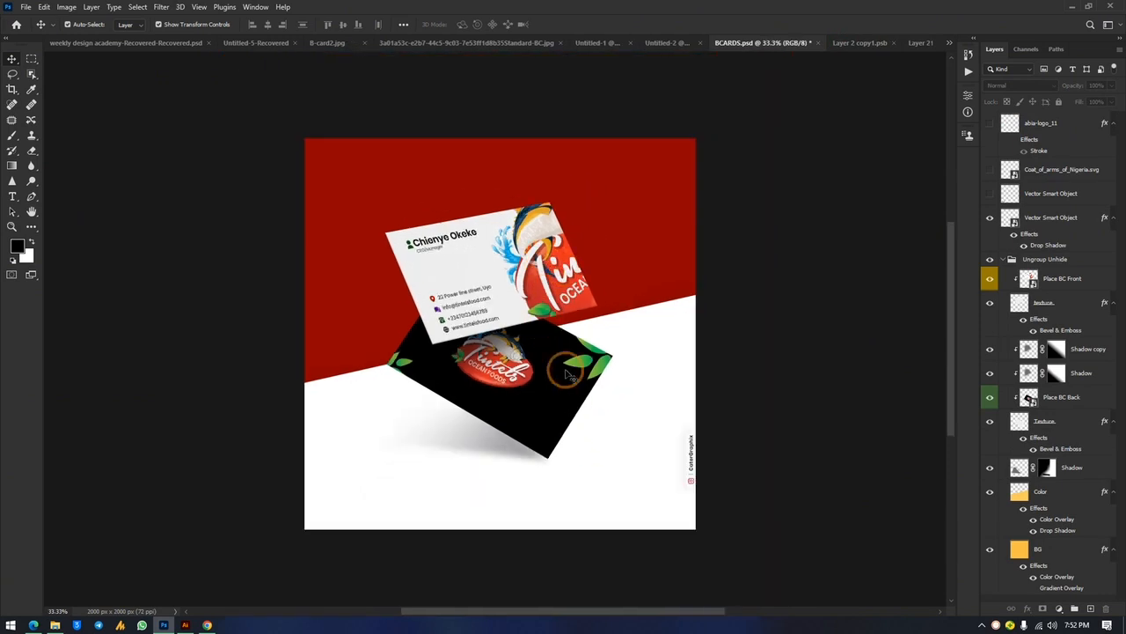